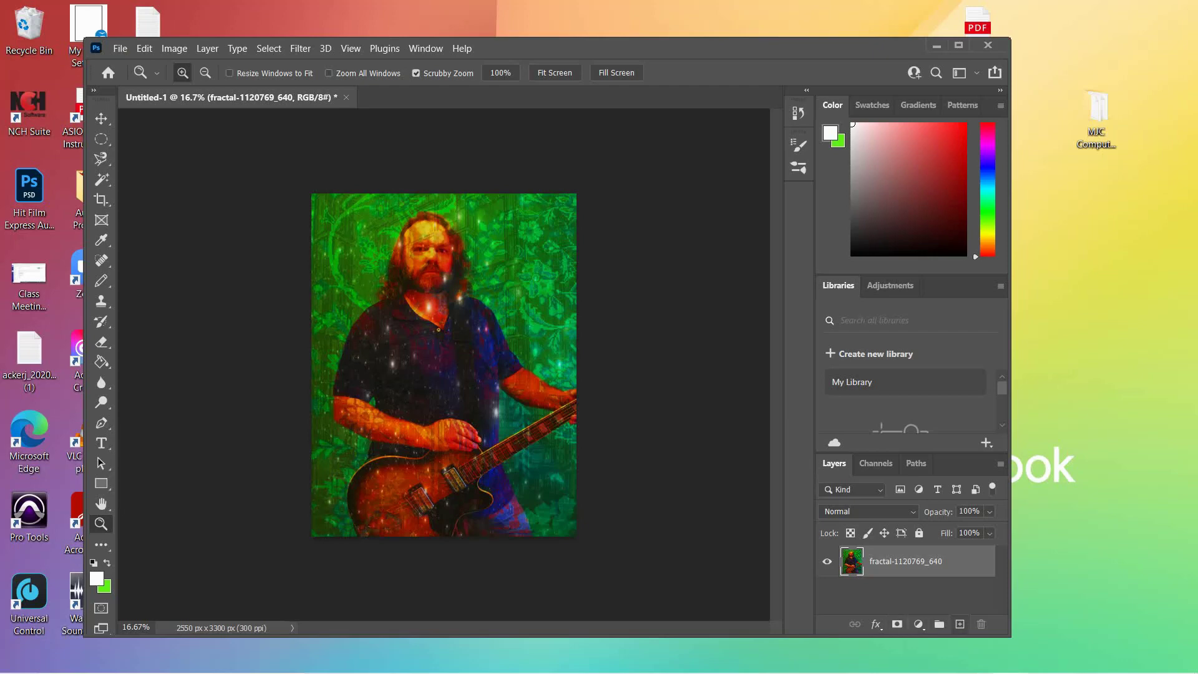
Add a new layer beneath the guitarist photo layer and set the foreground color to white and the background to black.
{"action": "left_click", "coordinate": [960, 624]}
{"action": "left_click_drag", "start_coordinate": [905, 593], "coordinate": [905, 561]}
{"action": "left_click", "coordinate": [905, 593]}
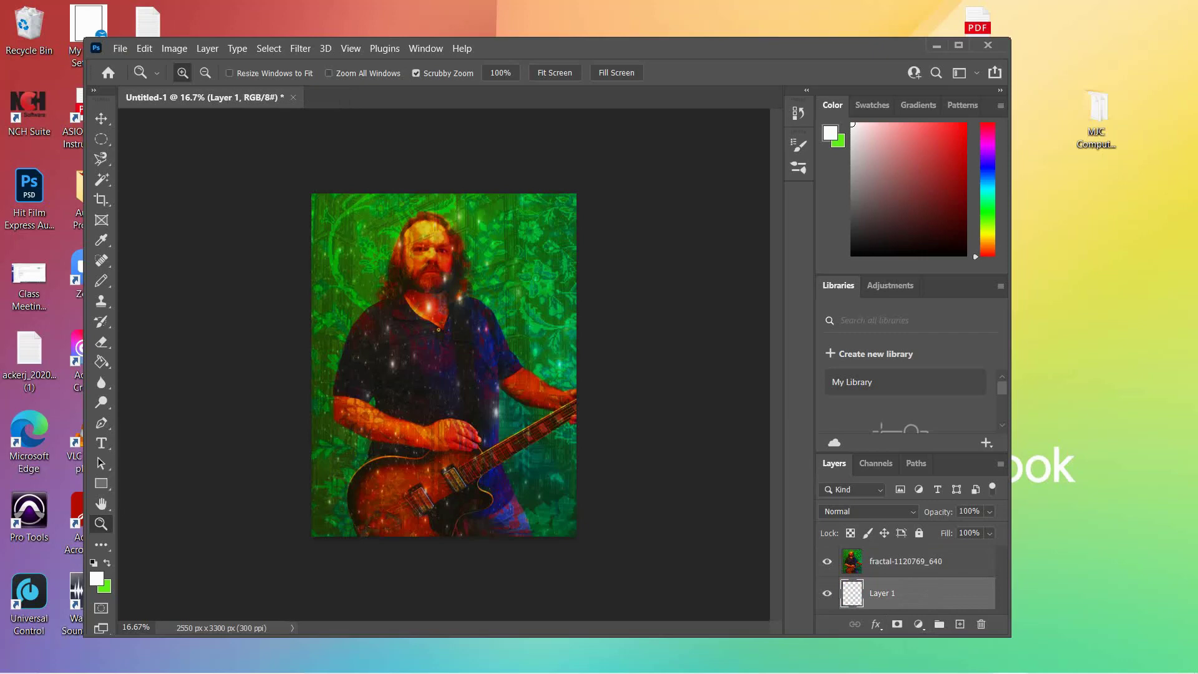
{"action": "key", "text": "d"}
{"action": "key", "text": "x"}
{"action": "left_click", "coordinate": [97, 579]}
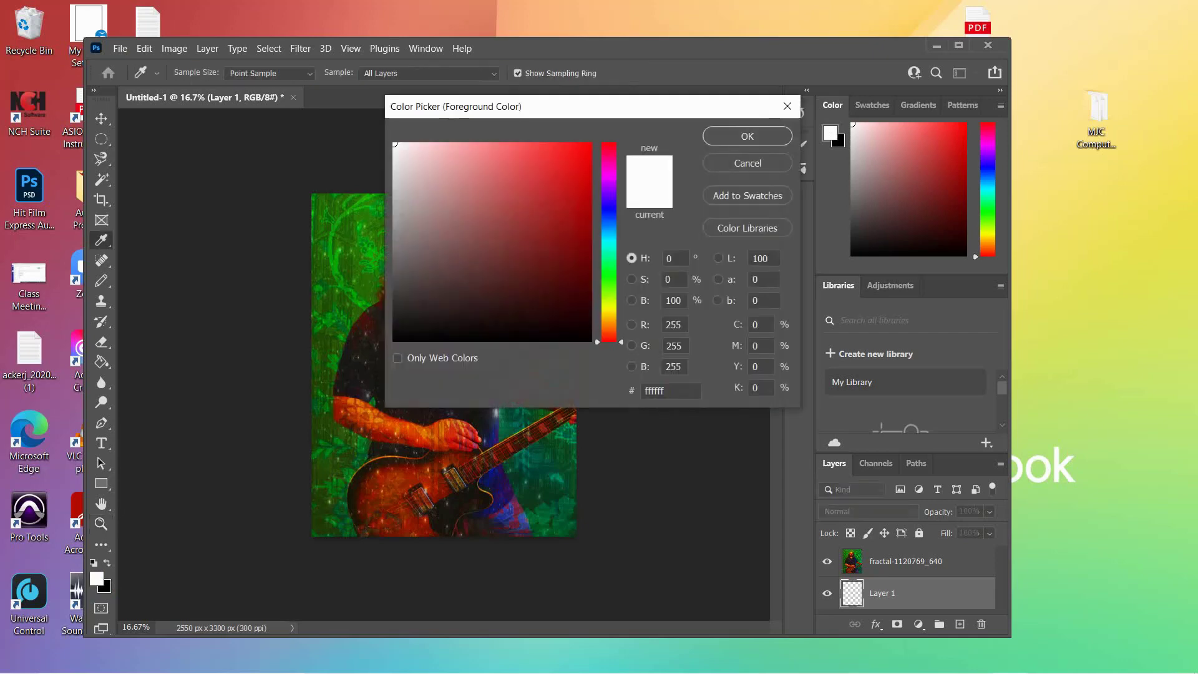
{"action": "left_click", "coordinate": [747, 227]}
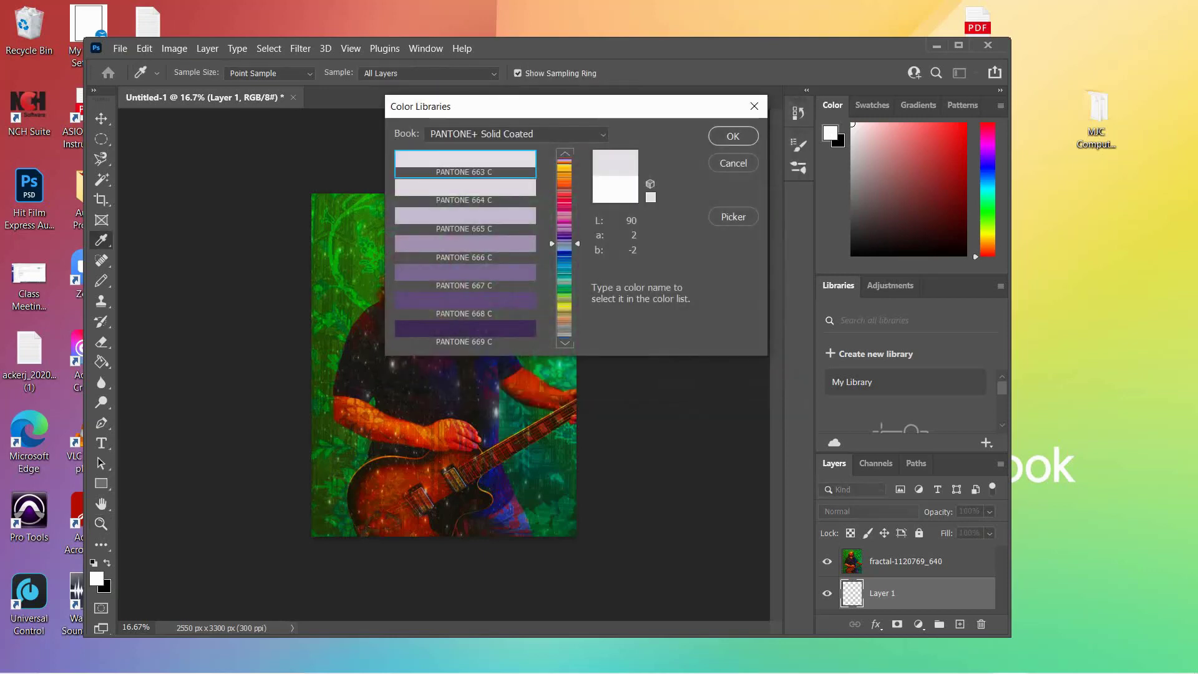
{"action": "key", "text": "Escape"}
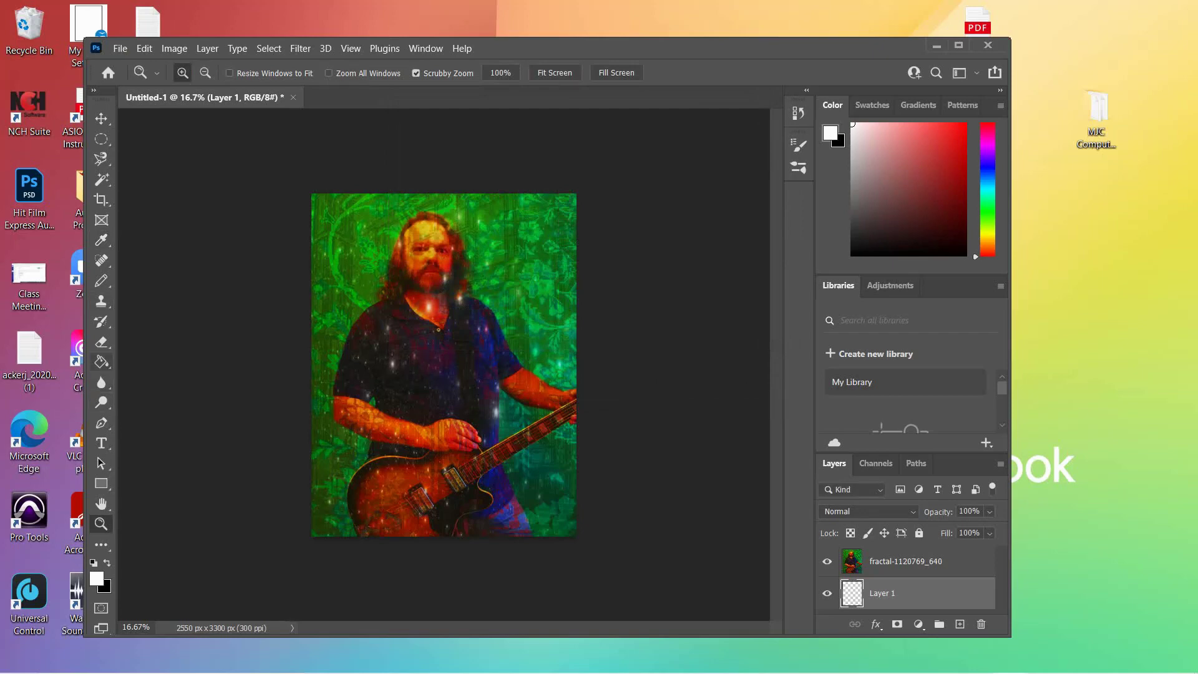
Choose the Gradient tool with the red-to-blue-violet preset from the Reds group.
{"action": "left_click", "coordinate": [101, 362]}
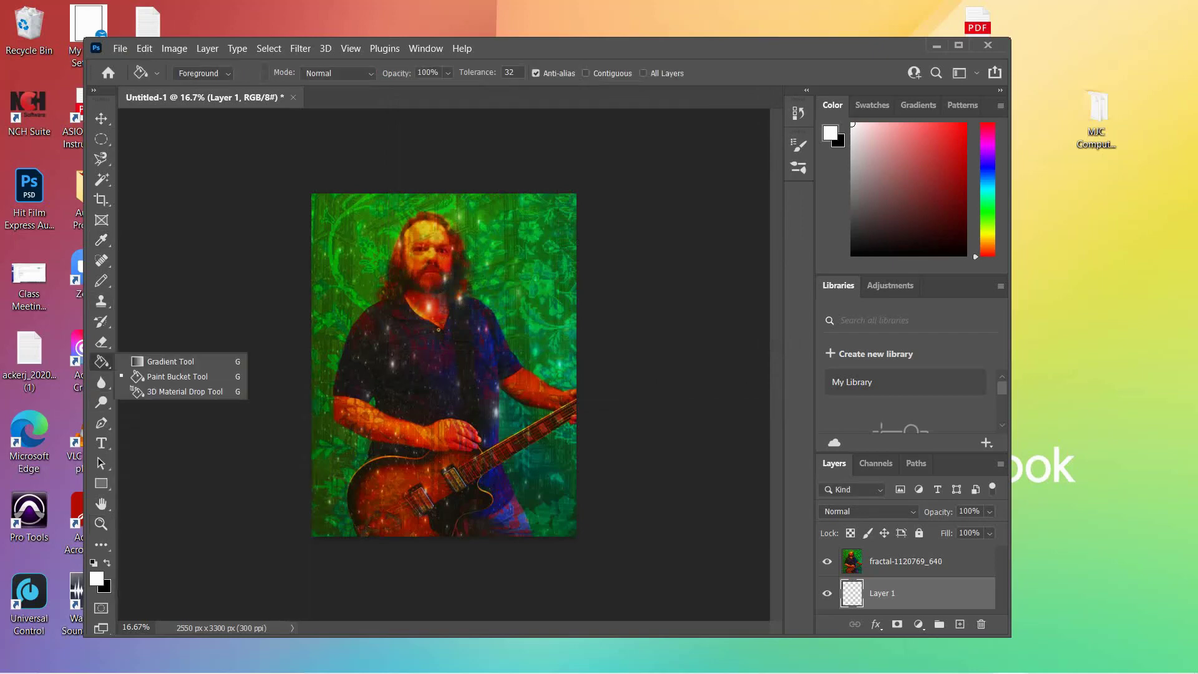
{"action": "left_click", "coordinate": [170, 362]}
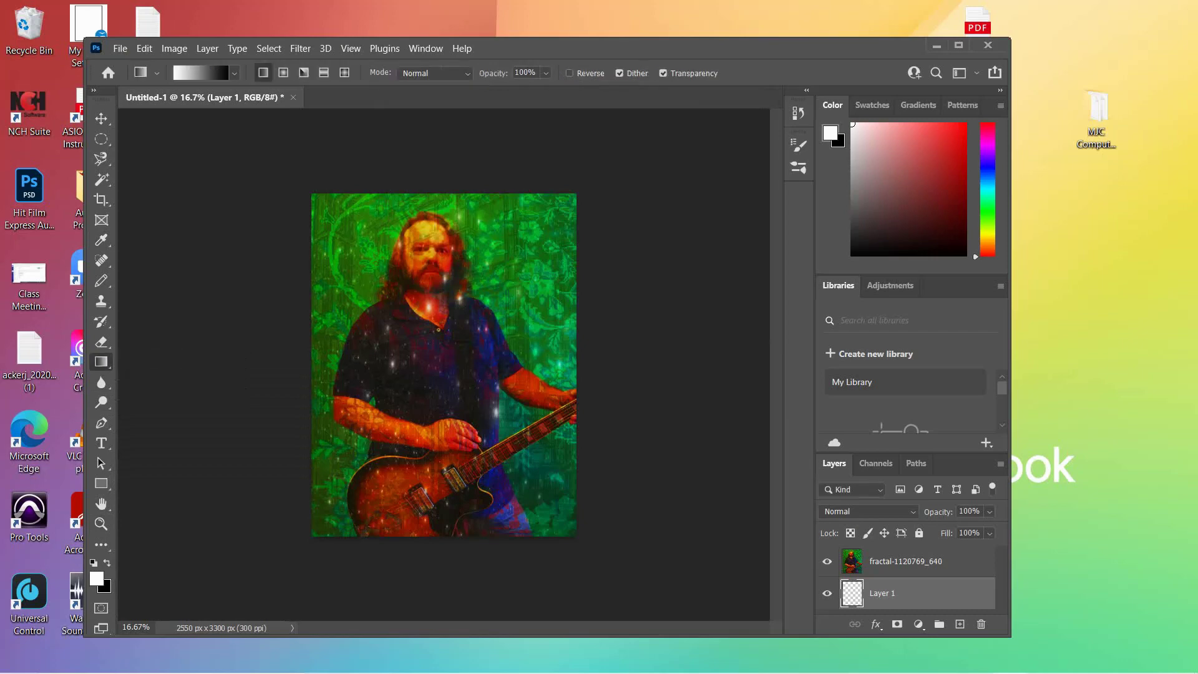
{"action": "left_click", "coordinate": [235, 74]}
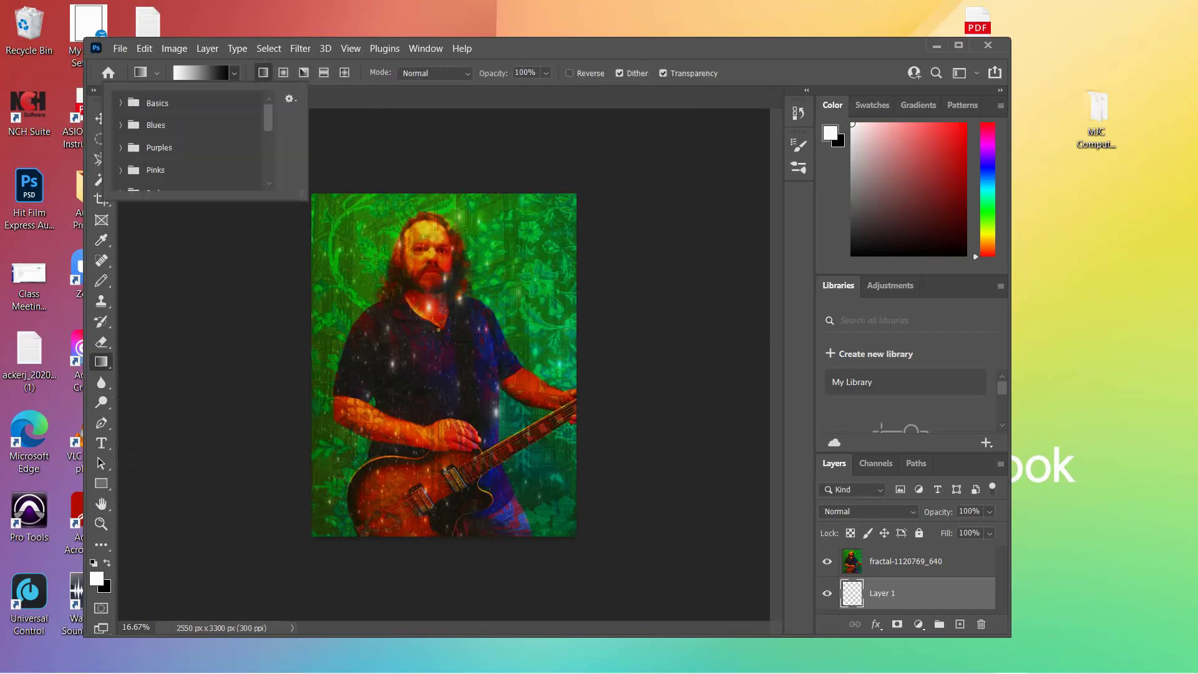
{"action": "scroll", "coordinate": [187, 143], "scroll_direction": "down", "scroll_amount": 2}
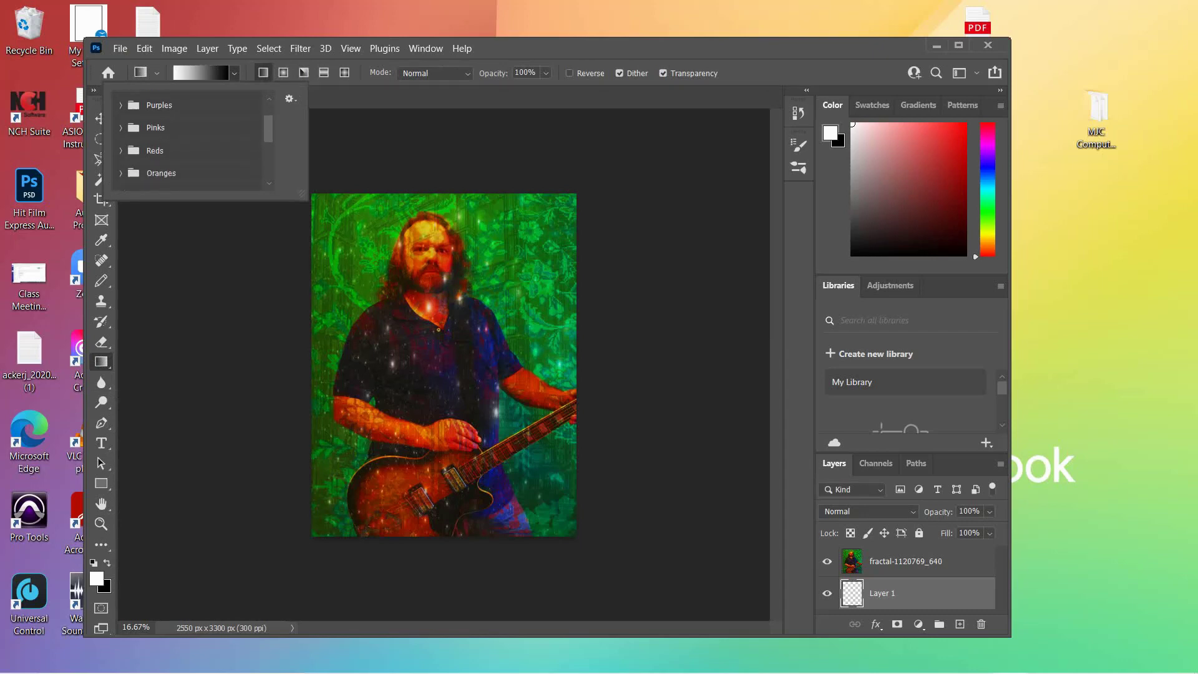
{"action": "scroll", "coordinate": [187, 144], "scroll_direction": "up", "scroll_amount": 1}
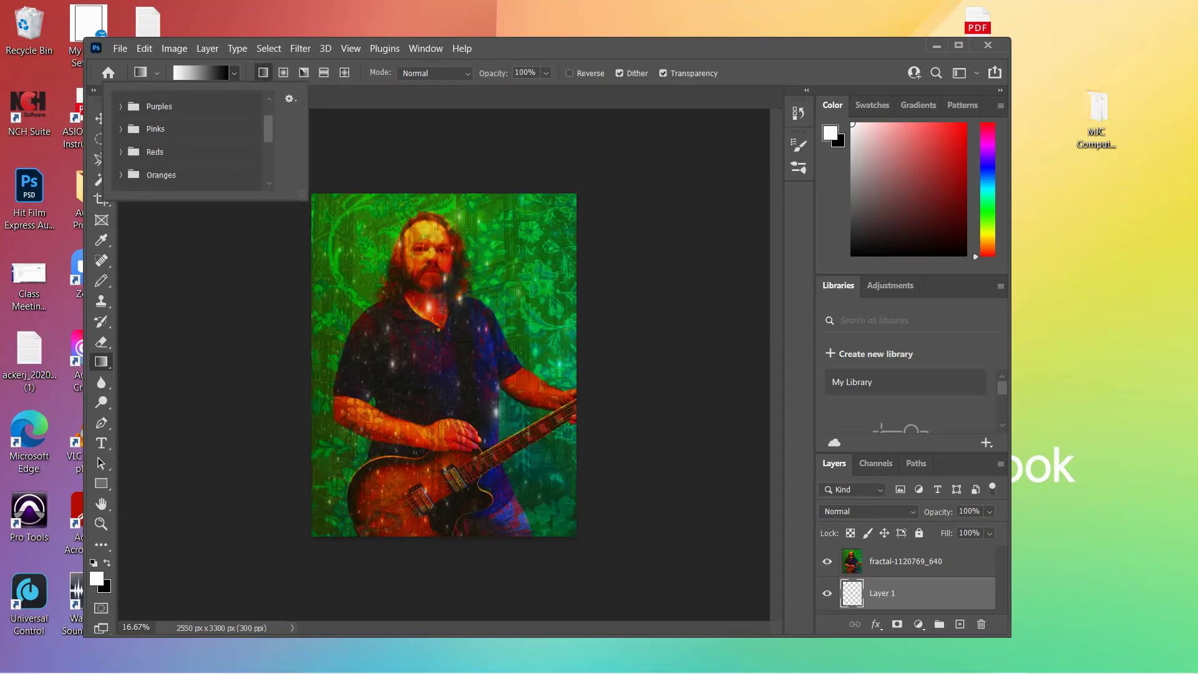
{"action": "left_click", "coordinate": [155, 152]}
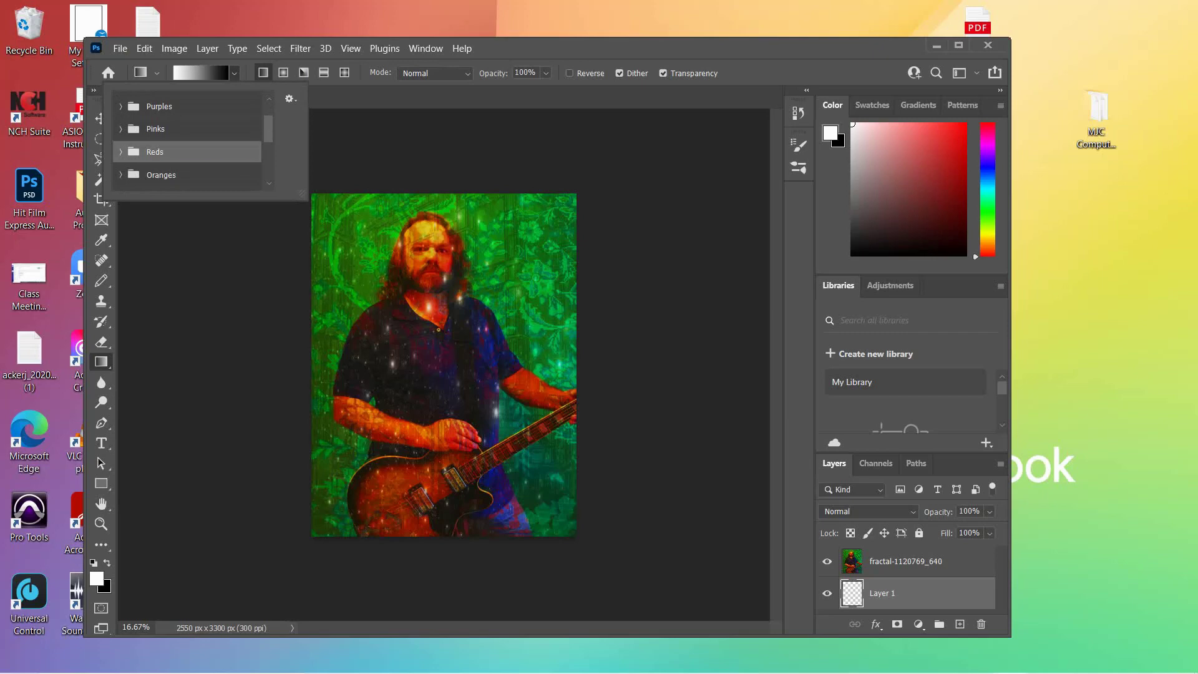
{"action": "left_click", "coordinate": [120, 152]}
{"action": "scroll", "coordinate": [187, 141], "scroll_direction": "down", "scroll_amount": 3}
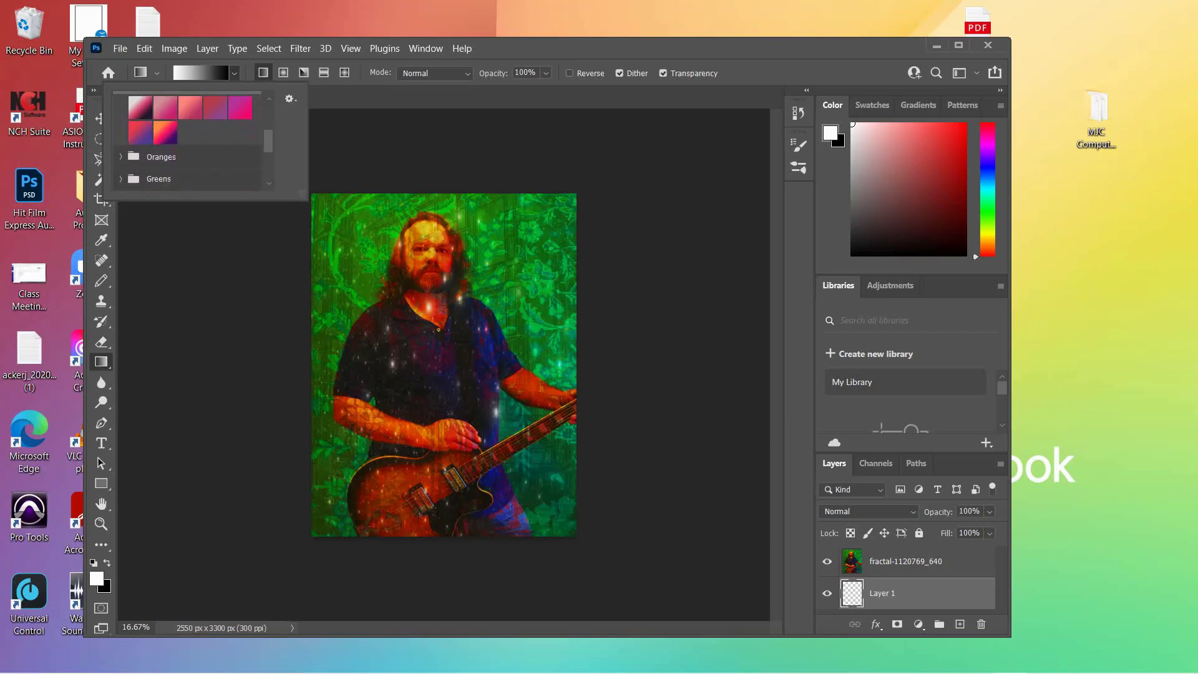
{"action": "left_click", "coordinate": [141, 133]}
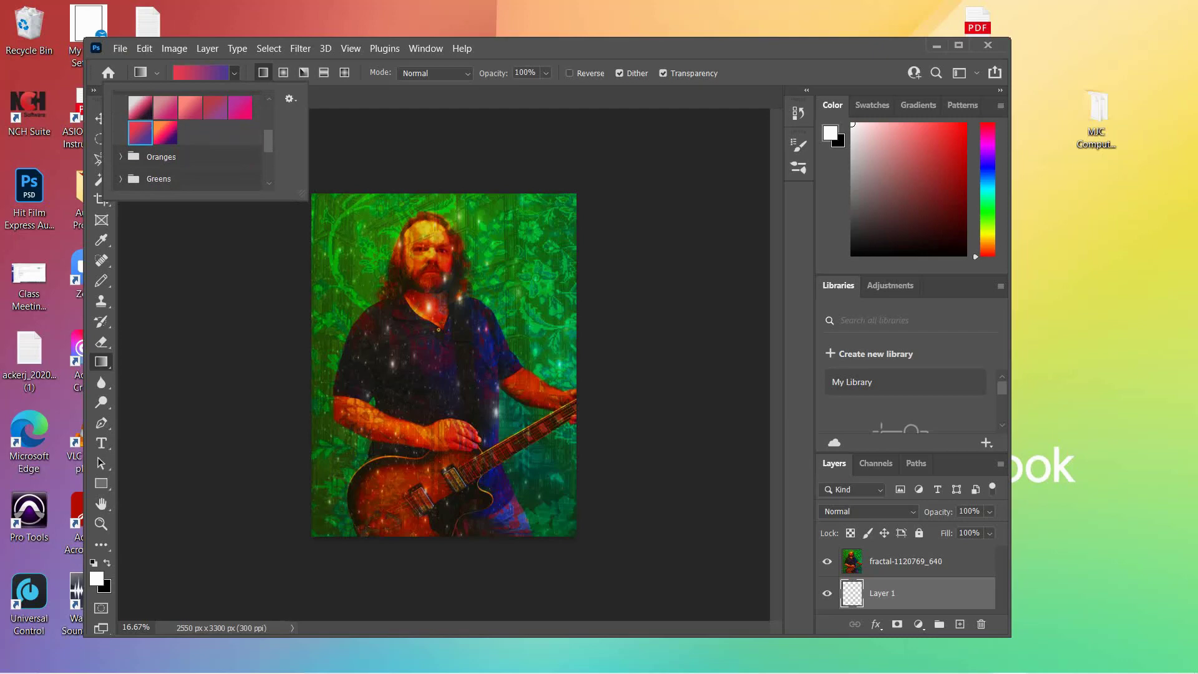
Fill Layer 1 with the gradient diagonally from the upper-left corner to the lower right, and check it by briefly hiding the photo layer.
{"action": "left_click", "coordinate": [316, 200]}
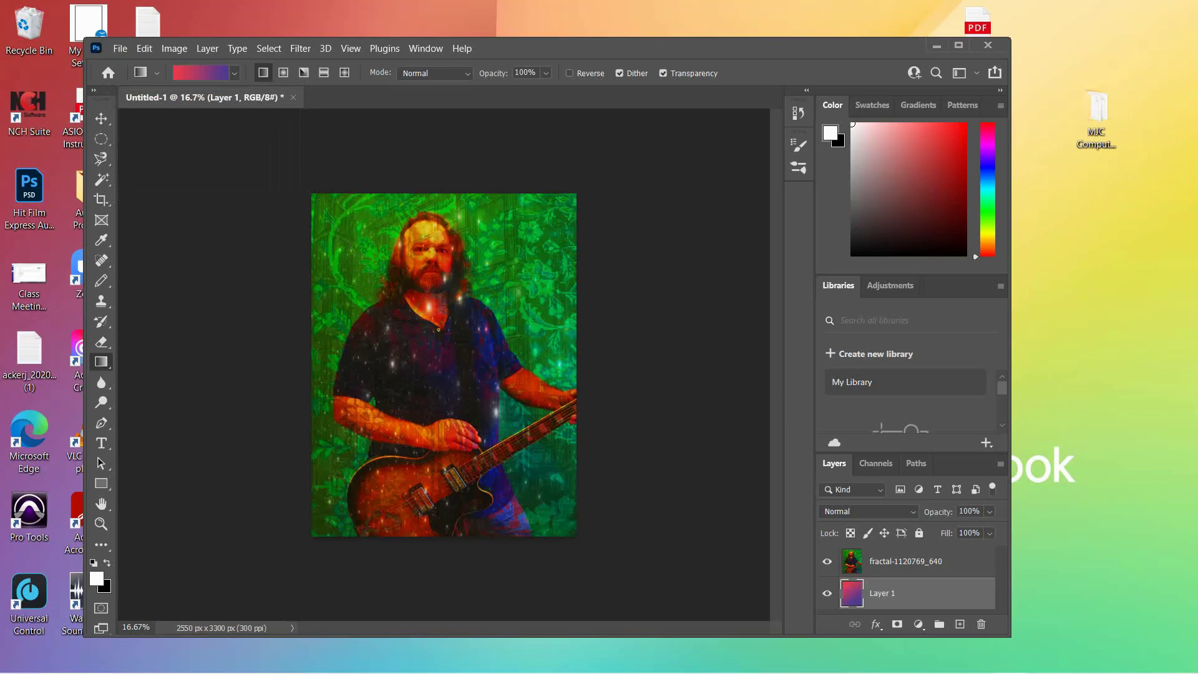
{"action": "left_click", "coordinate": [828, 562]}
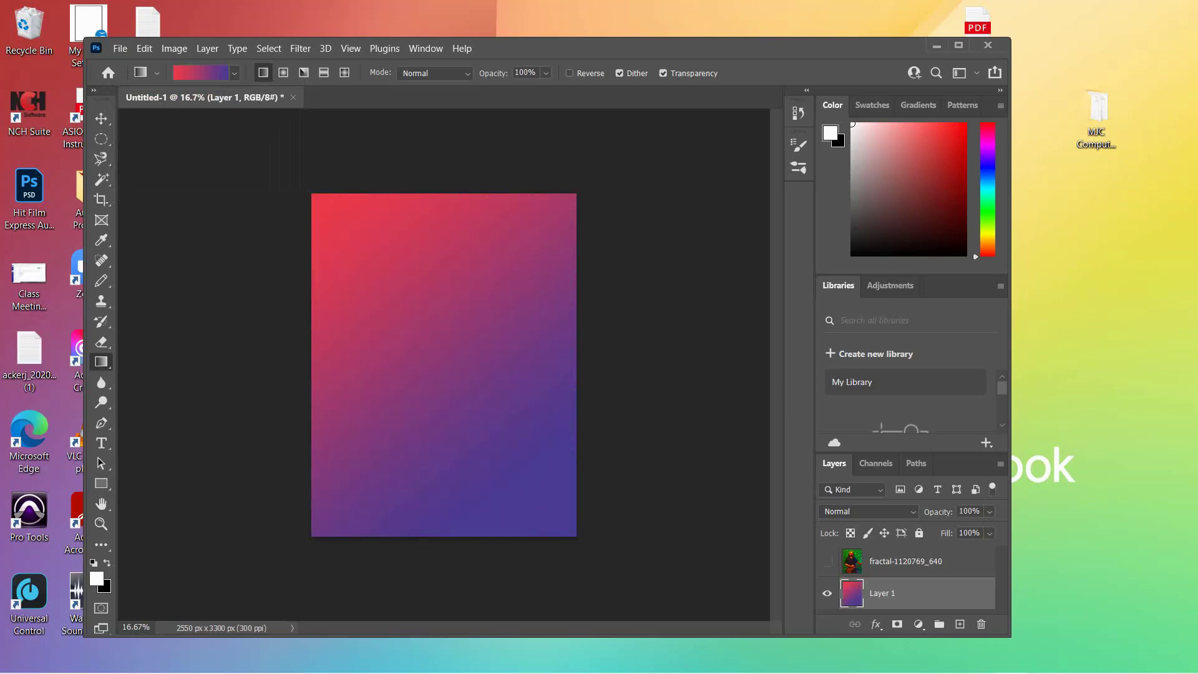
{"action": "left_click", "coordinate": [828, 562]}
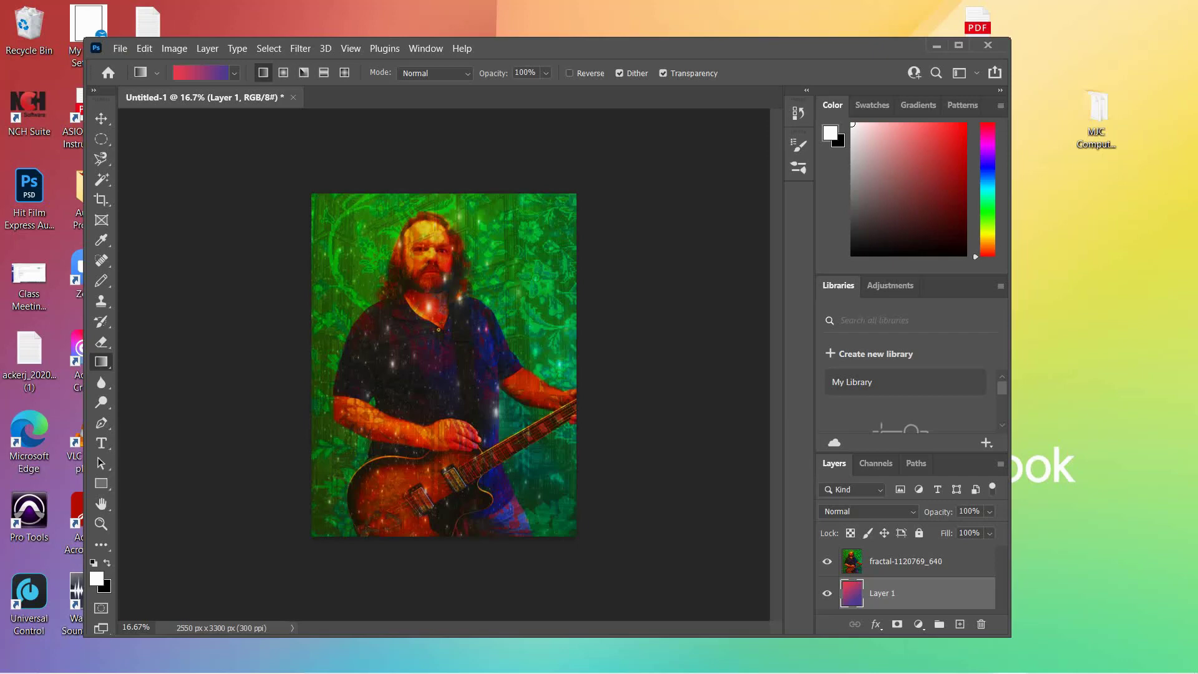
Free-transform the guitarist photo layer to about 78.5% and place it in the canvas's lower-left corner.
{"action": "left_click", "coordinate": [924, 561]}
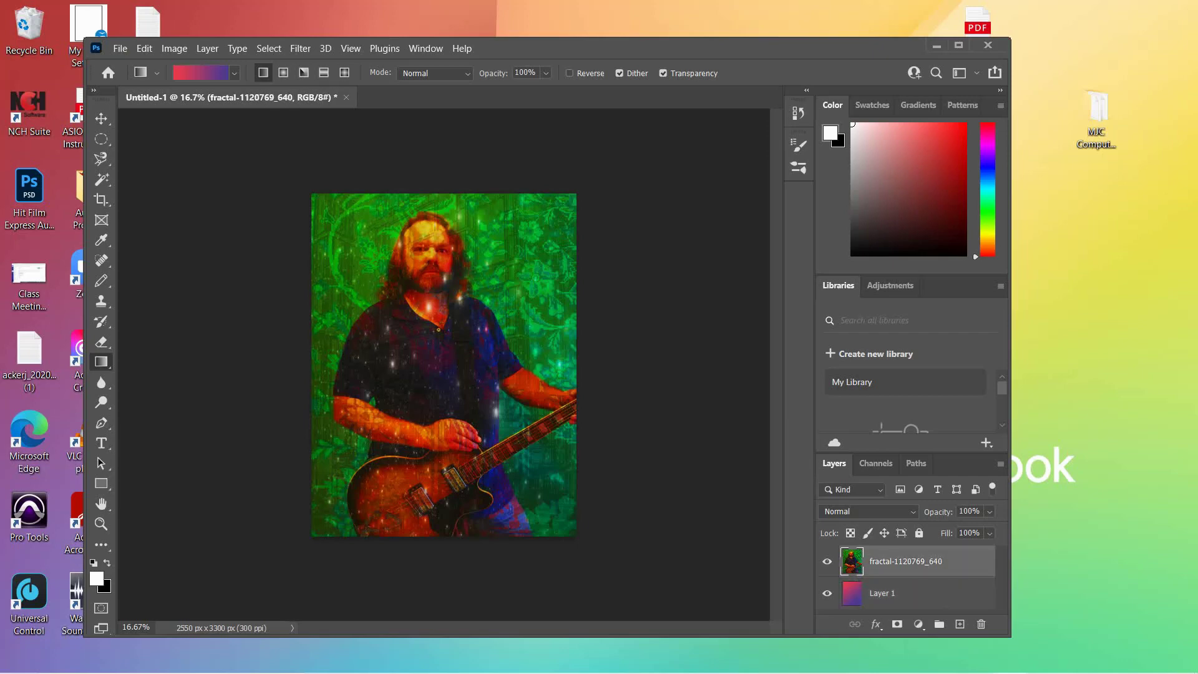
{"action": "left_click", "coordinate": [145, 48]}
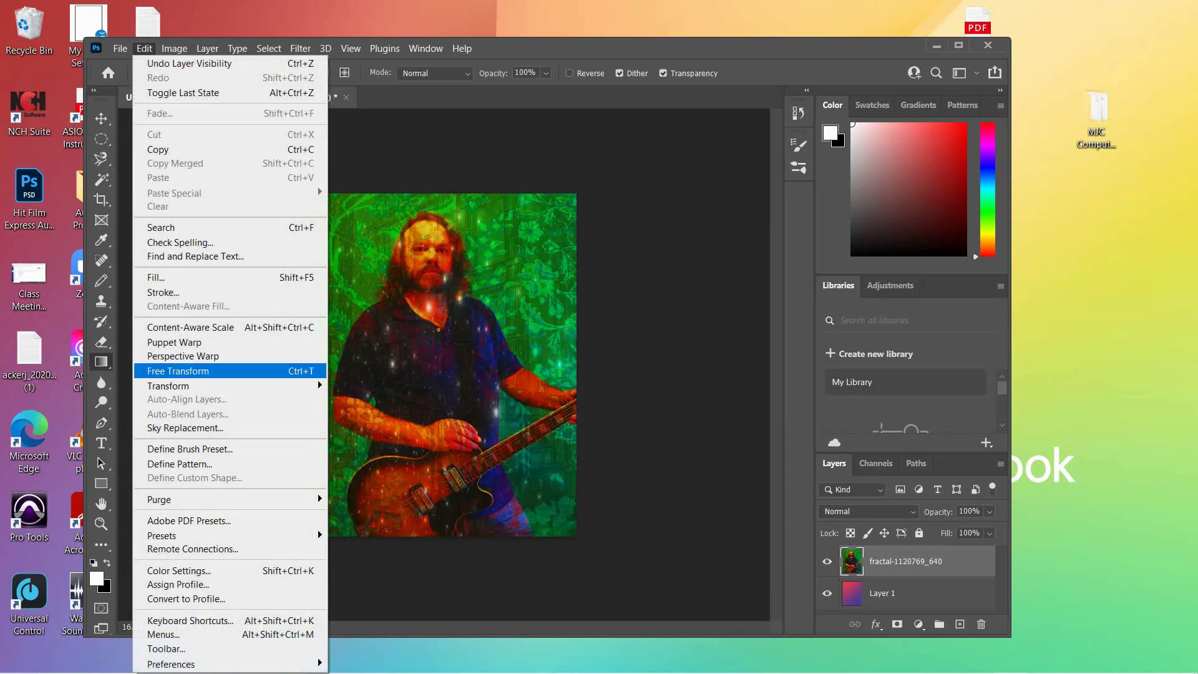
{"action": "key", "text": "Escape"}
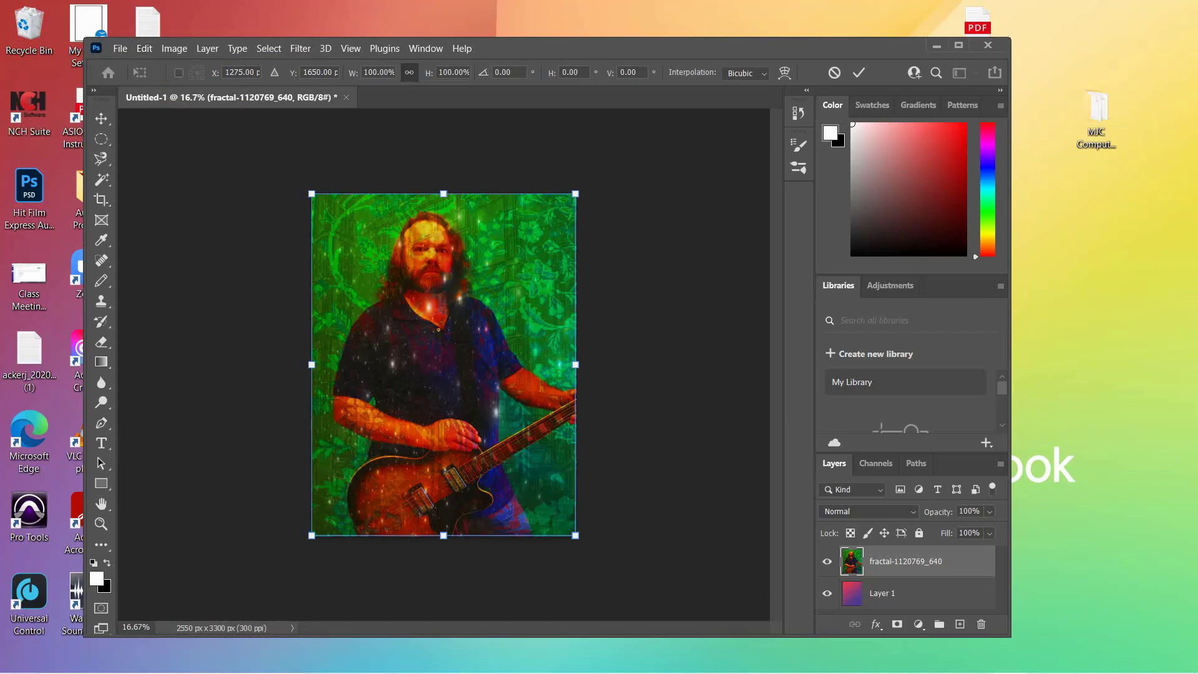
{"action": "left_click_drag", "start_coordinate": [312, 194], "coordinate": [368, 267]}
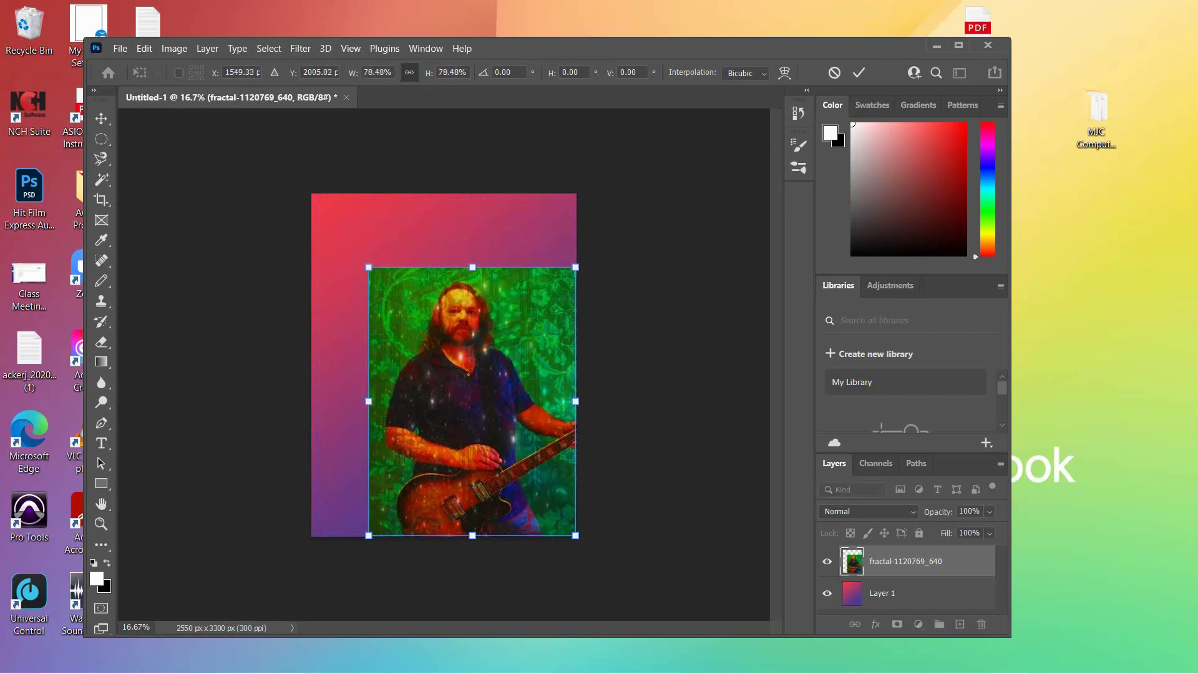
{"action": "left_click_drag", "start_coordinate": [437, 313], "coordinate": [379, 313]}
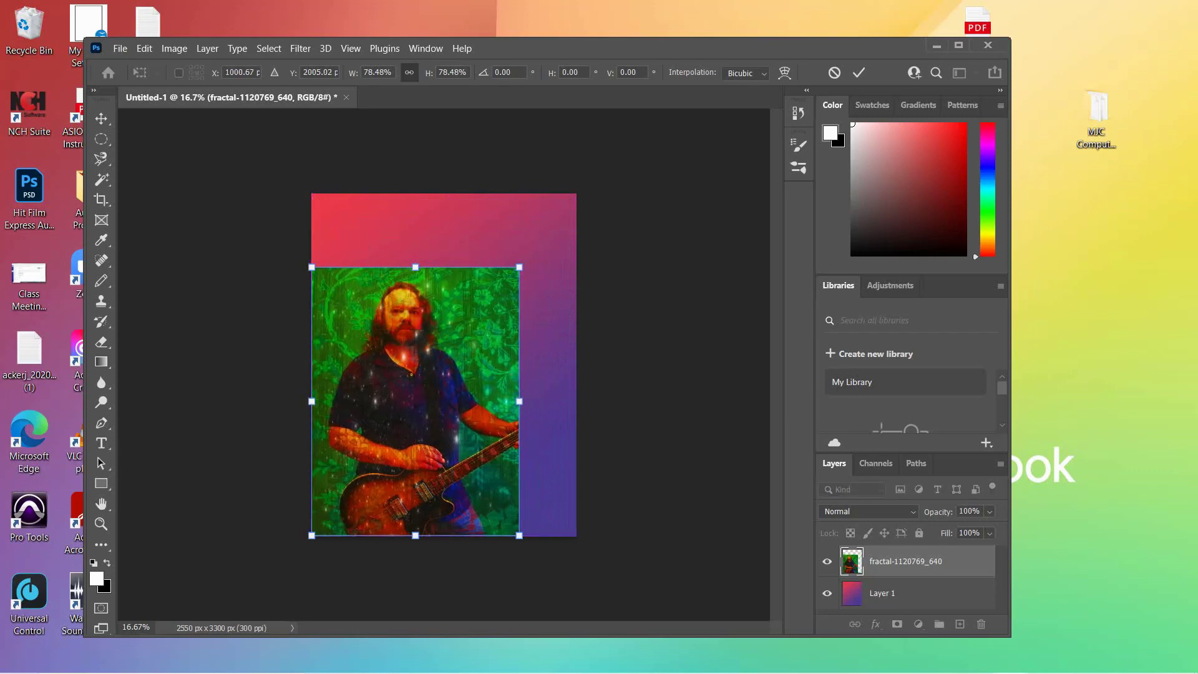
{"action": "key", "text": "Return"}
{"action": "key", "text": "g"}
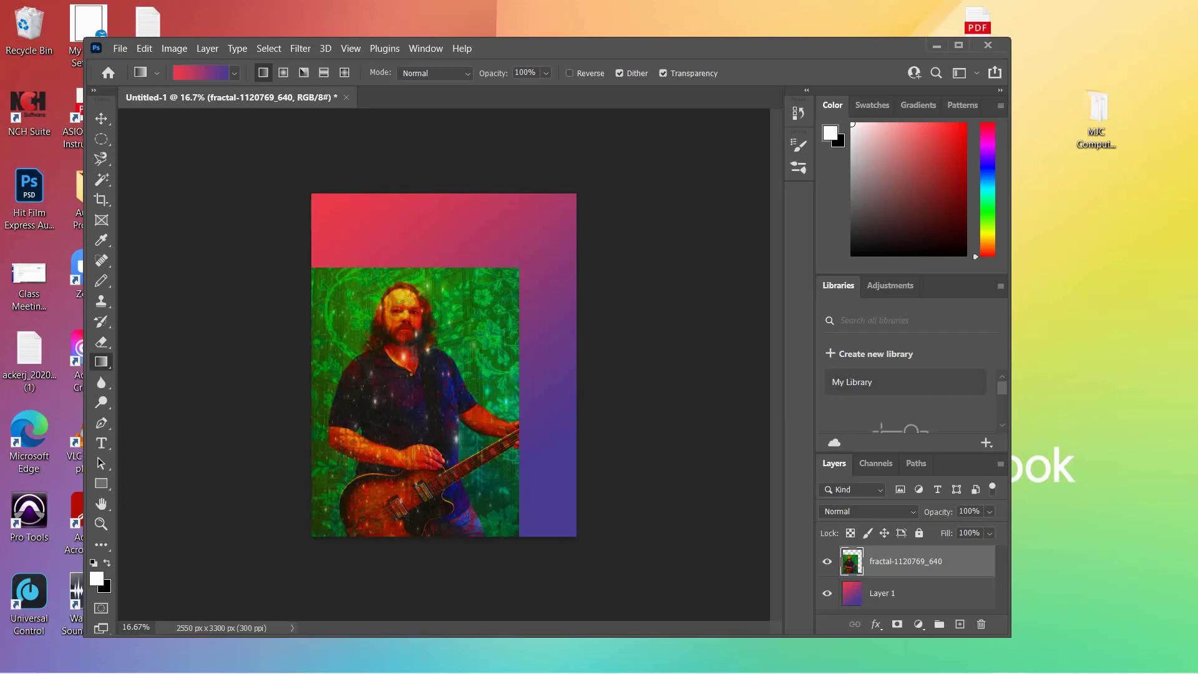
Shift the photo slightly right, and stretch it non-proportionally to about 105.8% width and 104.2% height, reaching the canvas's left edge.
{"action": "left_click", "coordinate": [101, 118]}
{"action": "left_click_drag", "start_coordinate": [373, 390], "coordinate": [386, 390]}
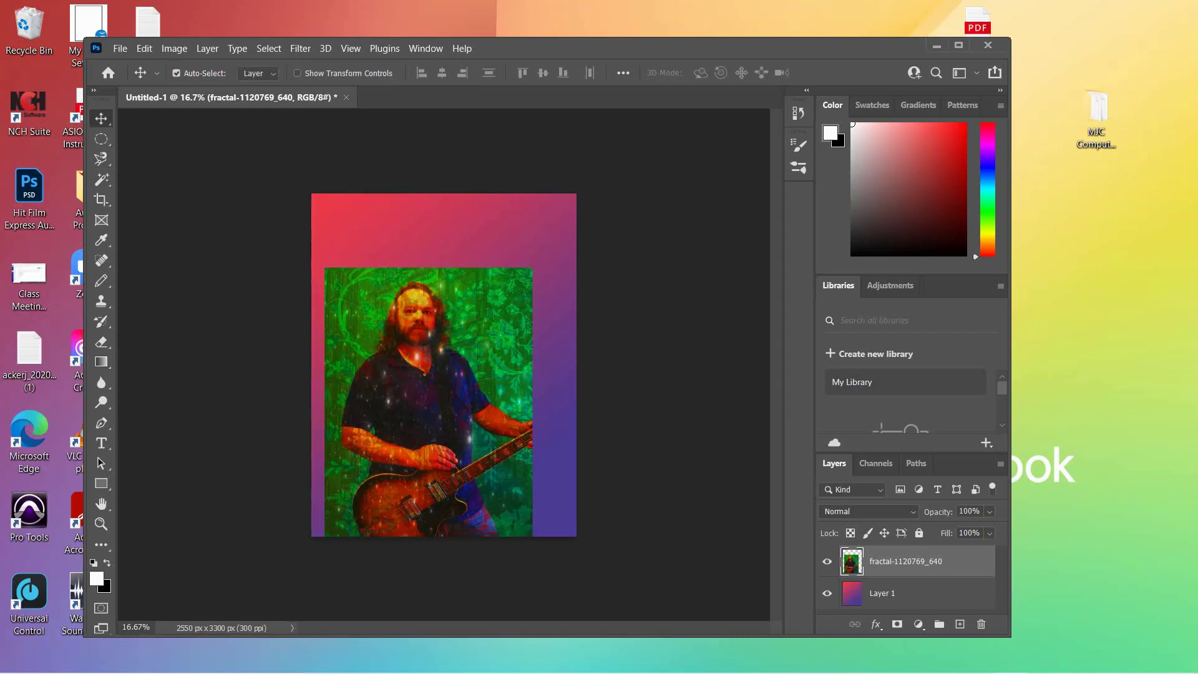
{"action": "key", "text": "ctrl+t"}
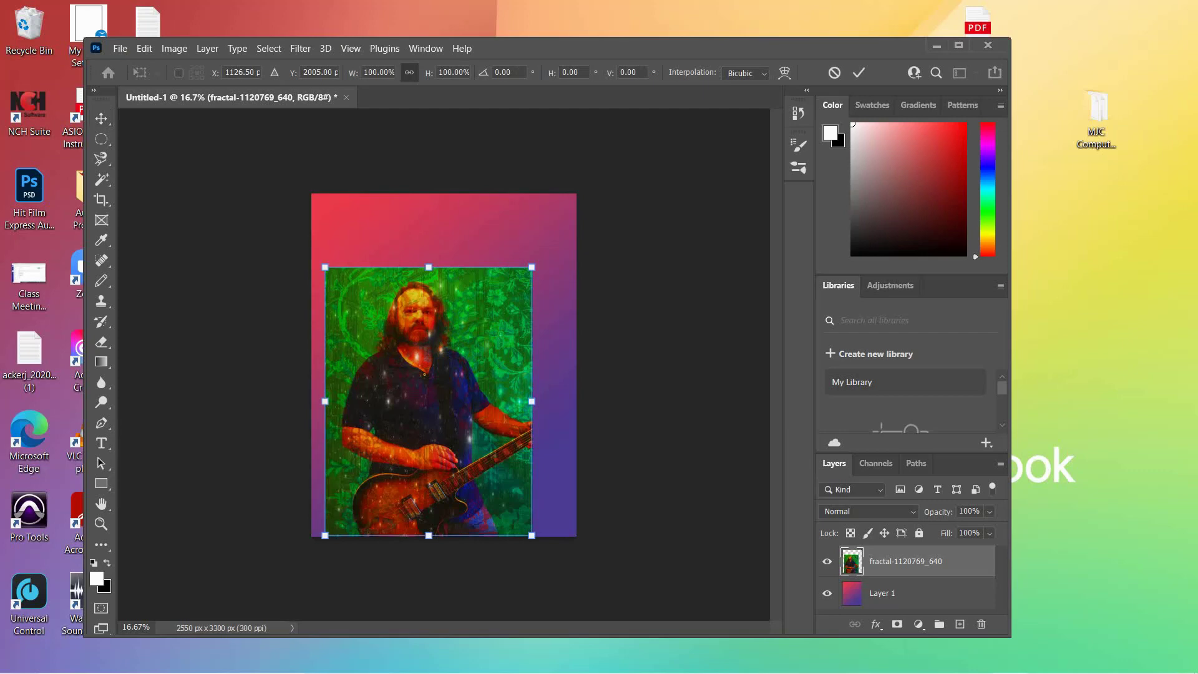
{"action": "left_click_drag", "start_coordinate": [324, 401], "coordinate": [312, 401]}
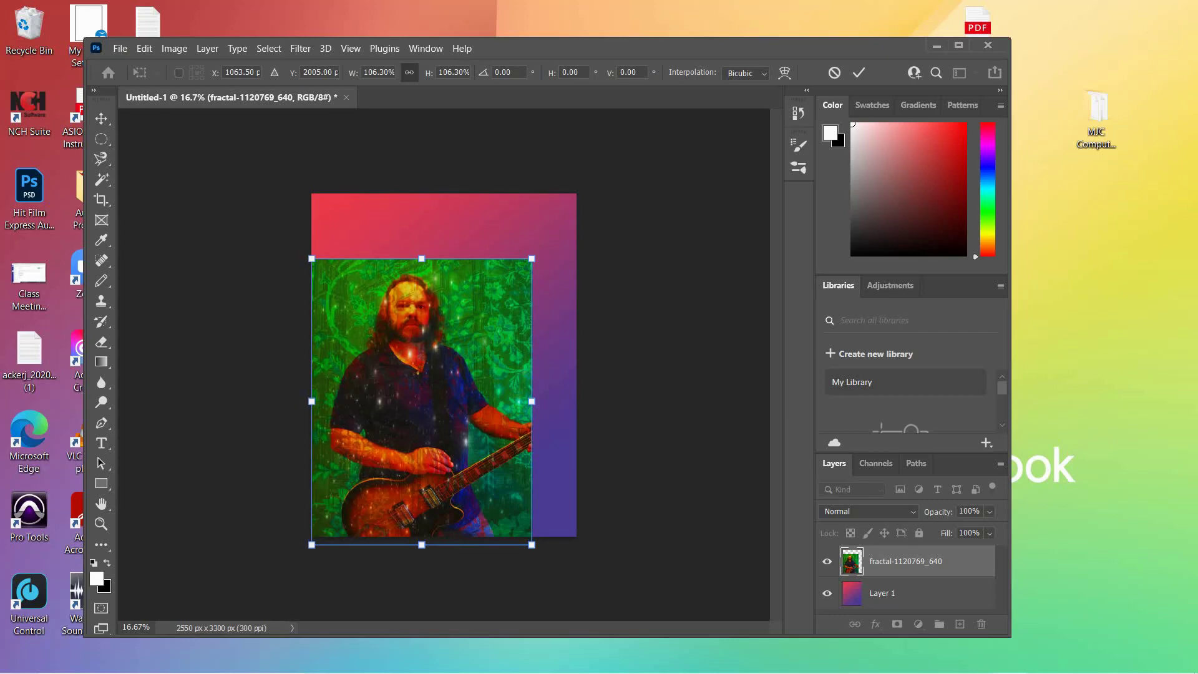
{"action": "key", "text": "ctrl+z"}
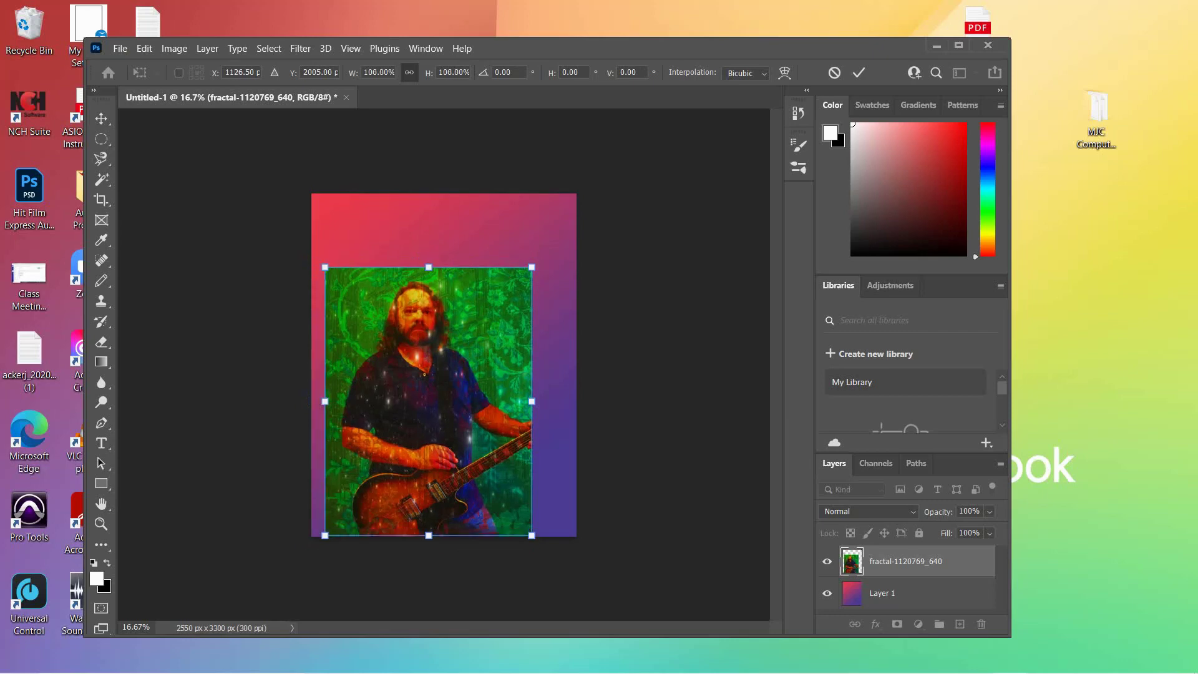
{"action": "left_click_drag", "start_coordinate": [324, 401], "coordinate": [311, 402]}
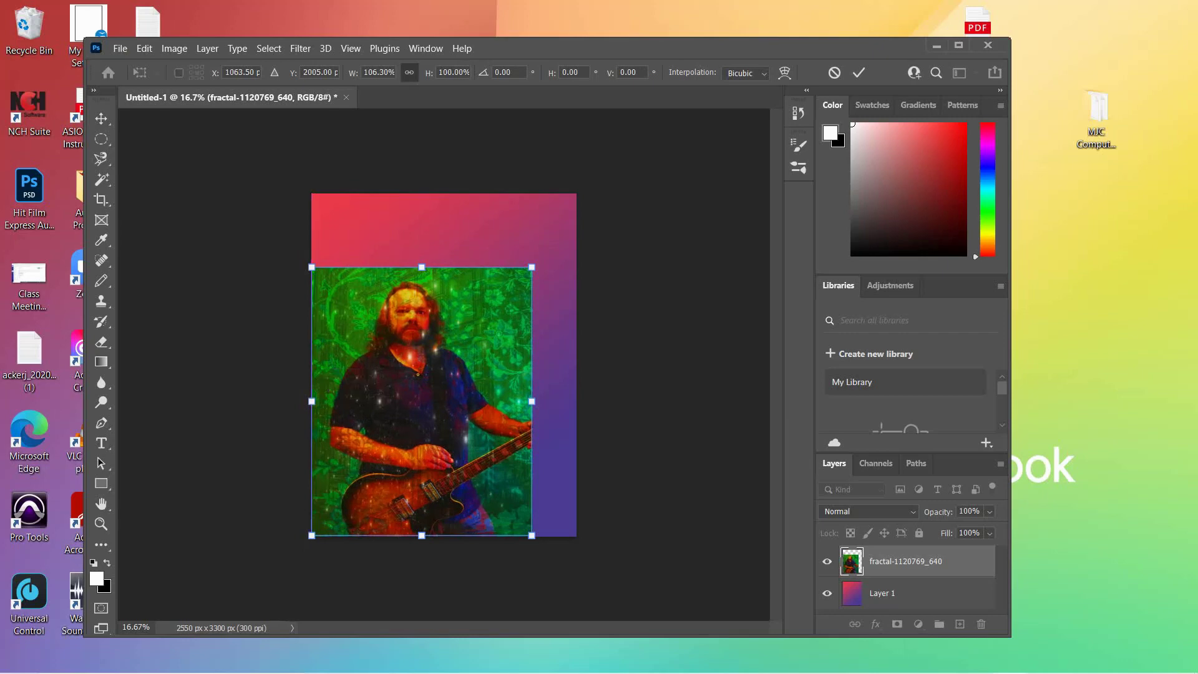
{"action": "left_click_drag", "start_coordinate": [422, 268], "coordinate": [422, 256]}
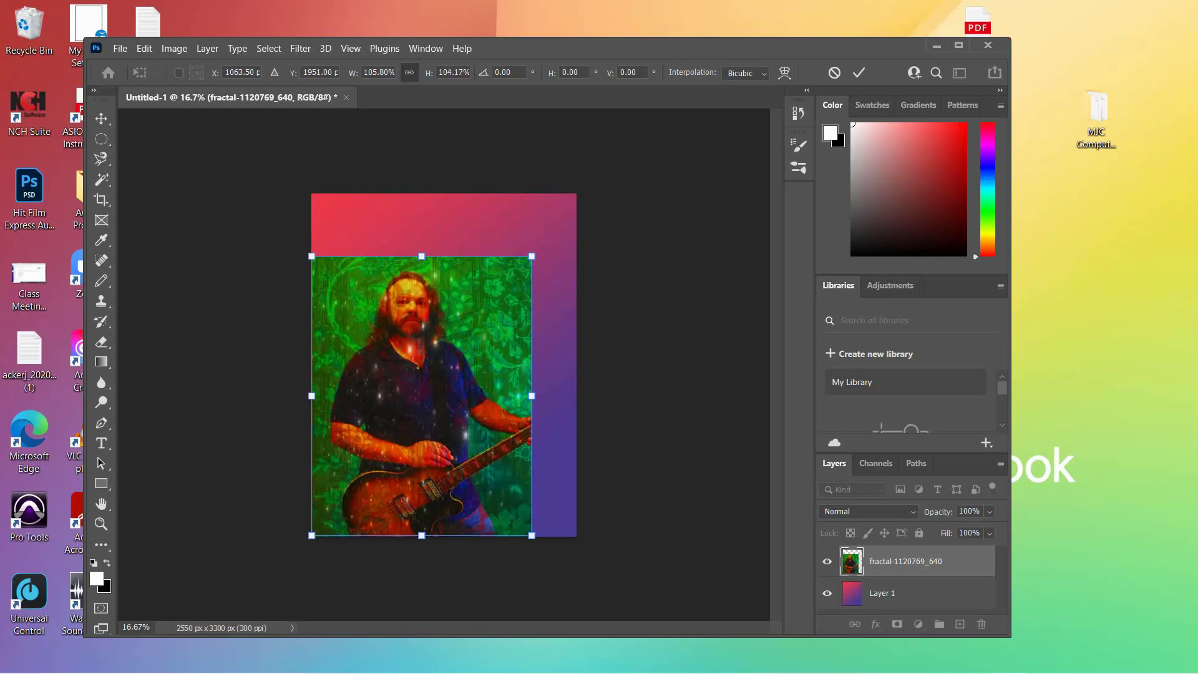
{"action": "key", "text": "Return"}
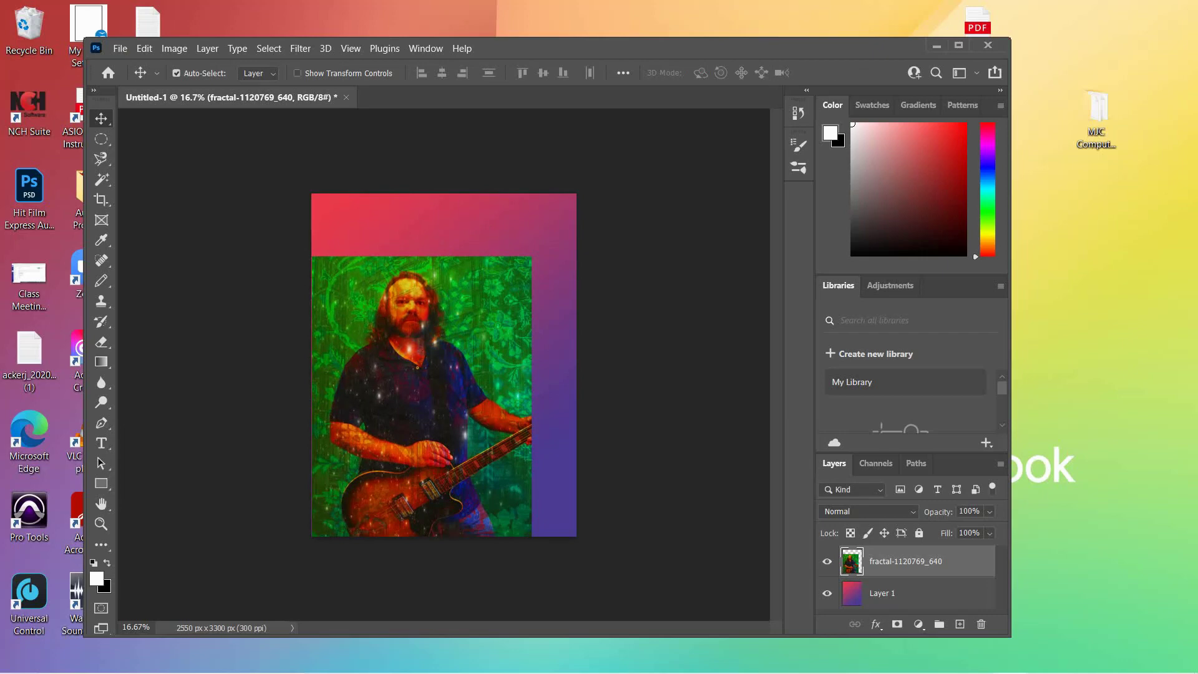
Free-transform the photo to about 1955 by 2553 px, aligned with the canvas's left and bottom edges.
{"action": "key", "text": "ctrl+t"}
{"action": "left_click_drag", "start_coordinate": [532, 396], "coordinate": [519, 396]}
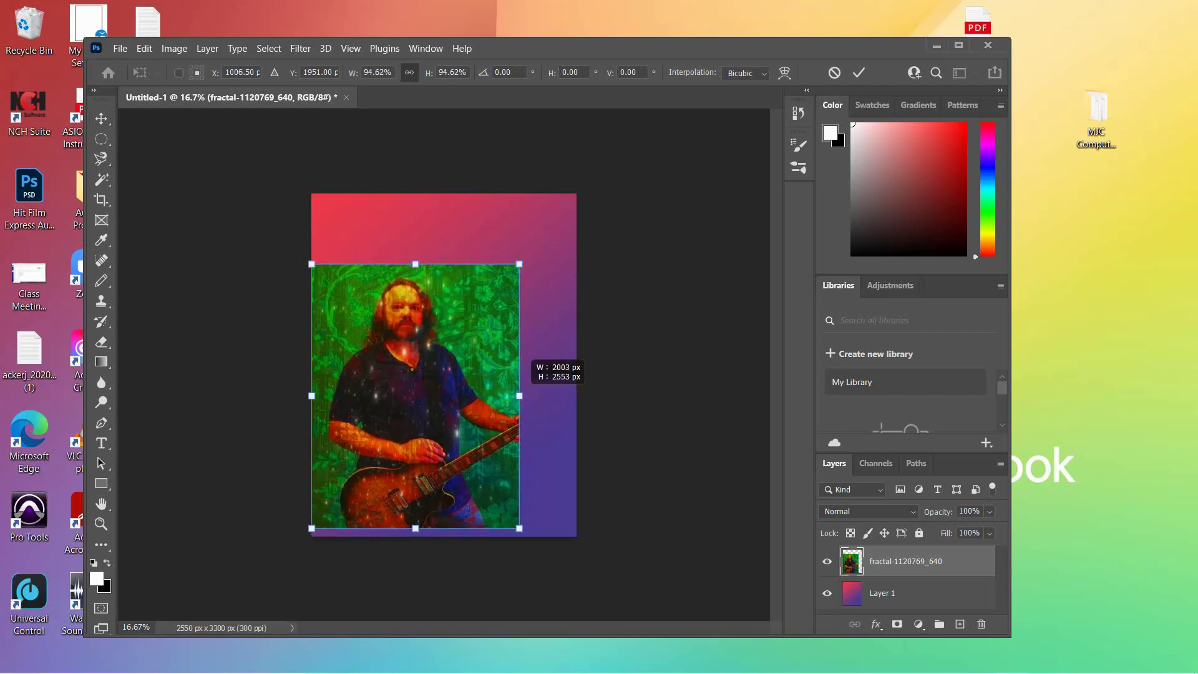
{"action": "left_click_drag", "start_coordinate": [486, 359], "coordinate": [486, 366]}
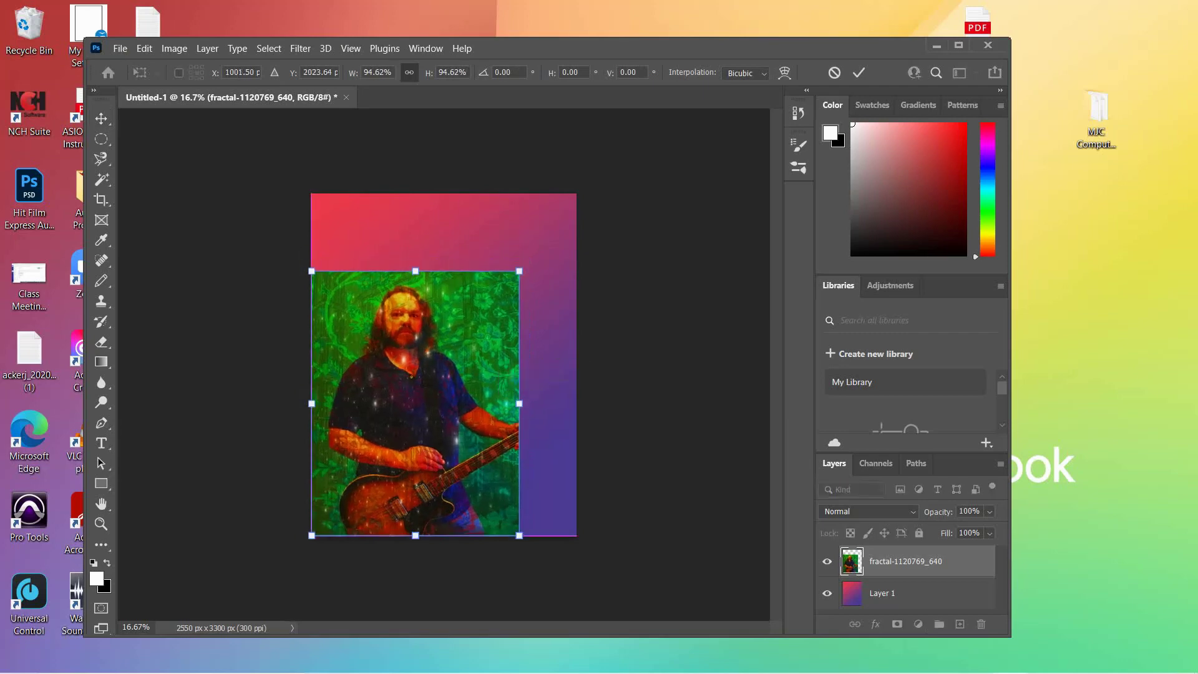
{"action": "left_click_drag", "start_coordinate": [519, 403], "coordinate": [514, 403]}
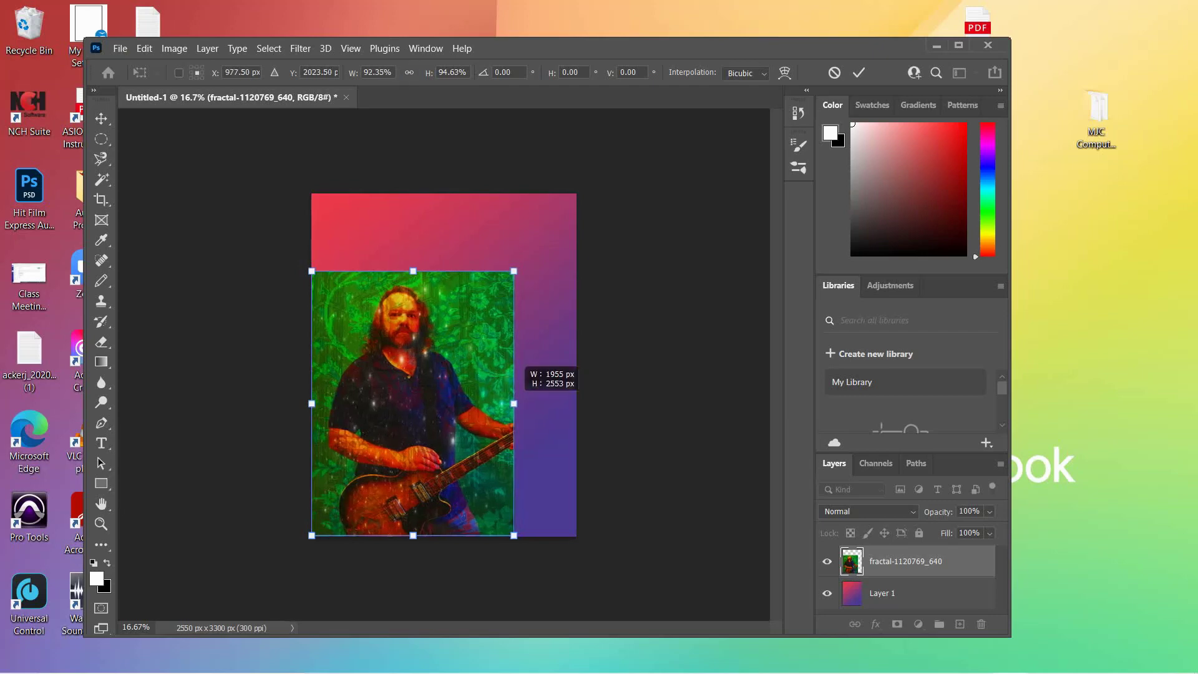
{"action": "key", "text": "Return"}
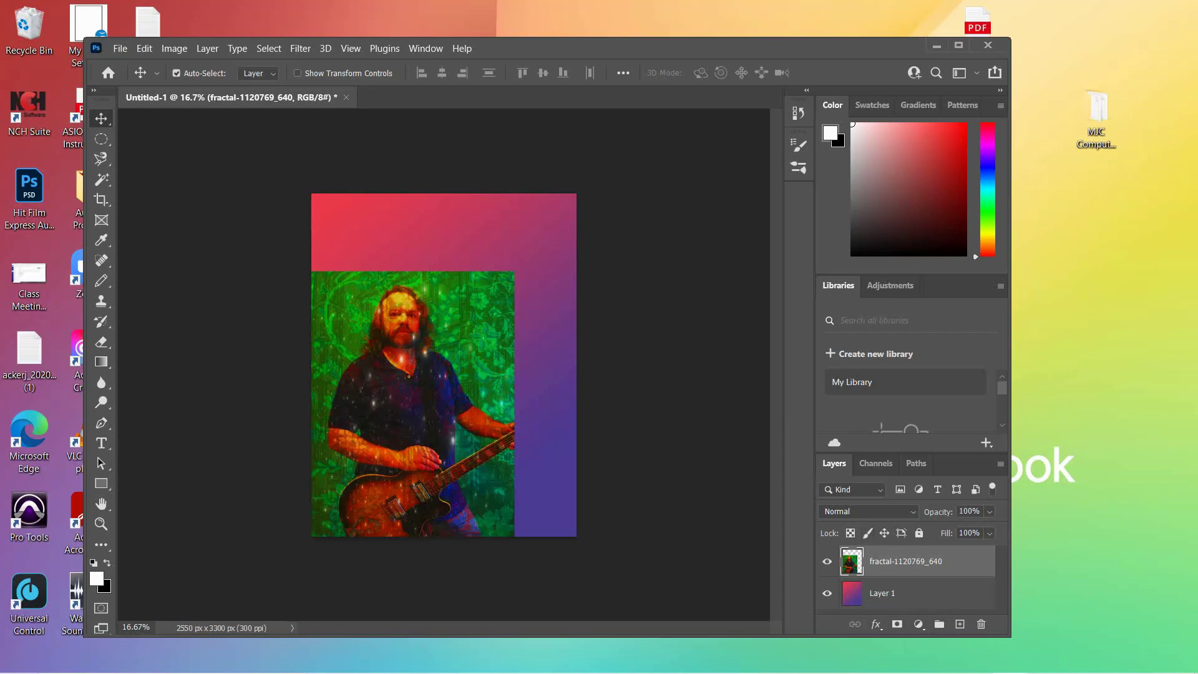
Add a new layer and write the horizontal title "Dad's Rock!" in the pink area above the photo.
{"action": "left_click", "coordinate": [960, 625]}
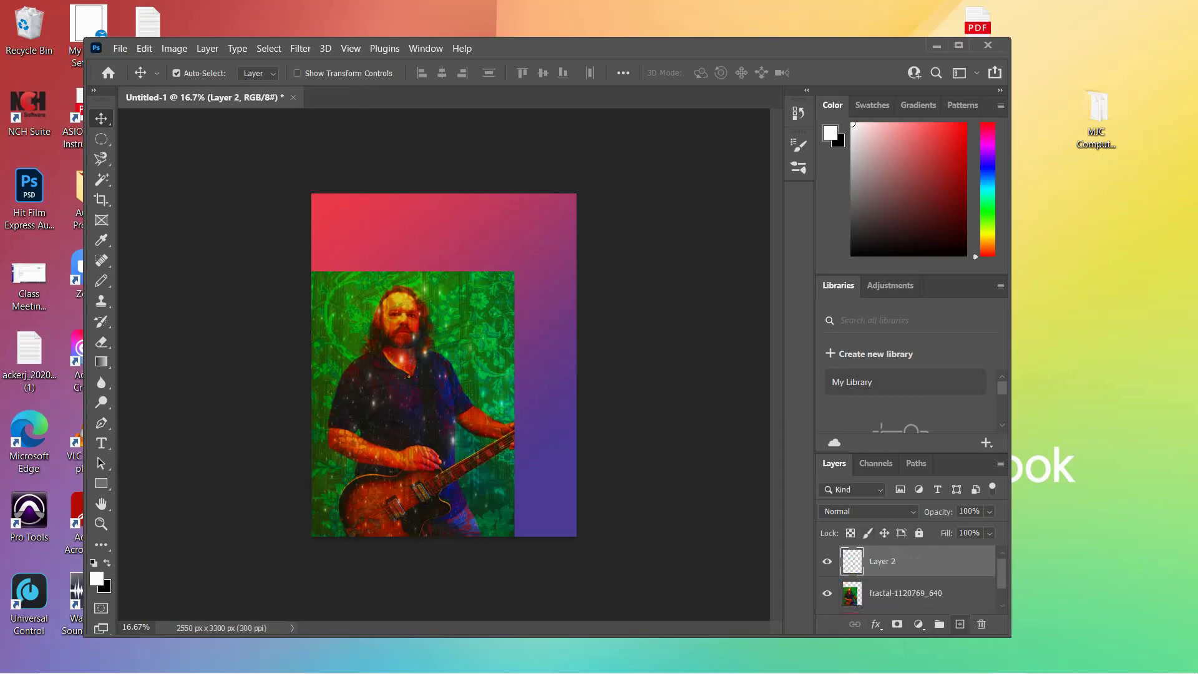
{"action": "left_click", "coordinate": [101, 442]}
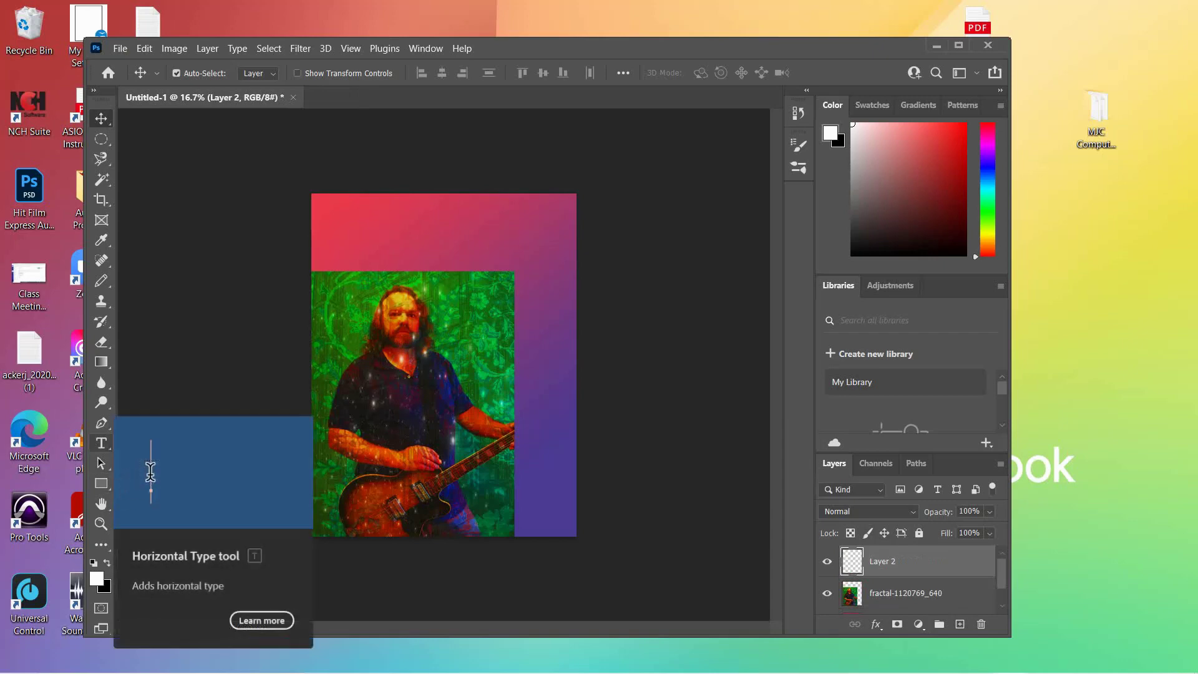
{"action": "left_click", "coordinate": [101, 443]}
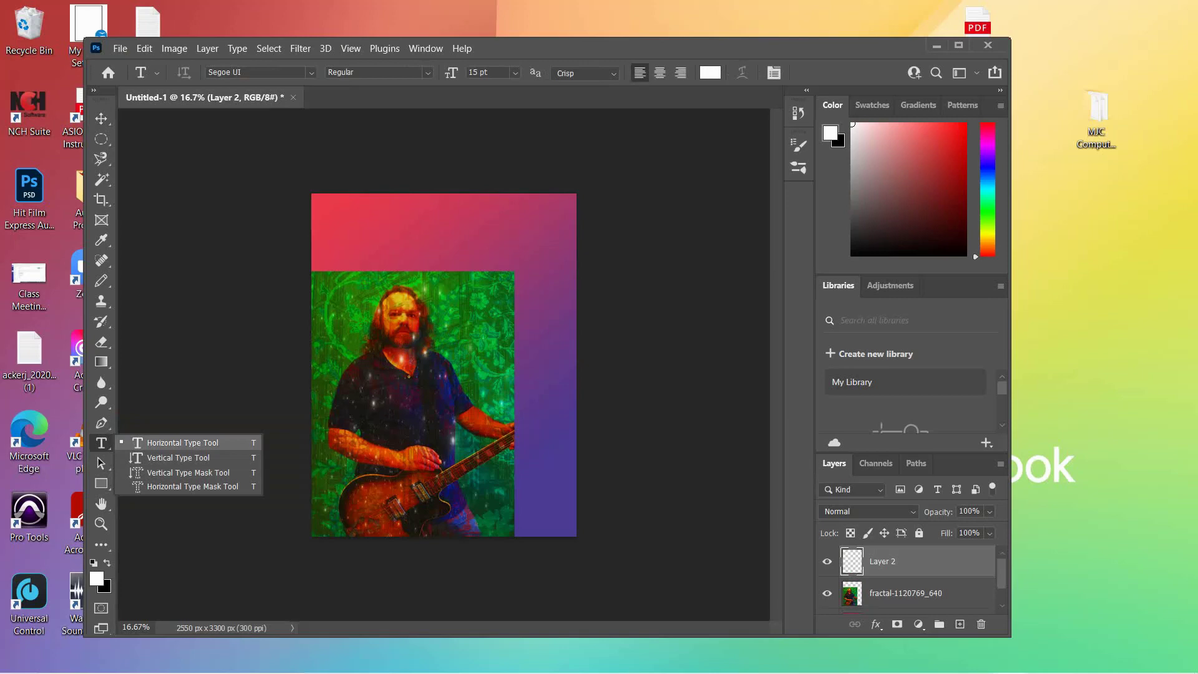
{"action": "left_click", "coordinate": [182, 443]}
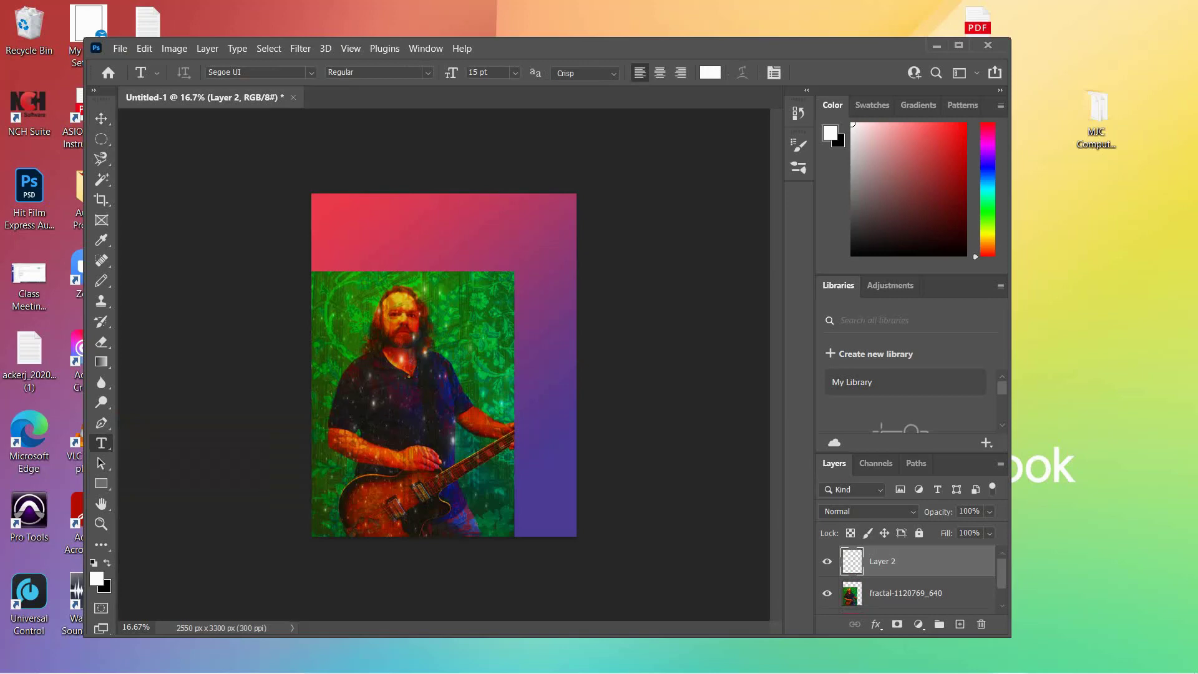
{"action": "left_click", "coordinate": [333, 232]}
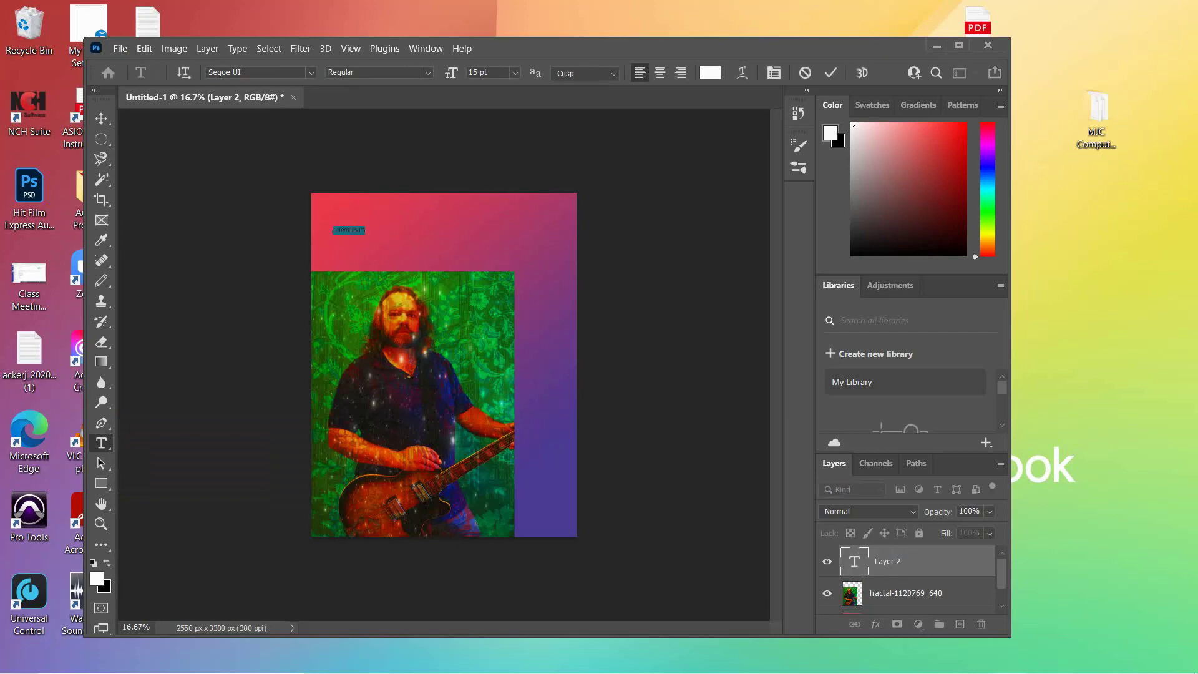
{"action": "key", "text": "BackSpace"}
{"action": "left_click_drag", "start_coordinate": [333, 229], "coordinate": [361, 230]}
{"action": "key", "text": "BackSpace"}
Set the whole "Dad's Rock!" title to 48 pt and change its font to Bauhaus 93.
{"action": "key", "text": "ctrl+a"}
{"action": "left_click", "coordinate": [515, 73]}
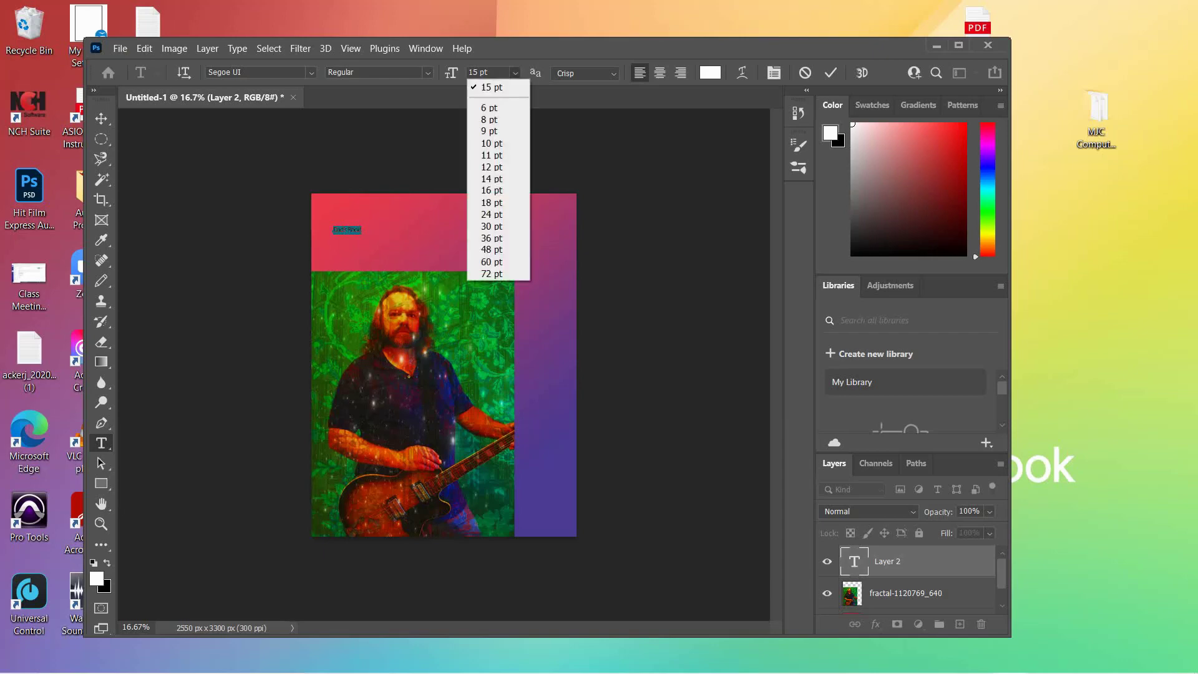
{"action": "left_click", "coordinate": [493, 249]}
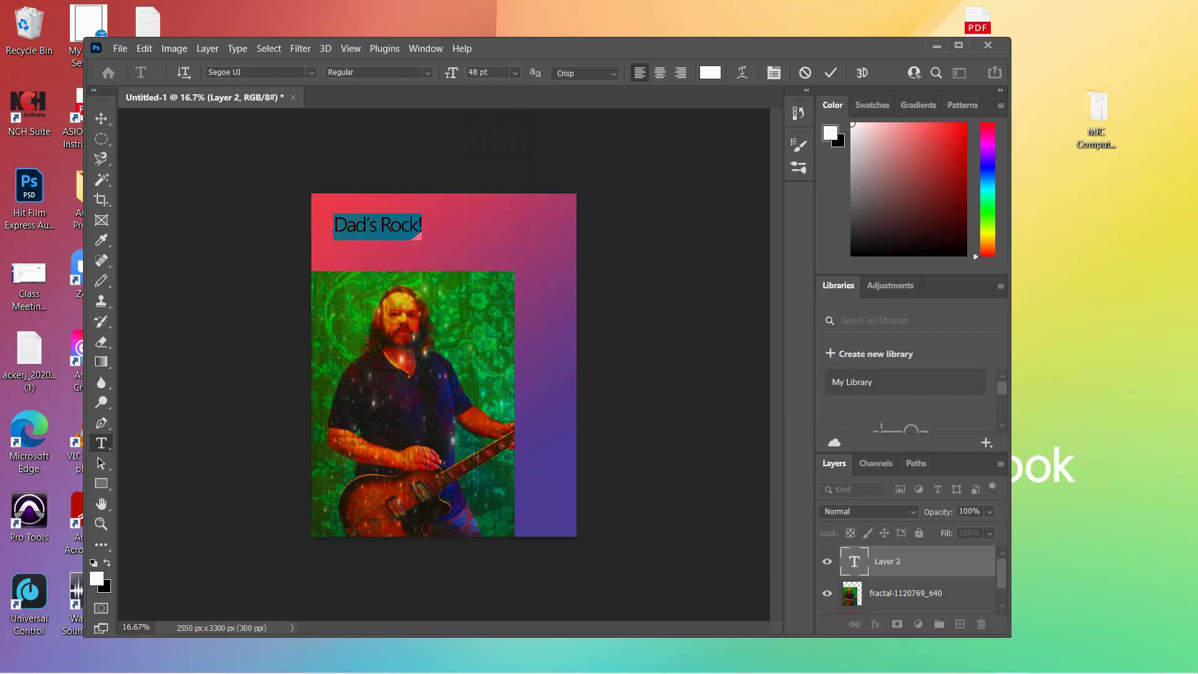
{"action": "left_click", "coordinate": [310, 72]}
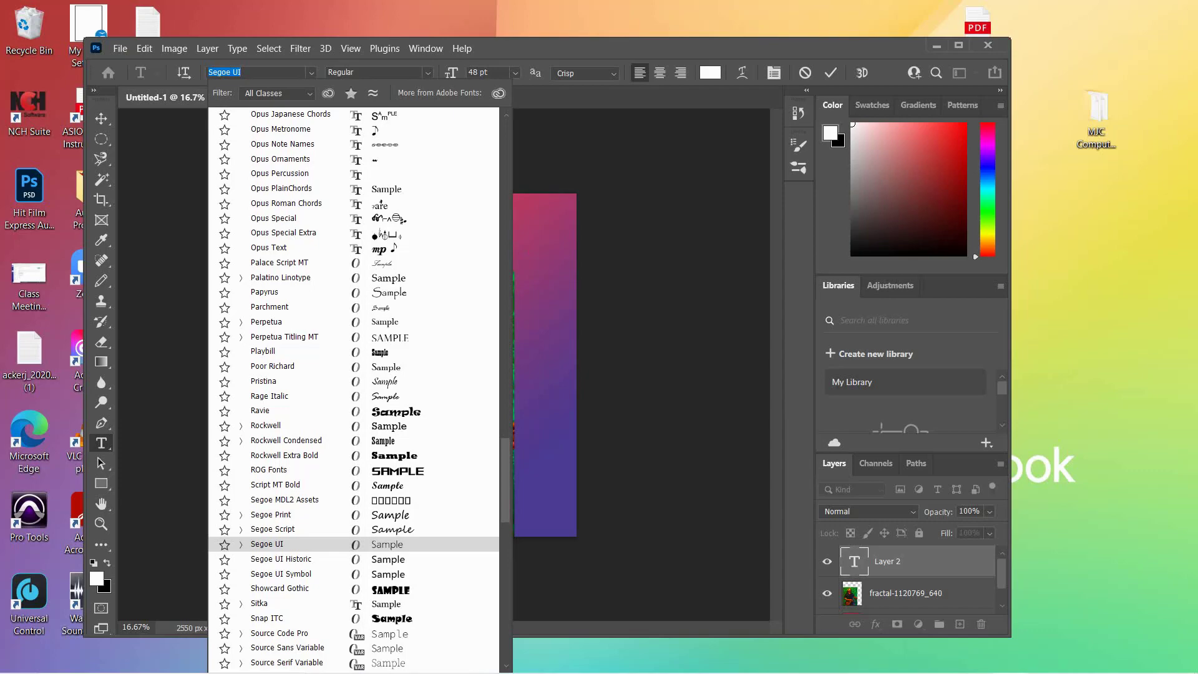
{"action": "scroll", "coordinate": [354, 387], "scroll_direction": "down", "scroll_amount": 10}
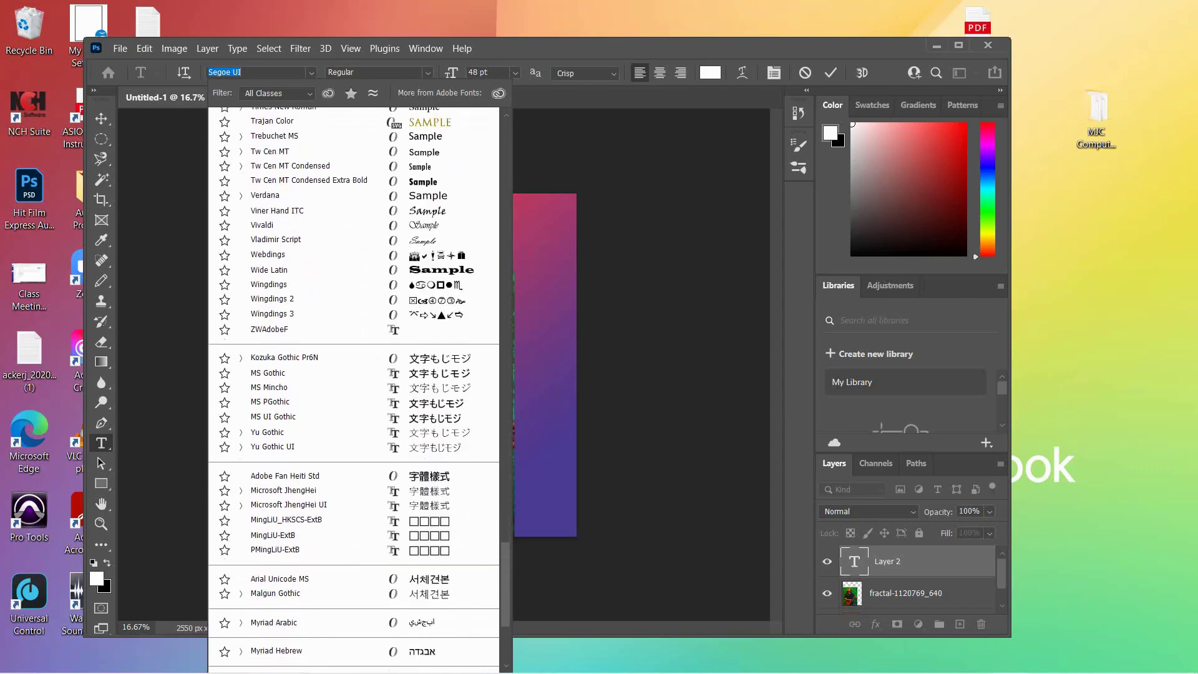
{"action": "scroll", "coordinate": [356, 387], "scroll_direction": "up", "scroll_amount": 15}
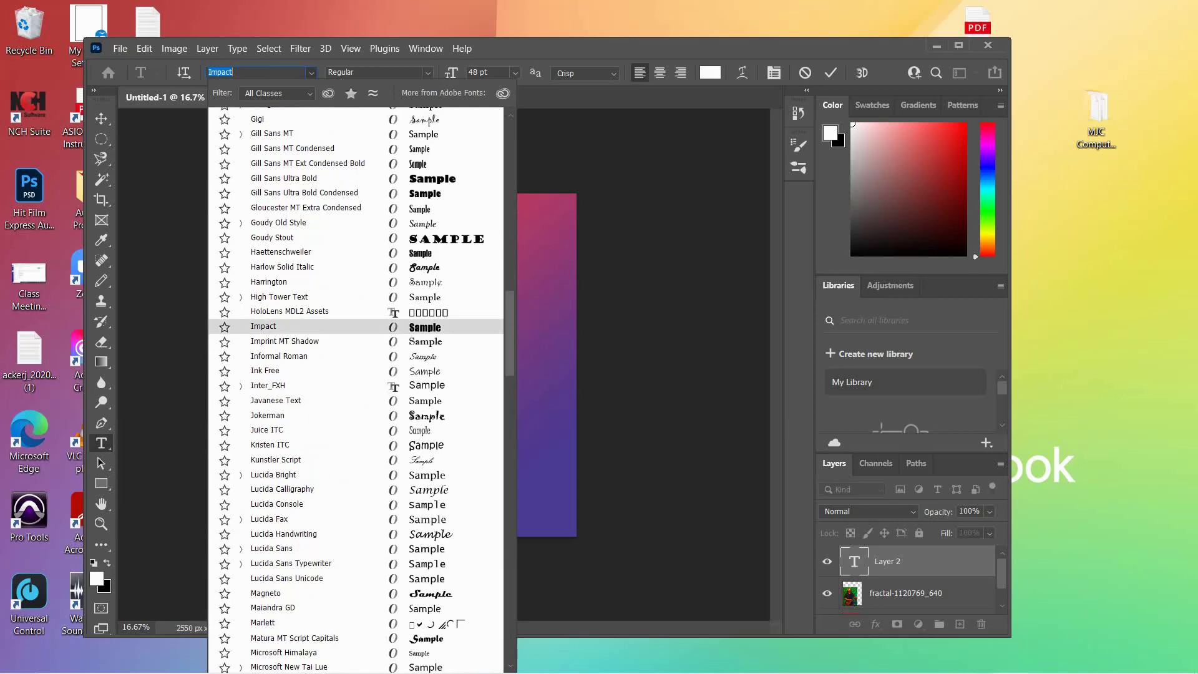
{"action": "scroll", "coordinate": [356, 387], "scroll_direction": "up", "scroll_amount": 9}
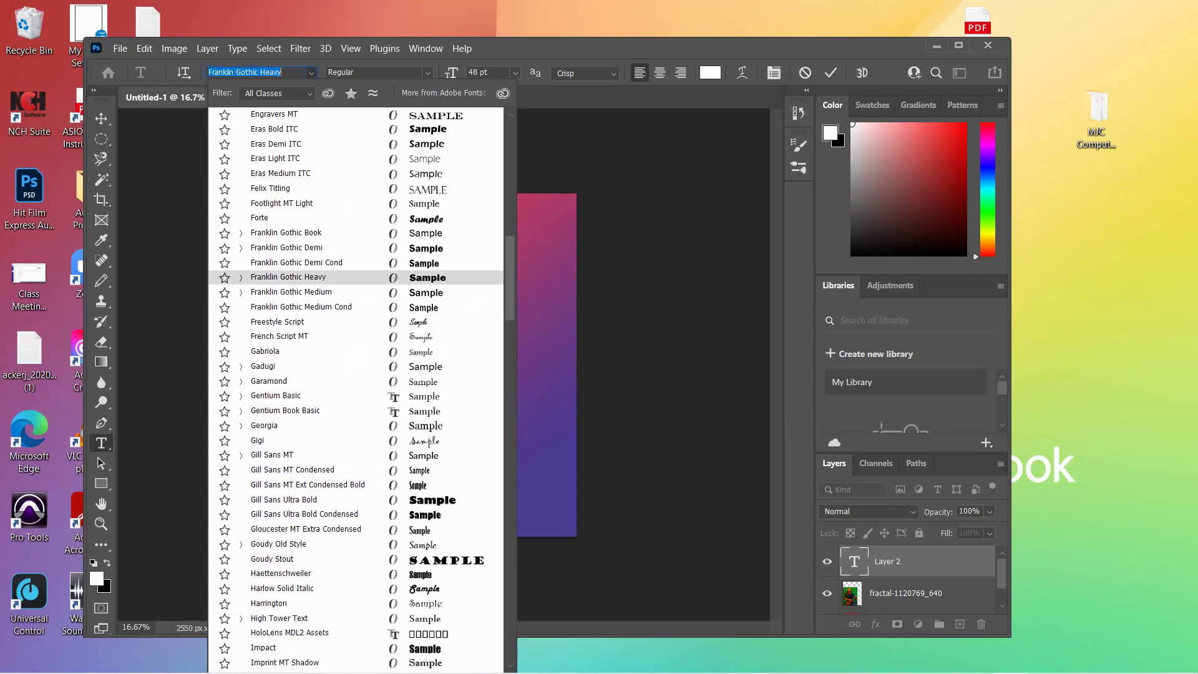
{"action": "scroll", "coordinate": [356, 387], "scroll_direction": "up", "scroll_amount": 10}
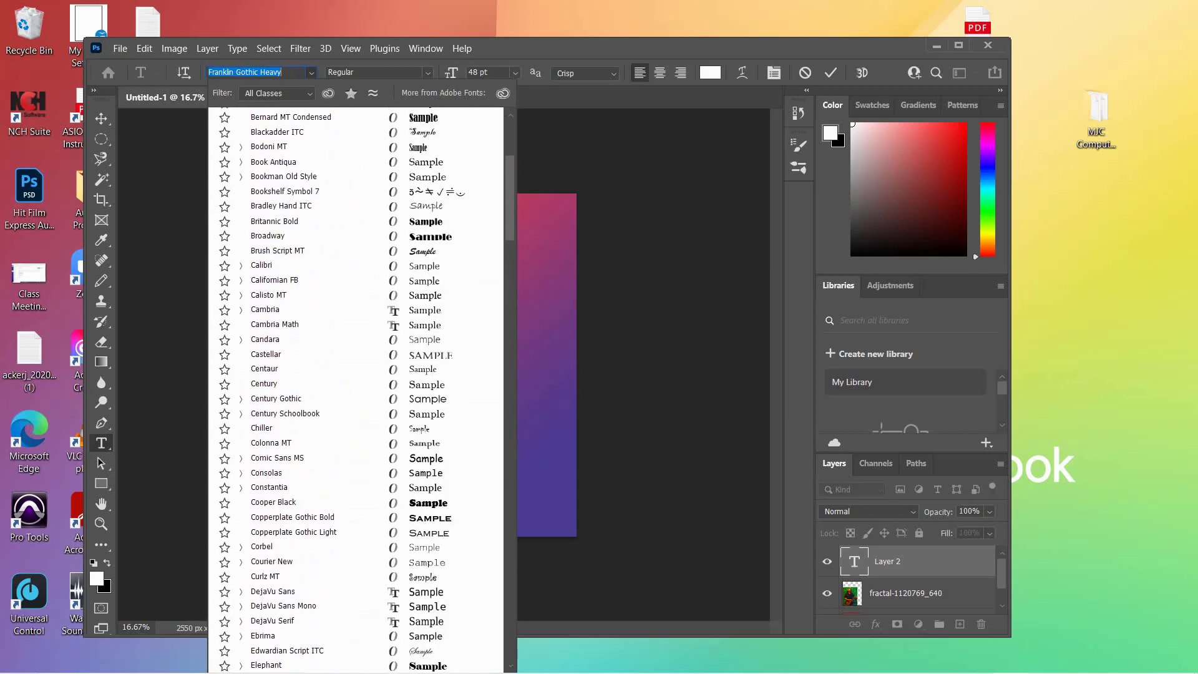
{"action": "scroll", "coordinate": [356, 387], "scroll_direction": "up", "scroll_amount": 3}
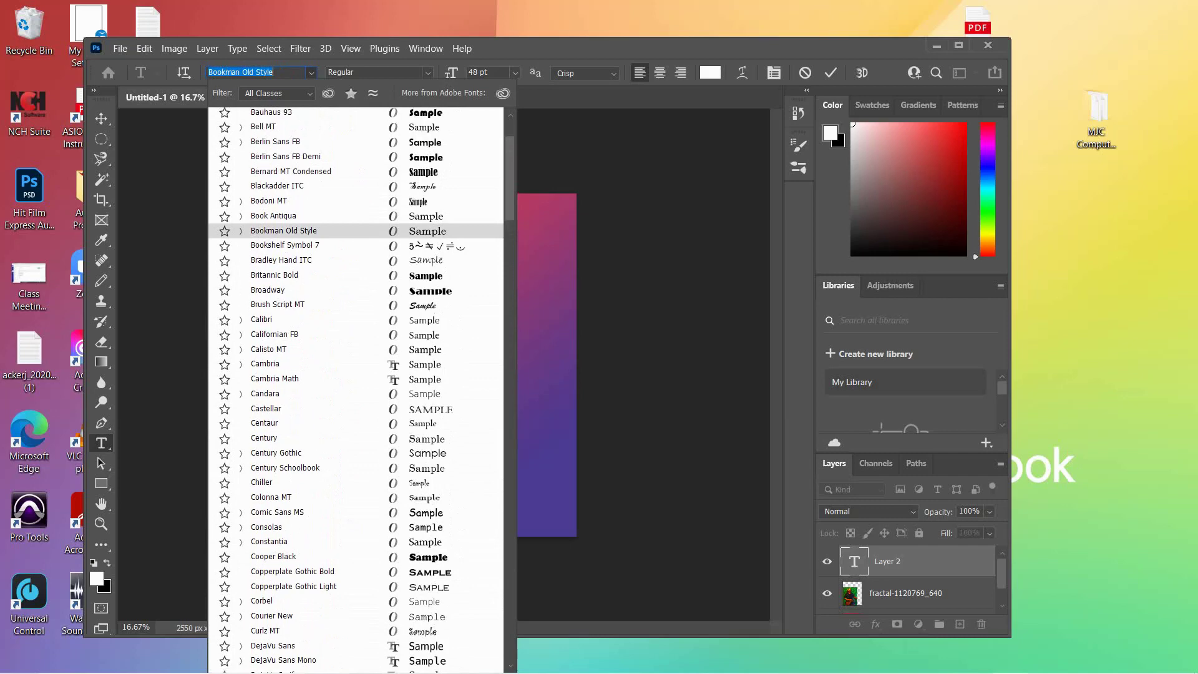
{"action": "scroll", "coordinate": [356, 387], "scroll_direction": "up", "scroll_amount": 3}
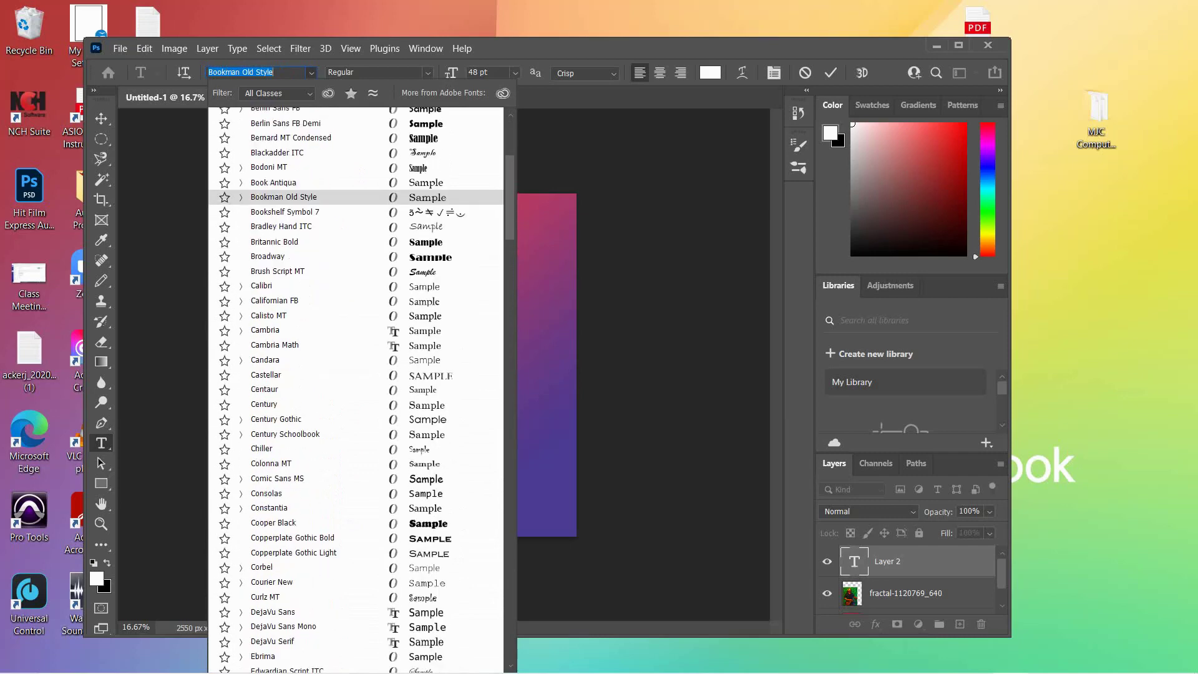
{"action": "scroll", "coordinate": [281, 166], "scroll_direction": "down", "scroll_amount": 5}
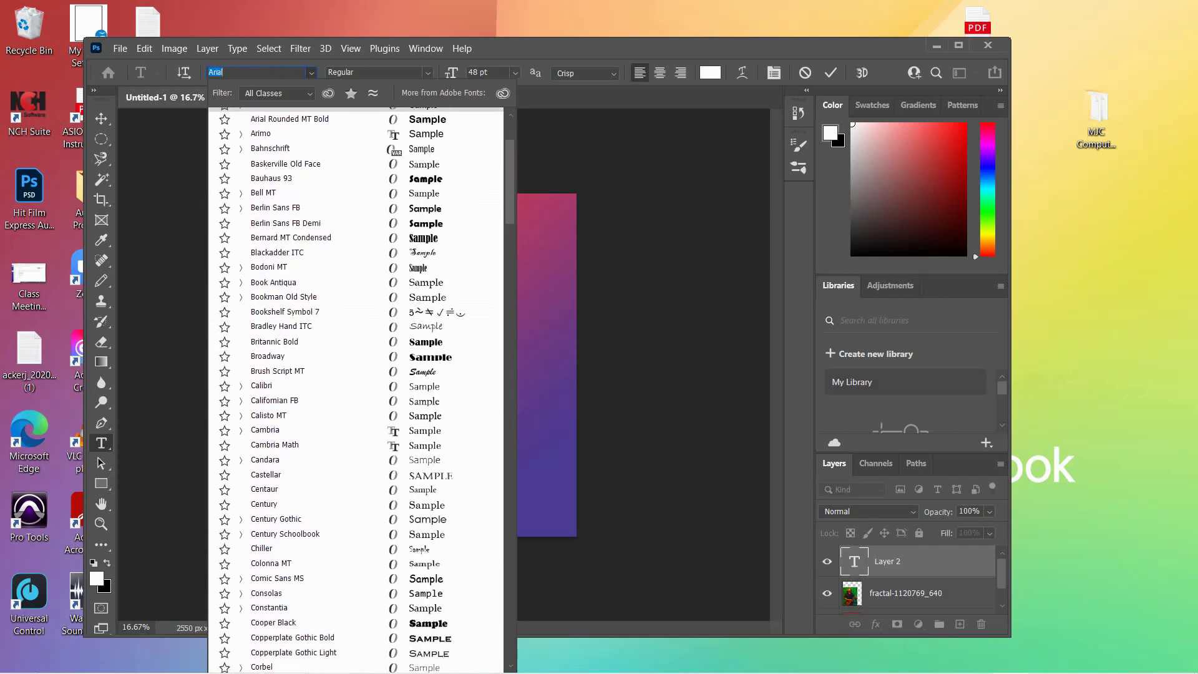
{"action": "left_click", "coordinate": [281, 166]}
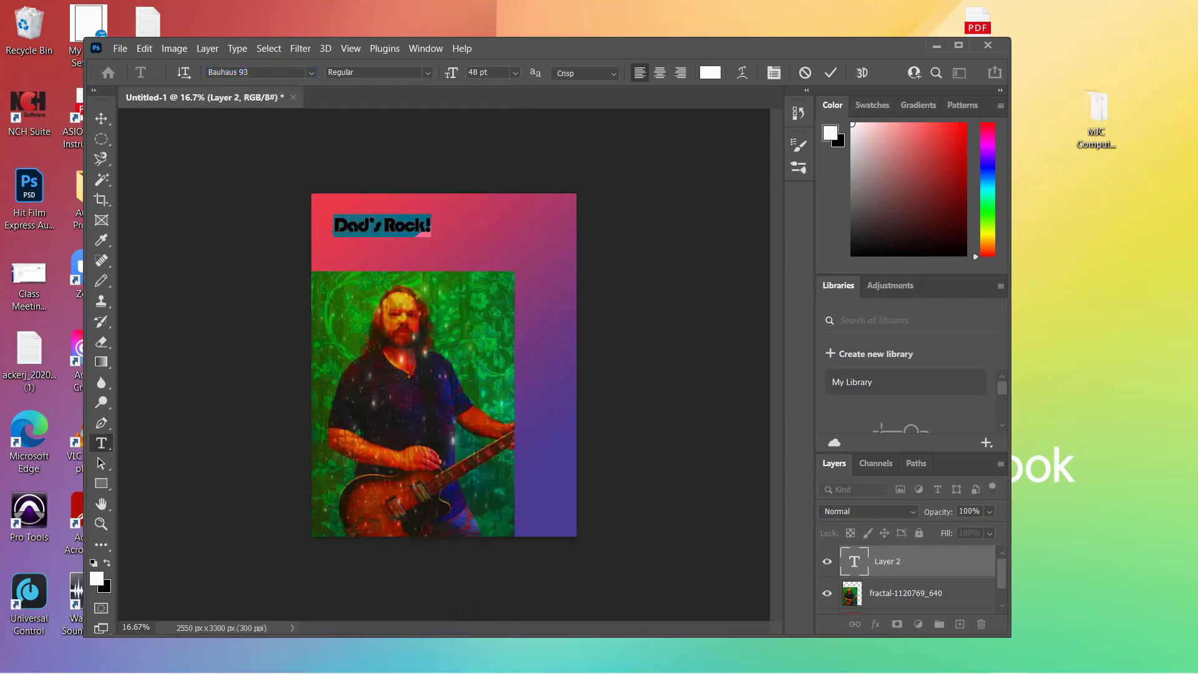
Enlarge the title text to 60 pt and finally to 72 pt, and commit the text edit.
{"action": "left_click", "coordinate": [515, 72]}
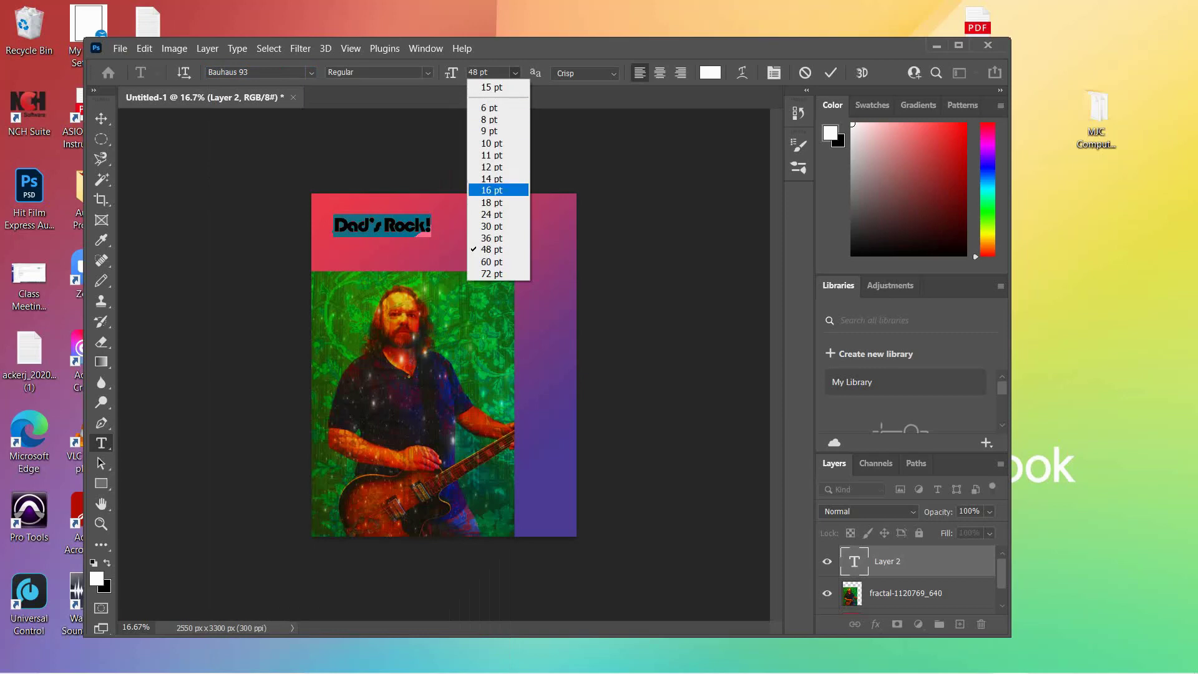
{"action": "left_click", "coordinate": [493, 262]}
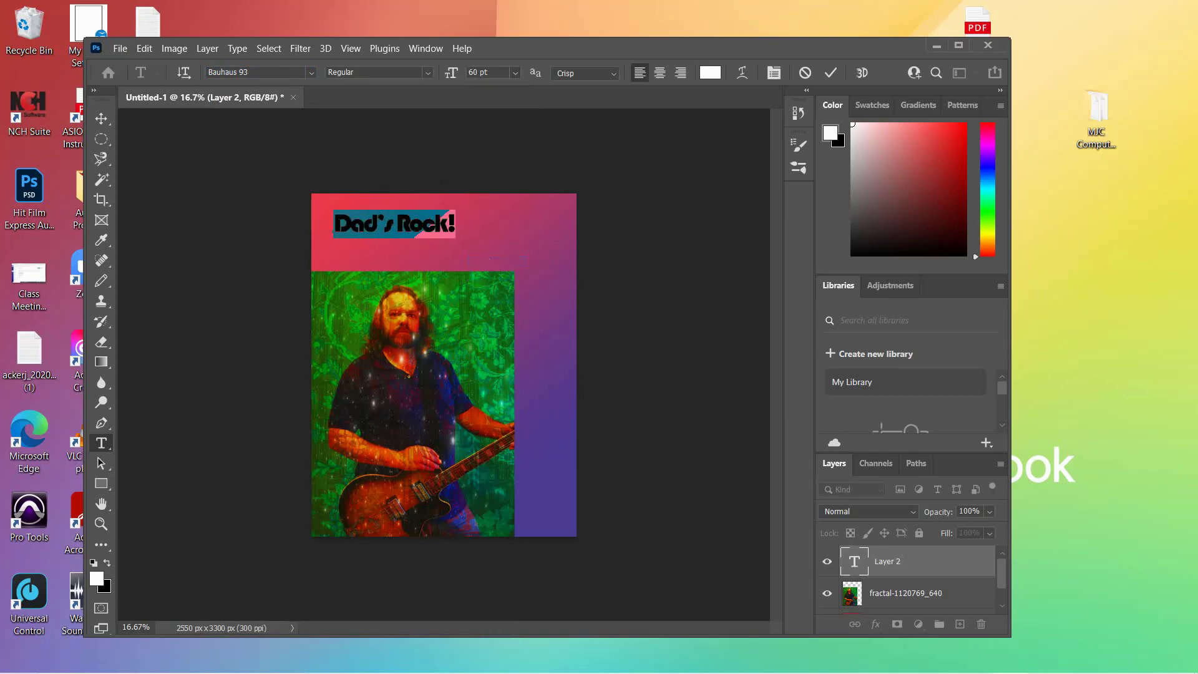
{"action": "left_click", "coordinate": [515, 73]}
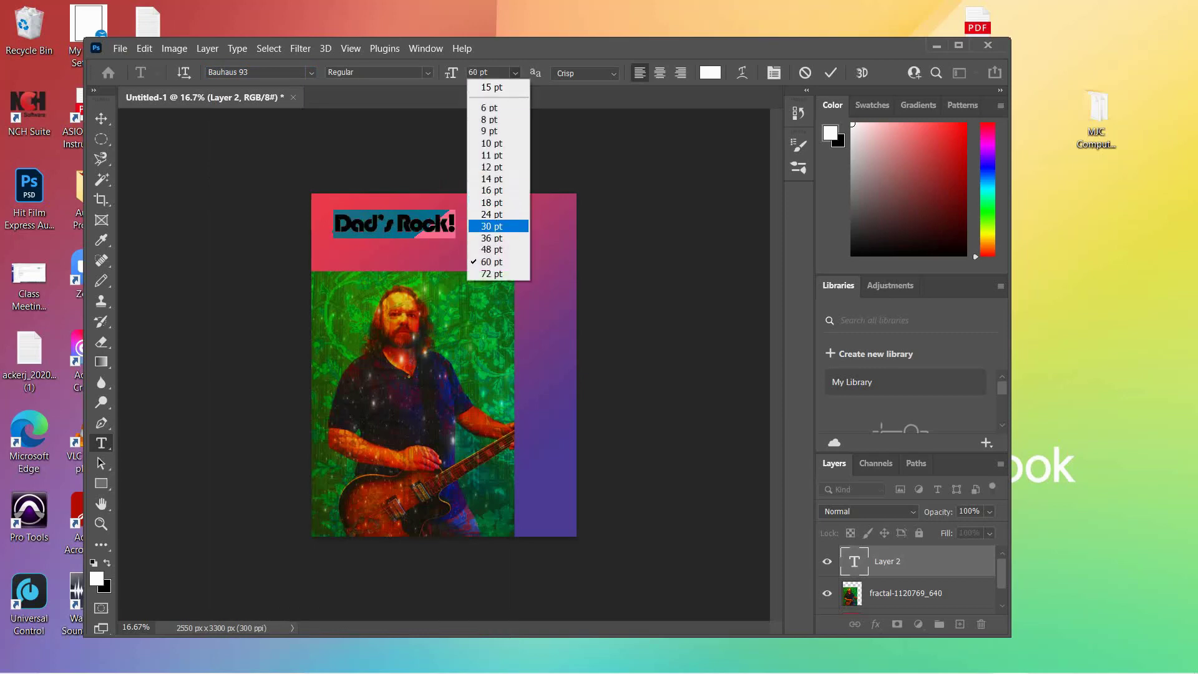
{"action": "left_click", "coordinate": [493, 274]}
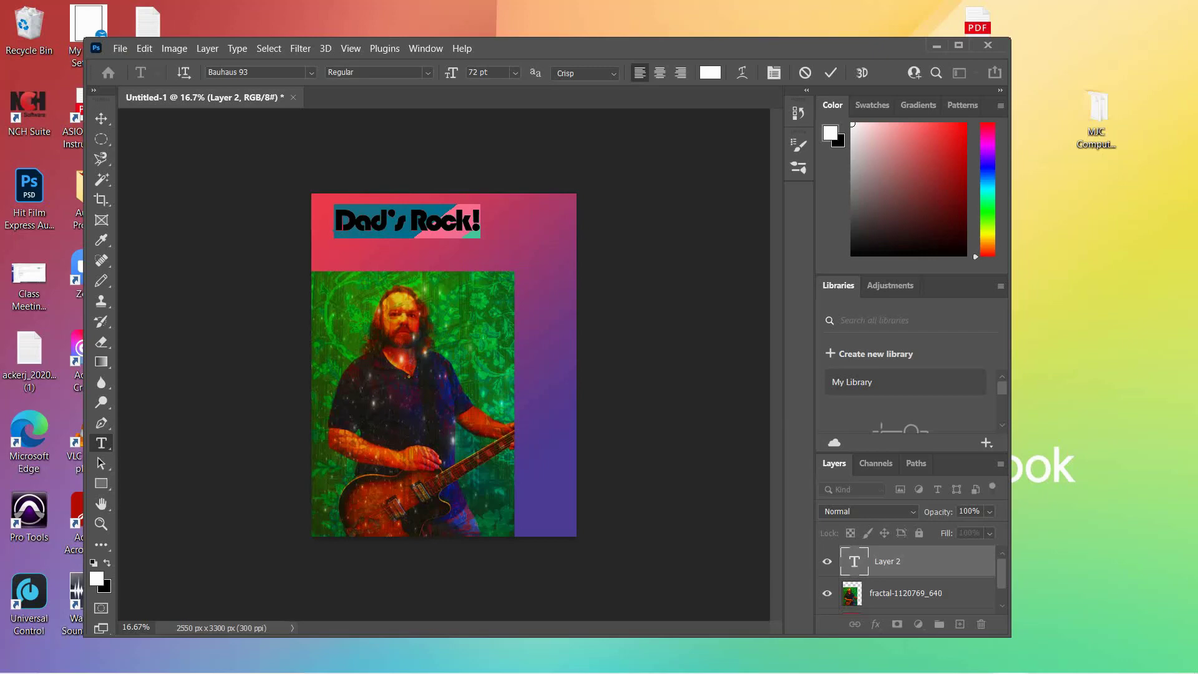
{"action": "key", "text": "ctrl+h"}
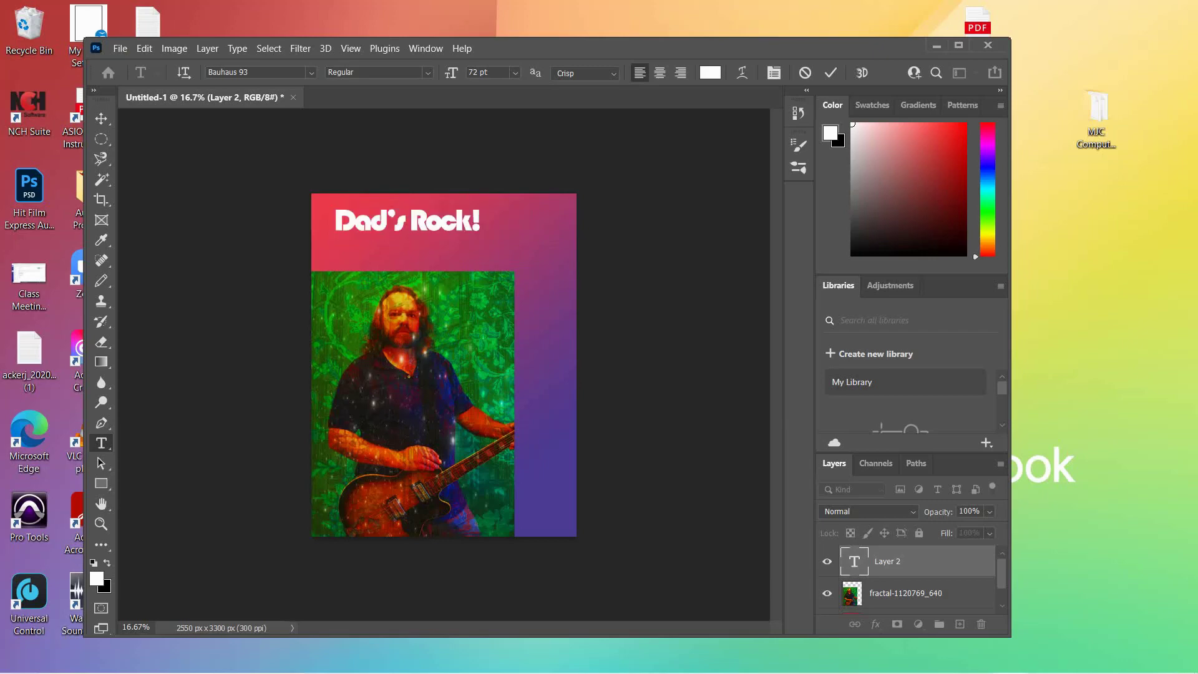
{"action": "left_click", "coordinate": [905, 593]}
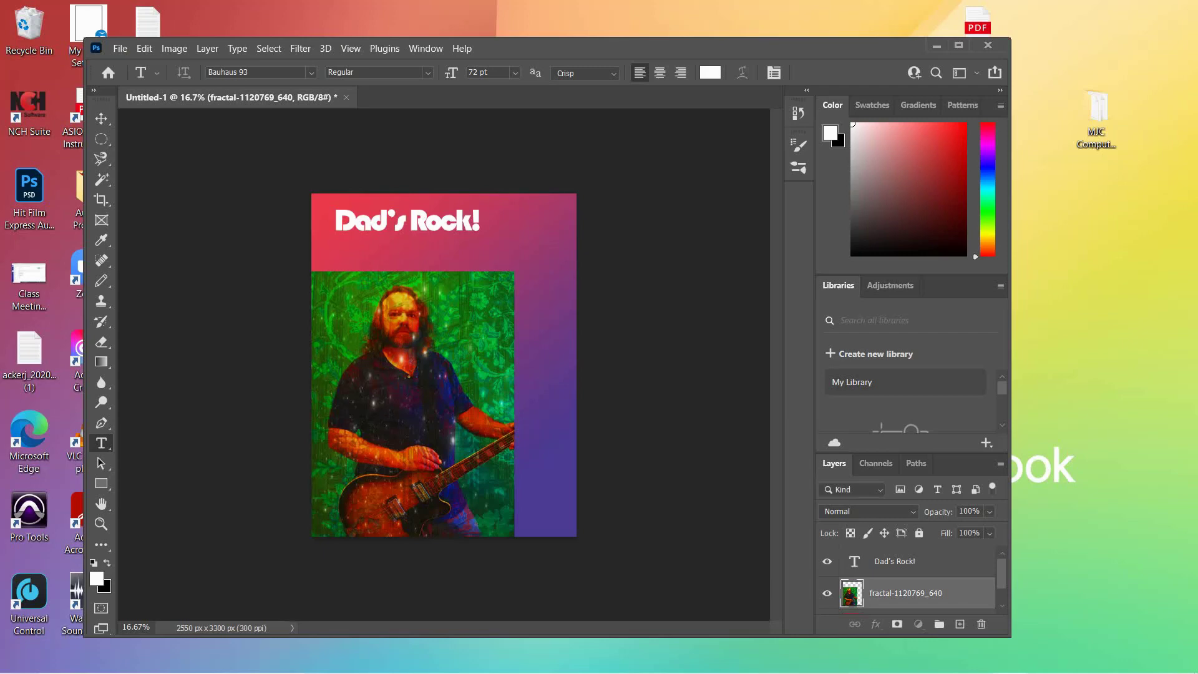
Try to enlarge the title text to 100 pt.
{"action": "left_click", "coordinate": [477, 72]}
{"action": "double_click", "coordinate": [473, 72]}
{"action": "type", "text": "100"}
{"action": "left_click_drag", "start_coordinate": [335, 220], "coordinate": [481, 220]}
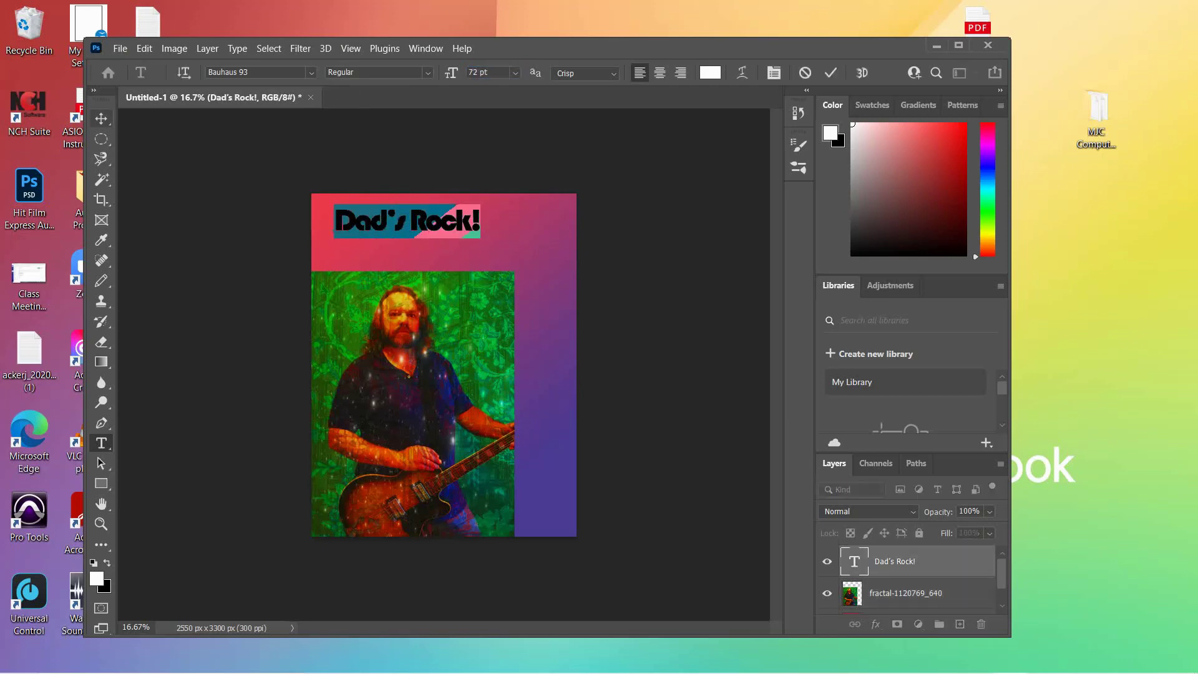
{"action": "key", "text": "ctrl+h"}
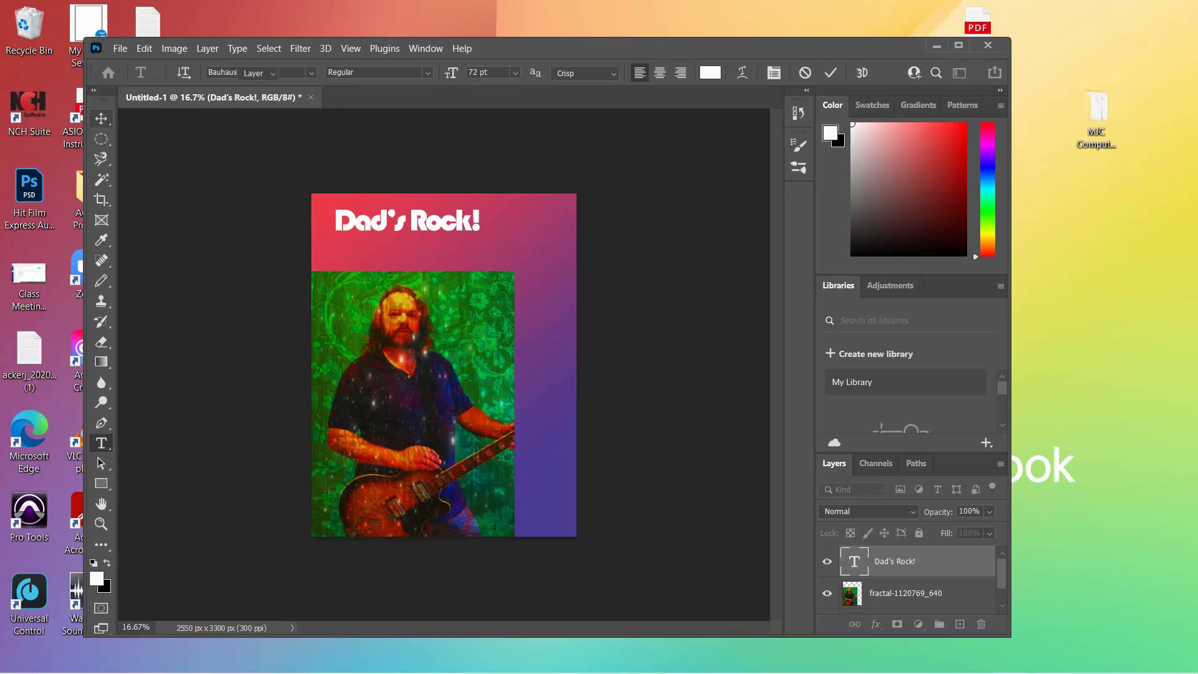
{"action": "key", "text": "ctrl+Return"}
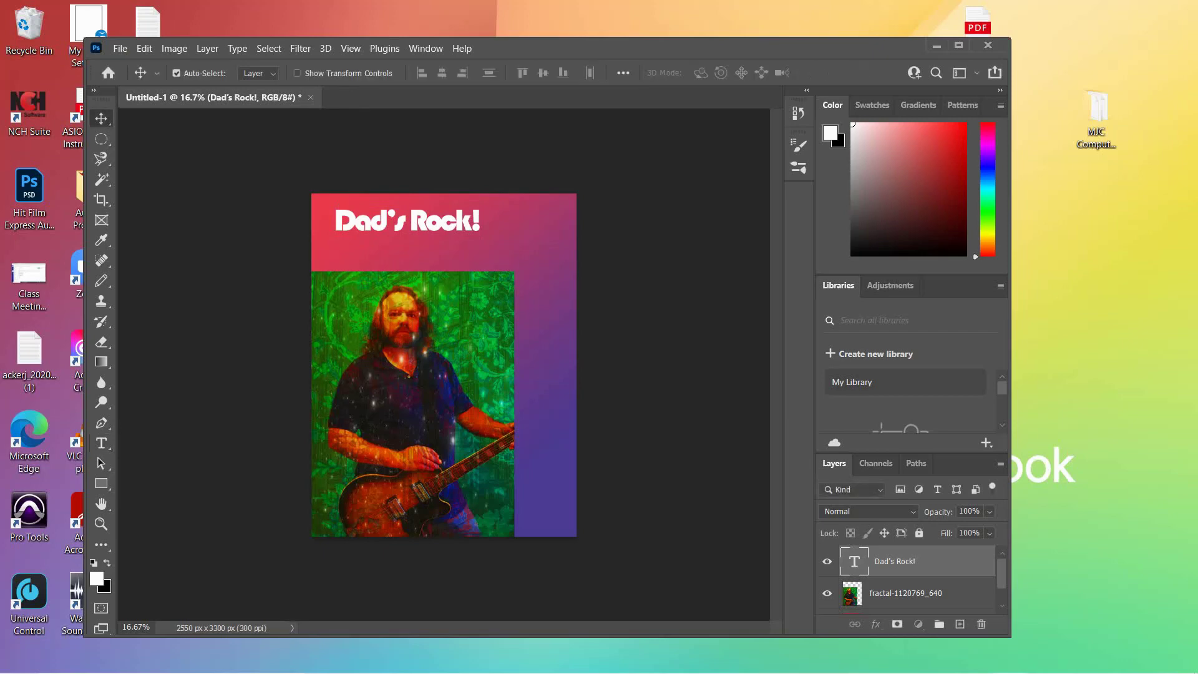
{"action": "left_click", "coordinate": [905, 593]}
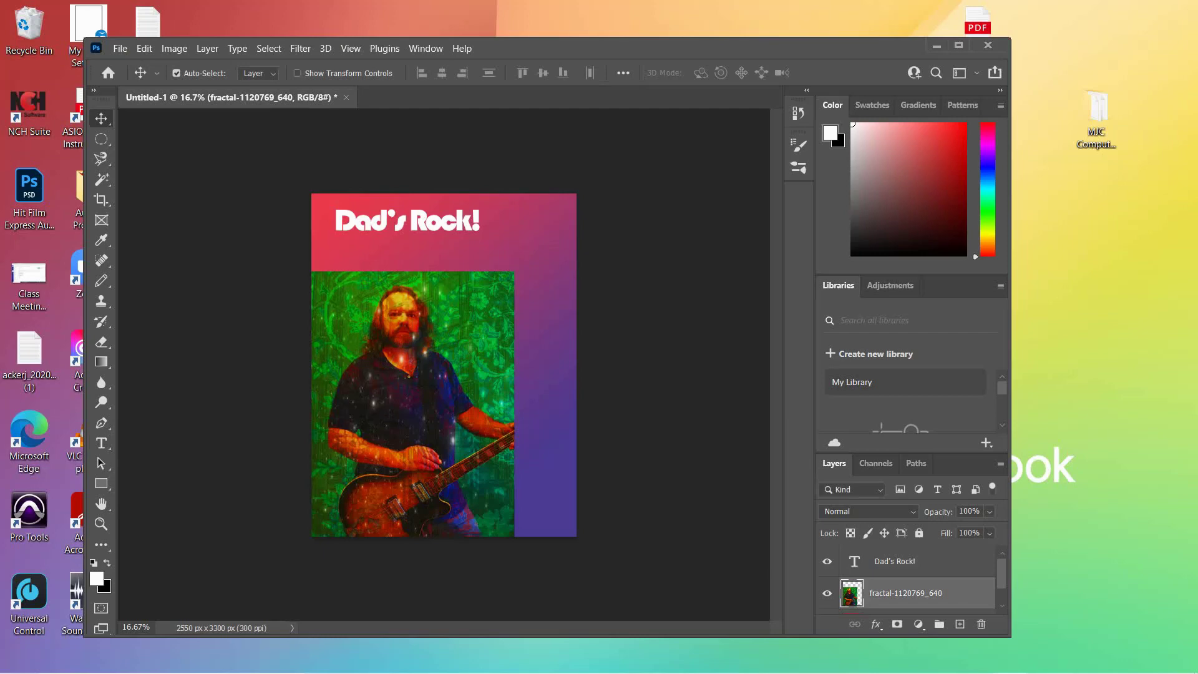
{"action": "double_click", "coordinate": [855, 561]}
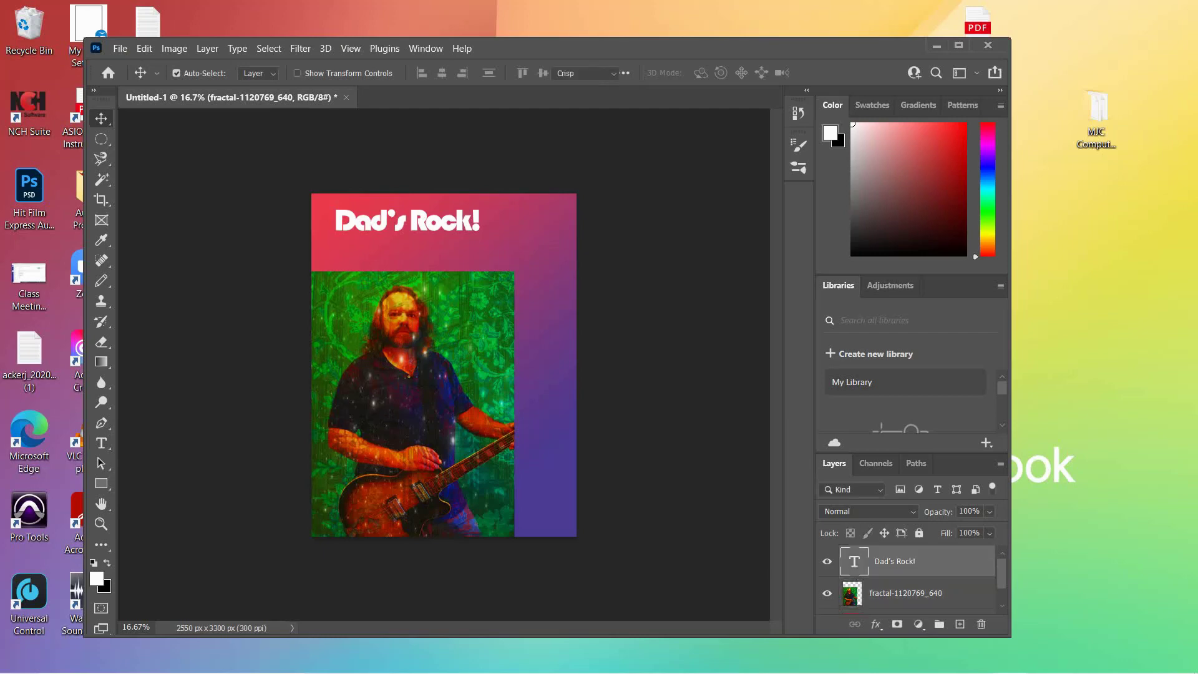
{"action": "key", "text": "Escape"}
{"action": "key", "text": "v"}
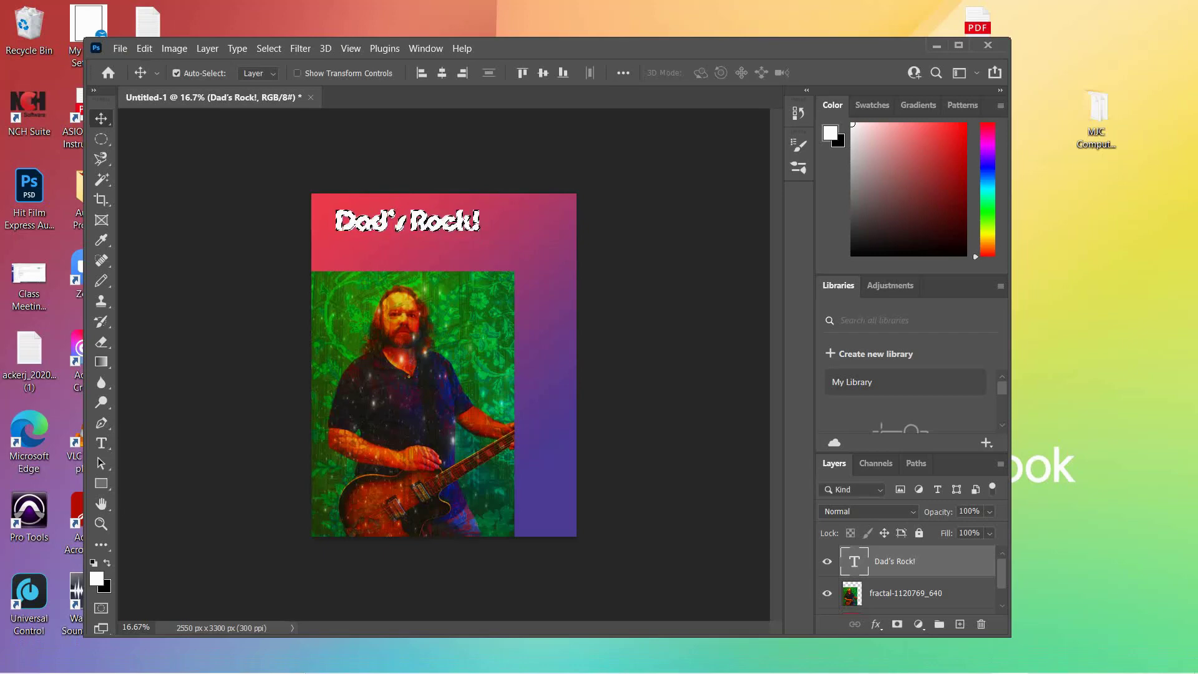
{"action": "left_click", "coordinate": [905, 592]}
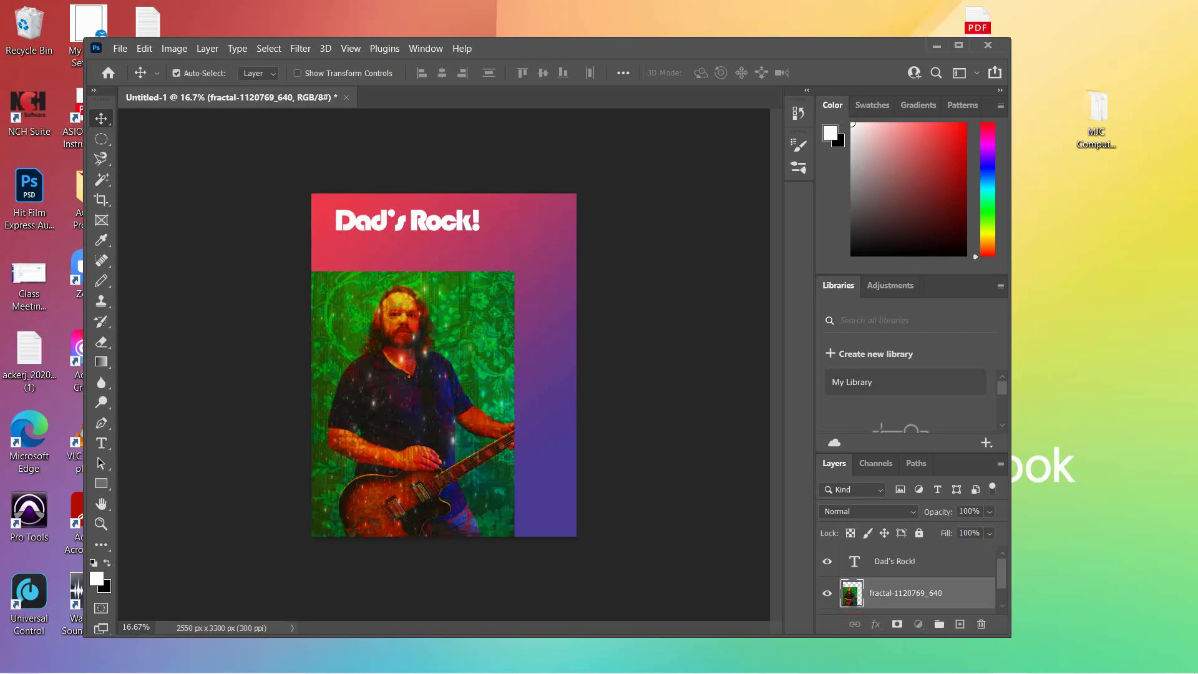
Set the title layer's text size to 84 pt and remove the apostrophe so it reads "Dads Rock!".
{"action": "left_click", "coordinate": [918, 561]}
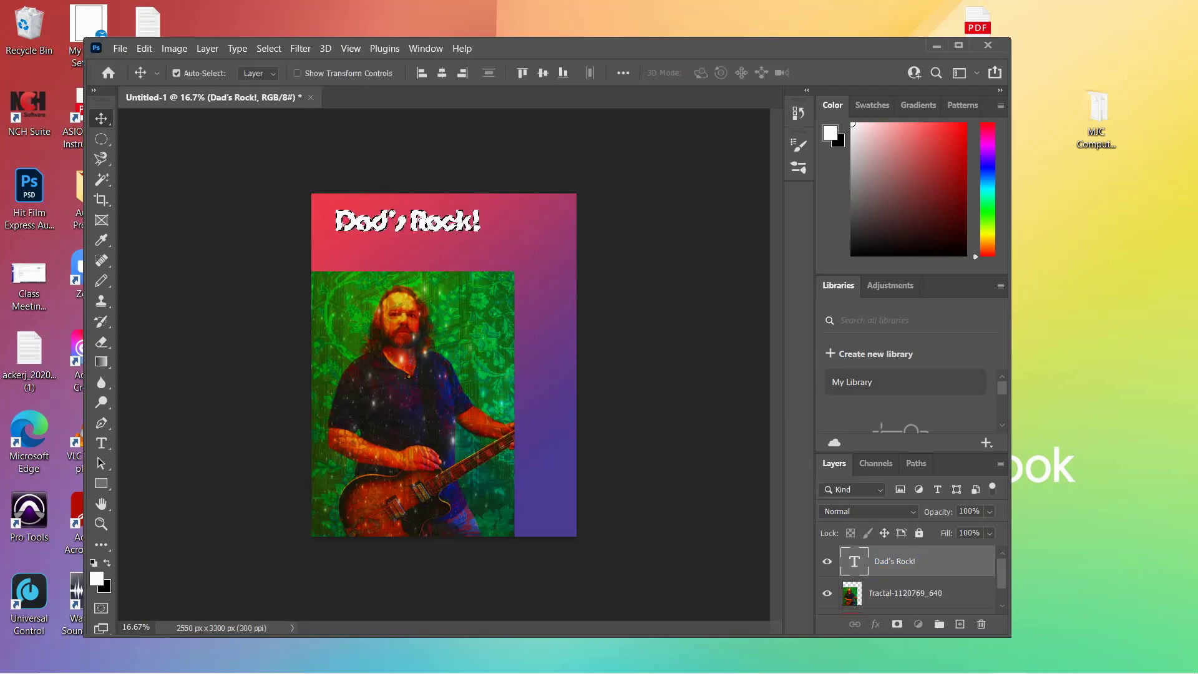
{"action": "key", "text": "t"}
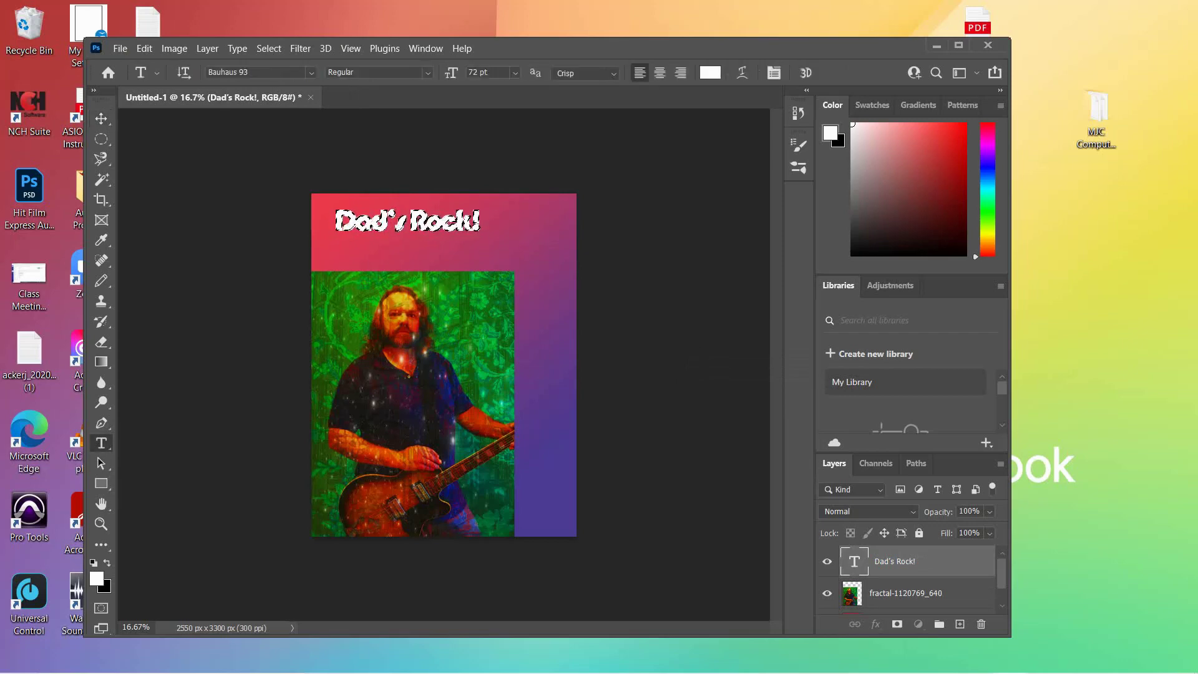
{"action": "left_click", "coordinate": [473, 73]}
{"action": "type", "text": "84"}
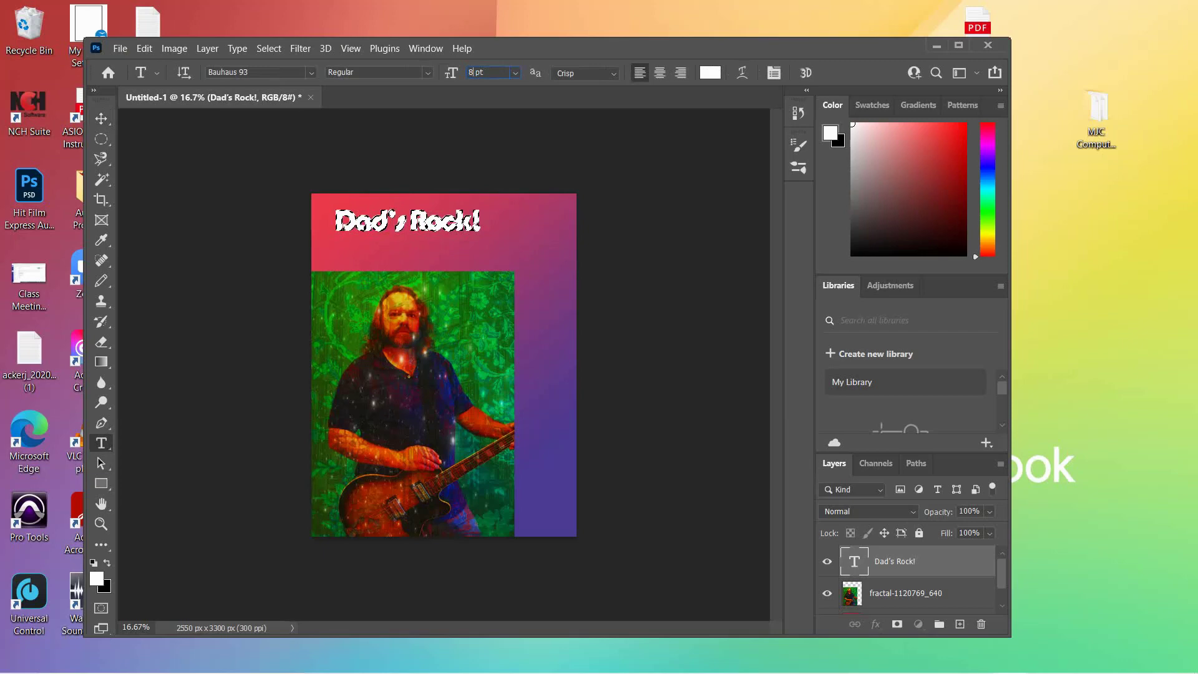
{"action": "key", "text": "Return"}
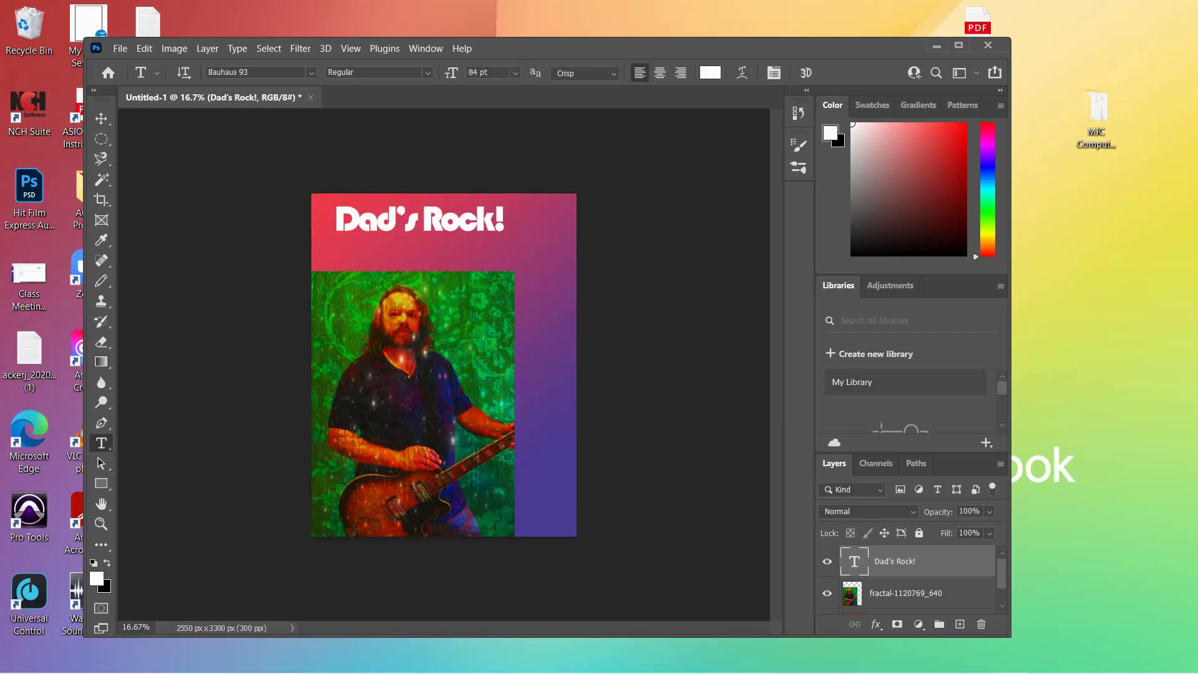
{"action": "left_click", "coordinate": [394, 222]}
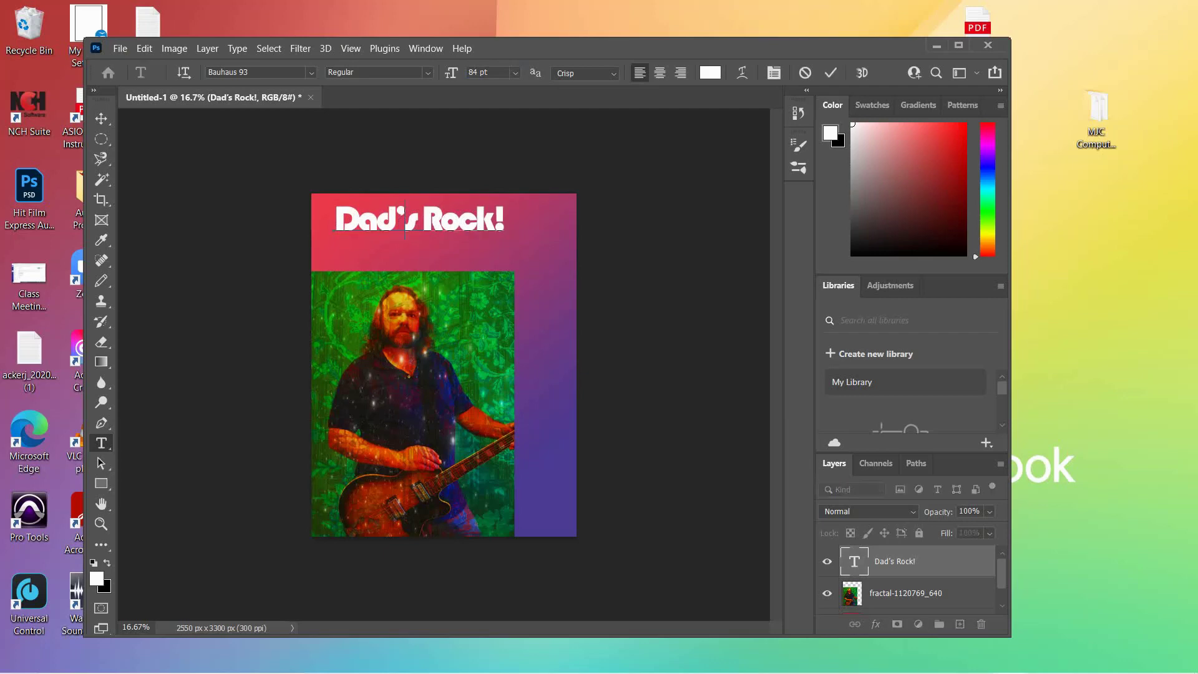
{"action": "key", "text": "Delete"}
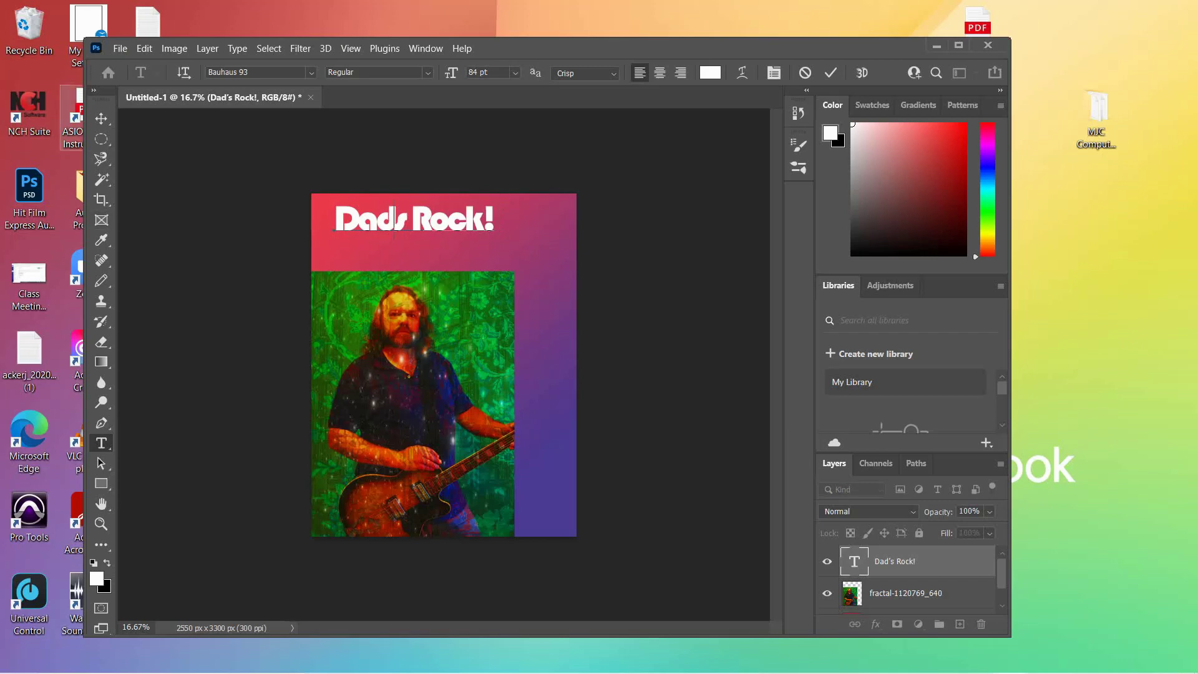
Commit the "Dads Rock!" text edit and move the title to the horizontal centre of the page above the photo.
{"action": "left_click", "coordinate": [101, 118]}
{"action": "left_click_drag", "start_coordinate": [415, 222], "coordinate": [445, 222]}
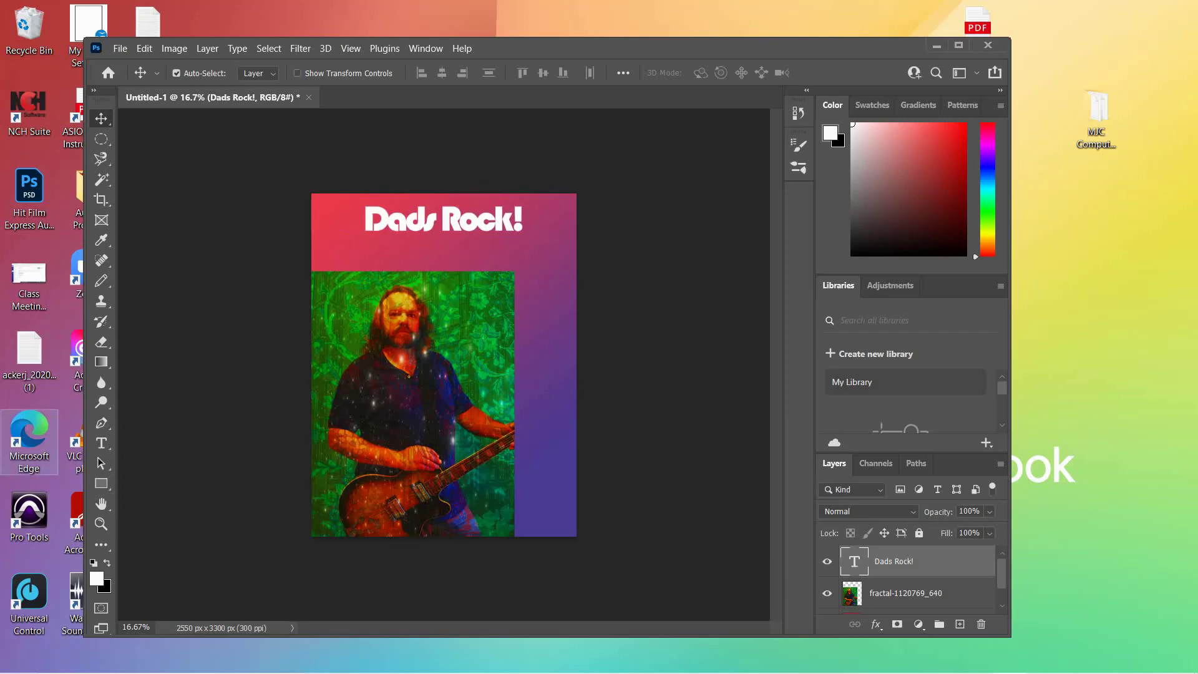
{"action": "left_click", "coordinate": [101, 444]}
{"action": "left_click", "coordinate": [101, 443]}
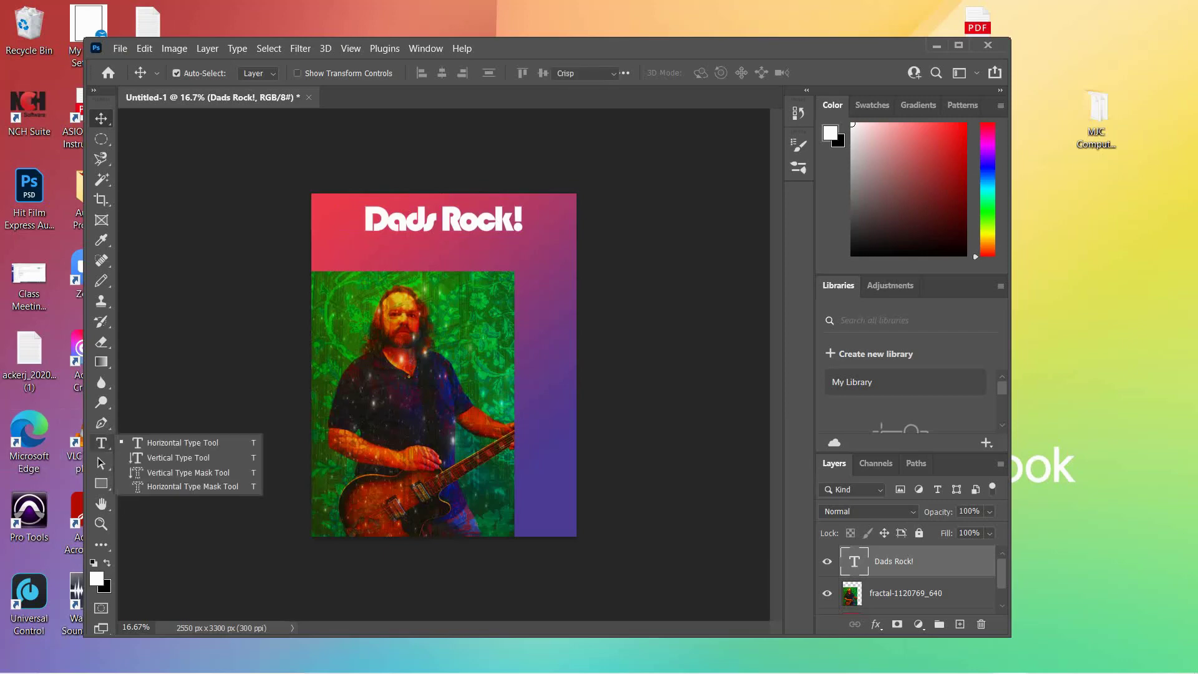
{"action": "key", "text": "Escape"}
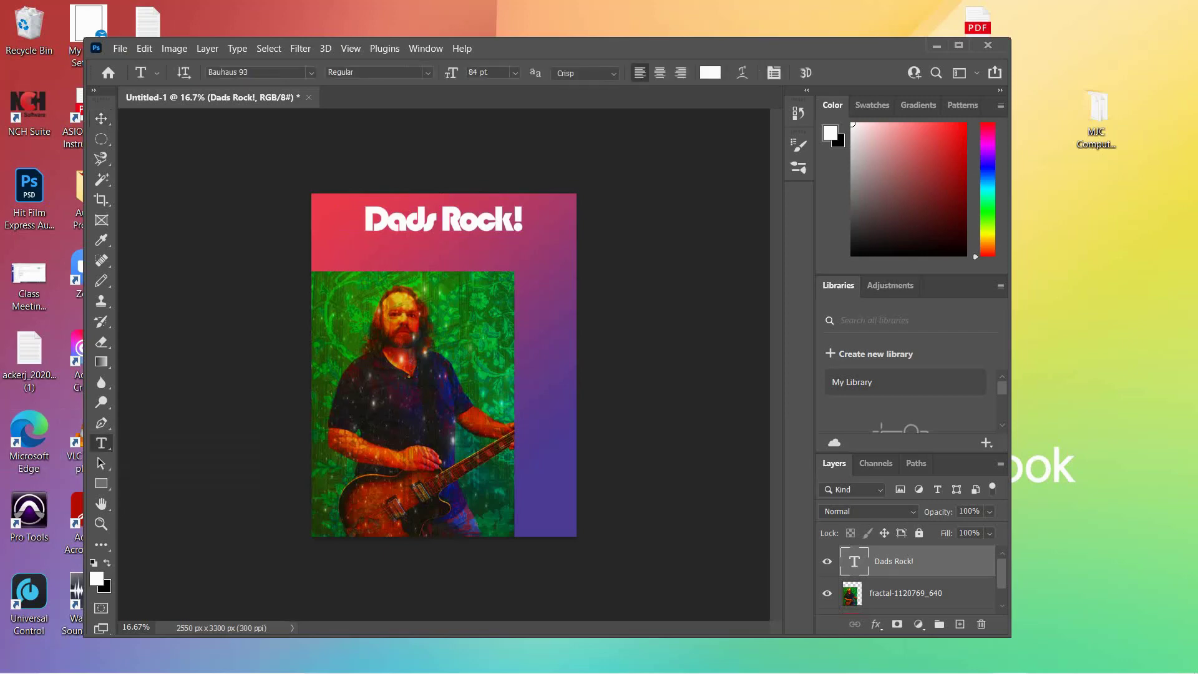
{"action": "double_click", "coordinate": [923, 561]}
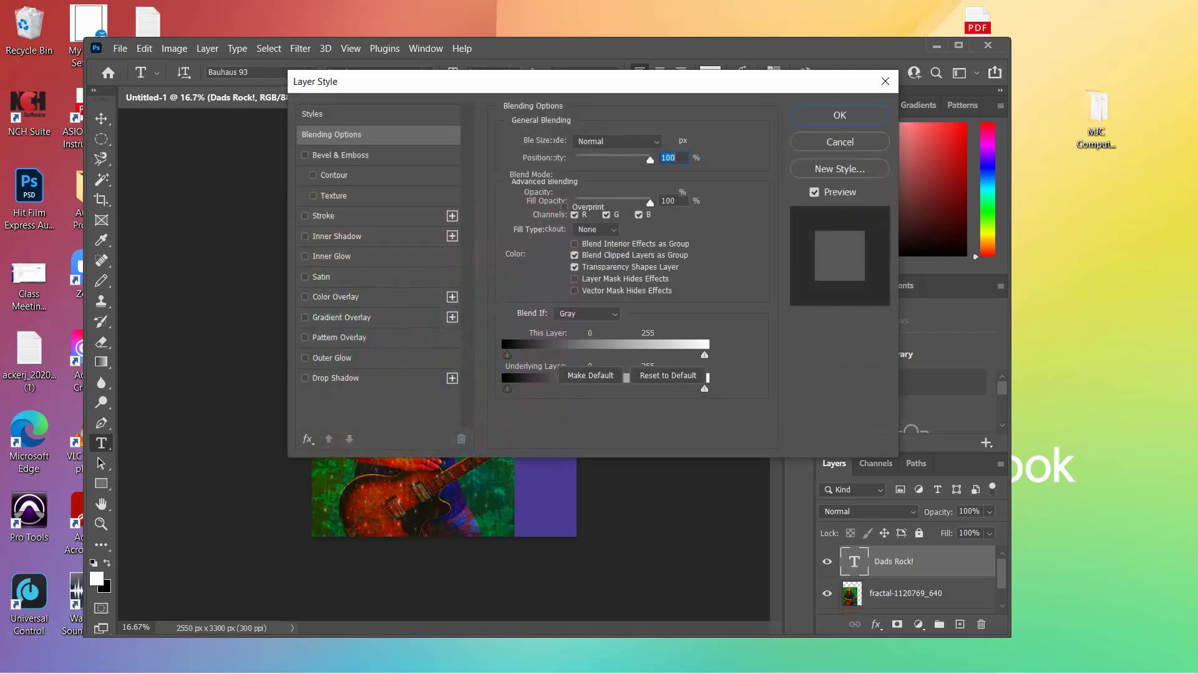
{"action": "left_click", "coordinate": [326, 214]}
{"action": "left_click", "coordinate": [837, 115]}
{"action": "key", "text": "ctrl+z"}
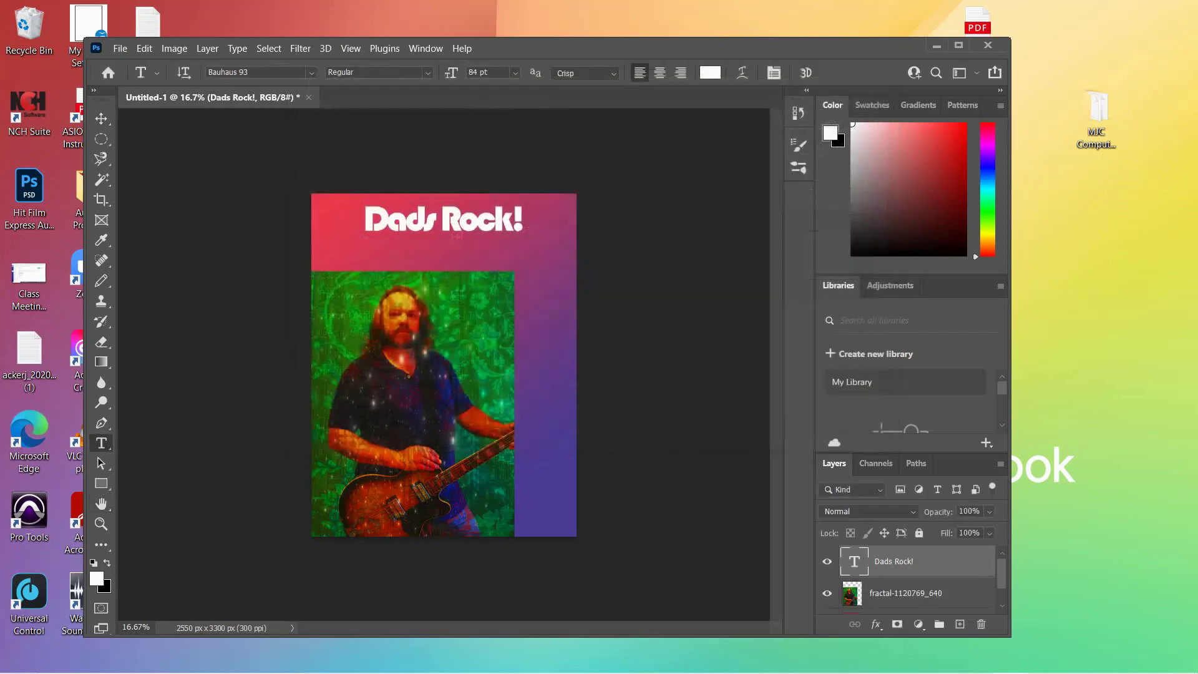
Try to select the title text on the canvas, and delete the two stray "Lorem Ipsum" text layers this adds.
{"action": "left_click", "coordinate": [387, 223]}
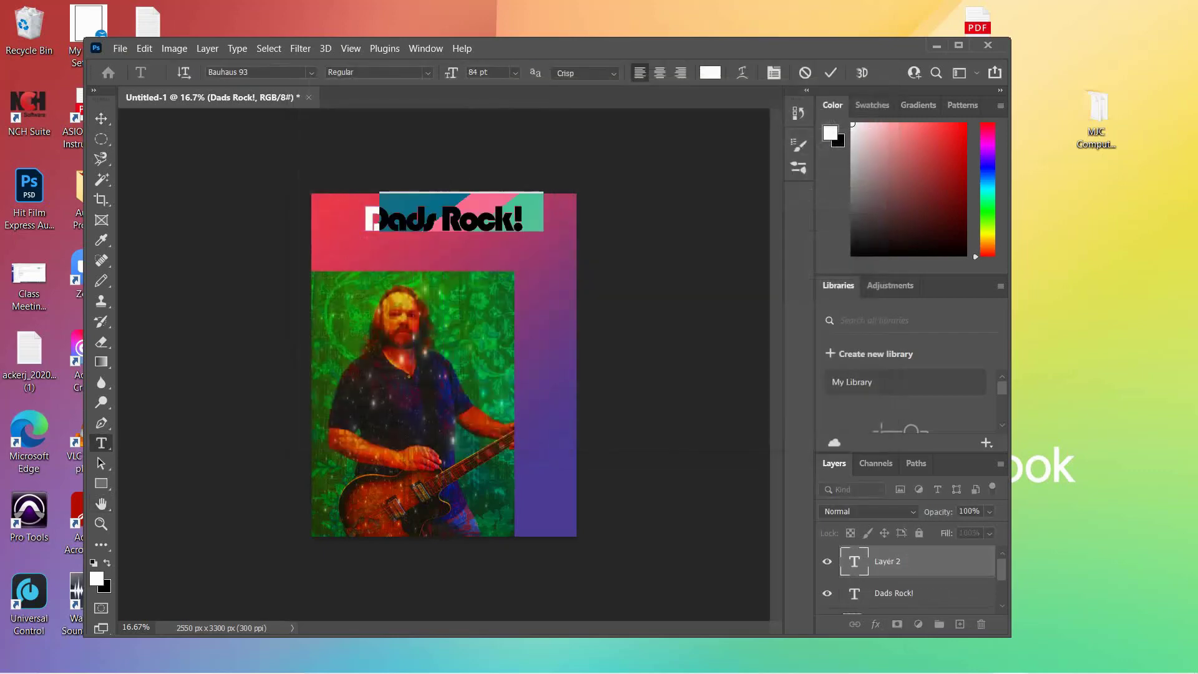
{"action": "left_click_drag", "start_coordinate": [386, 219], "coordinate": [392, 225]}
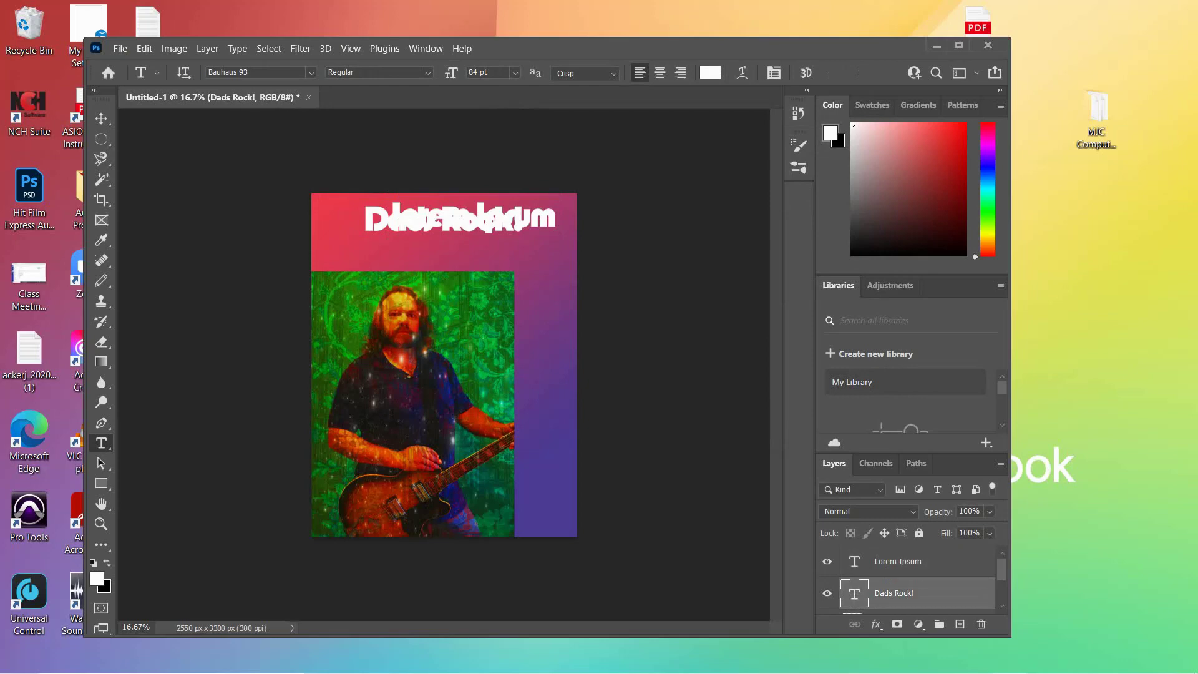
{"action": "left_click", "coordinate": [522, 281]}
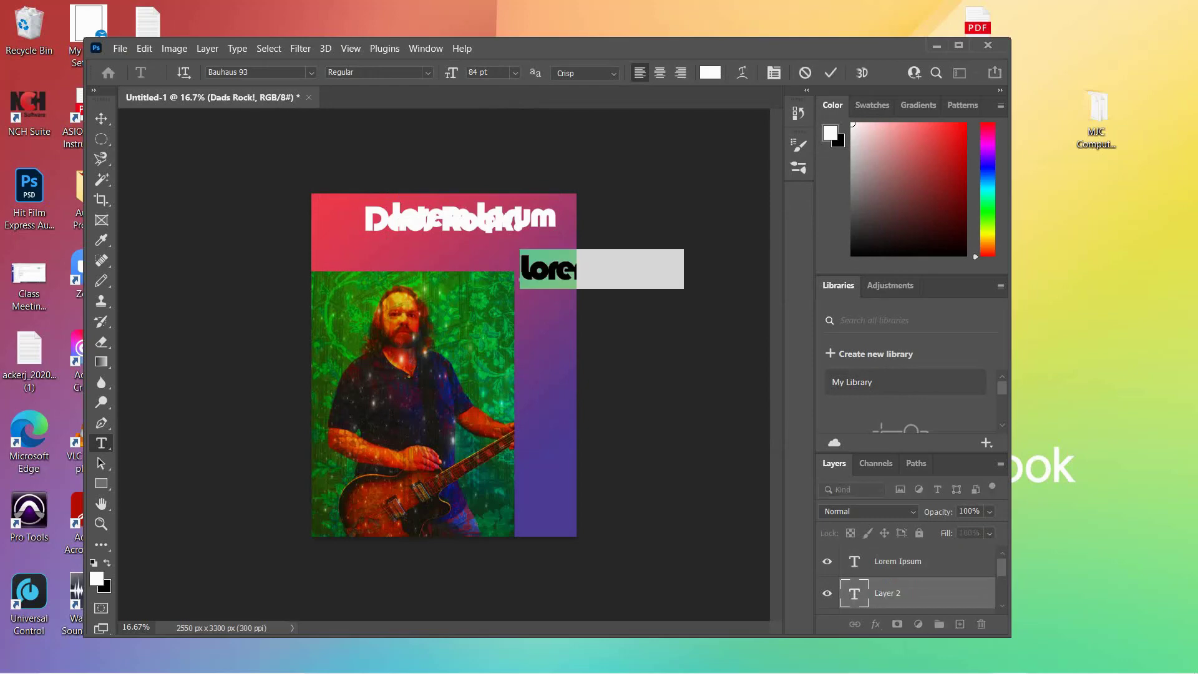
{"action": "key", "text": "Escape"}
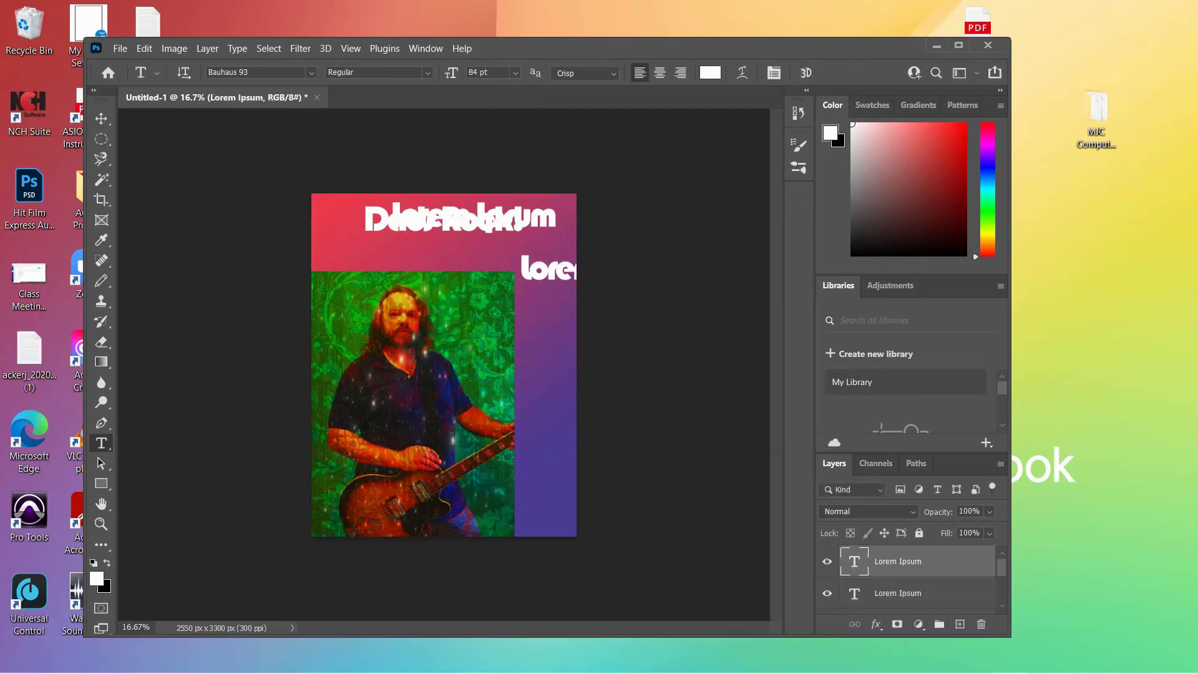
{"action": "key", "text": "Delete"}
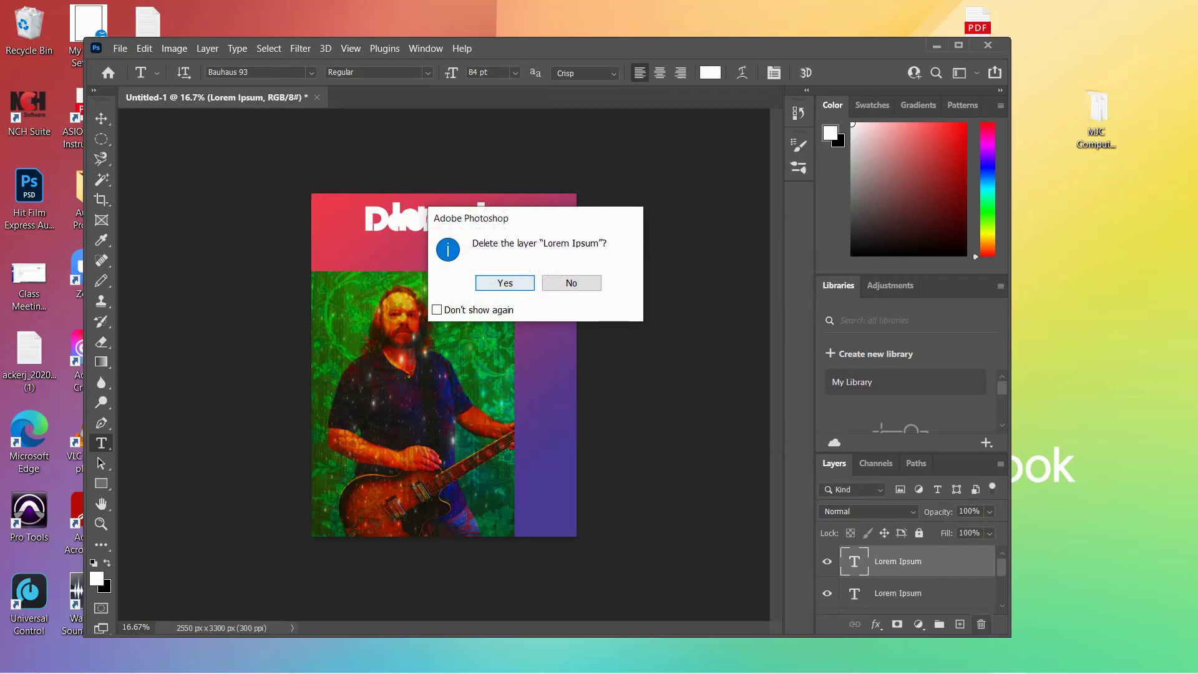
{"action": "key", "text": "Return"}
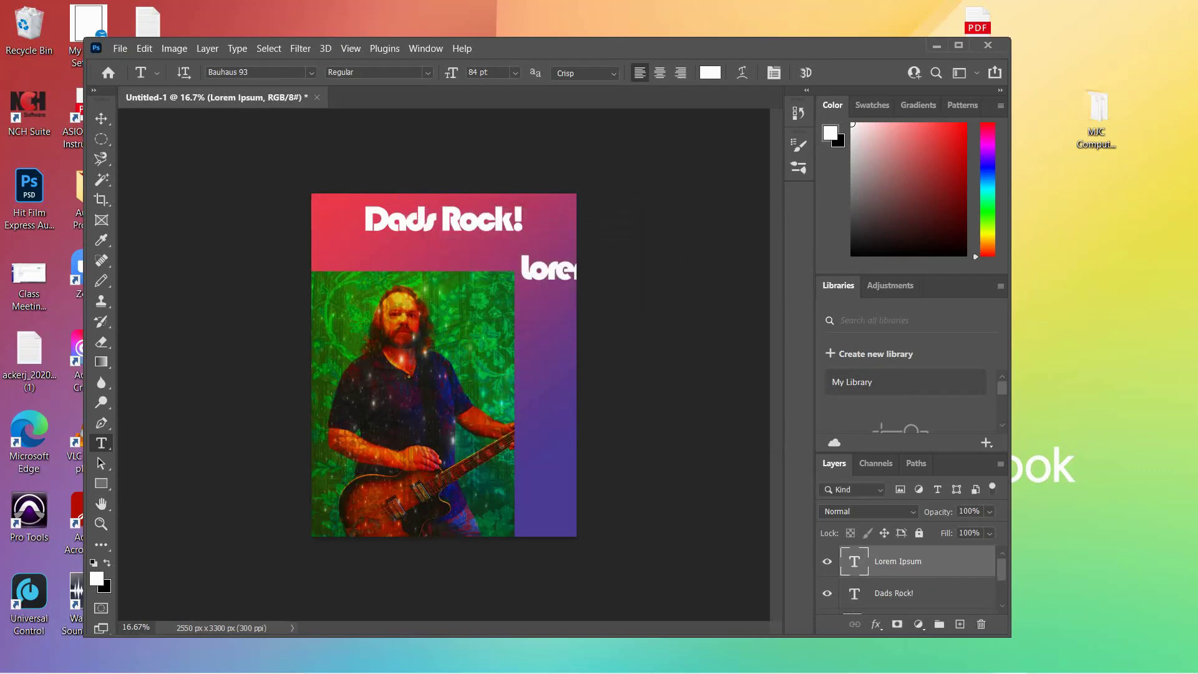
{"action": "key", "text": "Delete"}
{"action": "key", "text": "Return"}
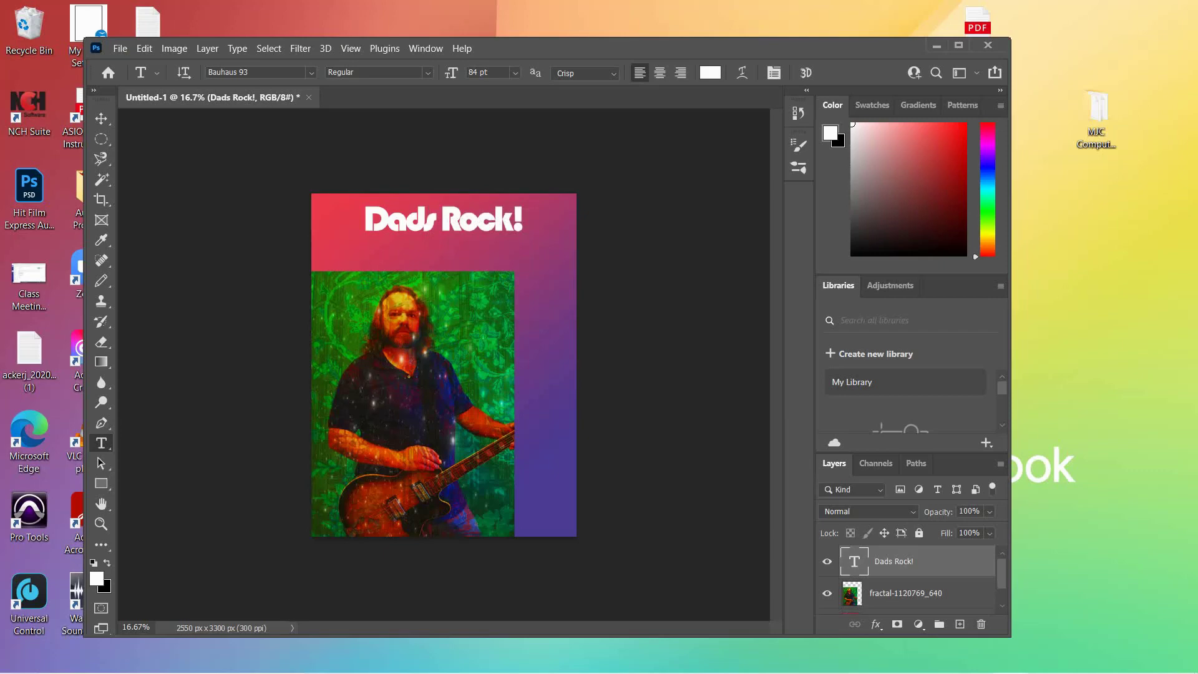
{"action": "left_click_drag", "start_coordinate": [363, 243], "coordinate": [326, 217]}
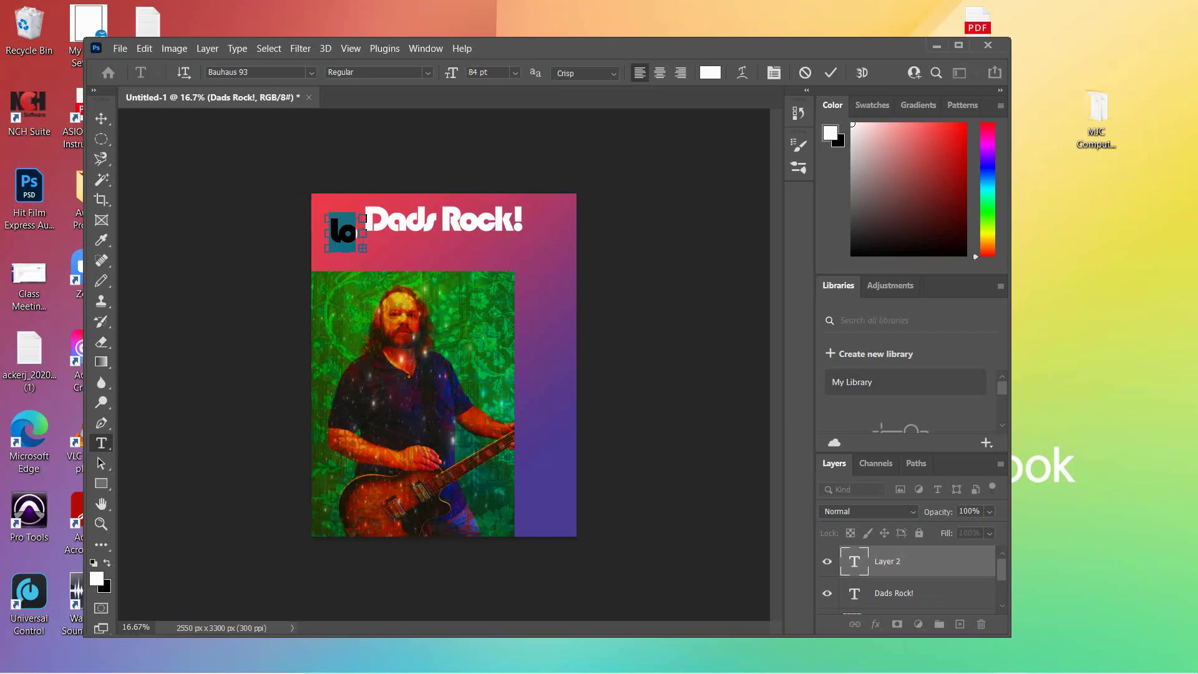
{"action": "key", "text": "BackSpace"}
{"action": "key", "text": "Escape"}
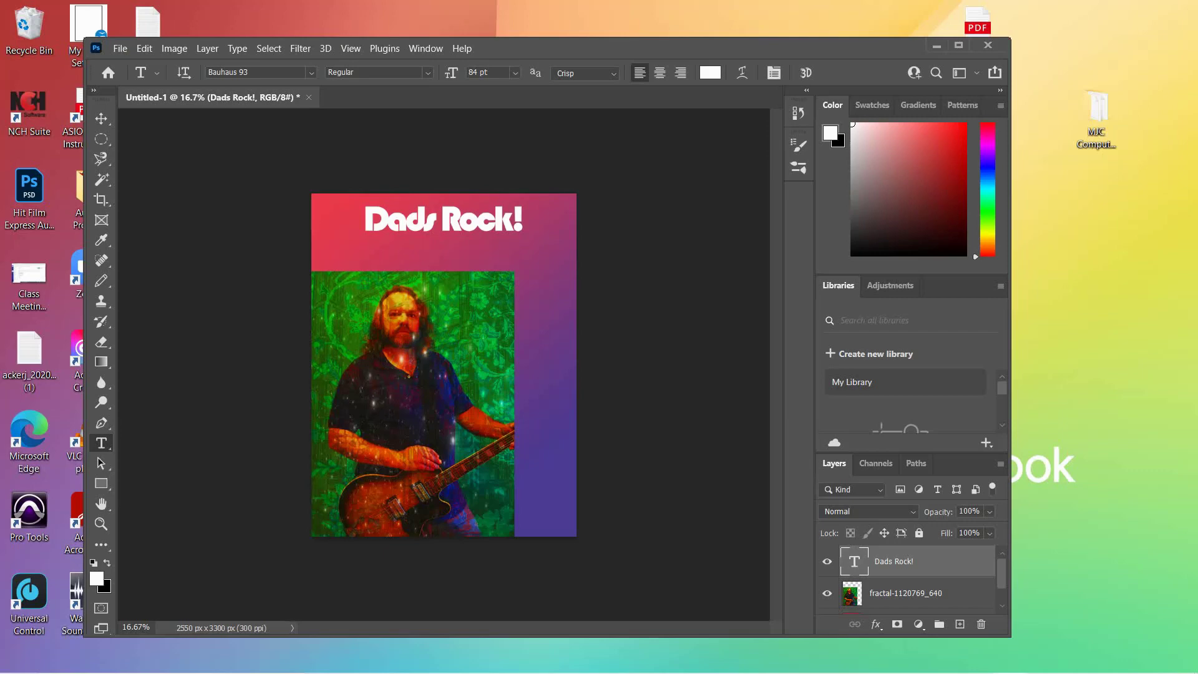
Enlarge the "Dads Rock!" title to 100 pt and move it toward the page's left edge.
{"action": "left_click", "coordinate": [854, 561], "text": "ctrl"}
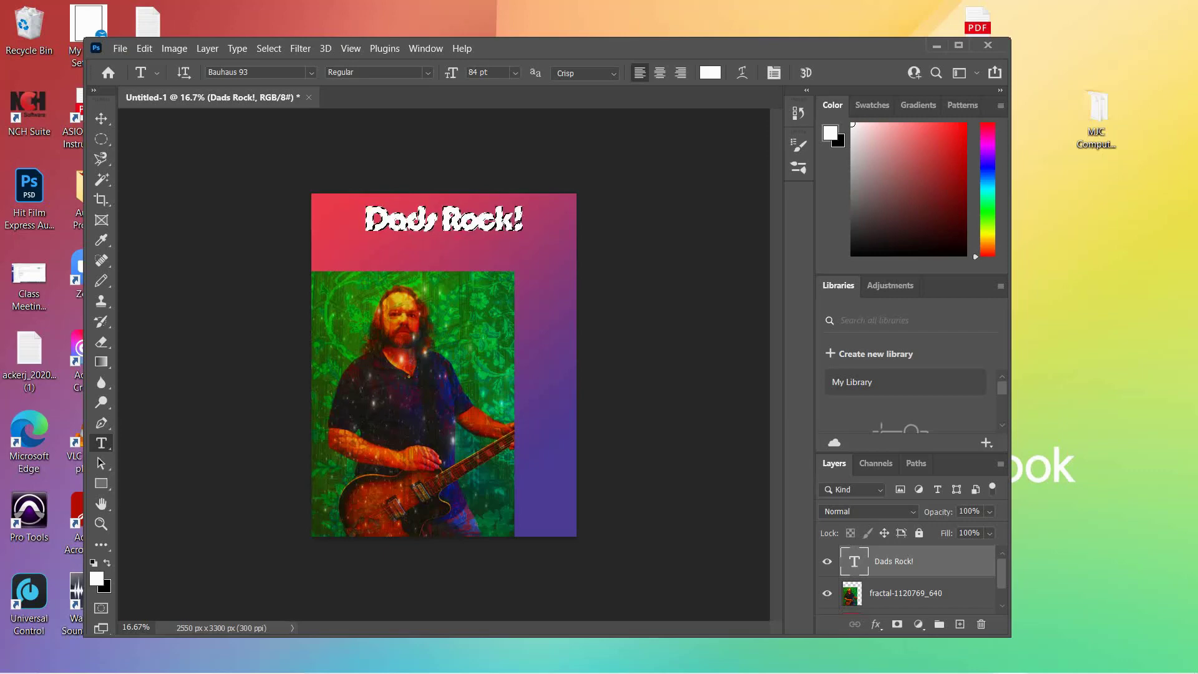
{"action": "double_click", "coordinate": [473, 72]}
{"action": "type", "text": "100"}
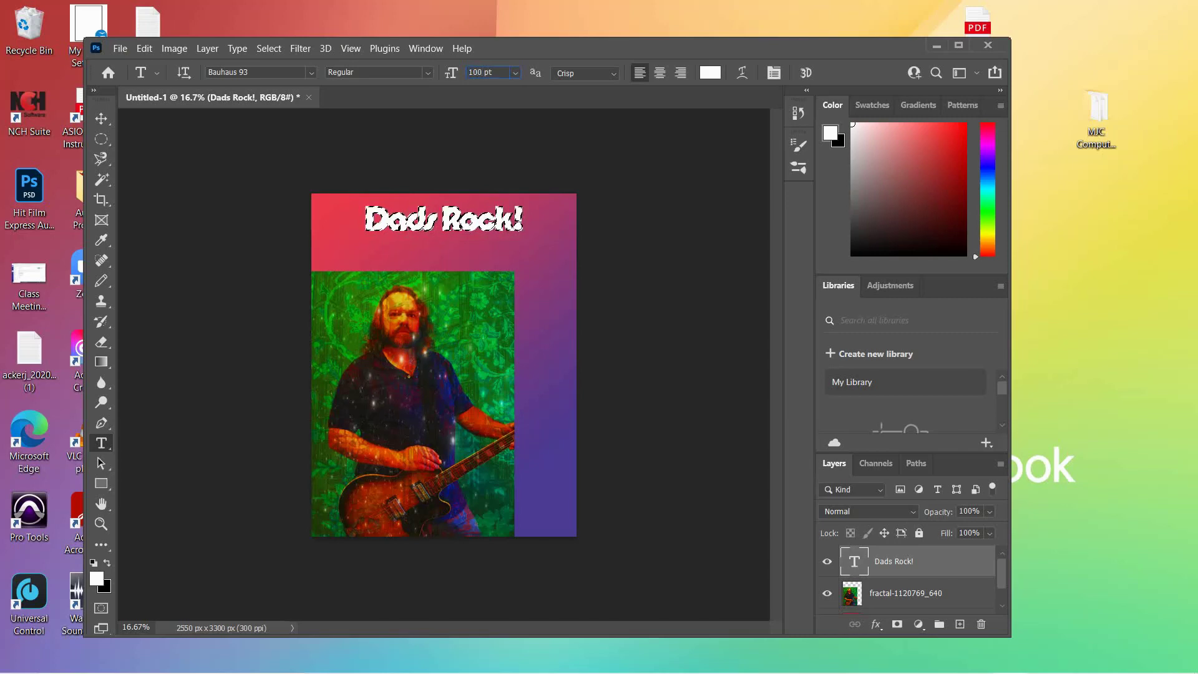
{"action": "key", "text": "Return"}
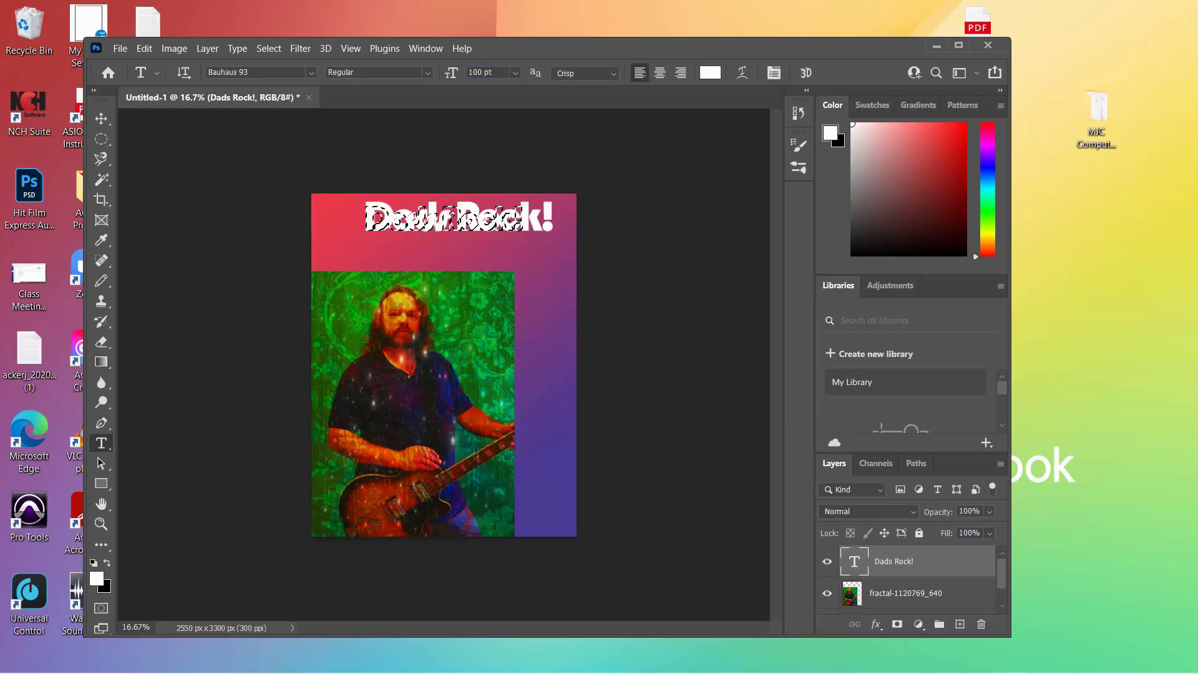
{"action": "key", "text": "ctrl+d"}
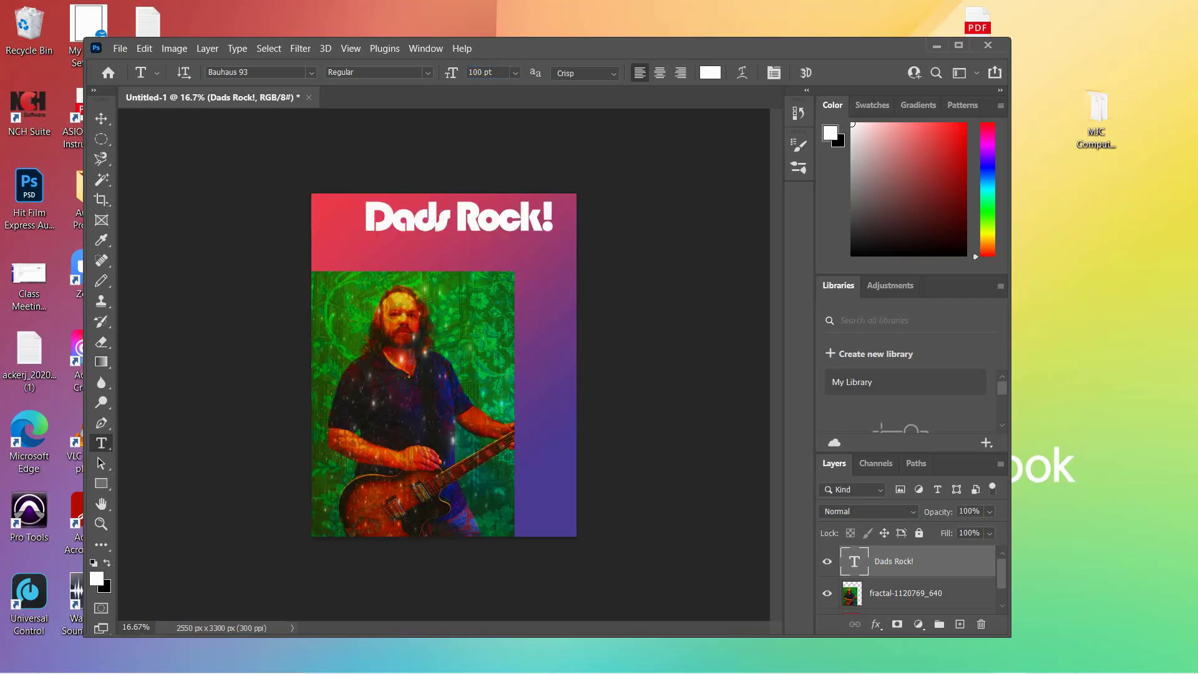
{"action": "left_click", "coordinate": [101, 118]}
{"action": "left_click_drag", "start_coordinate": [378, 207], "coordinate": [339, 206]}
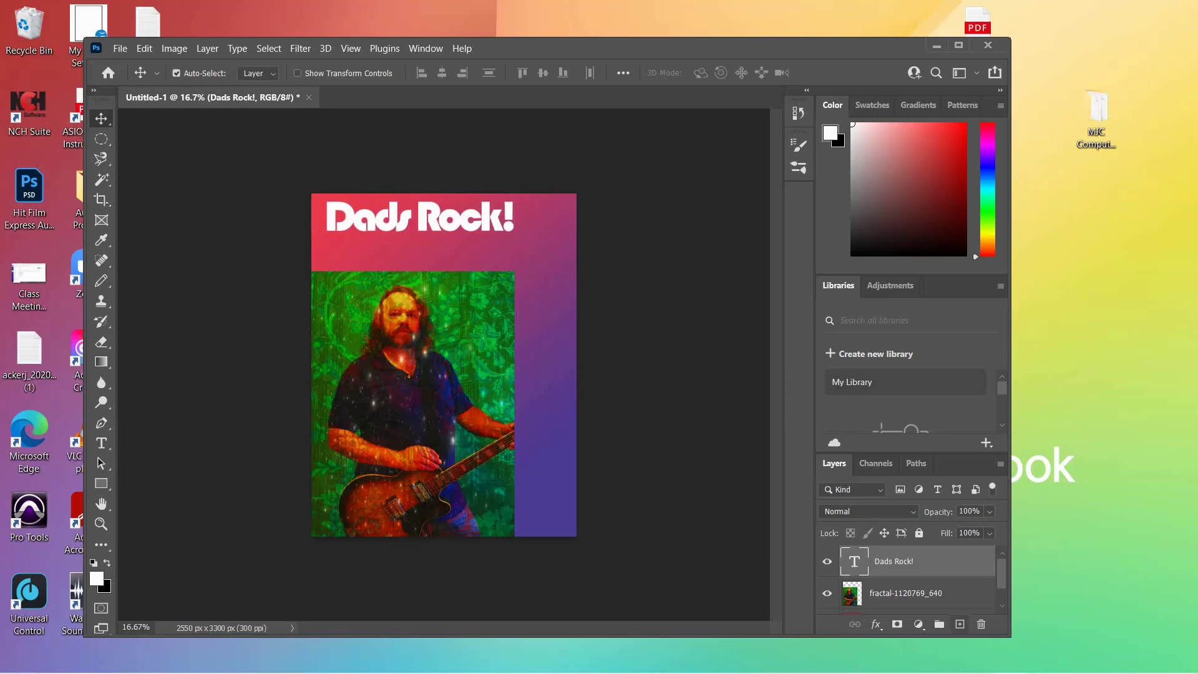
Add a new text layer just below the title's left end and set its placeholder text to 16 pt.
{"action": "left_click", "coordinate": [961, 625]}
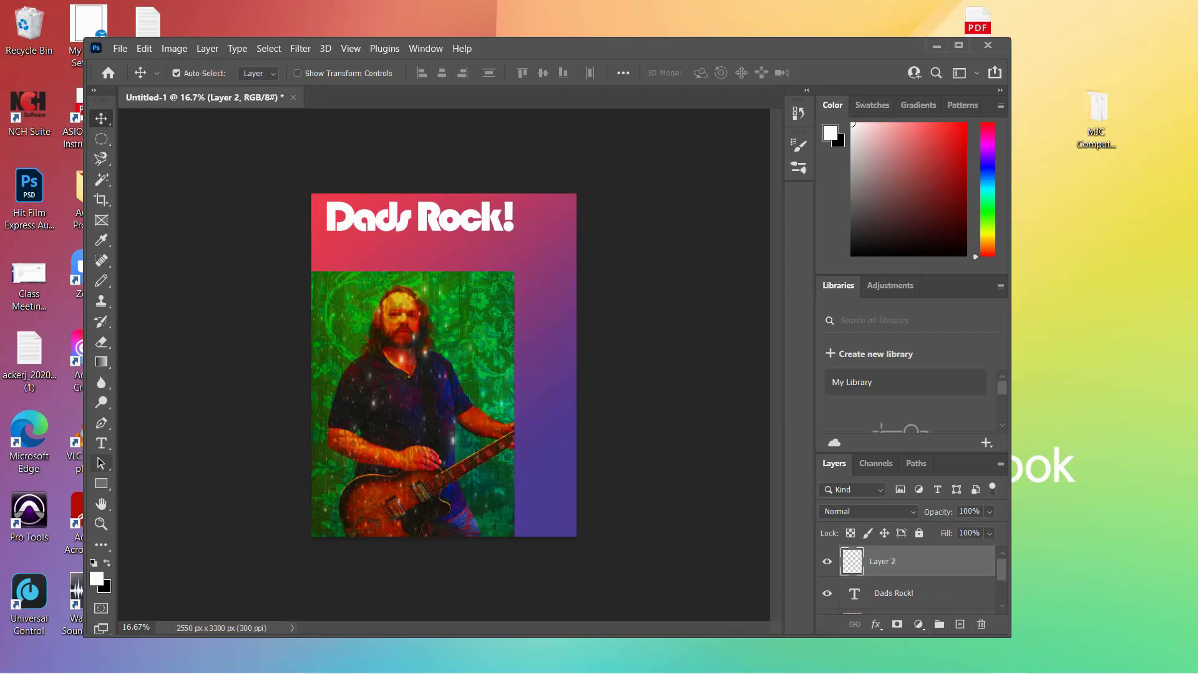
{"action": "left_click", "coordinate": [101, 442]}
{"action": "left_click", "coordinate": [331, 250]}
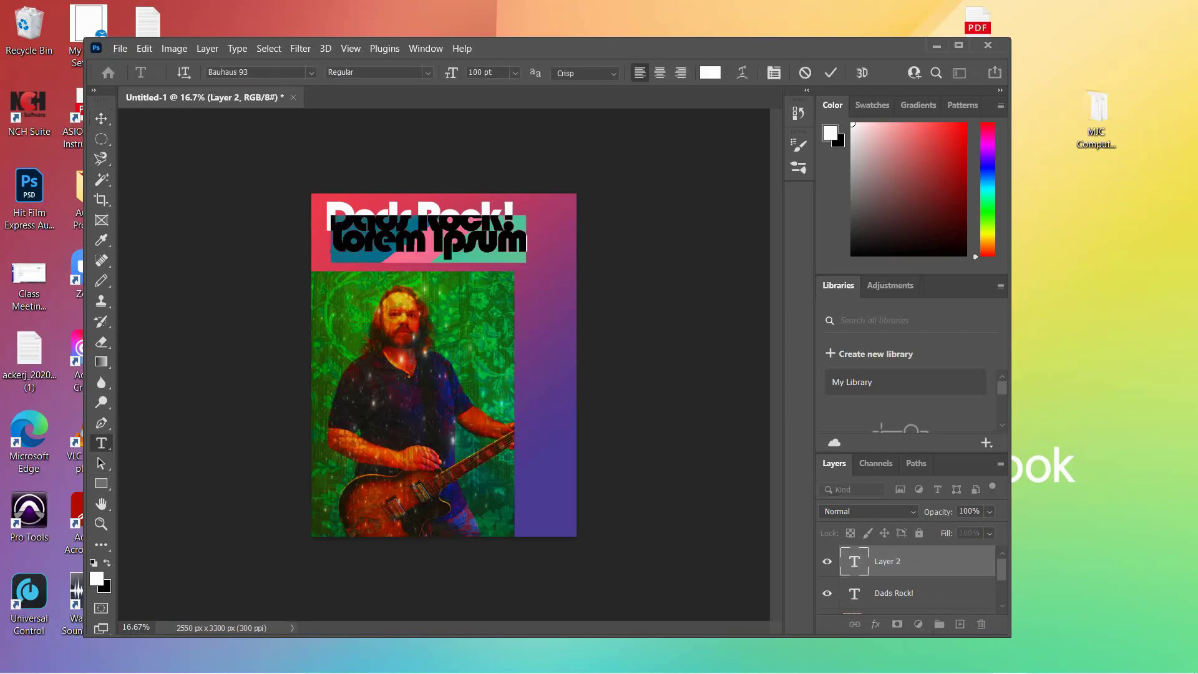
{"action": "key", "text": "ctrl+Return"}
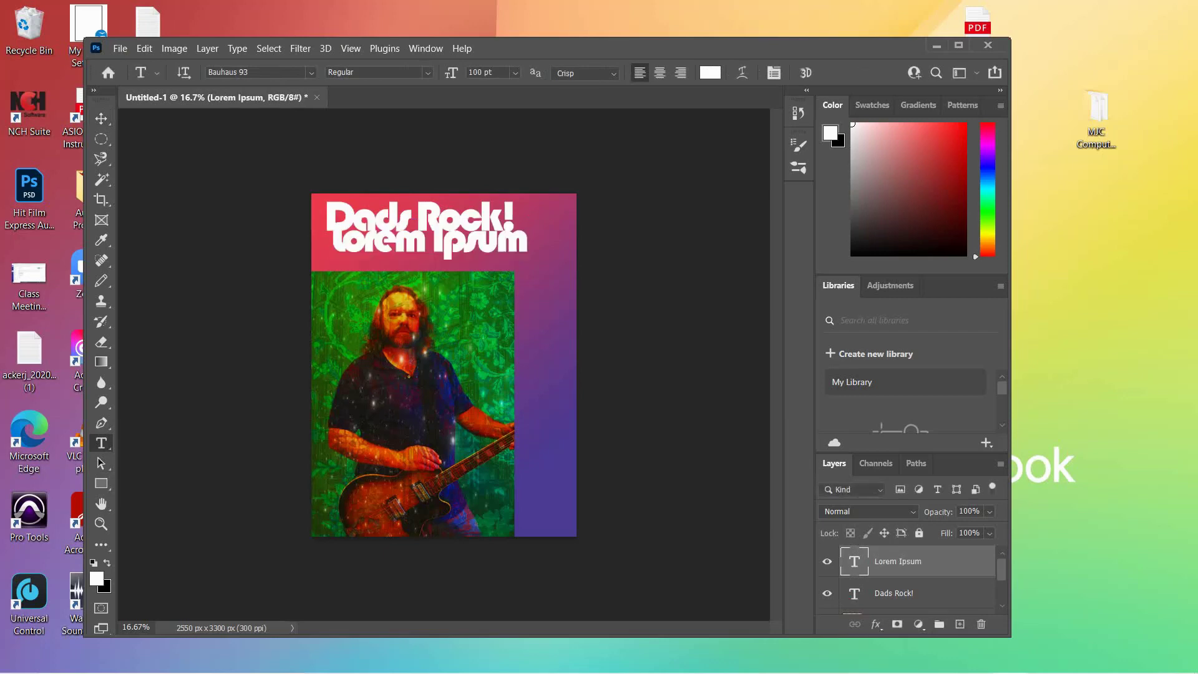
{"action": "left_click_drag", "start_coordinate": [331, 240], "coordinate": [527, 243]}
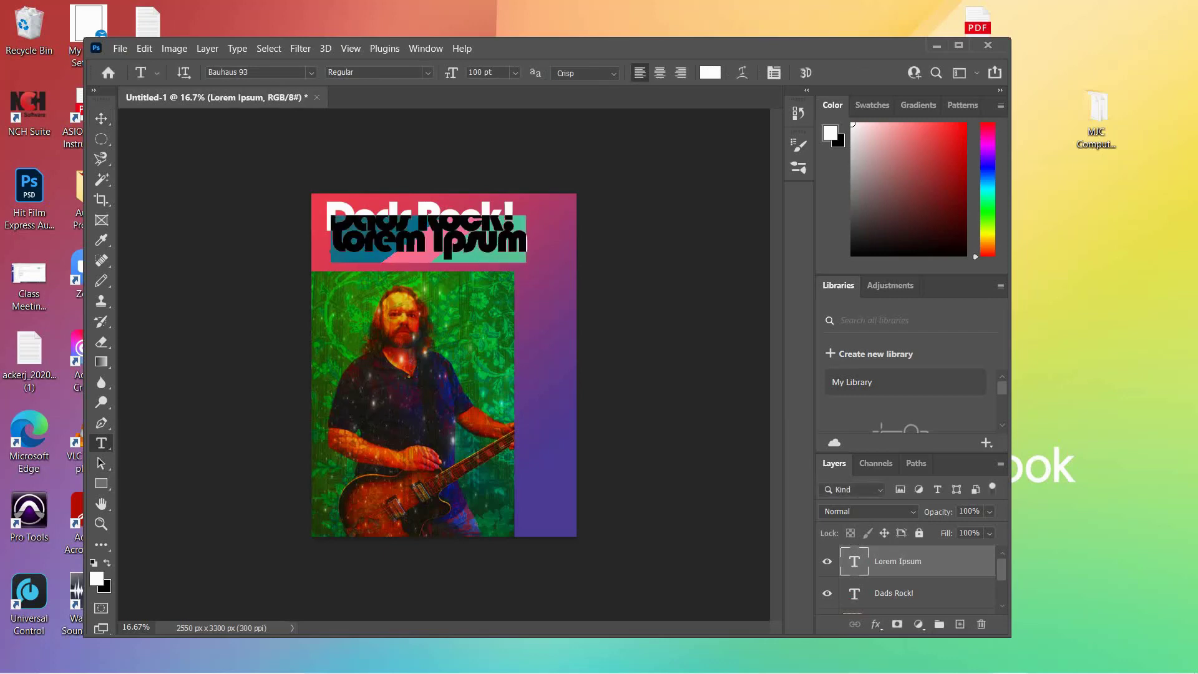
{"action": "left_click", "coordinate": [515, 72]}
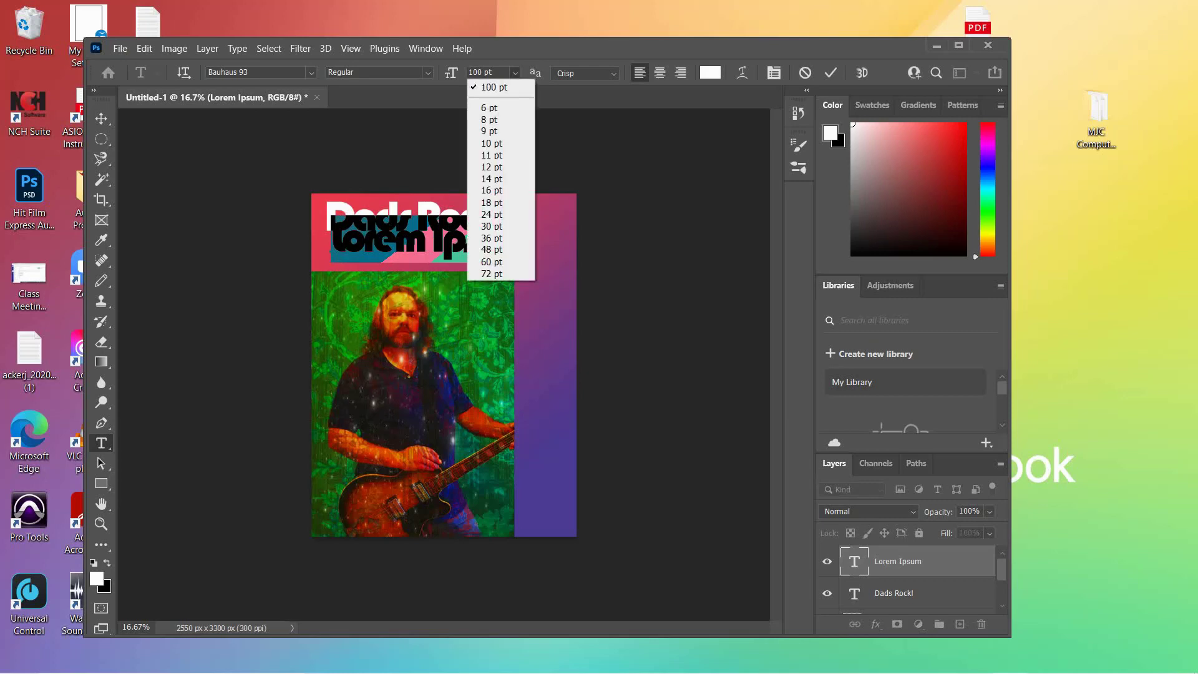
{"action": "left_click", "coordinate": [493, 190]}
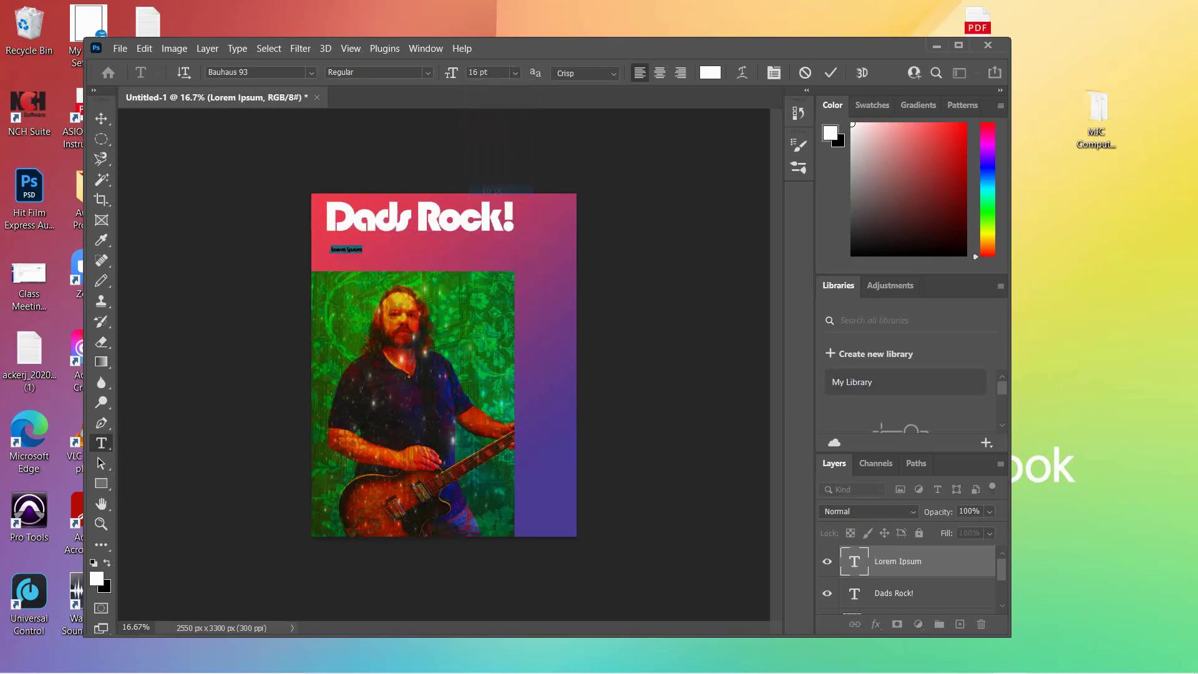
Replace the placeholder with "the Magazine for Hip Dad's Who Are Losing their Hair Follicles" and move it under the title, aligned to its right end.
{"action": "type", "text": "The"}
{"action": "type", "text": "Magazine for Hip Dad's Who Are Loving their Hair SO MUCH"}
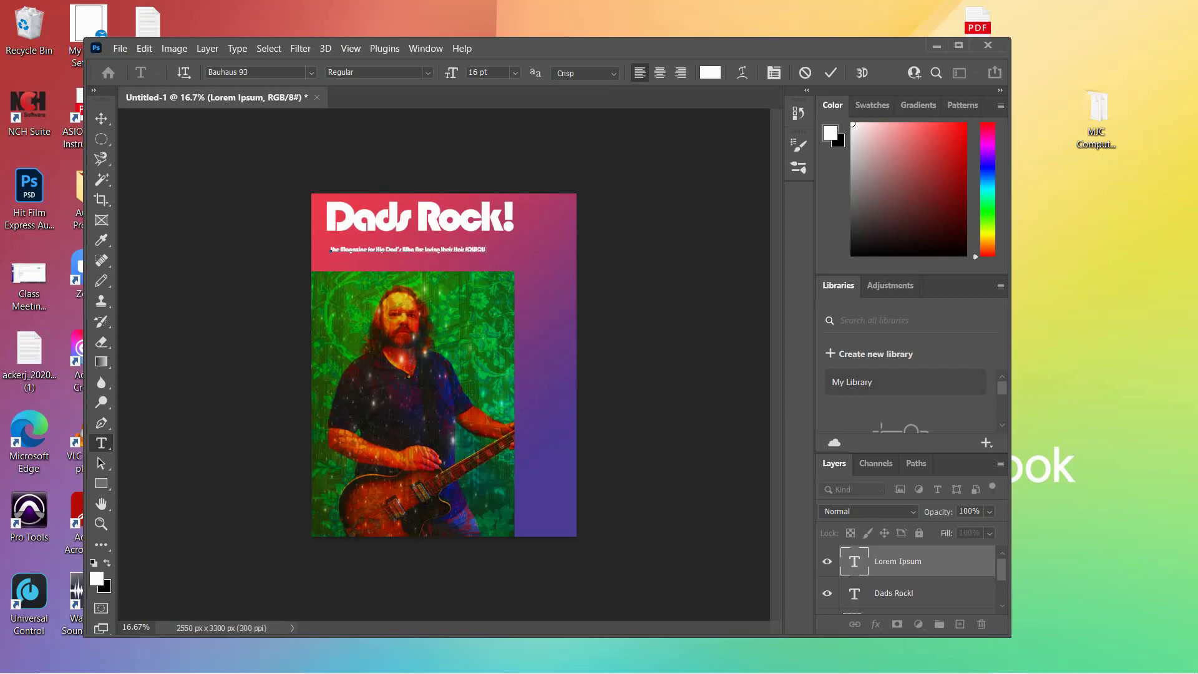
{"action": "key", "text": "BackSpace"}
{"action": "key", "text": "BackSpace"}
{"action": "key", "text": "BackSpace"}
{"action": "key", "text": "BackSpace"}
{"action": "key", "text": "BackSpace"}
{"action": "type", "text": "Follicle"}
{"action": "left_click", "coordinate": [102, 119]}
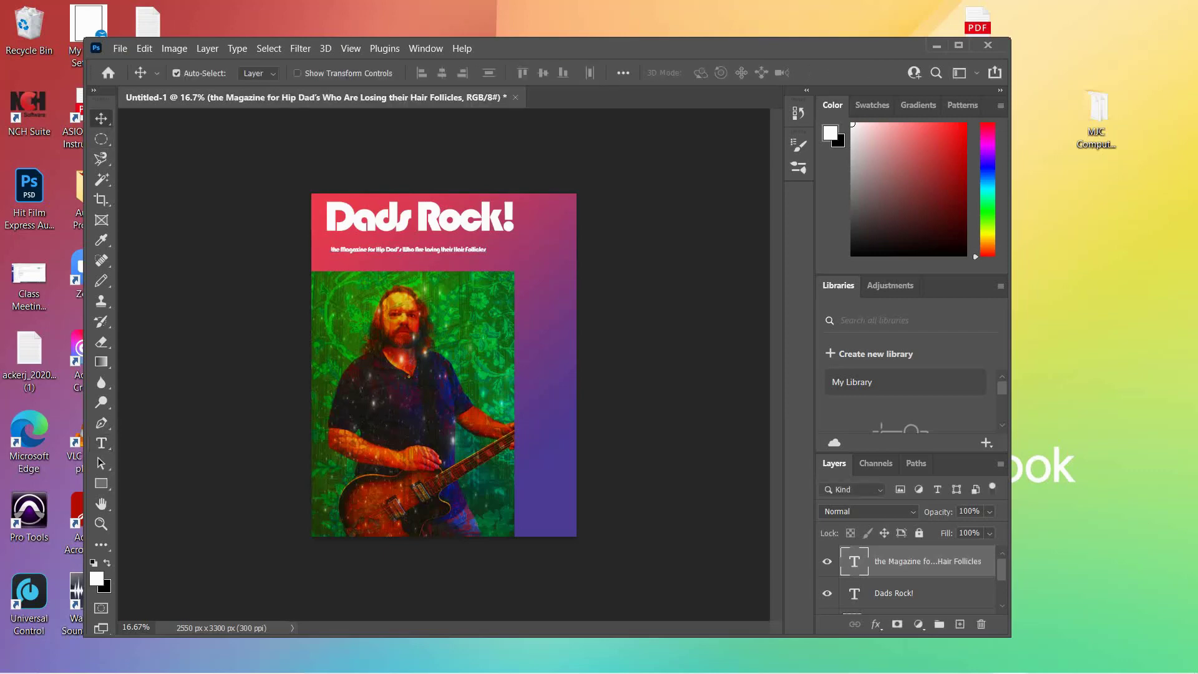
{"action": "left_click_drag", "start_coordinate": [395, 249], "coordinate": [428, 233]}
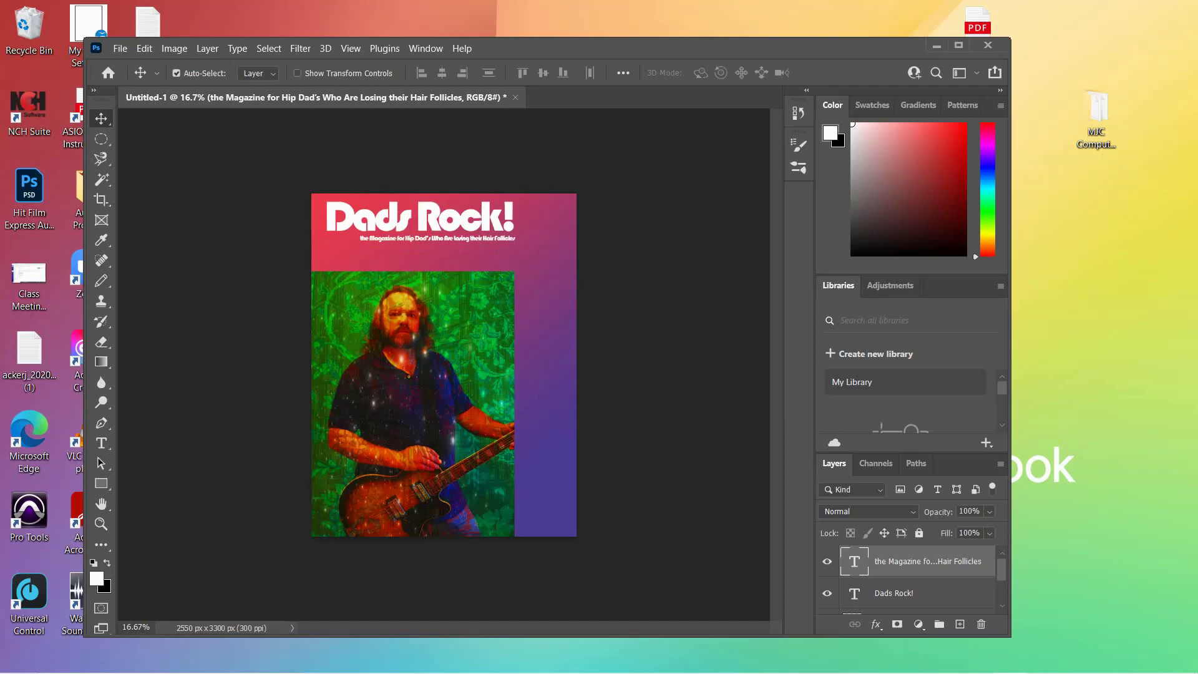
Stretch the guitarist photo layer to about 100.26% width and 107.09% height, extending its top edge up toward the tagline.
{"action": "scroll", "coordinate": [911, 580], "scroll_direction": "down", "scroll_amount": 2}
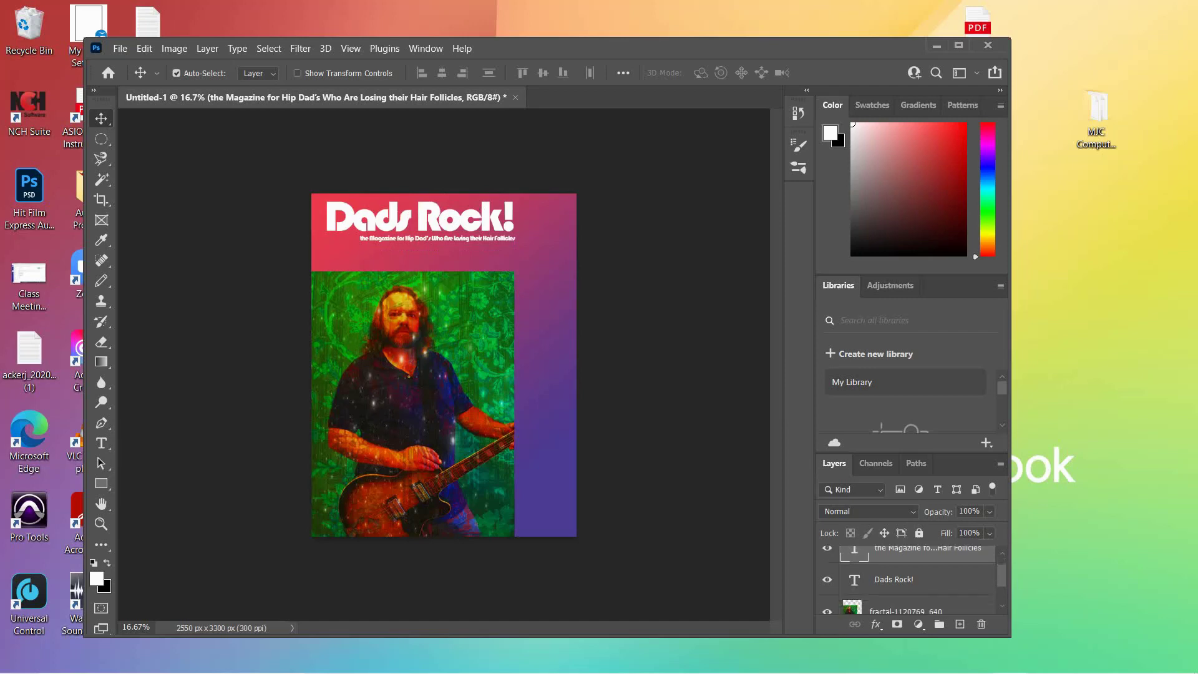
{"action": "left_click", "coordinate": [924, 566]}
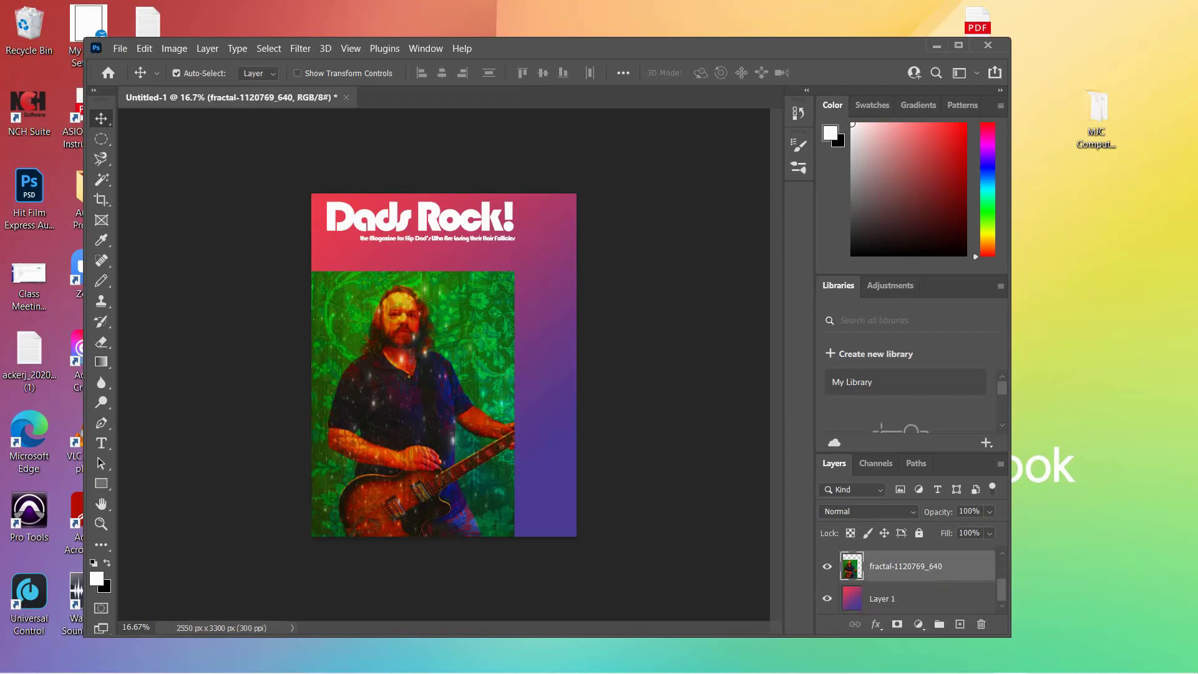
{"action": "key", "text": "ctrl+t"}
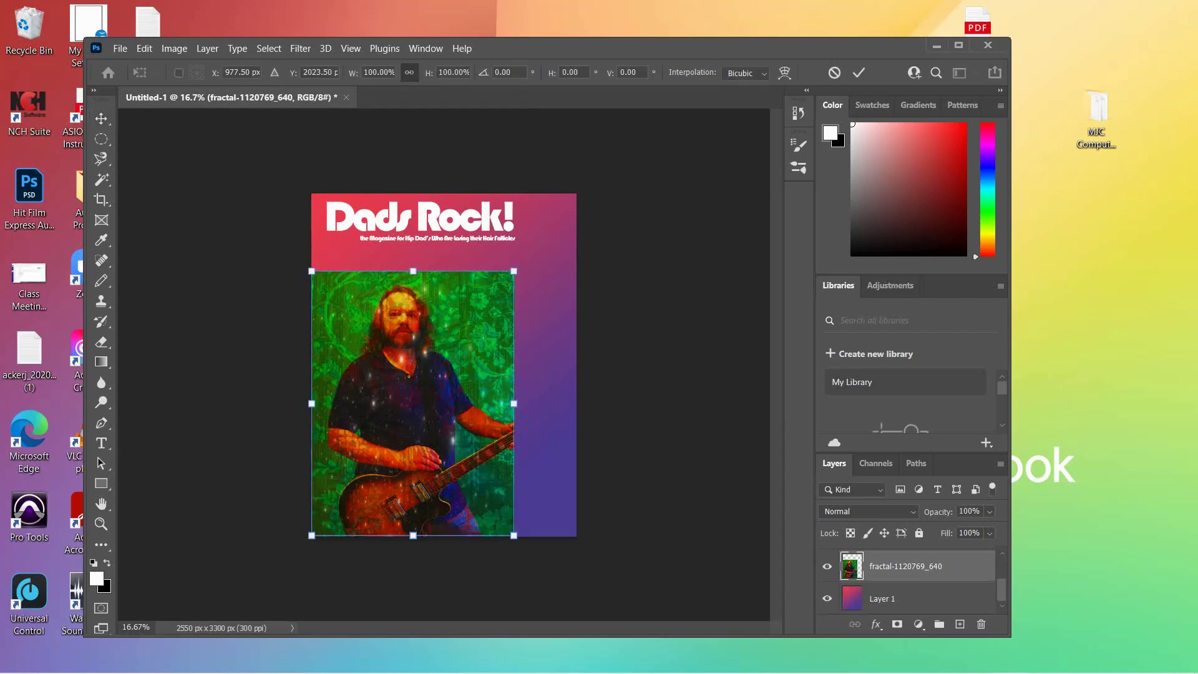
{"action": "left_click_drag", "start_coordinate": [413, 271], "coordinate": [413, 253]}
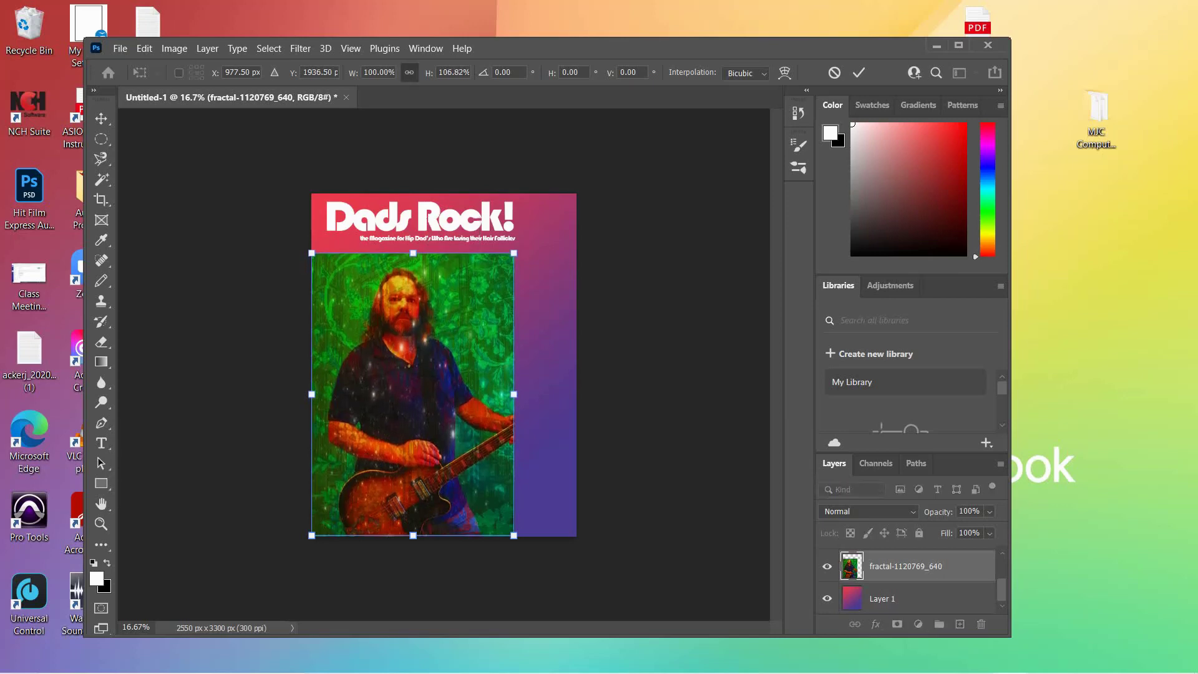
{"action": "left_click_drag", "start_coordinate": [513, 394], "coordinate": [515, 394]}
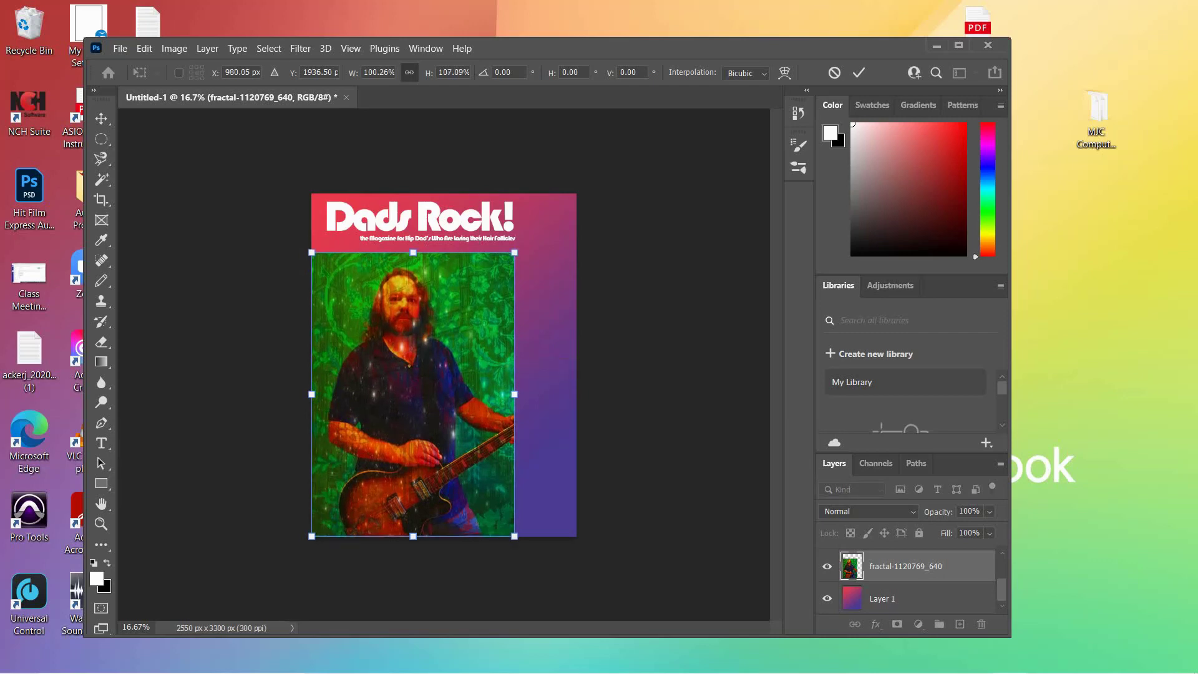
{"action": "key", "text": "Return"}
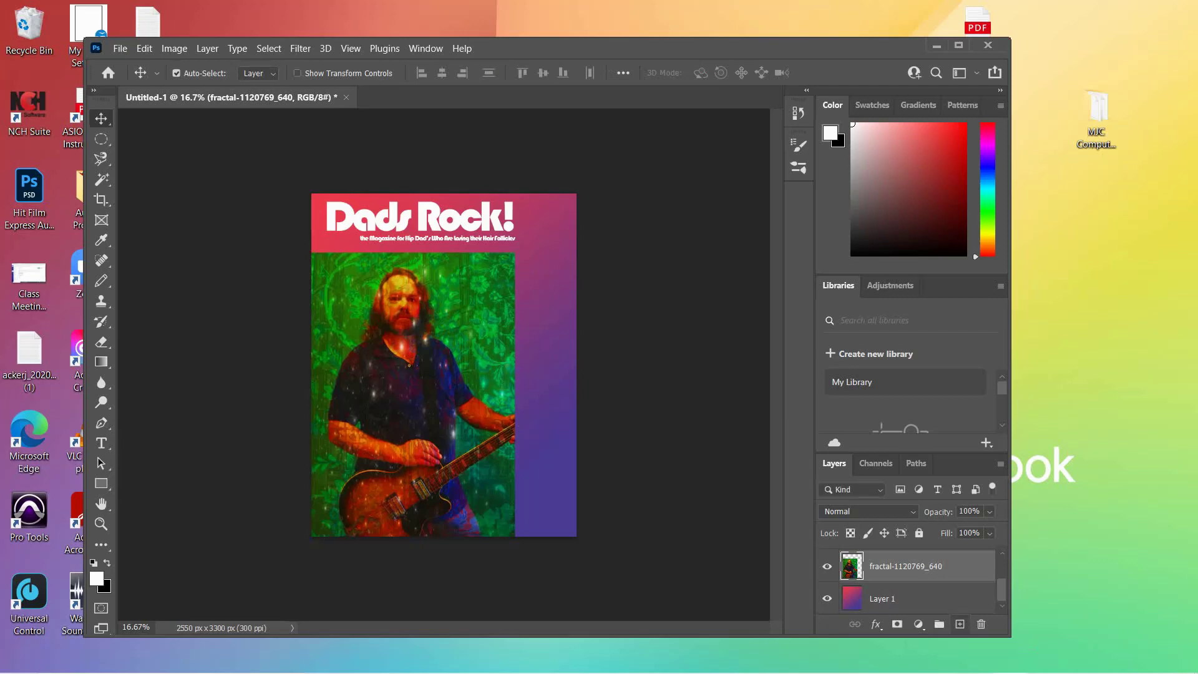
Add a new layer above the guitarist photo and fill a small rectangular selection with white in the cover's lower-right corner.
{"action": "left_click", "coordinate": [960, 624]}
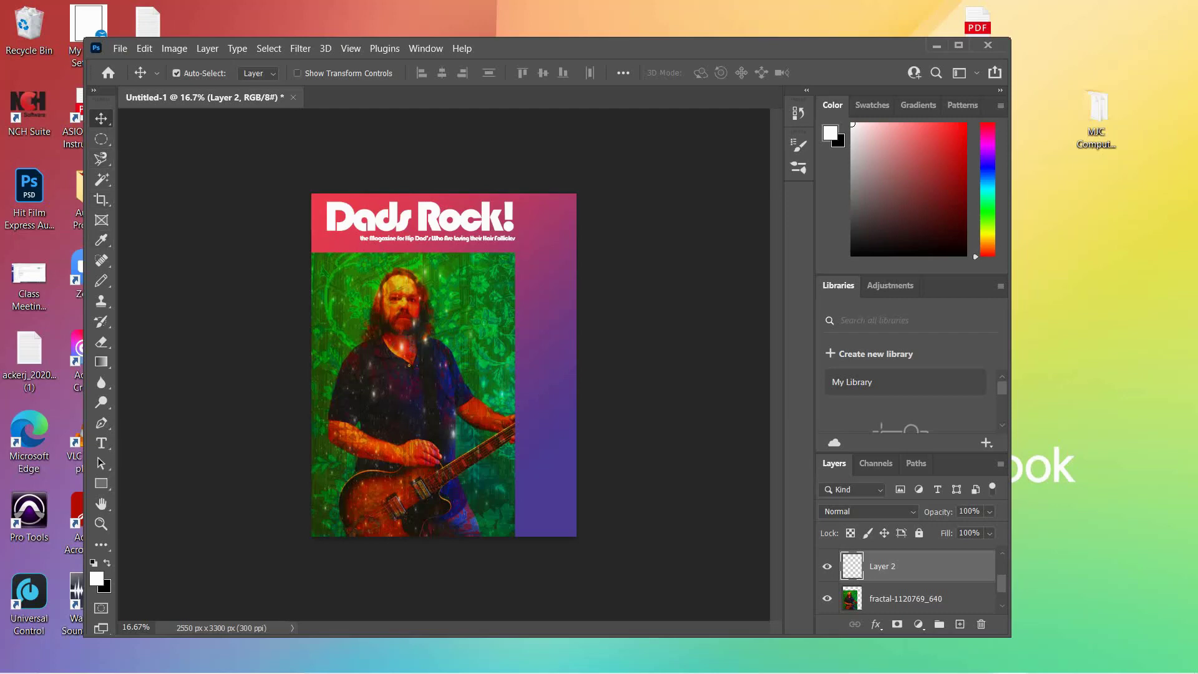
{"action": "left_click", "coordinate": [102, 139]}
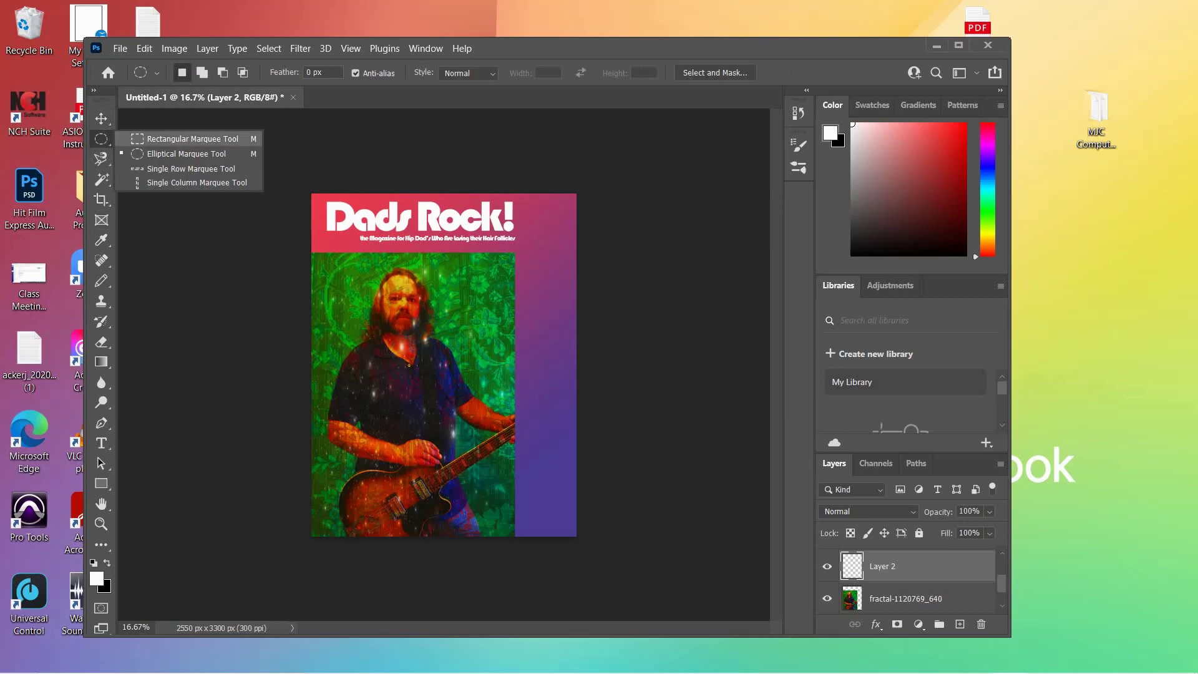
{"action": "left_click", "coordinate": [188, 138]}
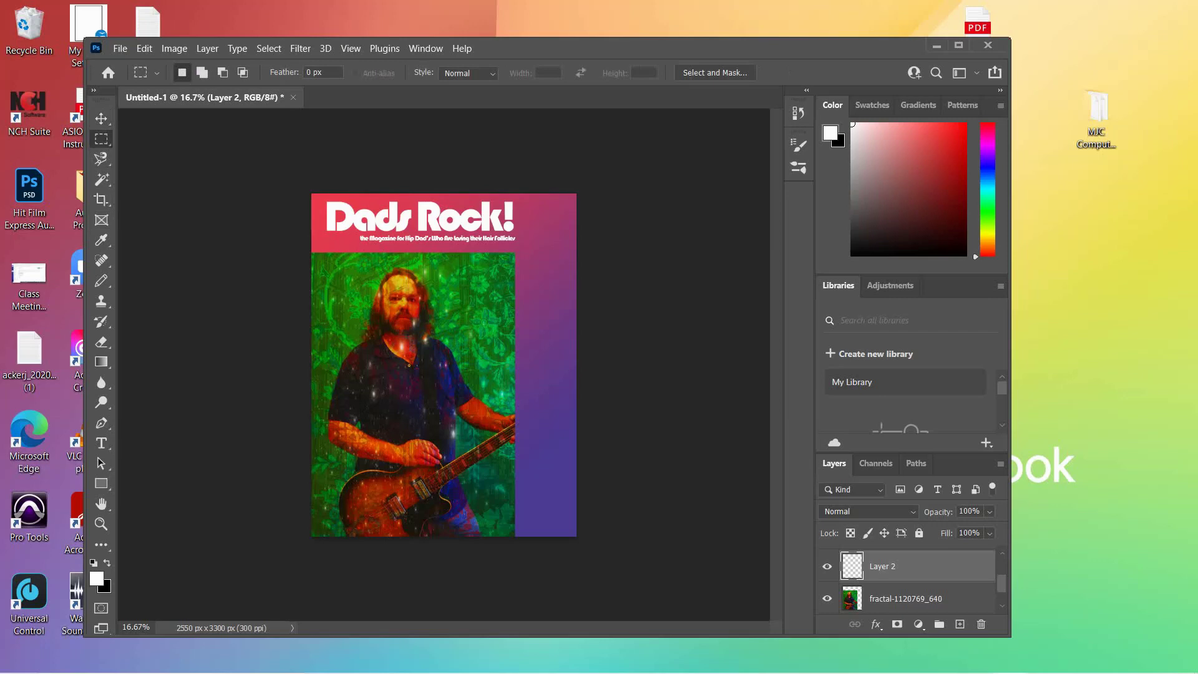
{"action": "left_click_drag", "start_coordinate": [523, 505], "coordinate": [549, 521]}
{"action": "left_click", "coordinate": [97, 578]}
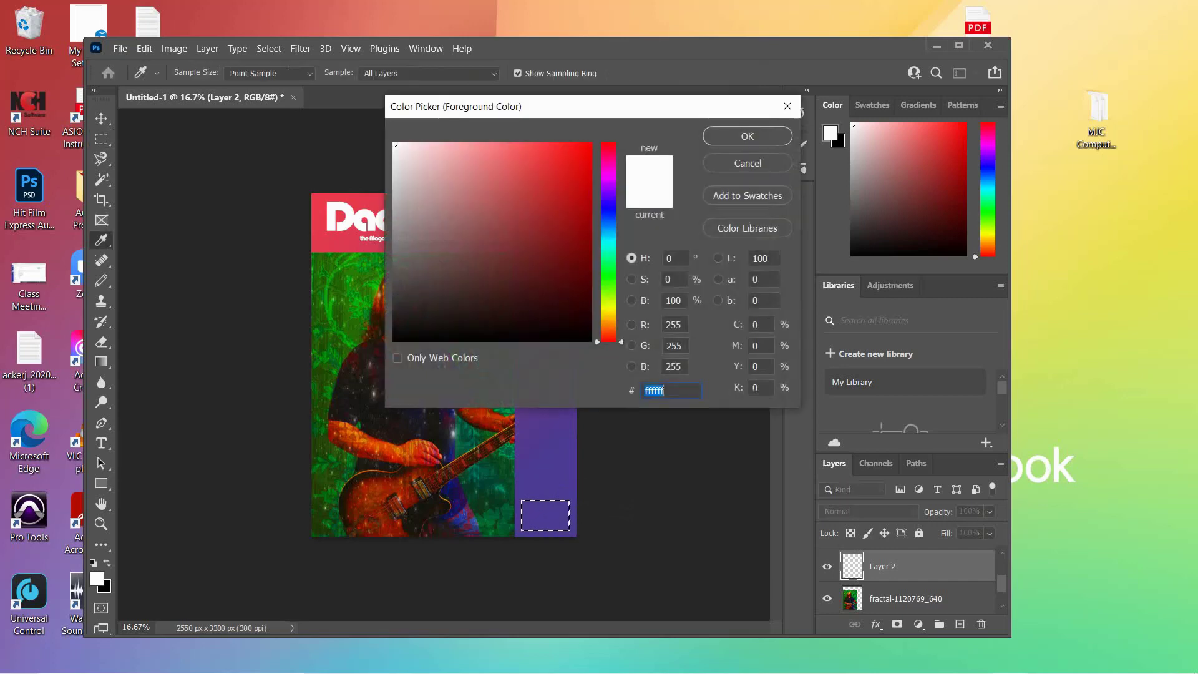
{"action": "left_click", "coordinate": [747, 162]}
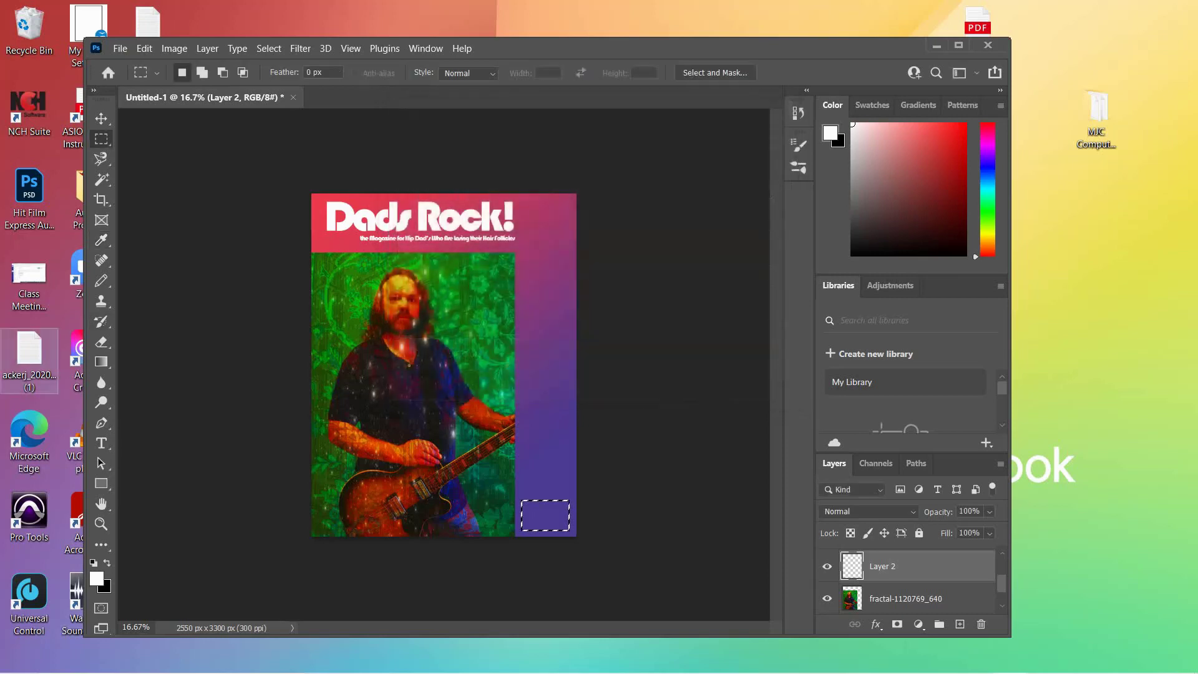
{"action": "right_click", "coordinate": [102, 362]}
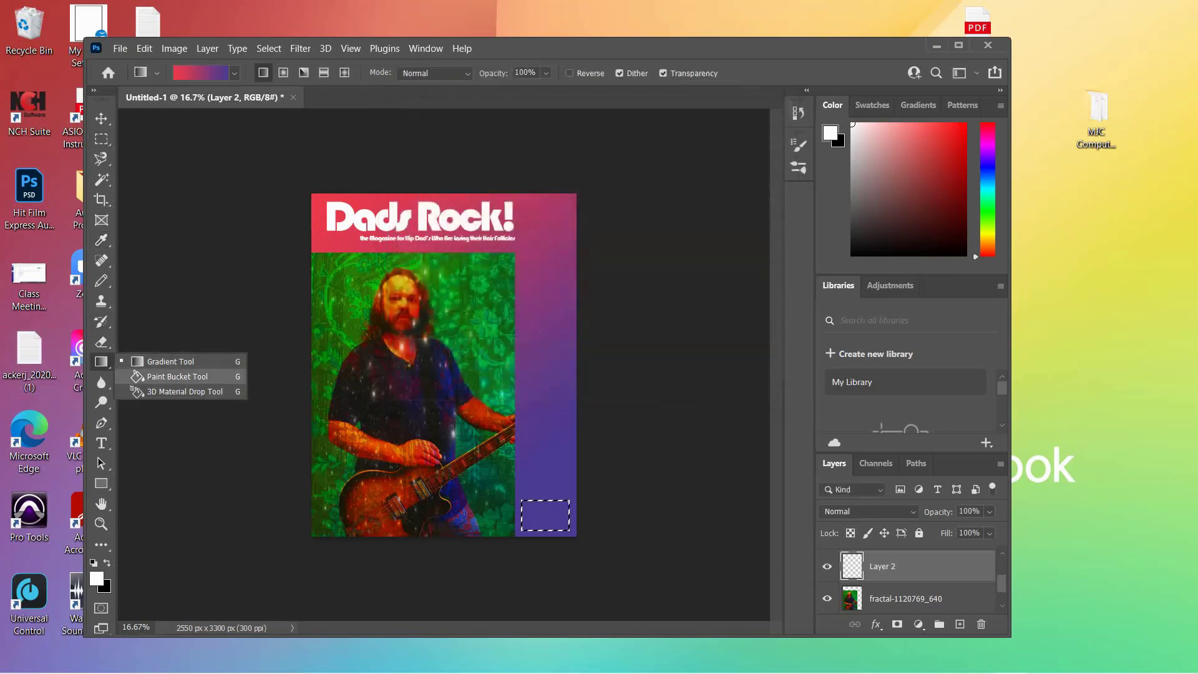
{"action": "left_click", "coordinate": [156, 374]}
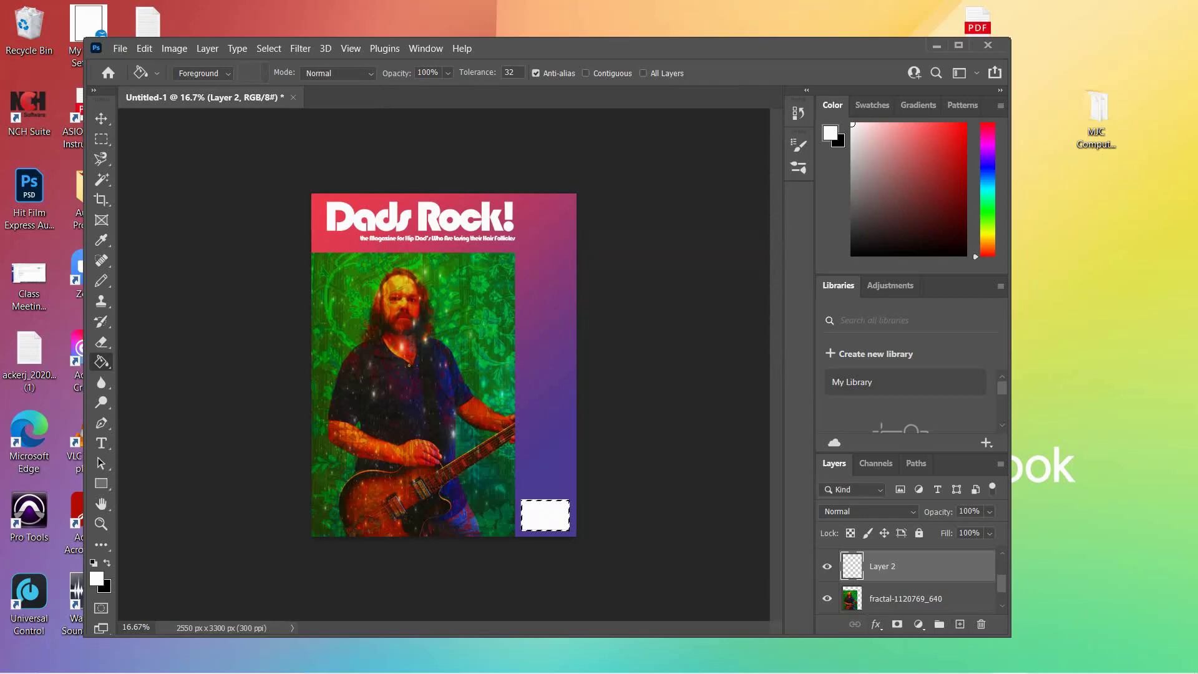
Duplicate the white rectangle's layer, fill the selected area of the copy with black and deselect it.
{"action": "key", "text": "ctrl+j"}
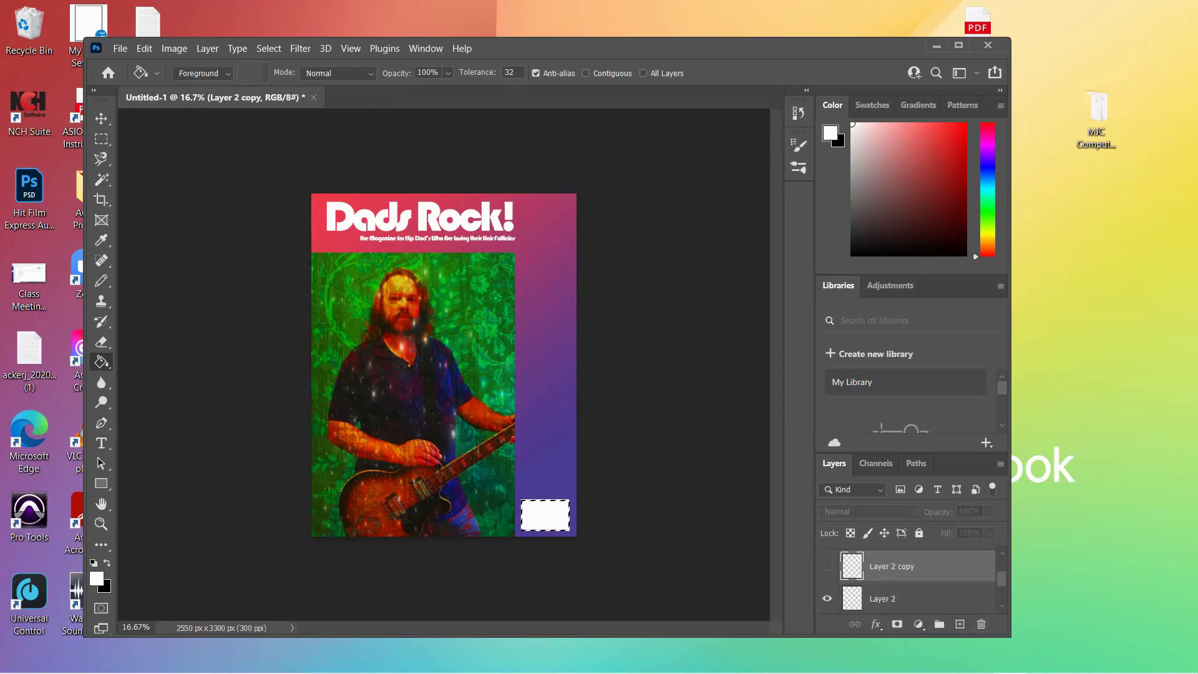
{"action": "key", "text": "ctrl+d"}
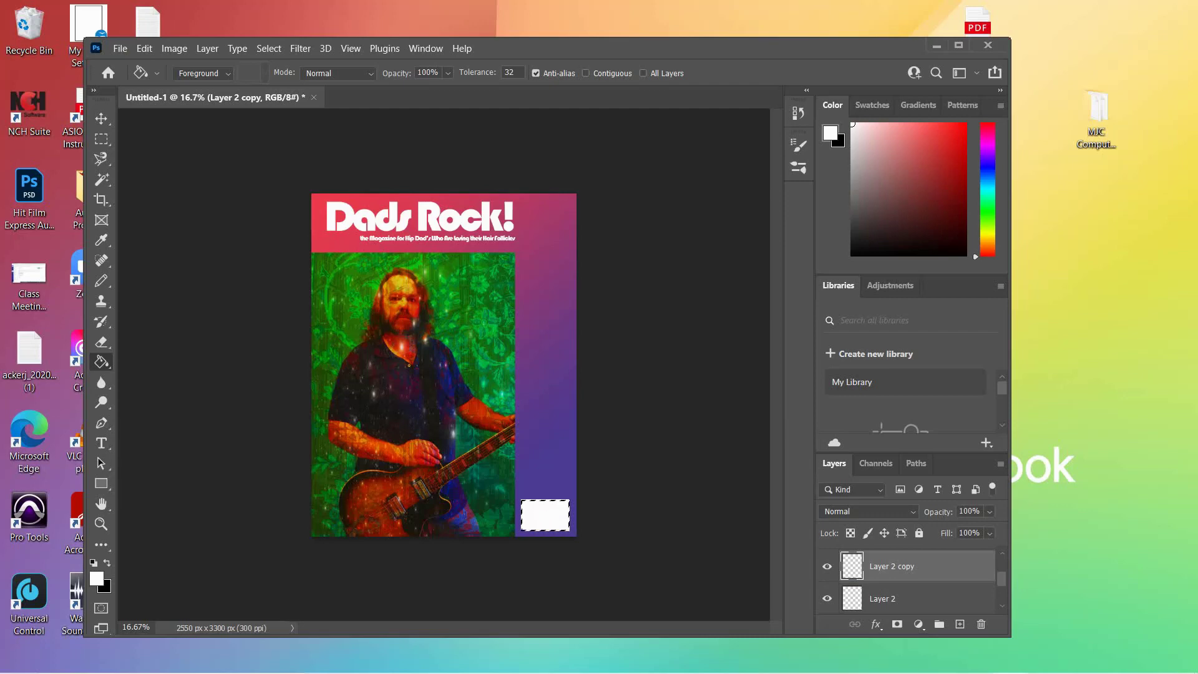
{"action": "key", "text": "x"}
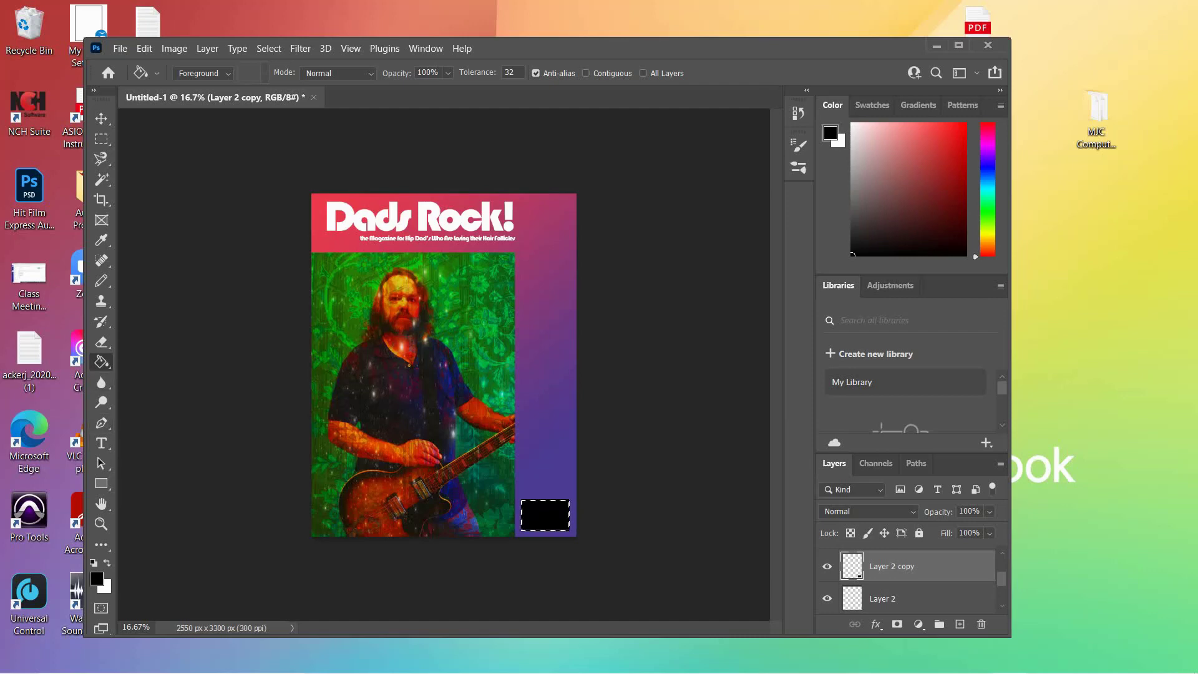
{"action": "mouse_move", "coordinate": [507, 661]}
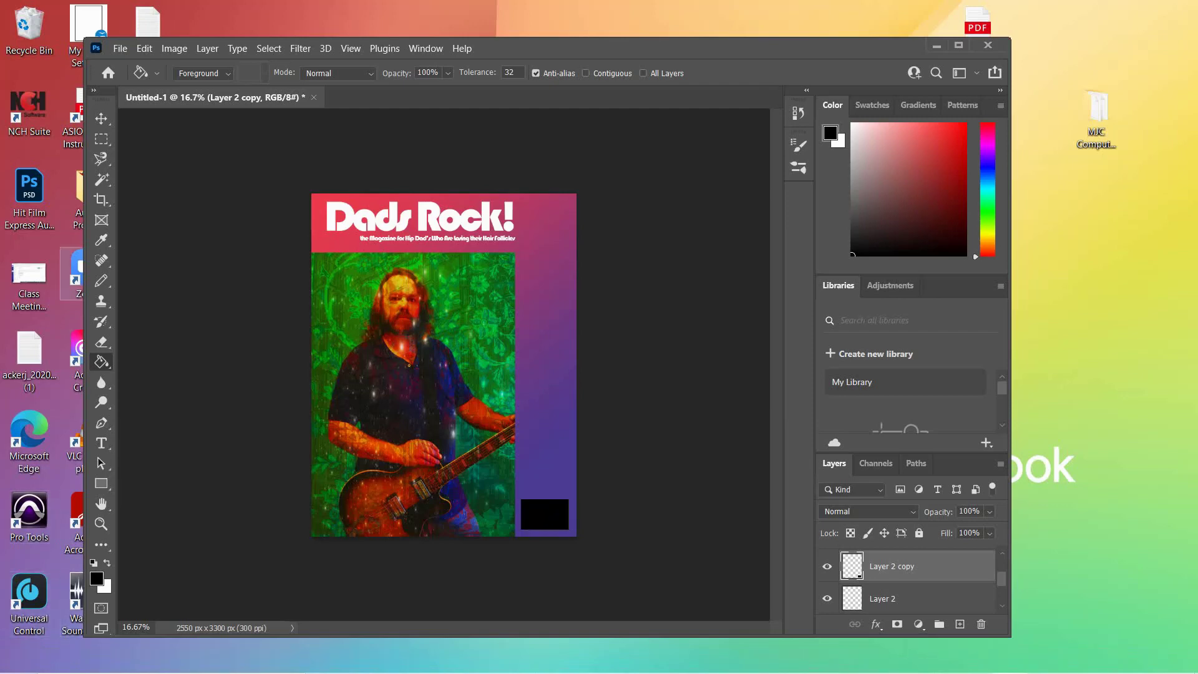
Cut four thin full-height vertical strips out of the black rectangle: near its left end, left of centre, right of centre and near its right end.
{"action": "key", "text": "z"}
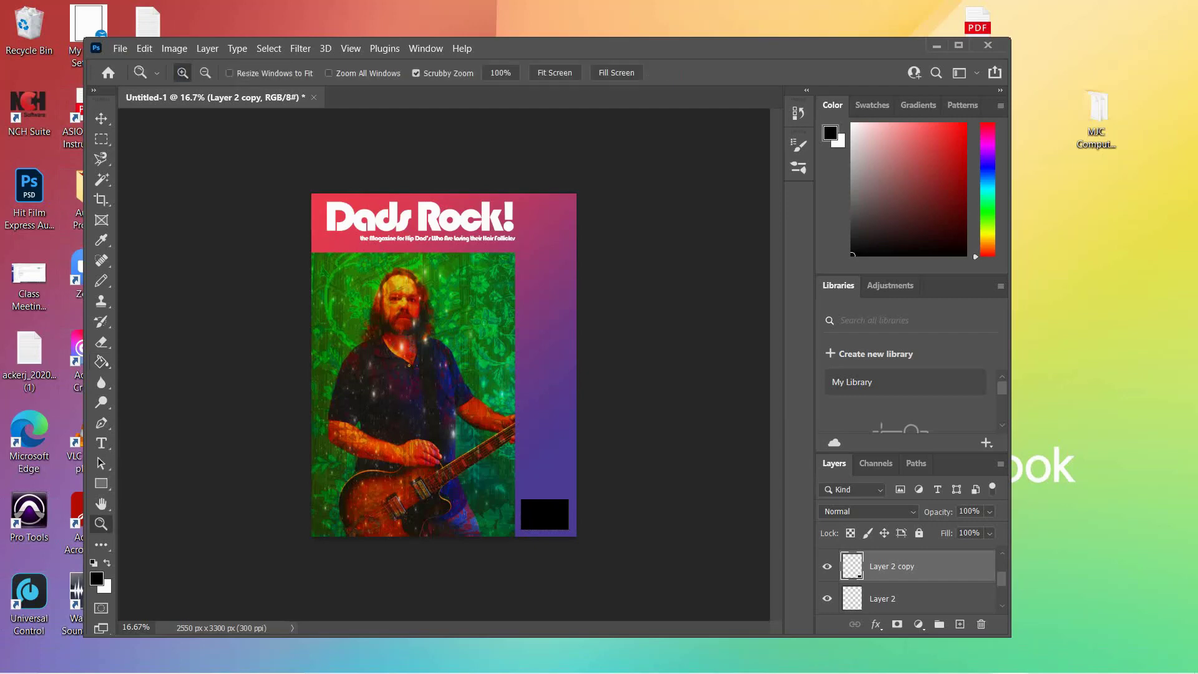
{"action": "left_click", "coordinate": [415, 449]}
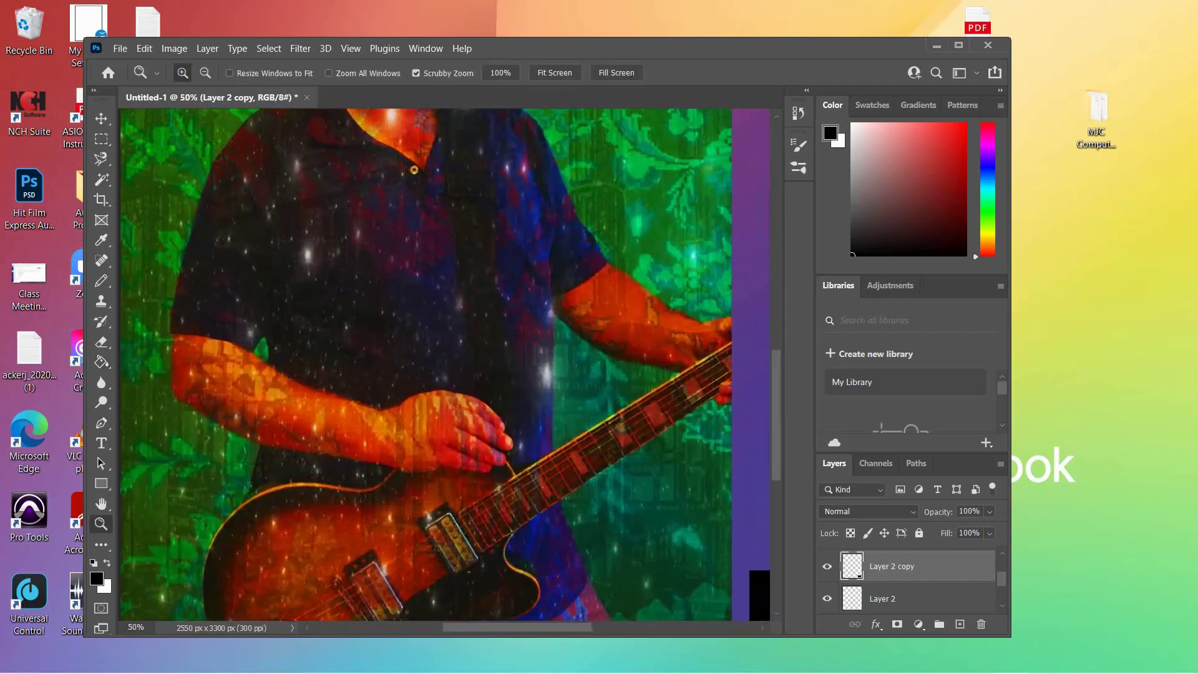
{"action": "scroll", "coordinate": [445, 365], "scroll_direction": "right", "scroll_amount": 5}
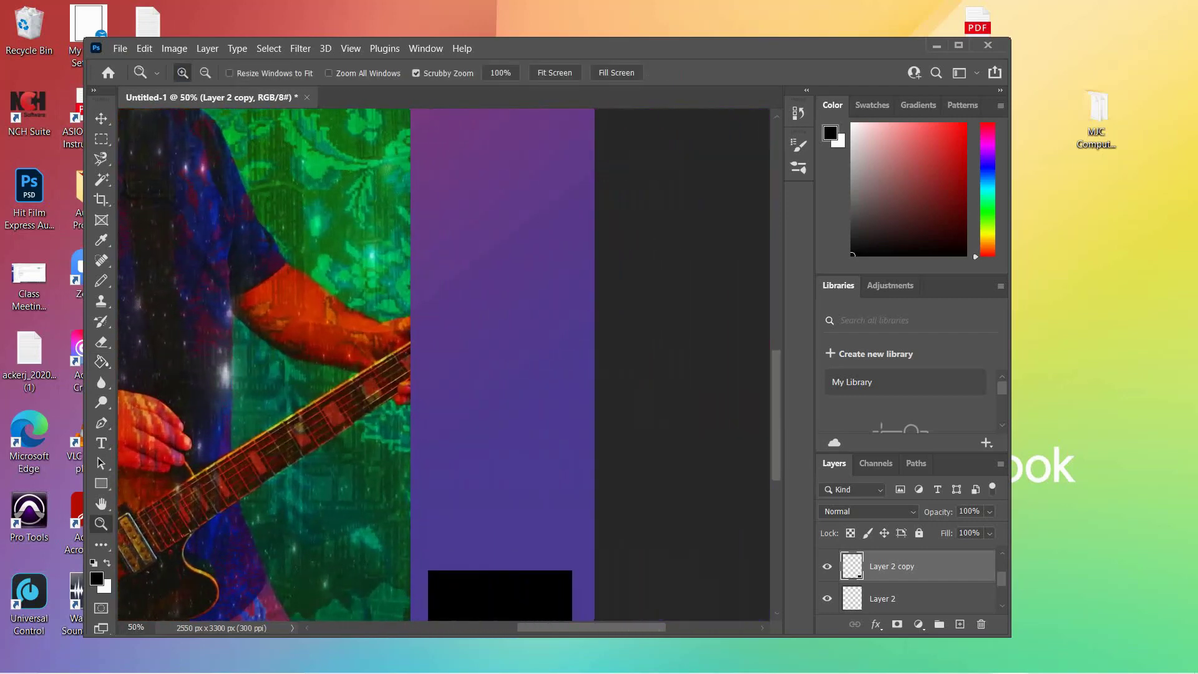
{"action": "scroll", "coordinate": [444, 365], "scroll_direction": "down", "scroll_amount": 2}
{"action": "scroll", "coordinate": [445, 365], "scroll_direction": "down", "scroll_amount": 5}
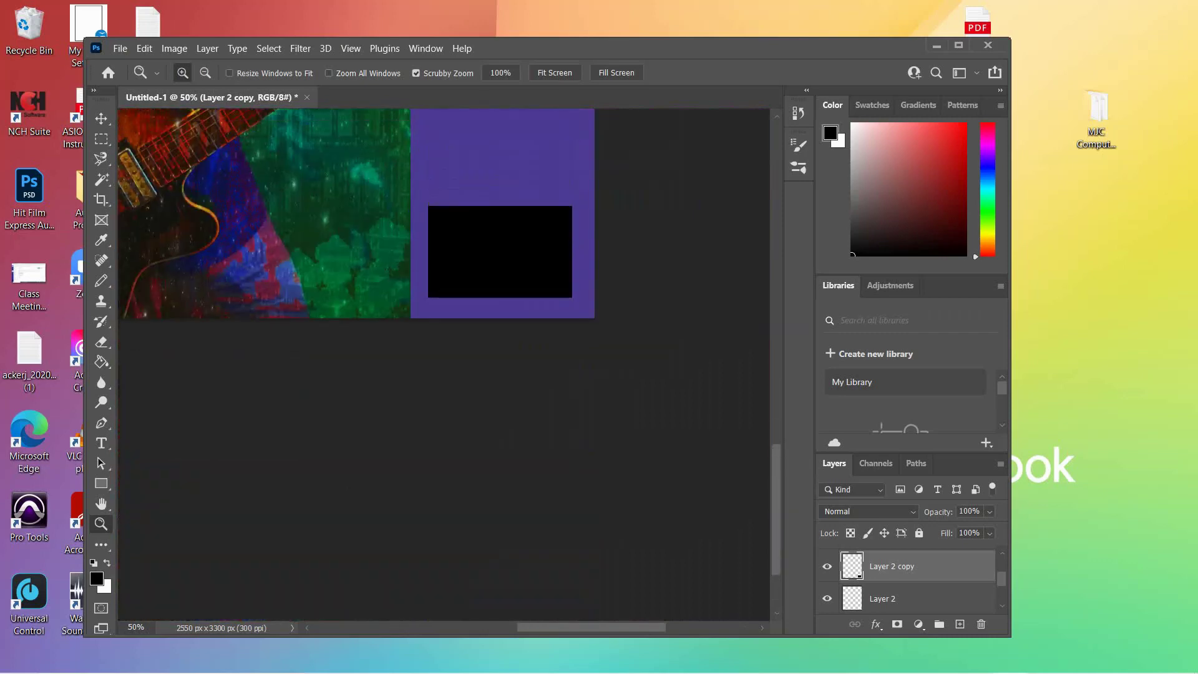
{"action": "key", "text": "ctrl+plus"}
{"action": "key", "text": "ctrl+plus"}
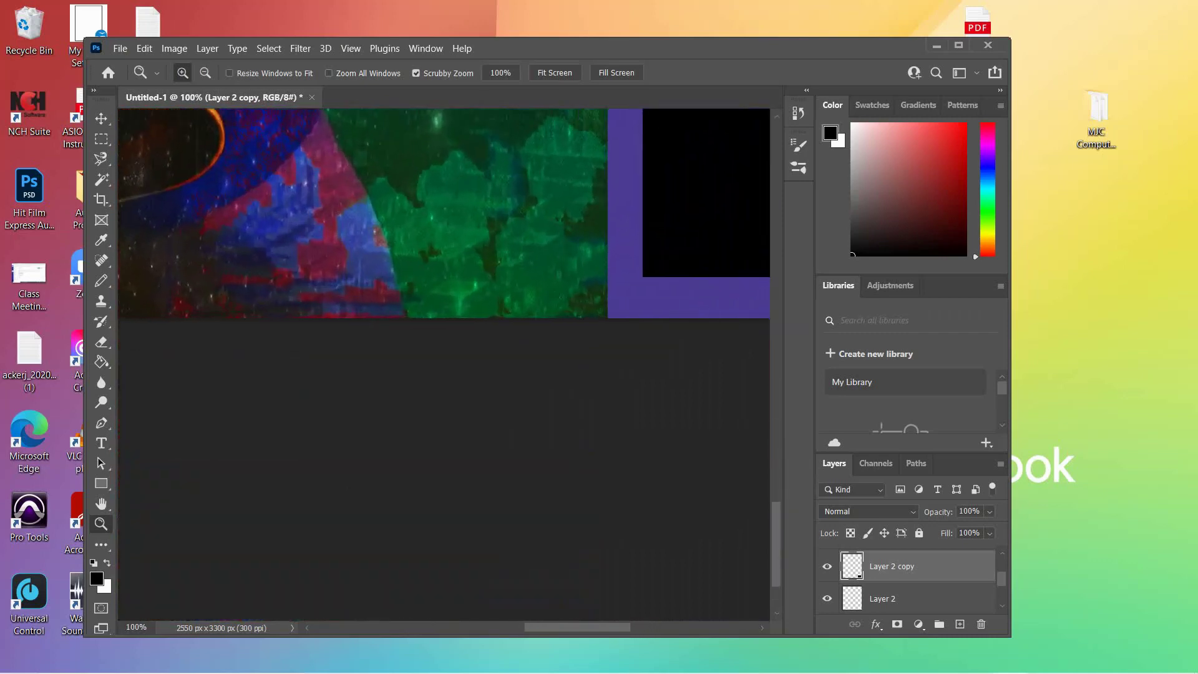
{"action": "scroll", "coordinate": [444, 365], "scroll_direction": "right", "scroll_amount": 5}
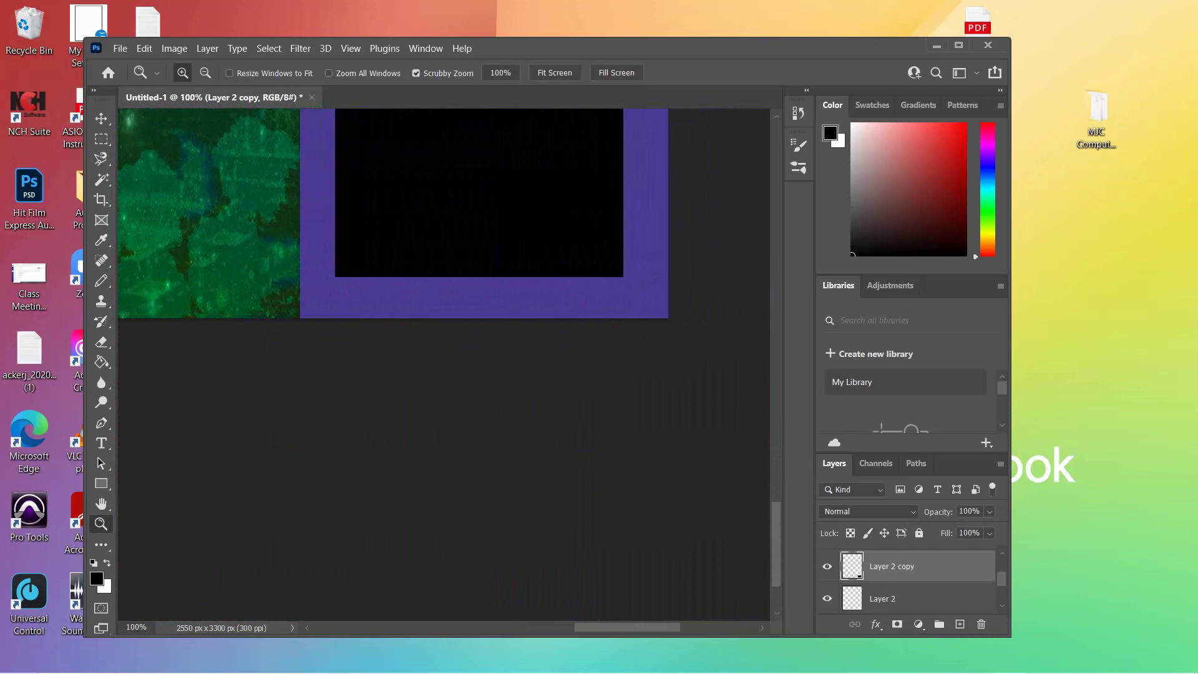
{"action": "scroll", "coordinate": [445, 365], "scroll_direction": "up", "scroll_amount": 9}
{"action": "scroll", "coordinate": [444, 364], "scroll_direction": "down", "scroll_amount": 4}
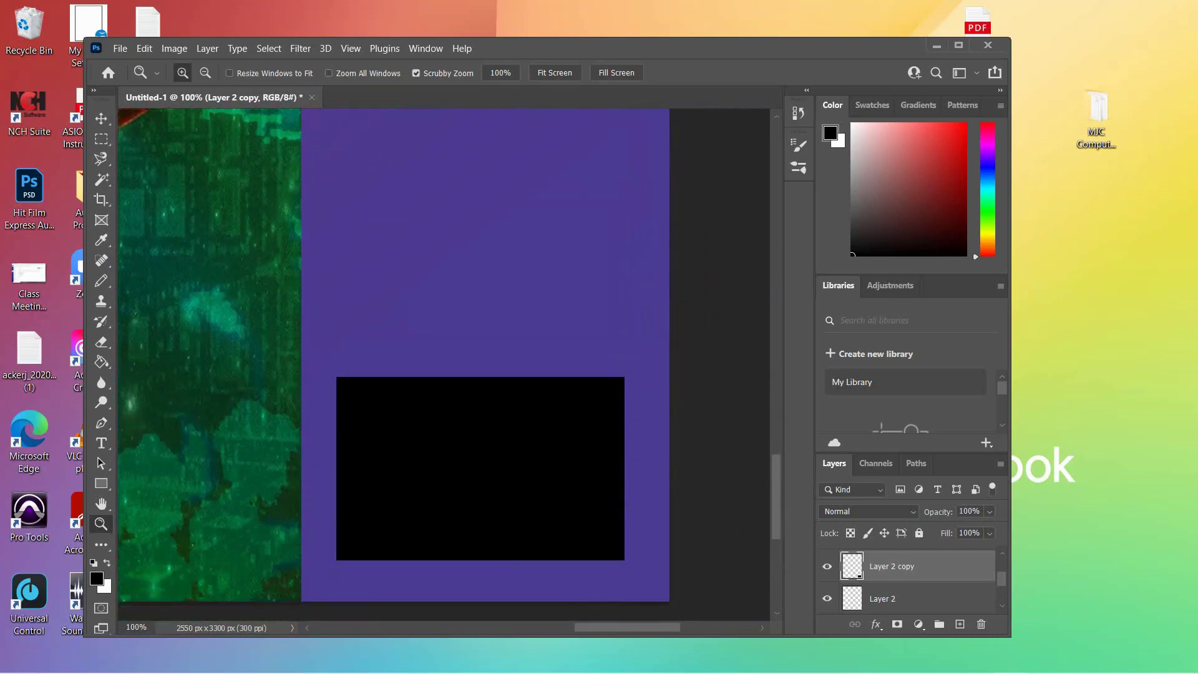
{"action": "key", "text": "m"}
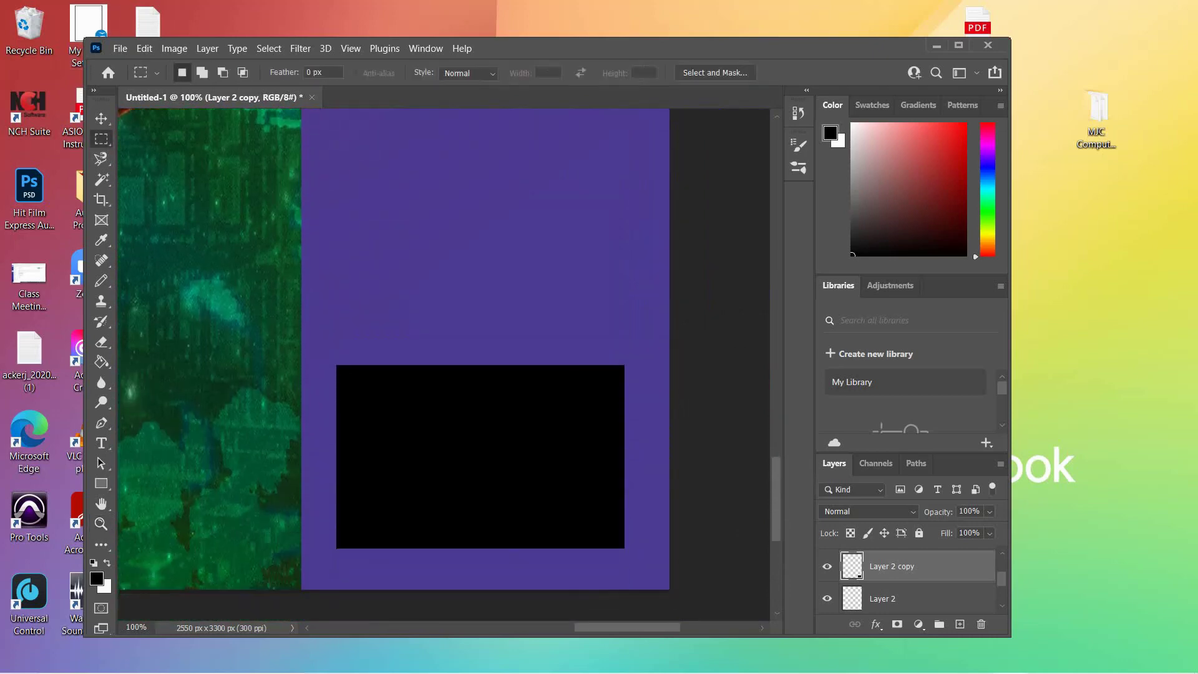
{"action": "left_click_drag", "start_coordinate": [353, 365], "coordinate": [357, 558]}
{"action": "key", "text": "ctrl+BackSpace"}
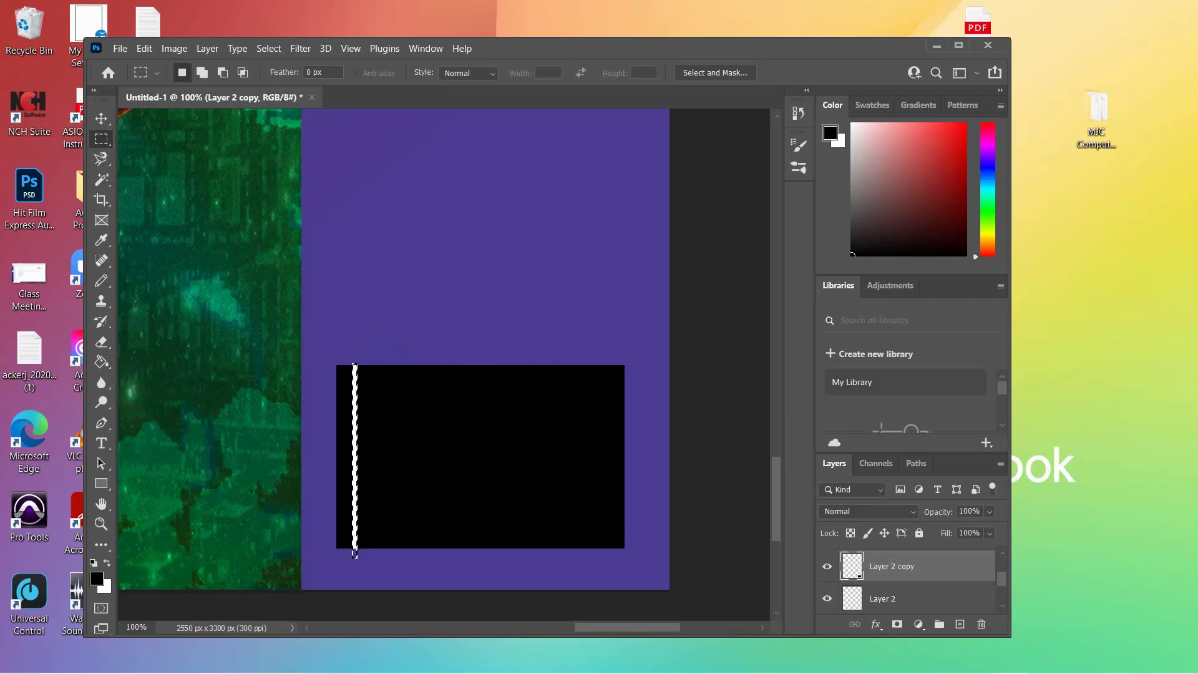
{"action": "left_click_drag", "start_coordinate": [355, 453], "coordinate": [449, 454]}
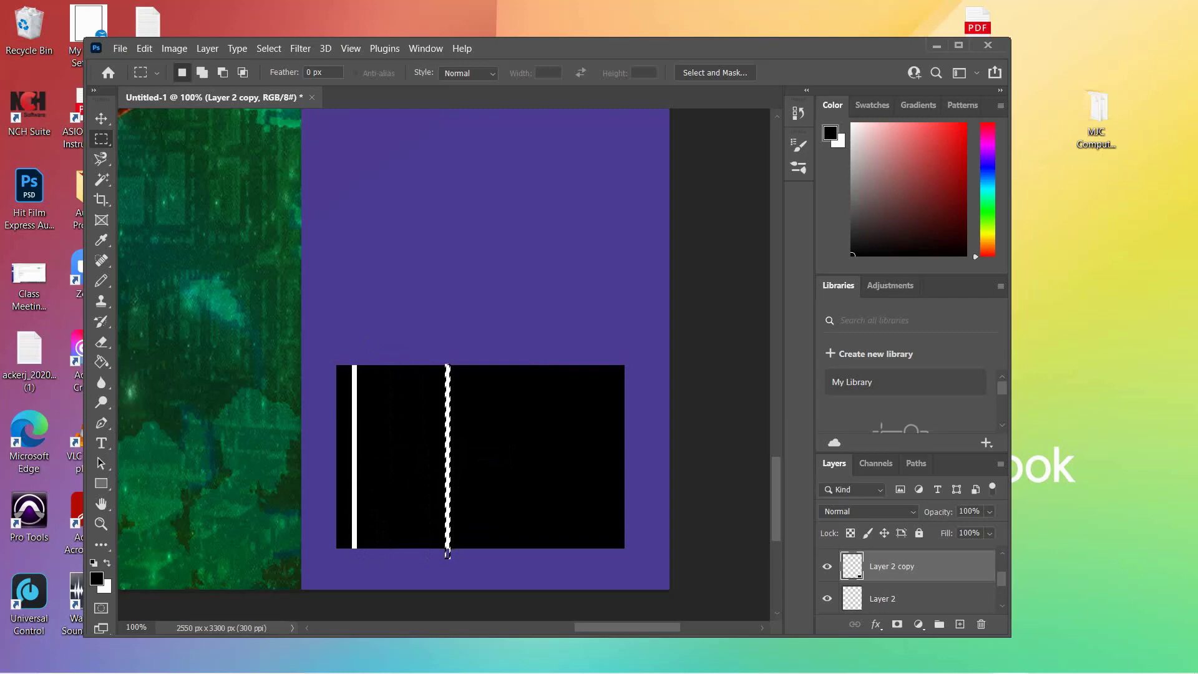
{"action": "left_click_drag", "start_coordinate": [449, 454], "coordinate": [547, 459]}
{"action": "key", "text": "ctrl+BackSpace"}
{"action": "left_click_drag", "start_coordinate": [547, 459], "coordinate": [595, 460]}
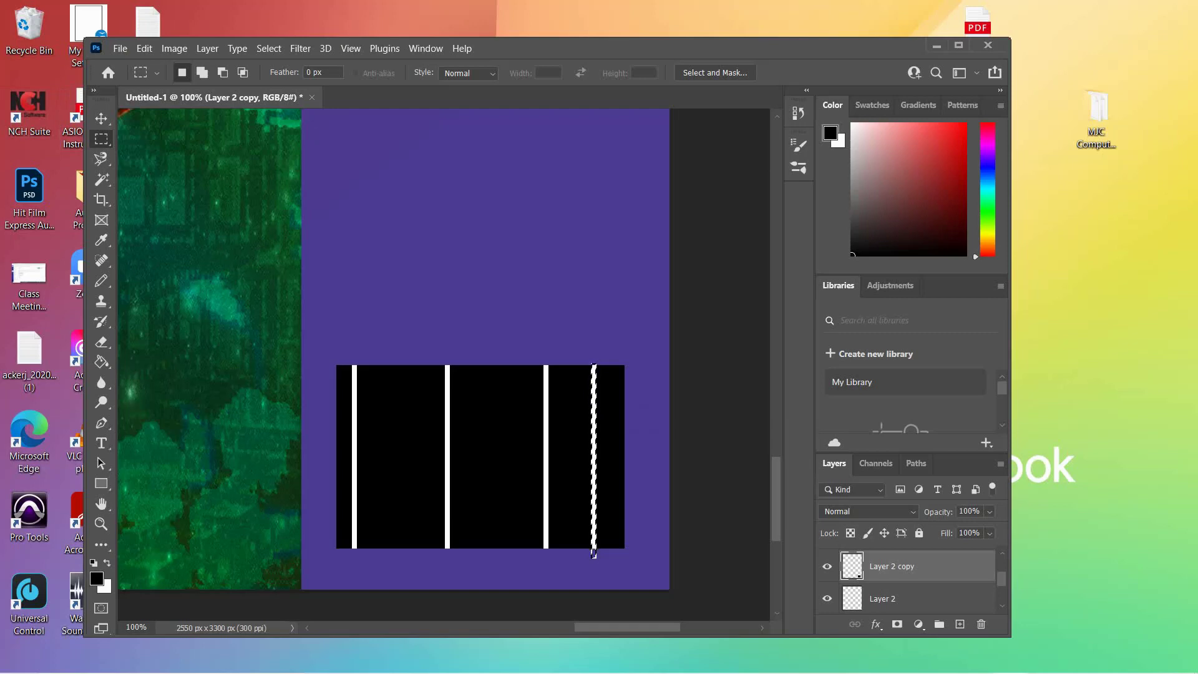
Cut three wider vertical strips out of the black rectangle, two between the first two thin stripes and one near its centre, then deselect.
{"action": "left_click_drag", "start_coordinate": [370, 362], "coordinate": [387, 556]}
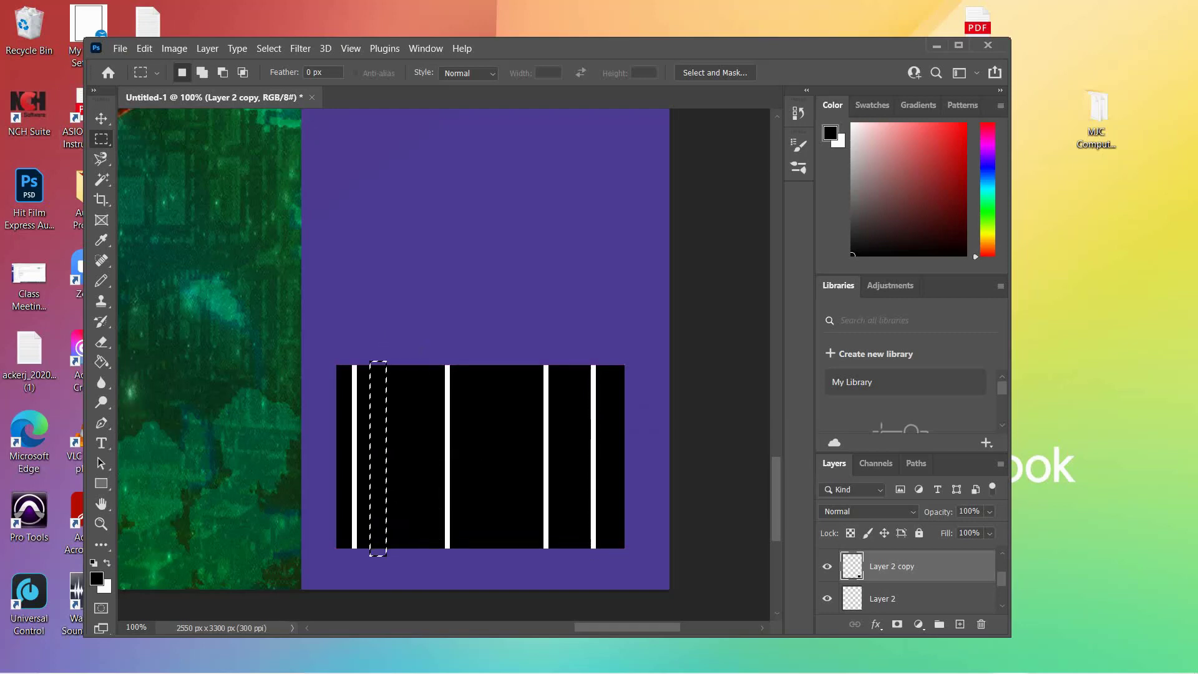
{"action": "left_click_drag", "start_coordinate": [380, 458], "coordinate": [375, 459]}
{"action": "key", "text": "ctrl+BackSpace"}
{"action": "left_click_drag", "start_coordinate": [375, 459], "coordinate": [494, 458]}
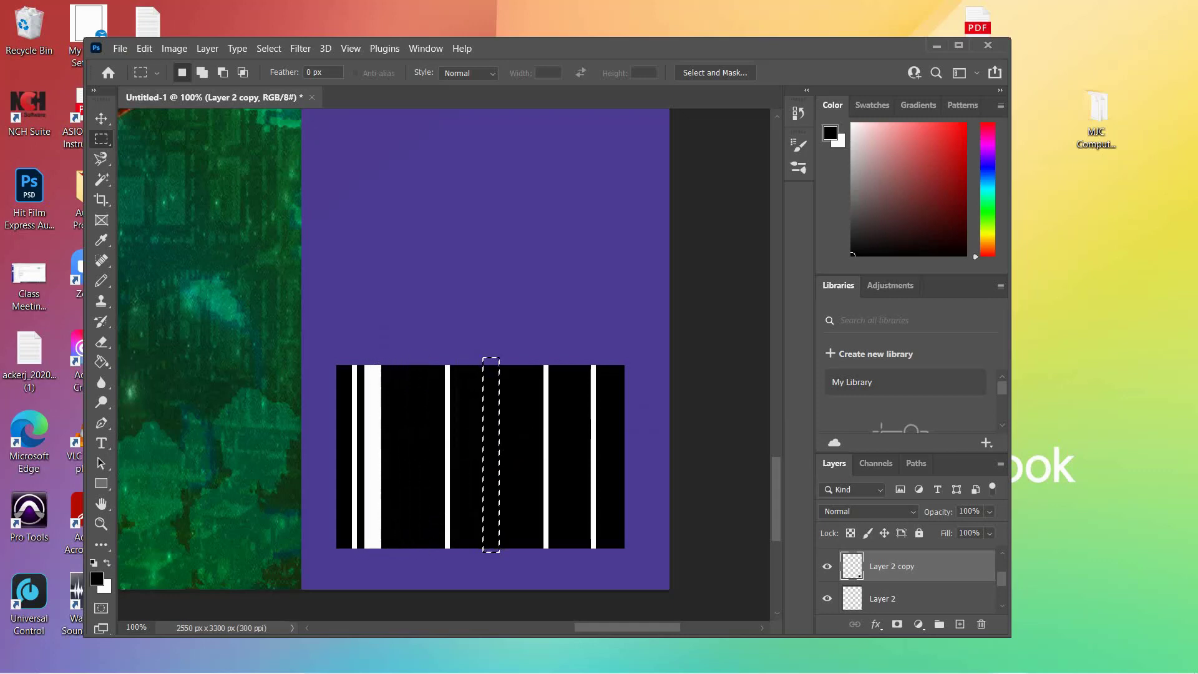
{"action": "key", "text": "ctrl+BackSpace"}
{"action": "left_click_drag", "start_coordinate": [493, 459], "coordinate": [421, 462]}
{"action": "key", "text": "ctrl+BackSpace"}
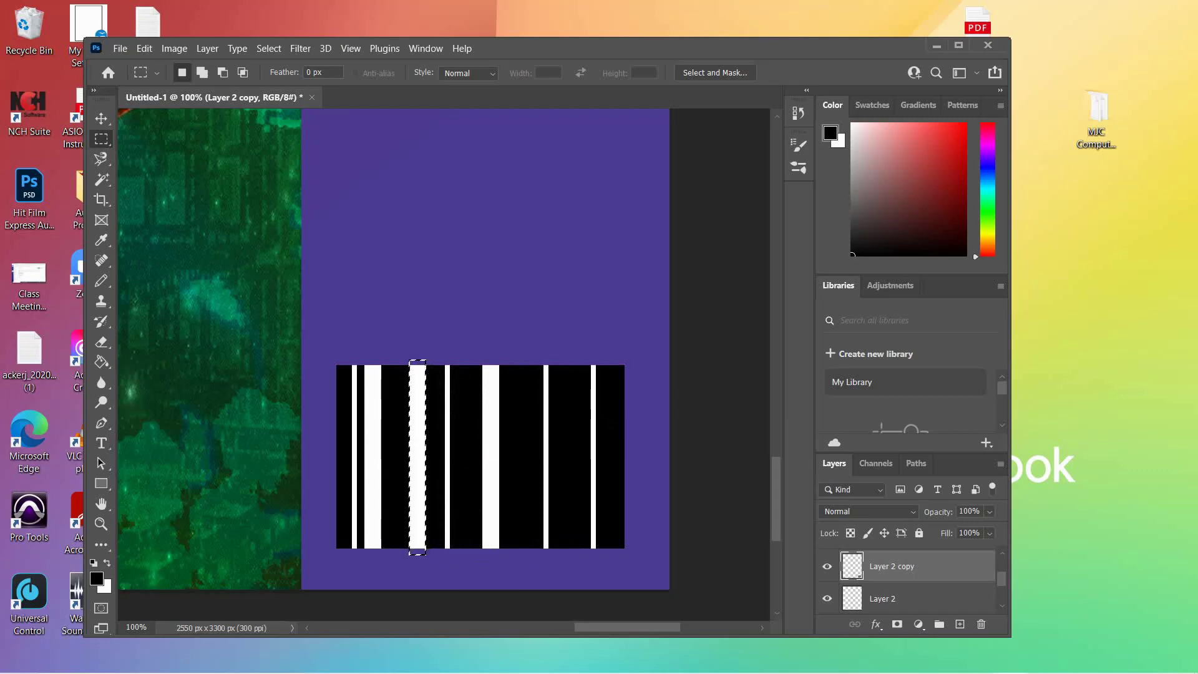
{"action": "key", "text": "ctrl+d"}
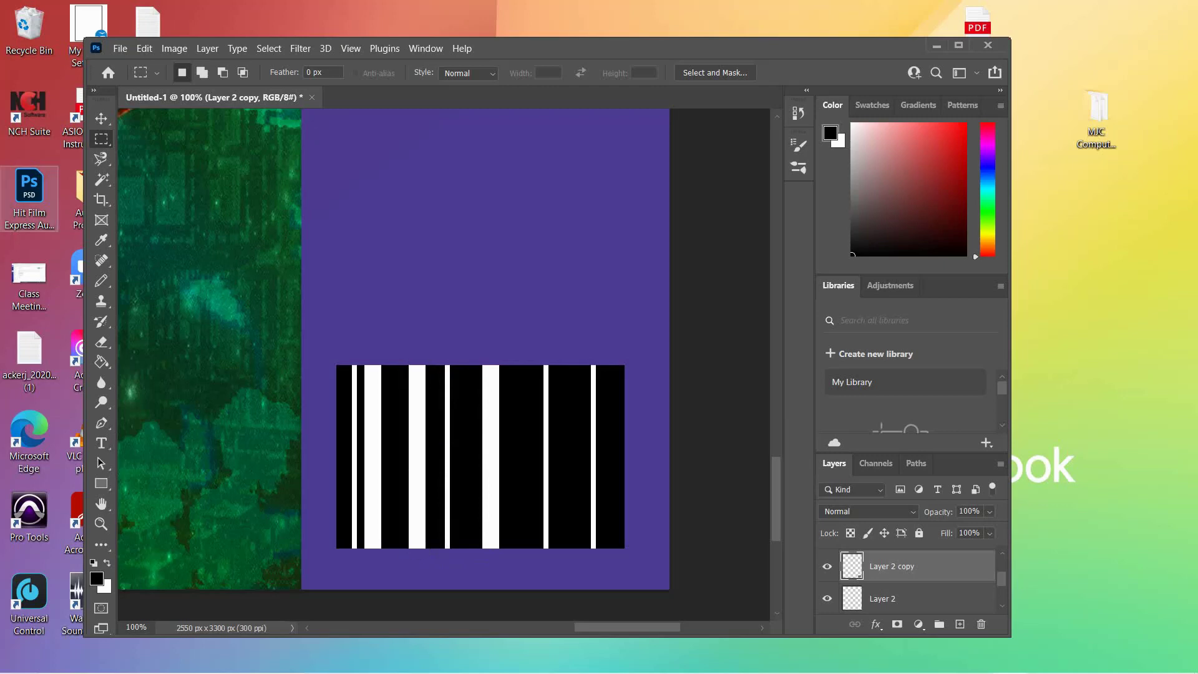
Cut five very narrow vertical strips from the barcode's remaining black areas, from right of centre to its left edge, and clear the selection.
{"action": "left_click_drag", "start_coordinate": [513, 362], "coordinate": [516, 565]}
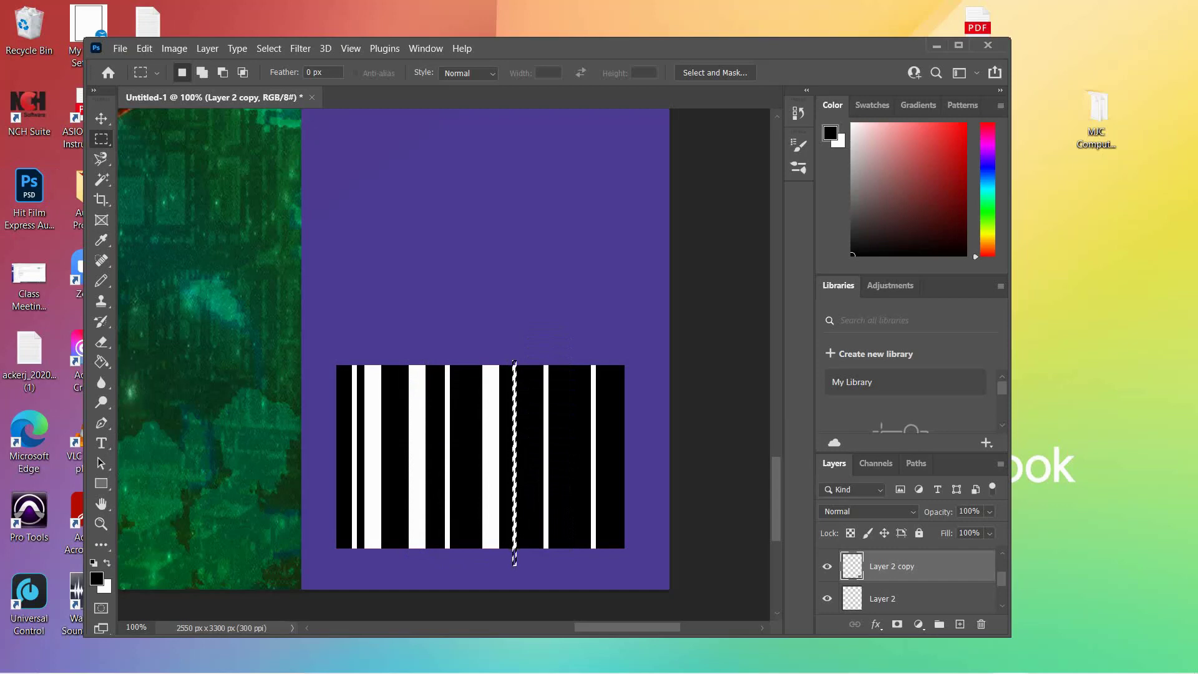
{"action": "left_click_drag", "start_coordinate": [518, 428], "coordinate": [464, 425]}
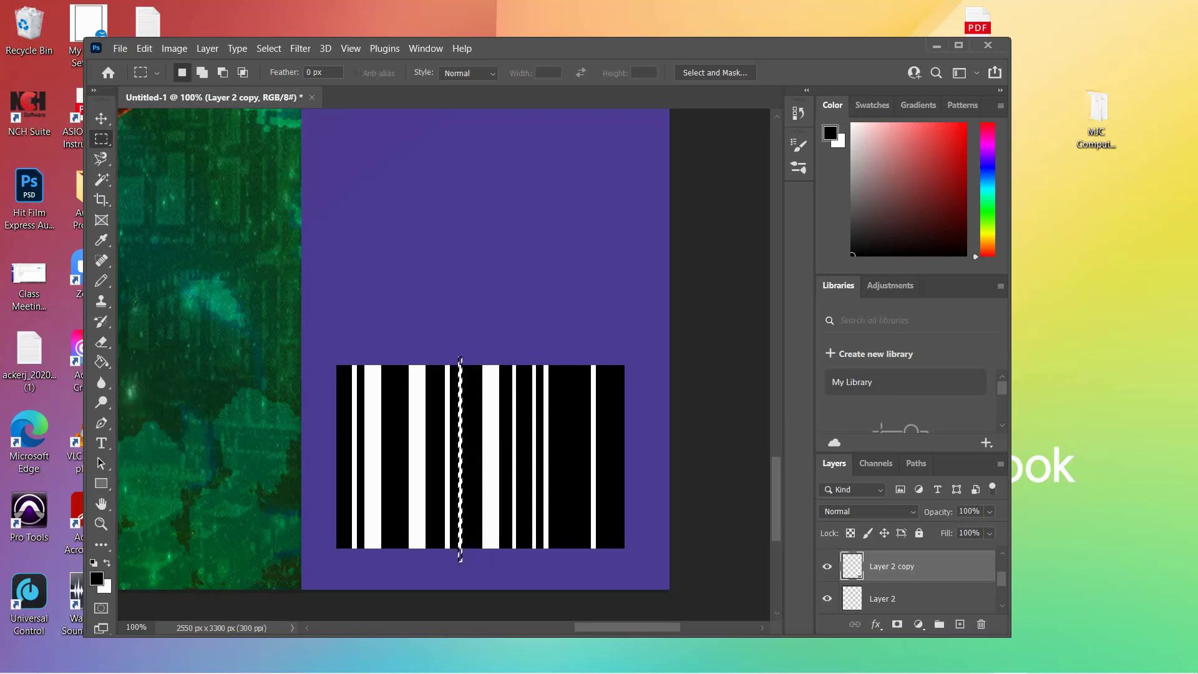
{"action": "left_click_drag", "start_coordinate": [464, 425], "coordinate": [405, 417]}
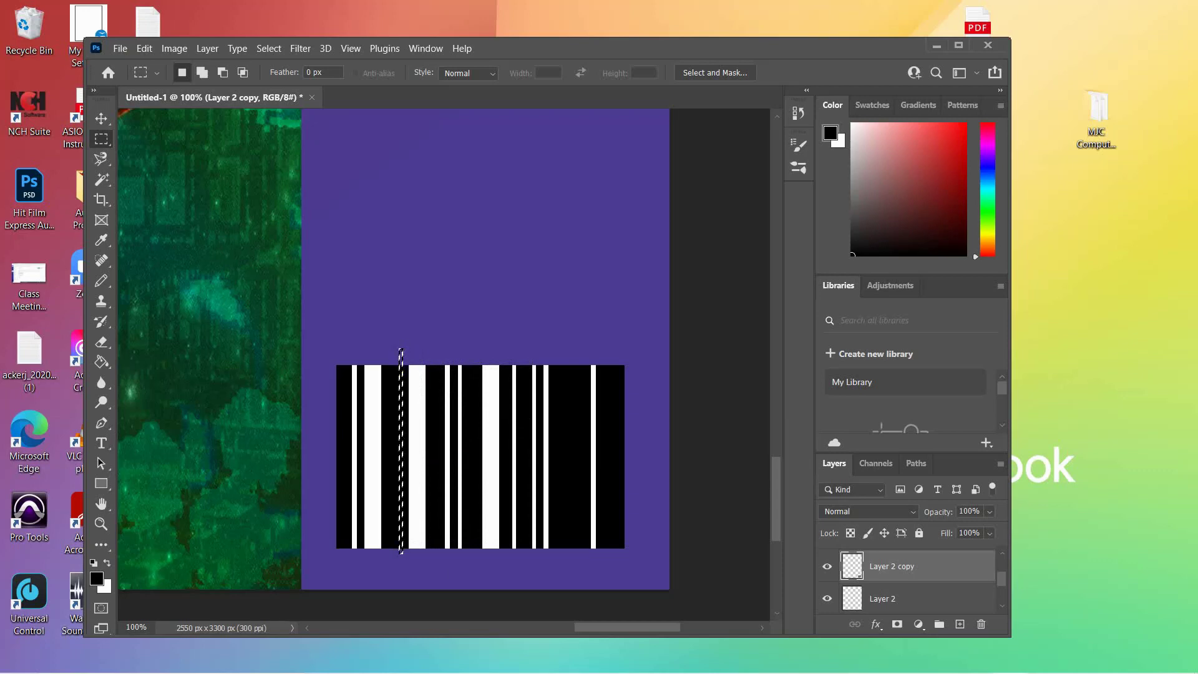
{"action": "left_click_drag", "start_coordinate": [405, 417], "coordinate": [347, 415]}
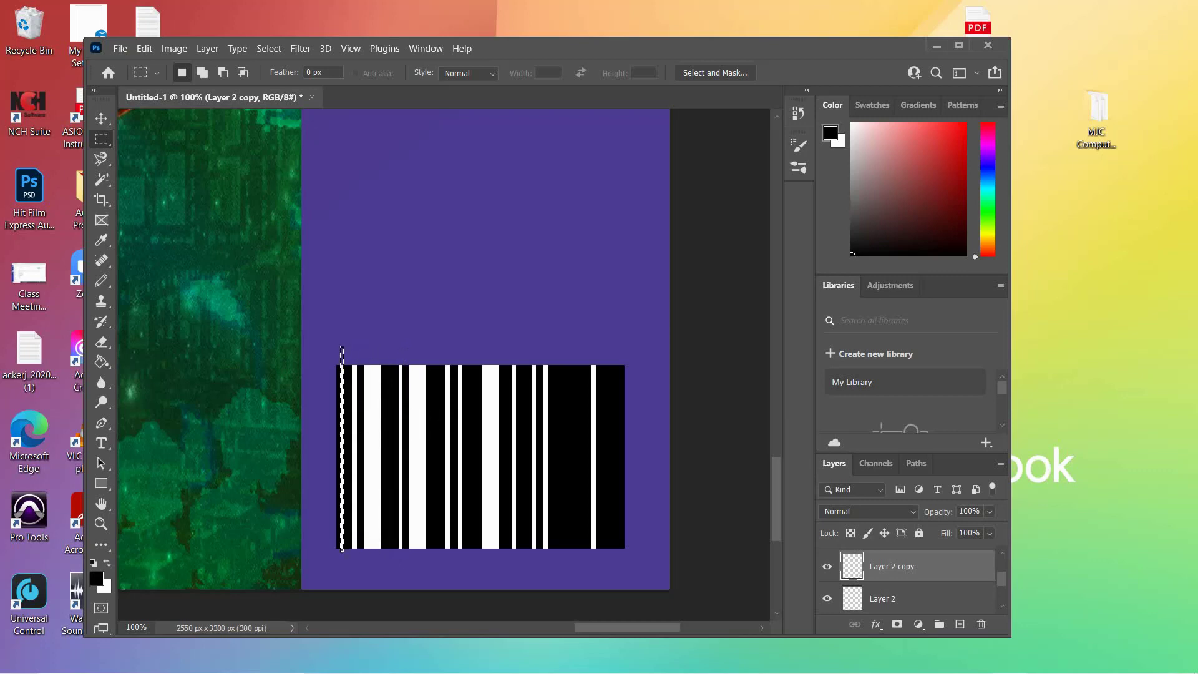
{"action": "key", "text": "ctrl+d"}
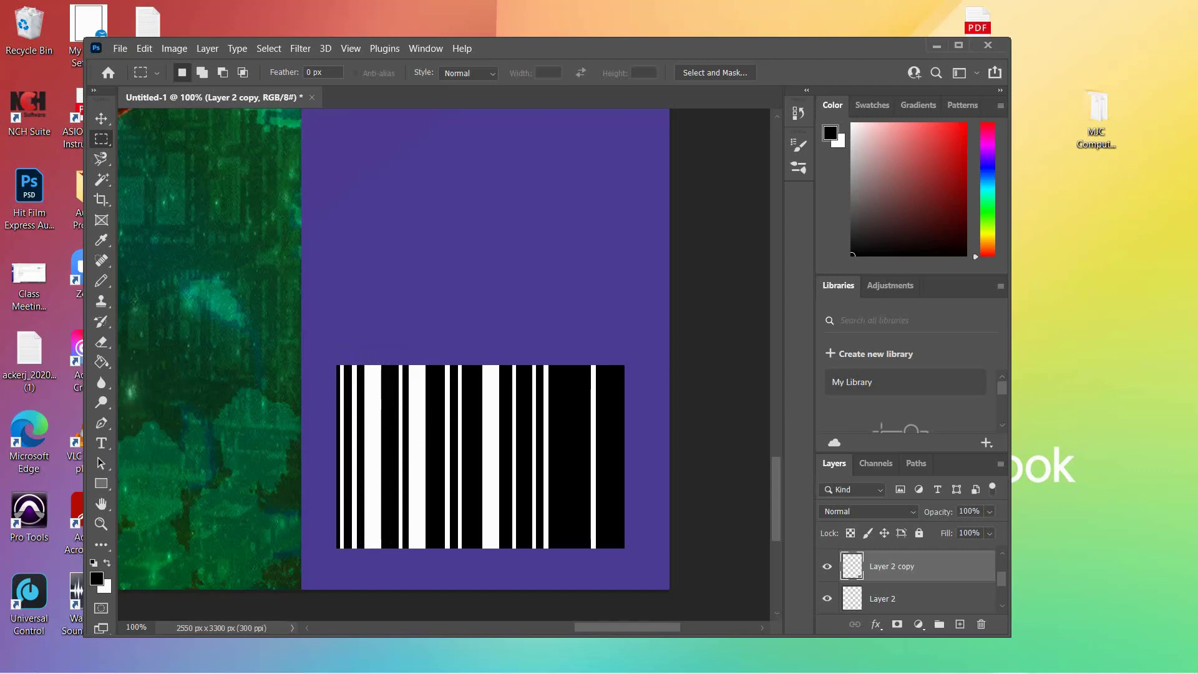
Cut three more narrow strips into the barcode: right of centre, near the right edge and left of centre, and clear the selection.
{"action": "left_click_drag", "start_coordinate": [570, 361], "coordinate": [568, 583]}
{"action": "mouse_move", "coordinate": [578, 445]}
{"action": "left_mouse_down"}
{"action": "mouse_move", "coordinate": [565, 445]}
{"action": "mouse_move", "coordinate": [572, 462]}
{"action": "left_mouse_up"}
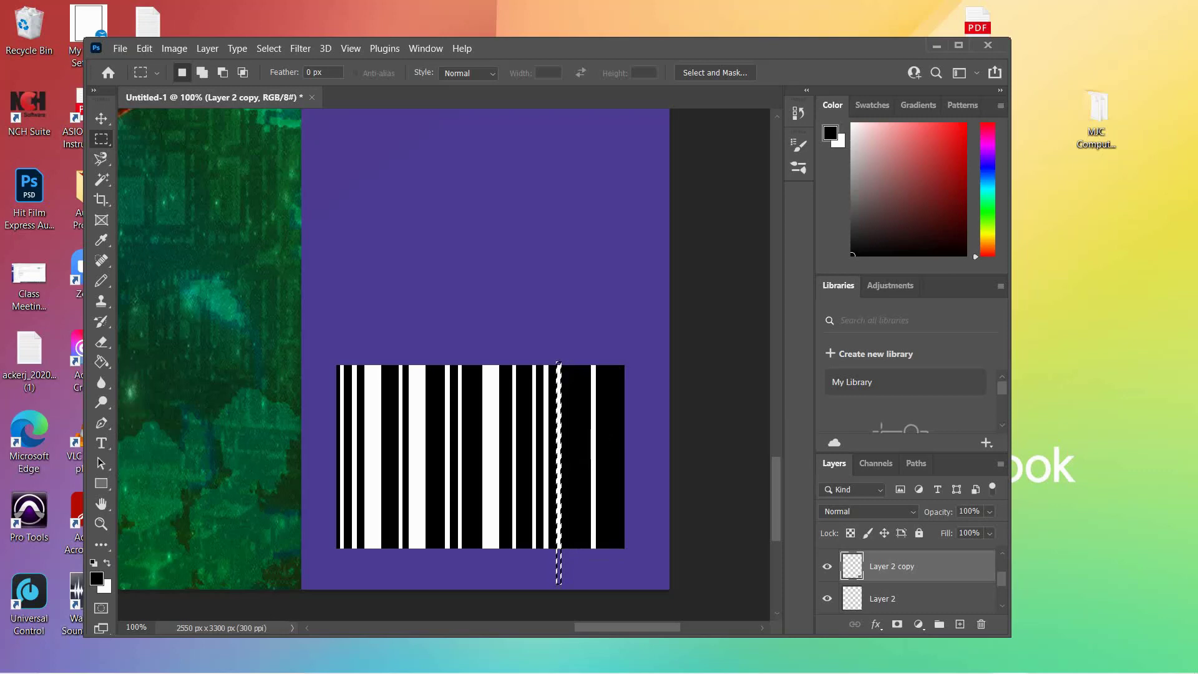
{"action": "left_click_drag", "start_coordinate": [568, 446], "coordinate": [626, 447]}
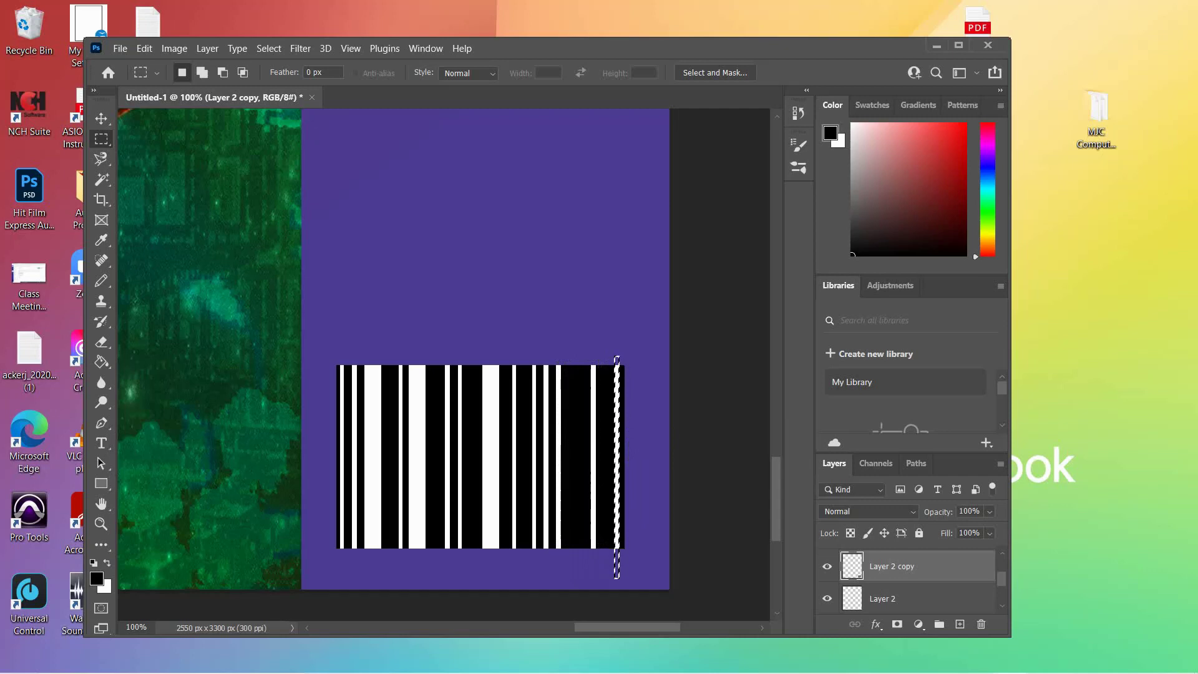
{"action": "left_click_drag", "start_coordinate": [626, 430], "coordinate": [447, 422]}
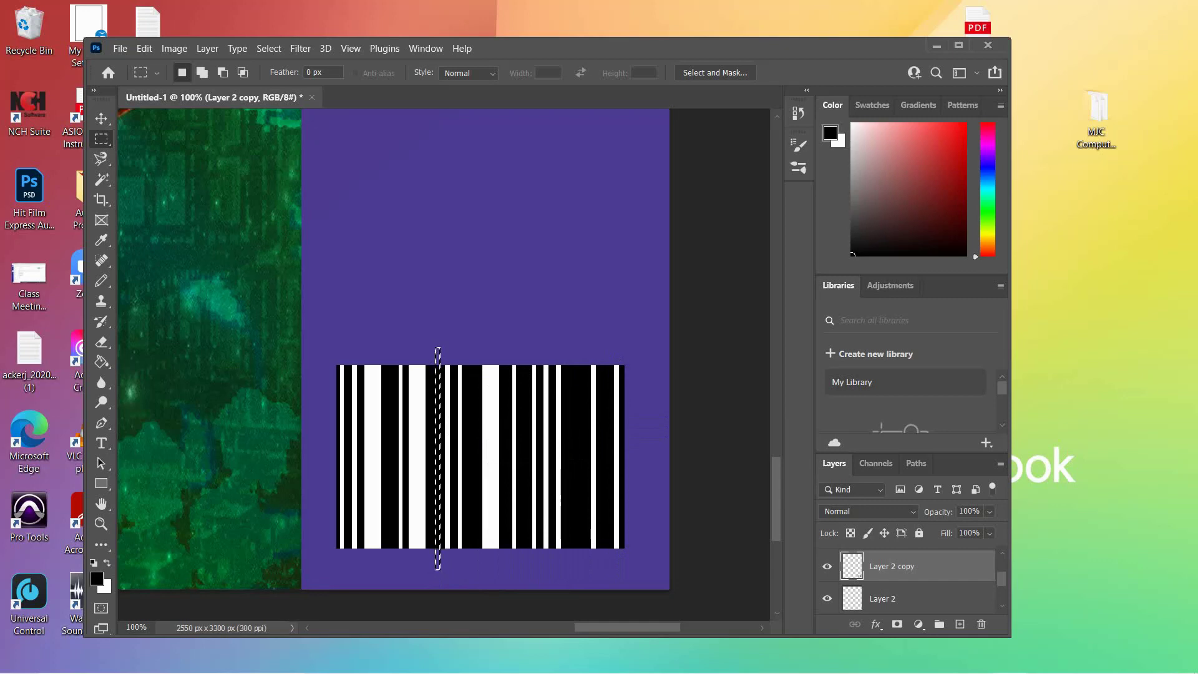
{"action": "key", "text": "ctrl+d"}
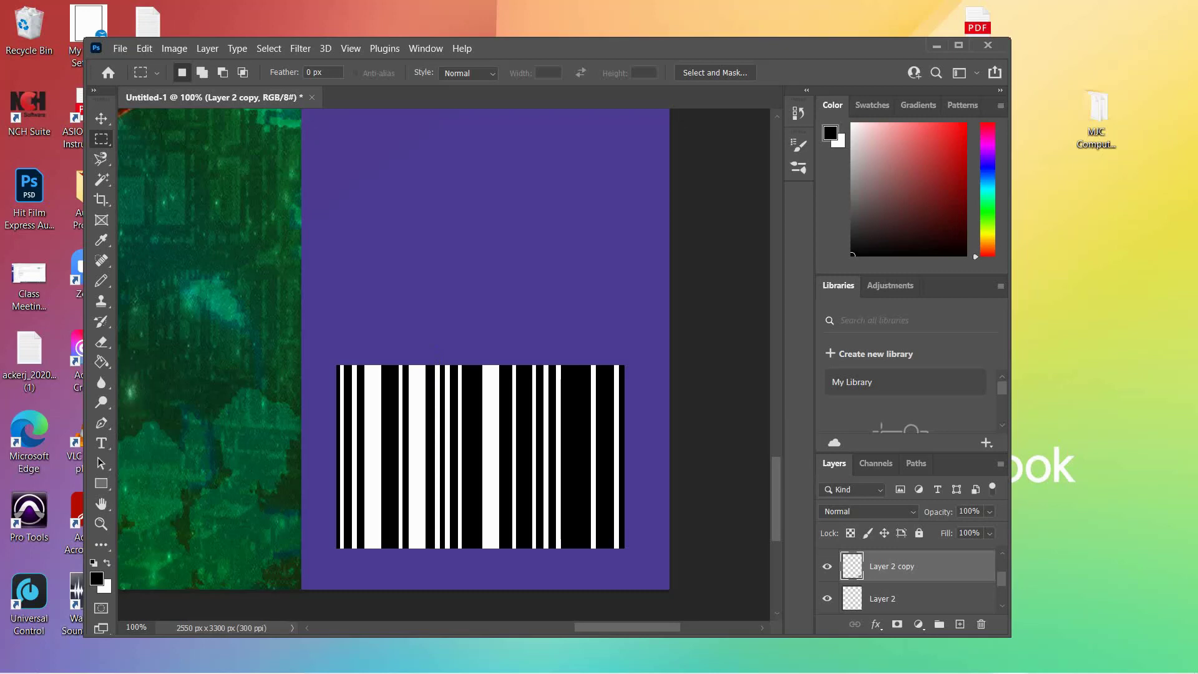
Cut three more narrow vertical strips into the barcode, two in its right part and one near its centre, and clear the selection.
{"action": "left_click_drag", "start_coordinate": [570, 358], "coordinate": [576, 560]}
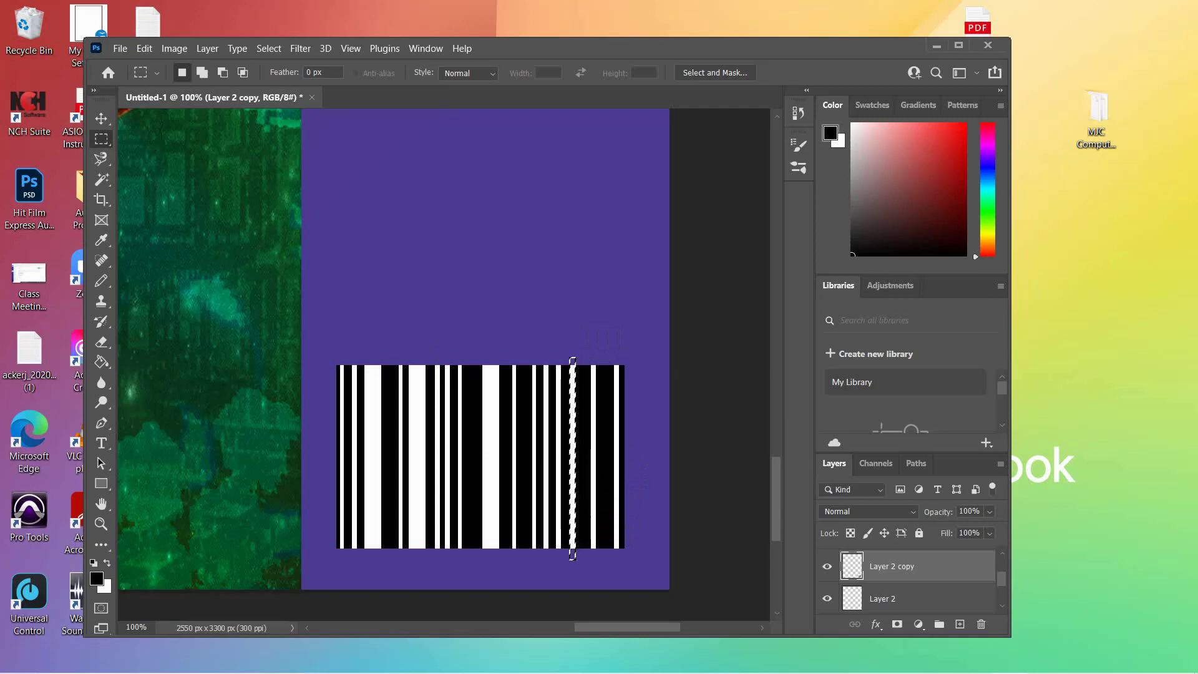
{"action": "left_click_drag", "start_coordinate": [574, 555], "coordinate": [475, 553]}
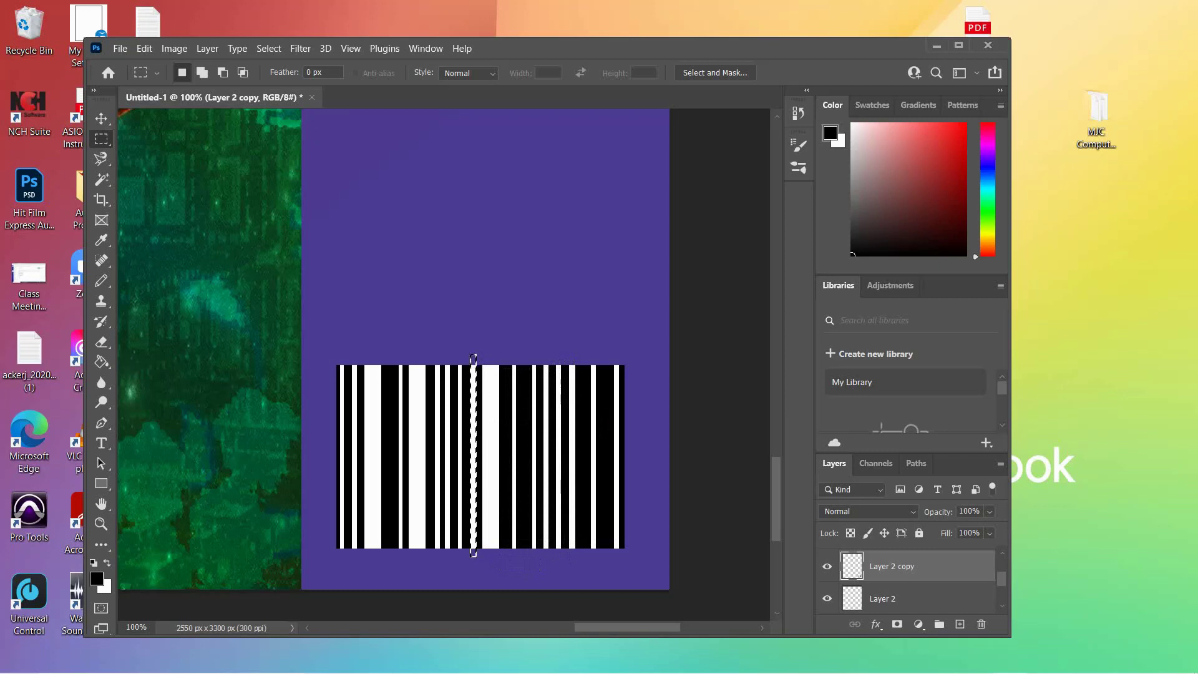
{"action": "left_click", "coordinate": [146, 72]}
{"action": "left_click_drag", "start_coordinate": [599, 358], "coordinate": [602, 572]}
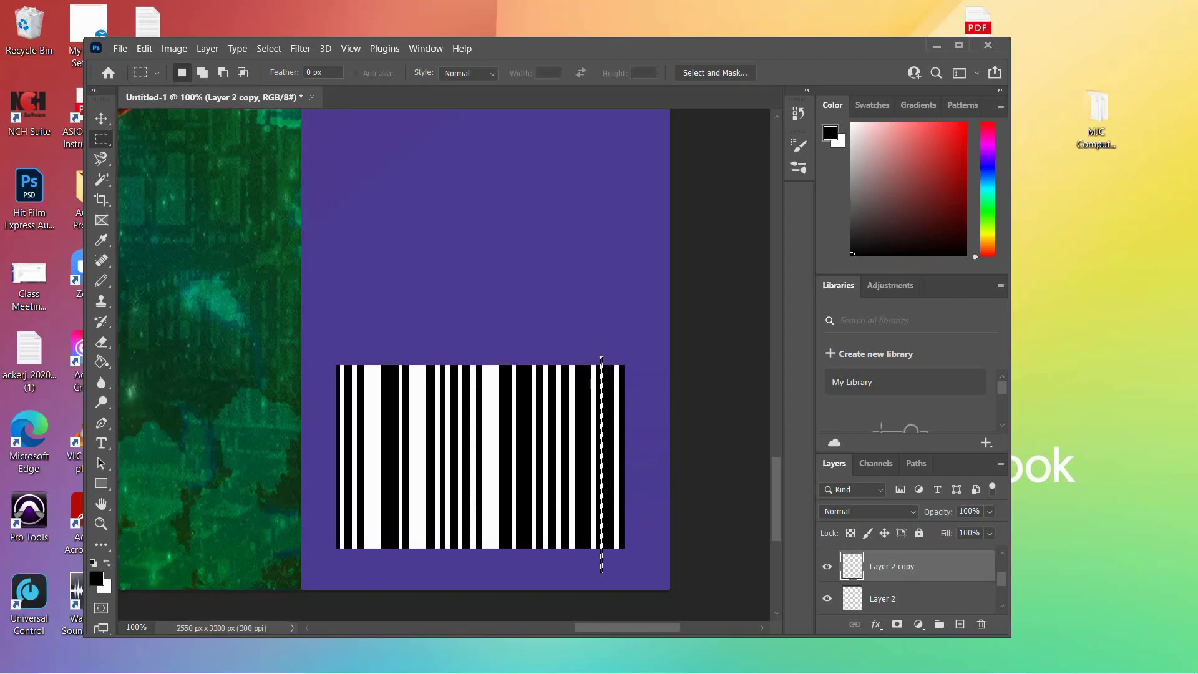
{"action": "key", "text": "ctrl+d"}
Hide the fractal-1120769_640 photo layer and the gradient background on Layer 1.
{"action": "scroll", "coordinate": [905, 581], "scroll_direction": "down", "scroll_amount": 1}
{"action": "scroll", "coordinate": [905, 581], "scroll_direction": "up", "scroll_amount": 1}
{"action": "scroll", "coordinate": [905, 580], "scroll_direction": "down", "scroll_amount": 1}
{"action": "scroll", "coordinate": [905, 580], "scroll_direction": "down", "scroll_amount": 1}
{"action": "scroll", "coordinate": [906, 580], "scroll_direction": "down", "scroll_amount": 1}
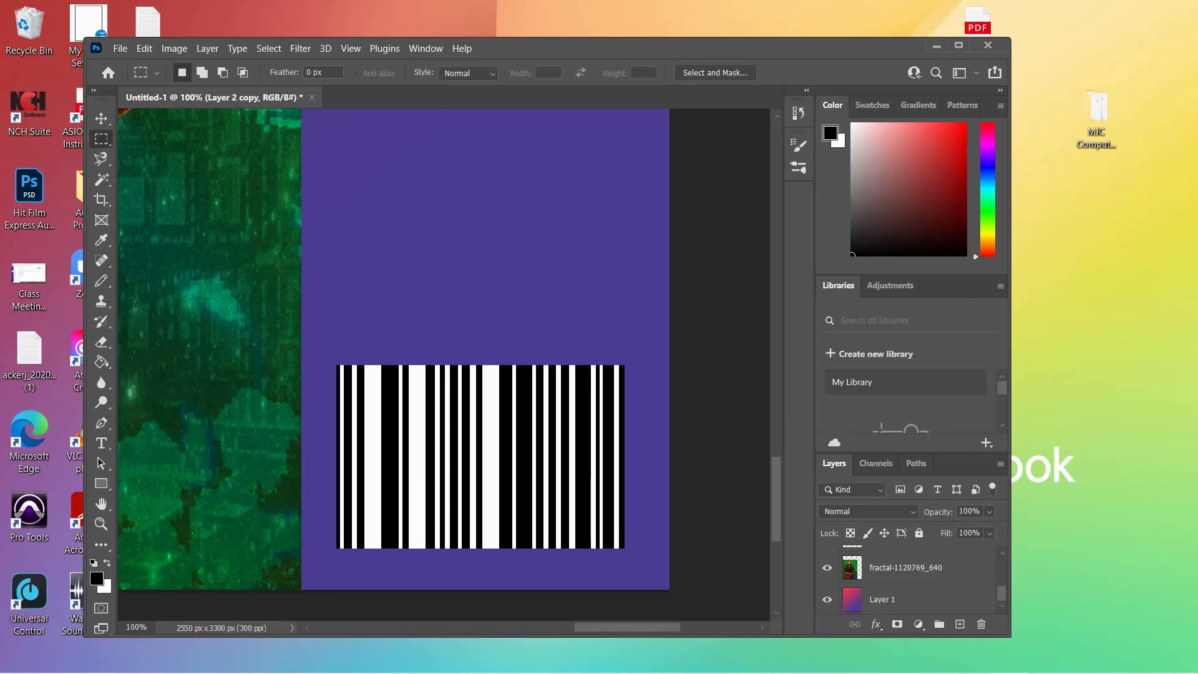
{"action": "left_click", "coordinate": [827, 567]}
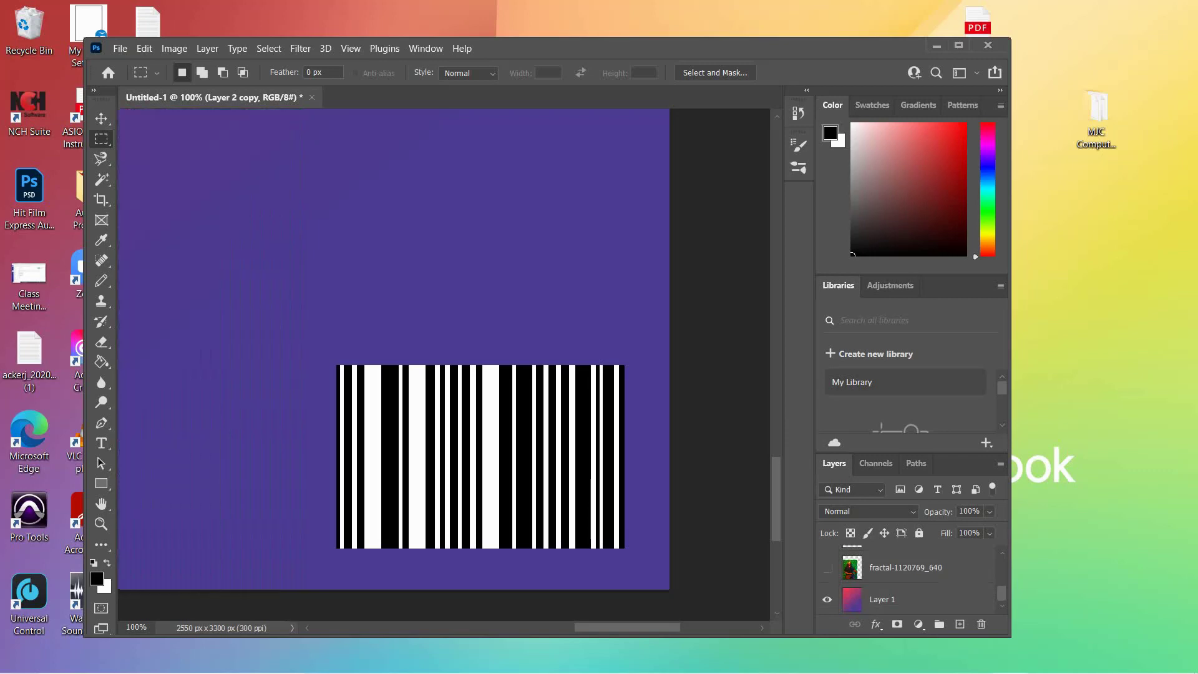
{"action": "left_click", "coordinate": [827, 599]}
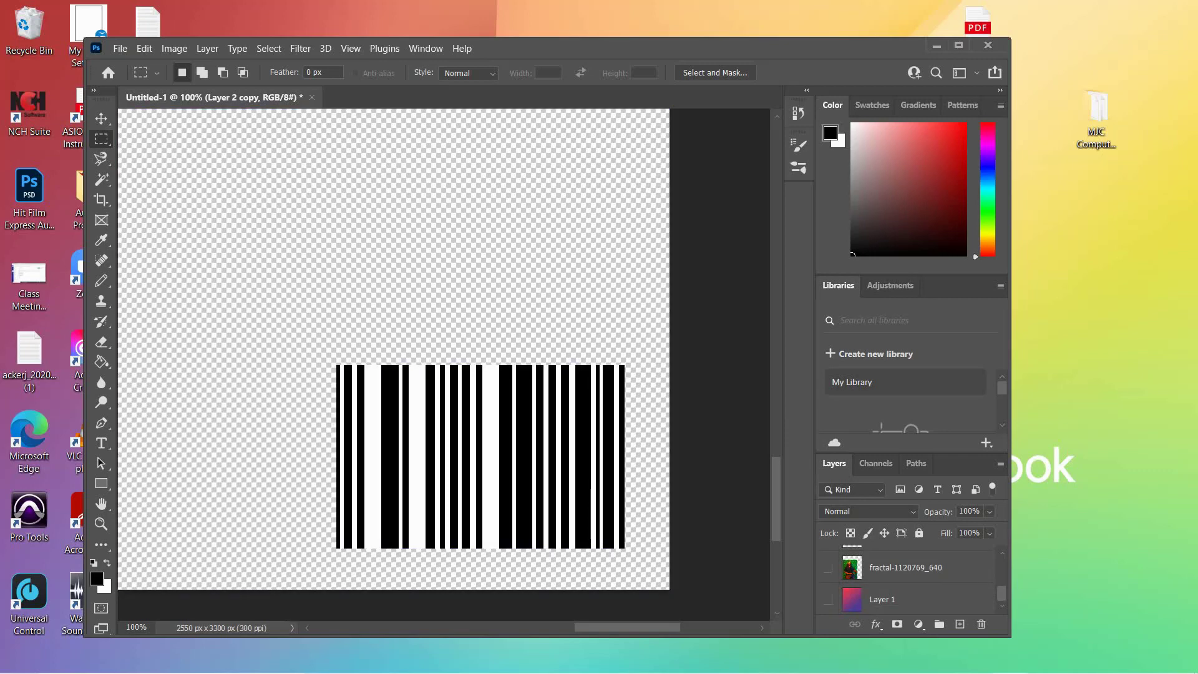
Merge the visible barcode layers, Layer 2 copy and Layer 2, into one layer.
{"action": "scroll", "coordinate": [906, 581], "scroll_direction": "up", "scroll_amount": 2}
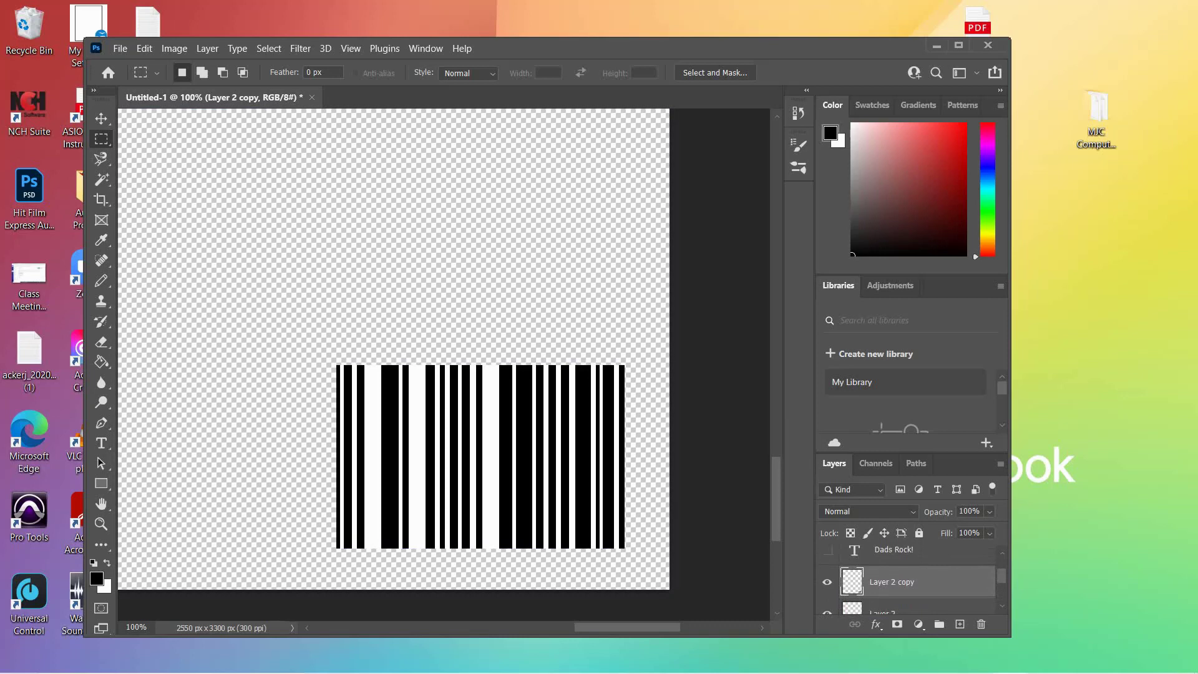
{"action": "scroll", "coordinate": [912, 581], "scroll_direction": "down", "scroll_amount": 1}
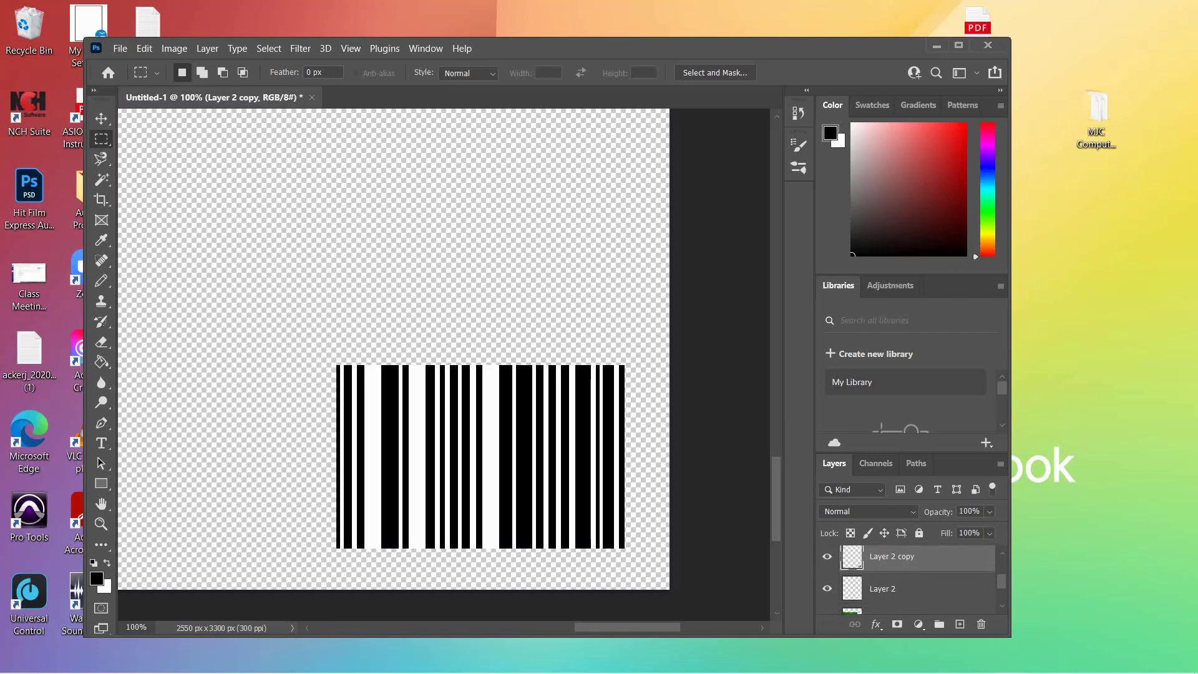
{"action": "left_click", "coordinate": [207, 49]}
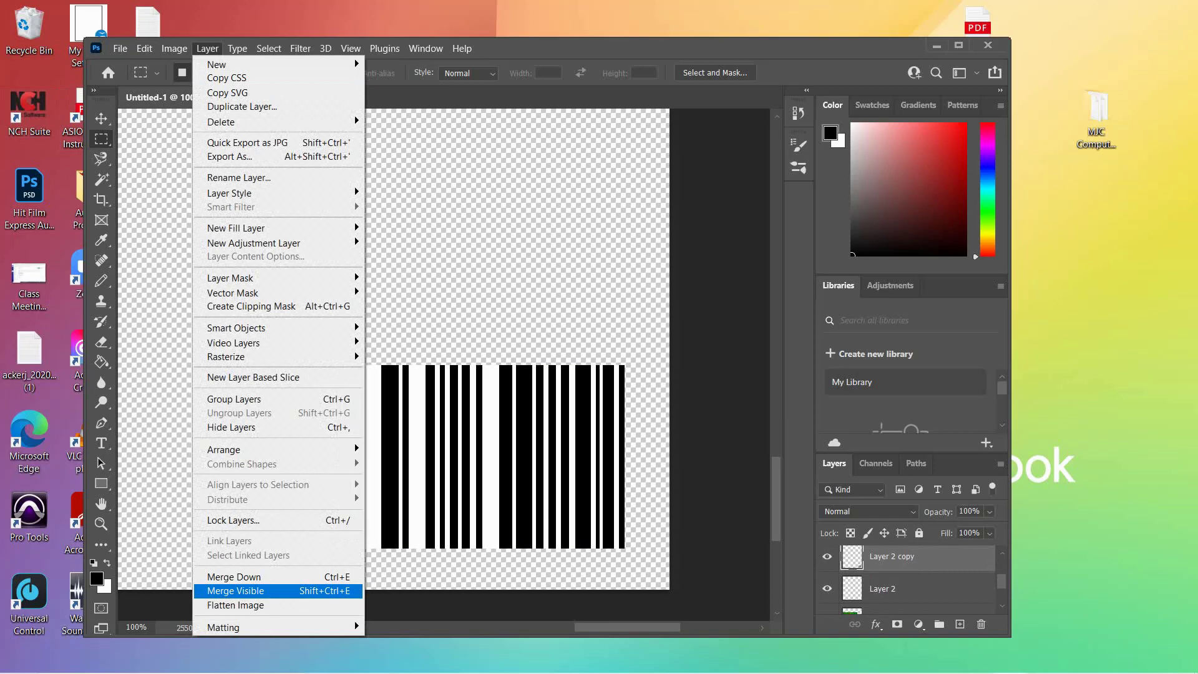
{"action": "left_click", "coordinate": [235, 590]}
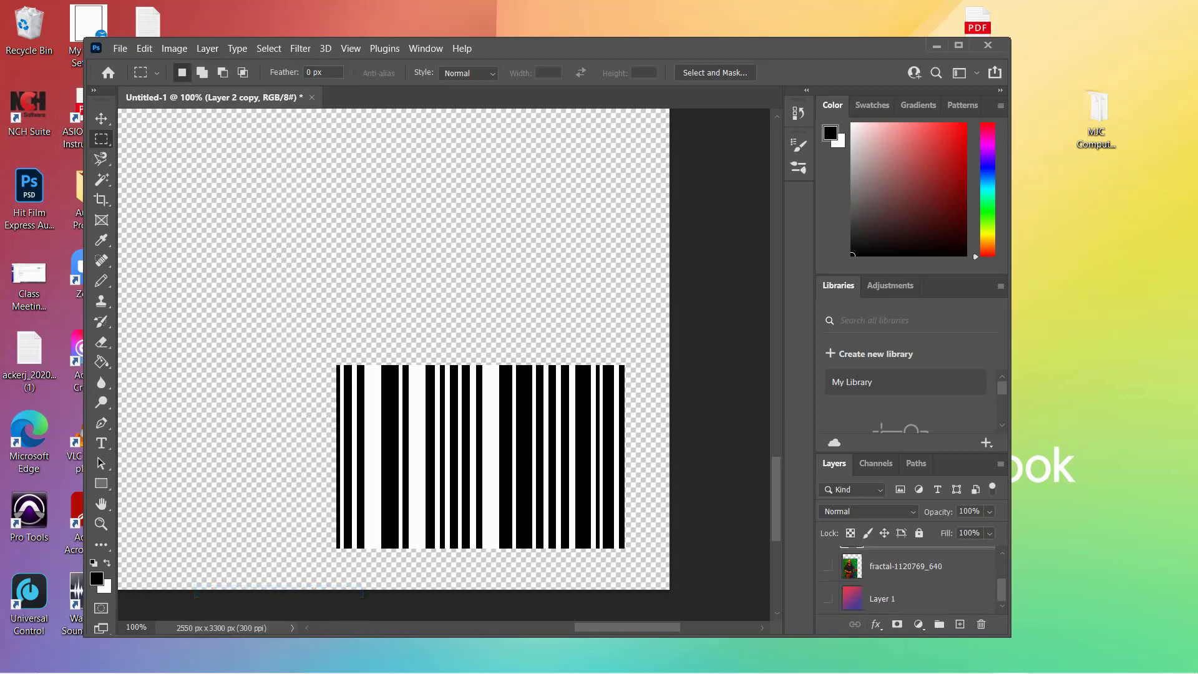
Rename the merged barcode layer as Bar Code.
{"action": "key", "text": "ctrl+comma"}
{"action": "key", "text": "ctrl+comma"}
{"action": "double_click", "coordinate": [892, 578]}
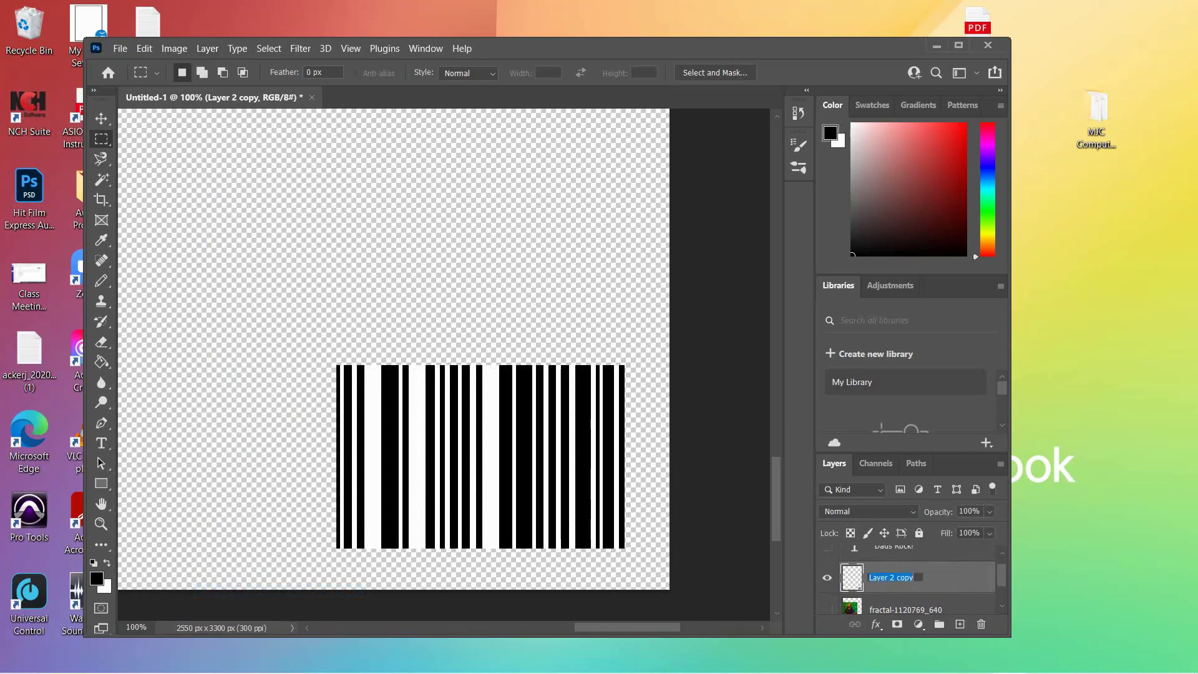
{"action": "type", "text": "Bar Code"}
{"action": "key", "text": "Return"}
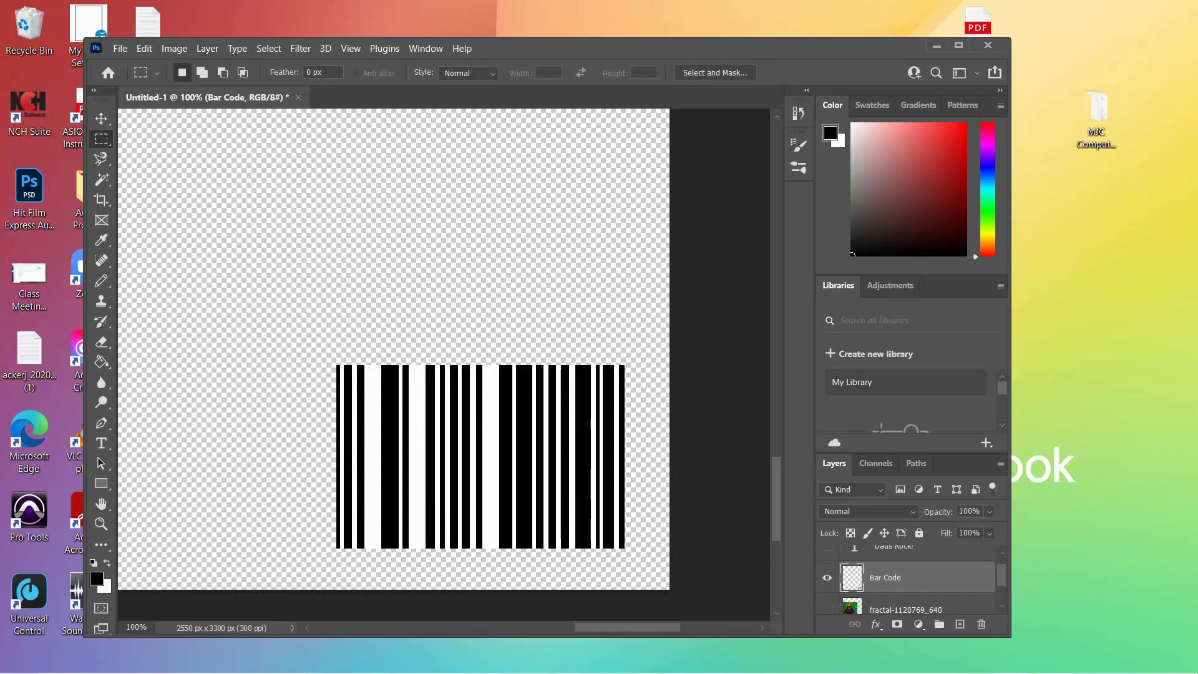
Show the fractal-1120769_640 photo, the Dads Rock! title and the gradient background Layer 1 again.
{"action": "left_click", "coordinate": [827, 609]}
{"action": "left_click", "coordinate": [827, 548]}
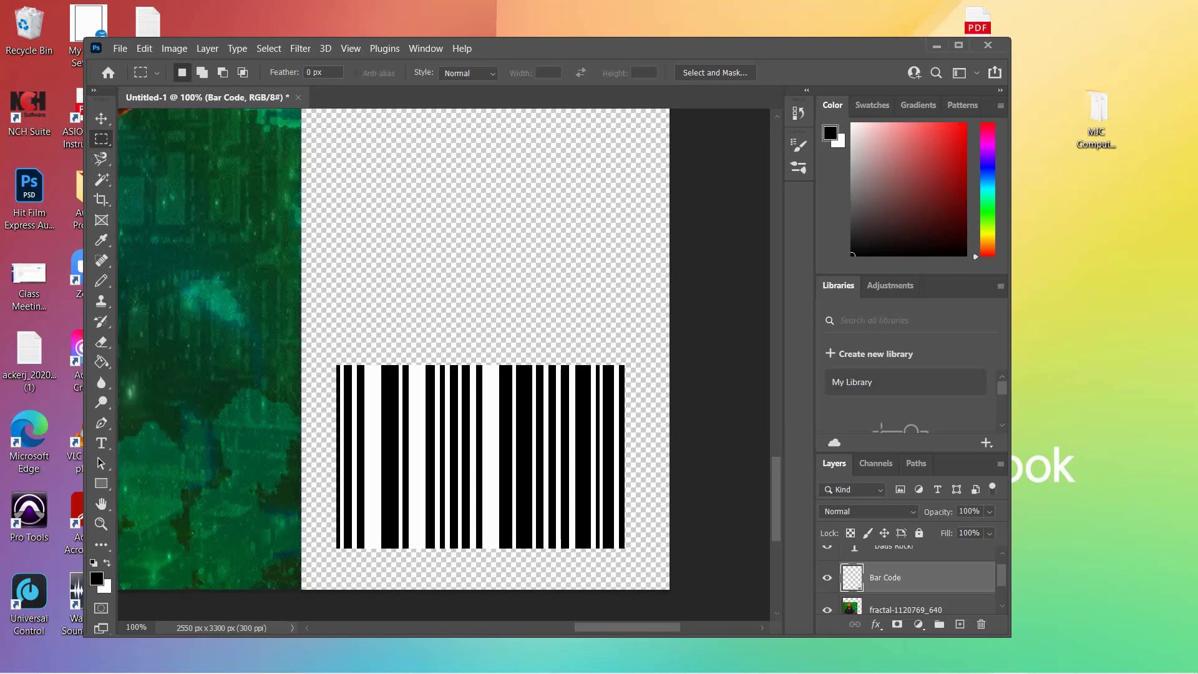
{"action": "scroll", "coordinate": [906, 577], "scroll_direction": "down", "scroll_amount": 2}
{"action": "left_click", "coordinate": [827, 599]}
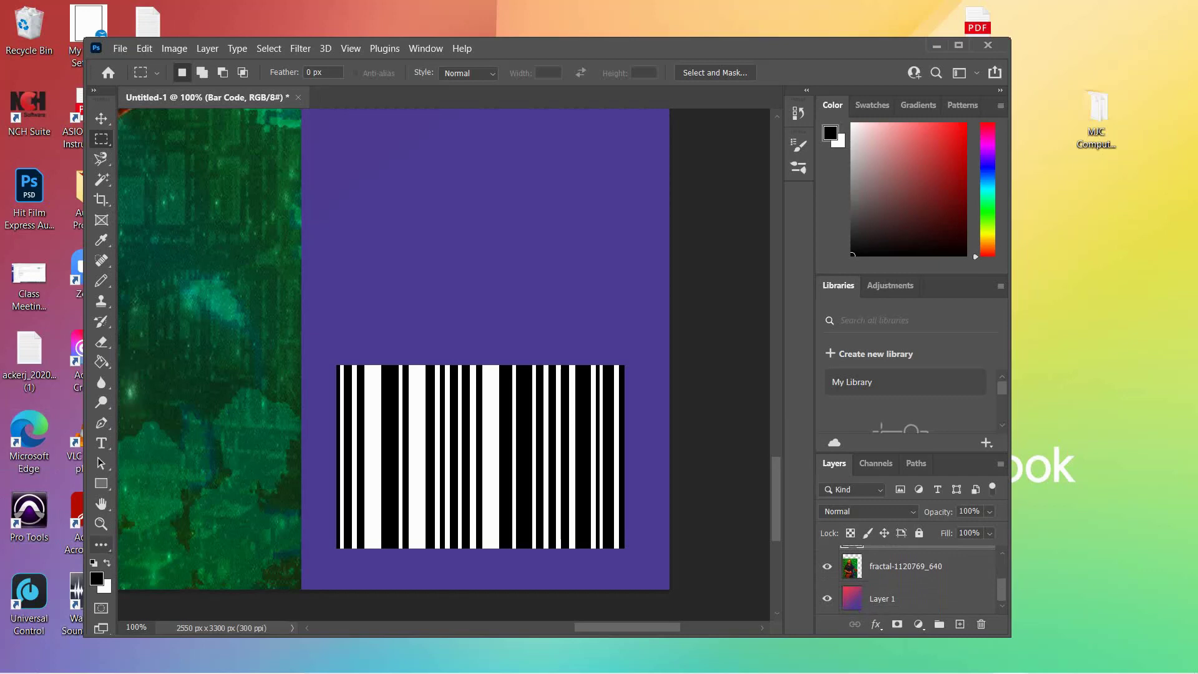
Move the barcode slightly upward in the cover's lower-right corner.
{"action": "key", "text": "z"}
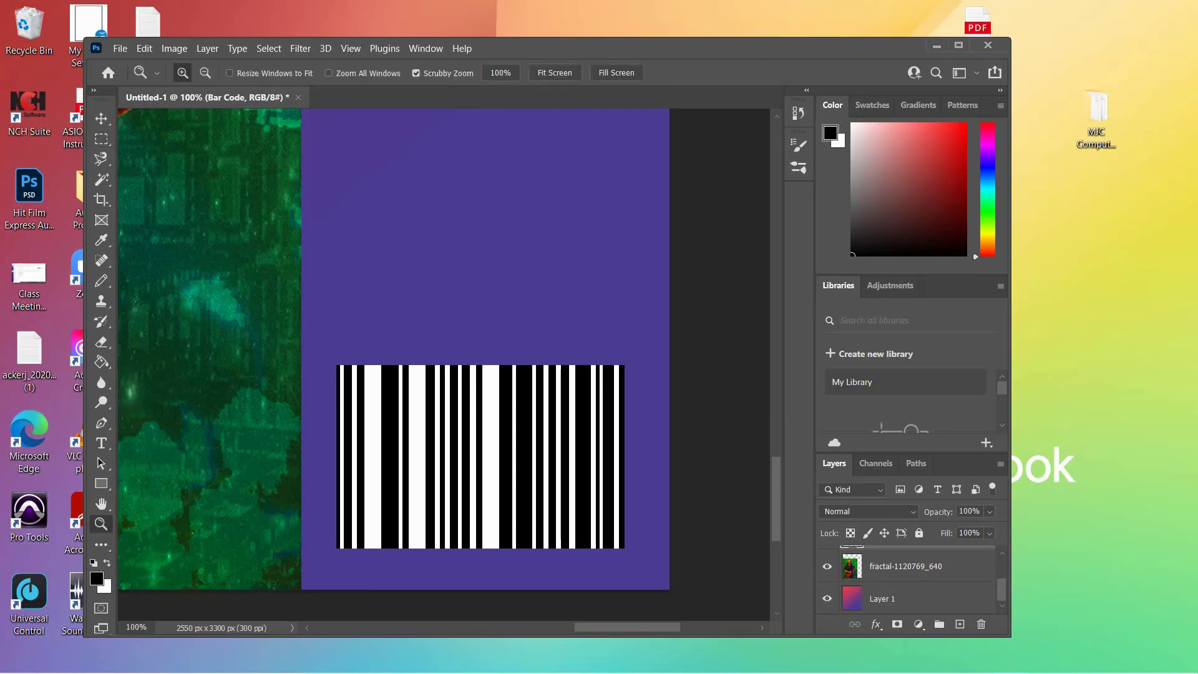
{"action": "left_click", "coordinate": [325, 510], "text": "alt"}
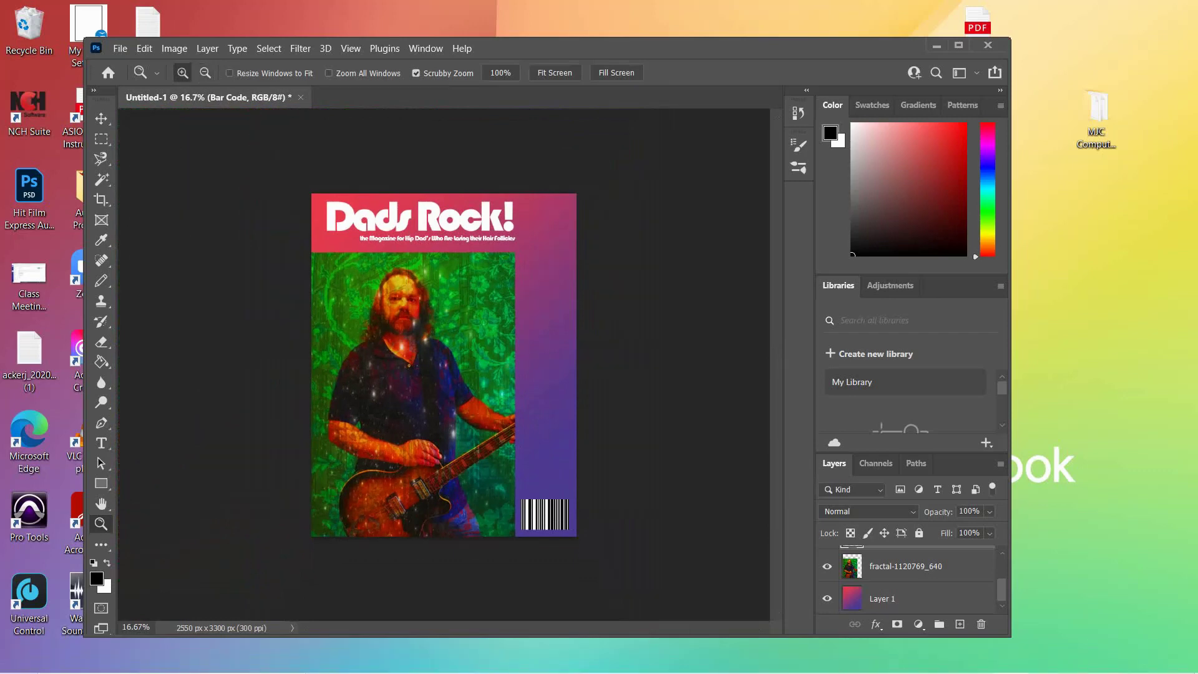
{"action": "scroll", "coordinate": [911, 581], "scroll_direction": "up", "scroll_amount": 2}
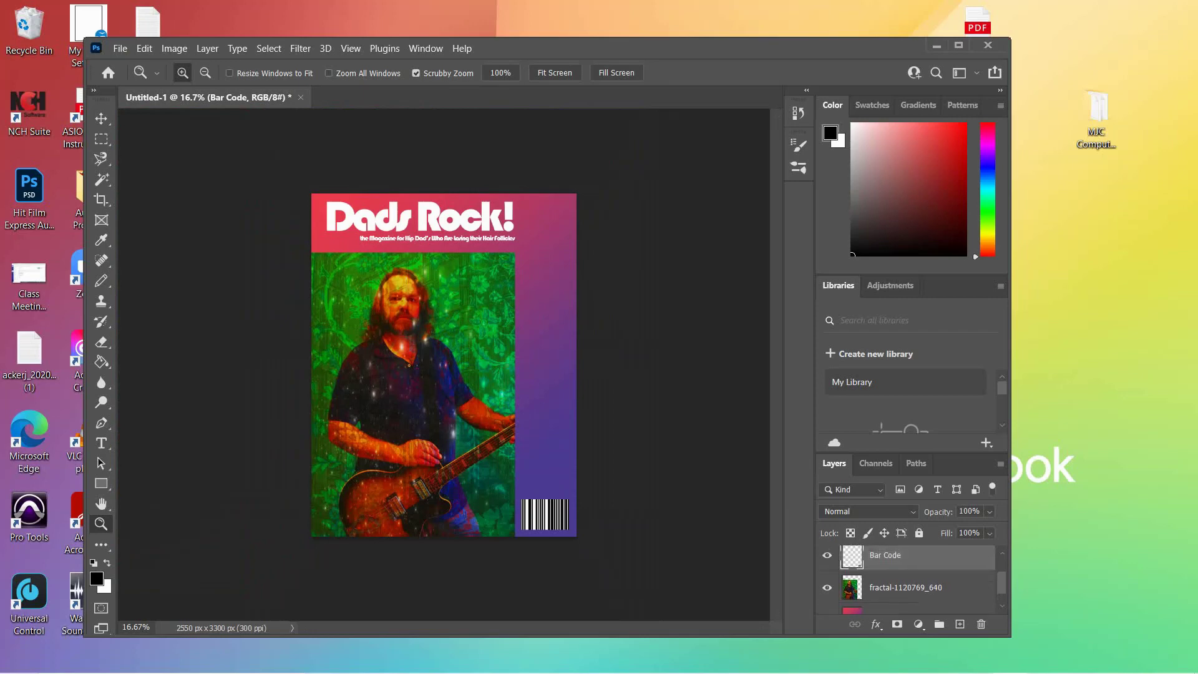
{"action": "left_click", "coordinate": [102, 118]}
{"action": "left_click_drag", "start_coordinate": [544, 512], "coordinate": [543, 499]}
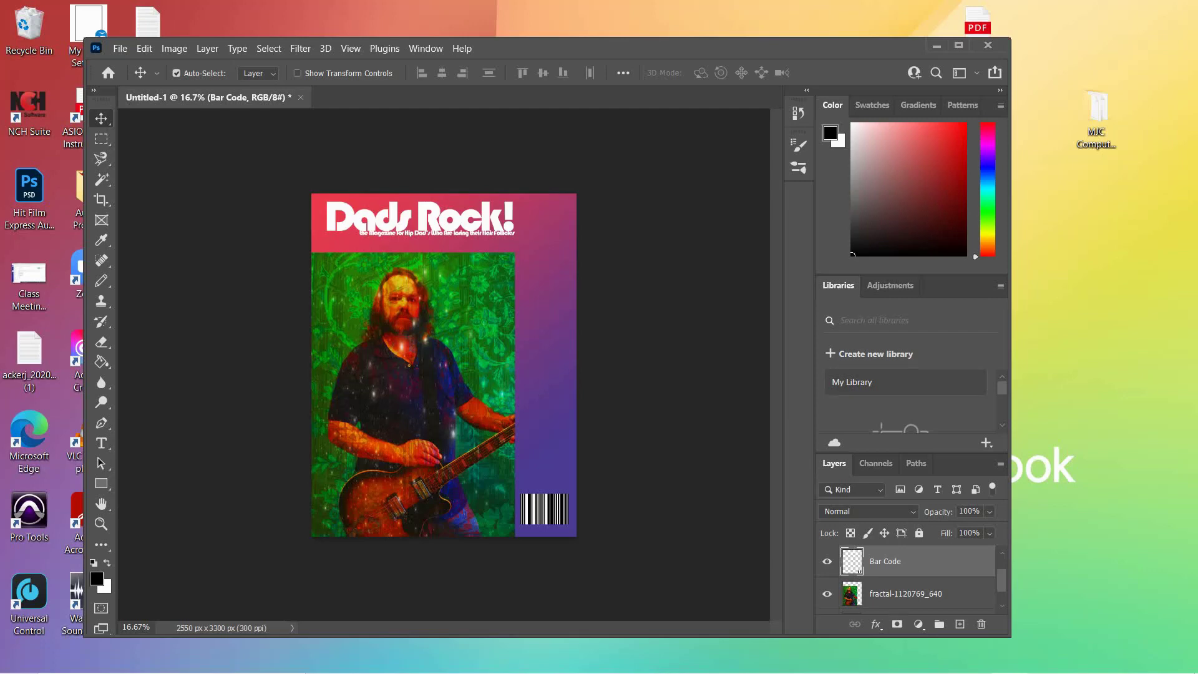
Open the Guitar Player cover image from the #8 -- Personal Magazine Cover folder, examine its barcode, and return to Photoshop.
{"action": "double_click", "coordinate": [1097, 119]}
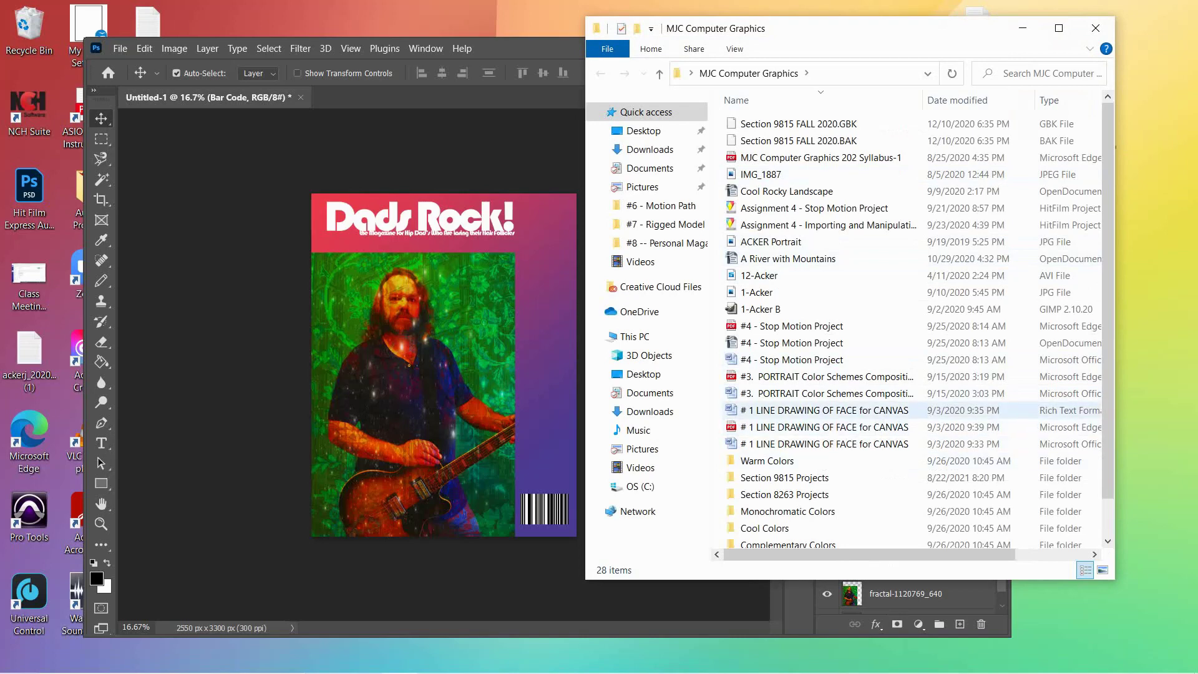
{"action": "scroll", "coordinate": [781, 524], "scroll_direction": "down", "scroll_amount": 1}
{"action": "double_click", "coordinate": [780, 523]}
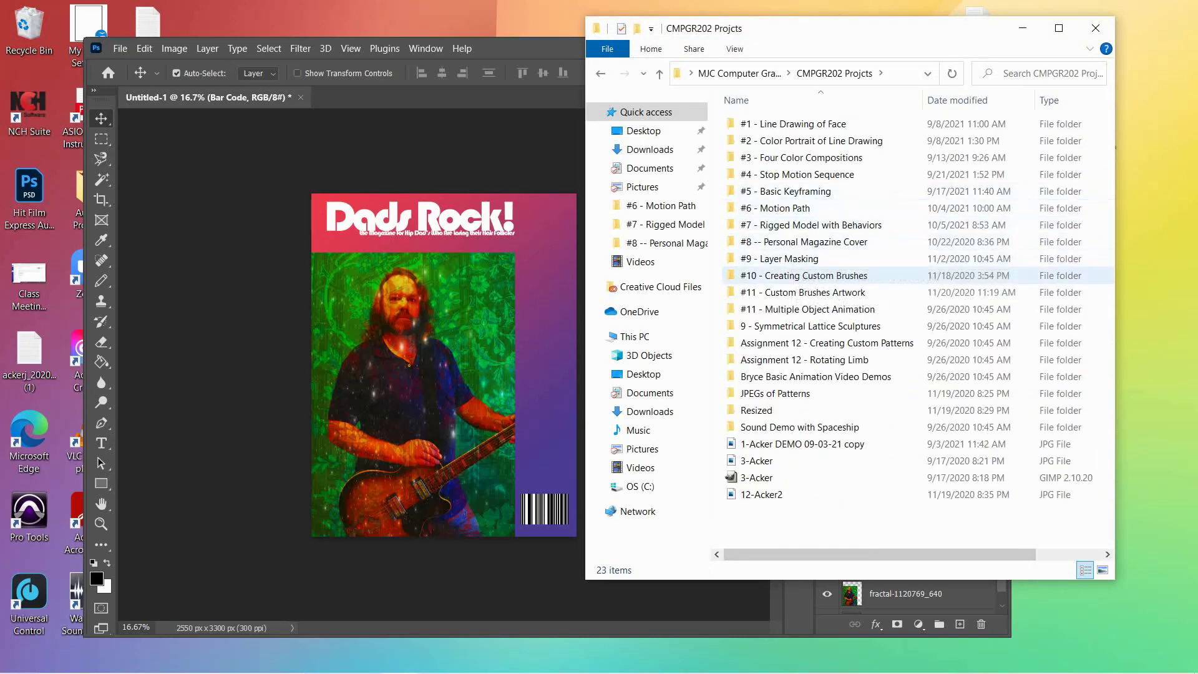
{"action": "double_click", "coordinate": [804, 242]}
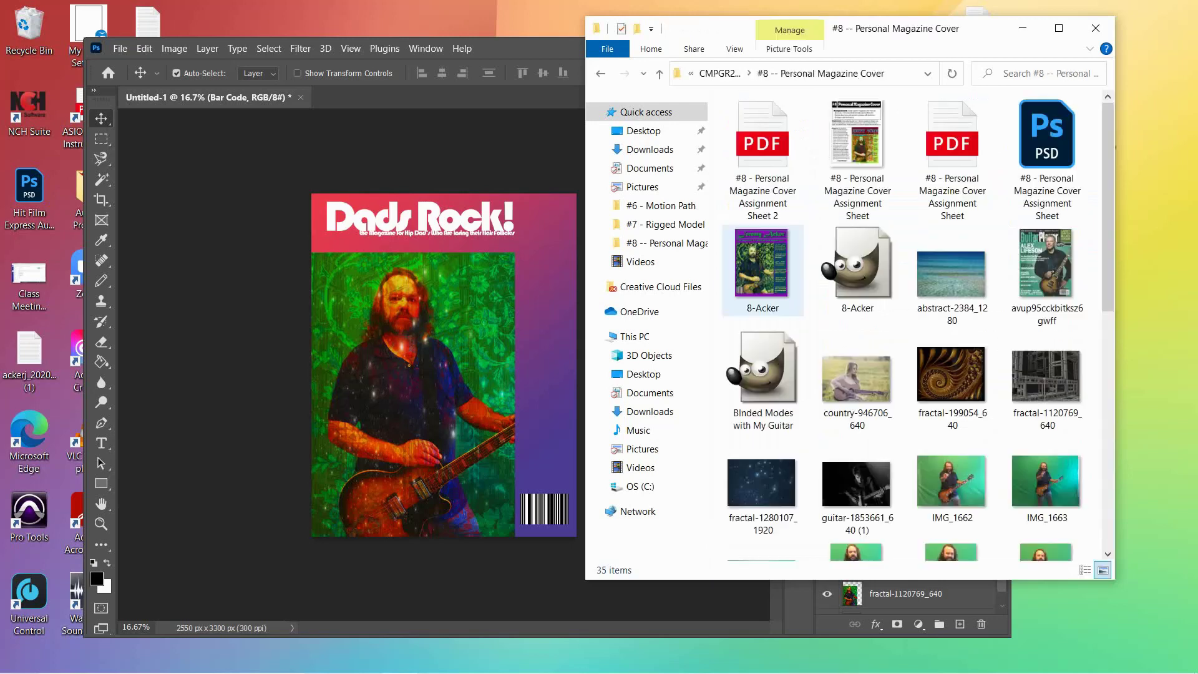
{"action": "left_click", "coordinate": [1047, 276]}
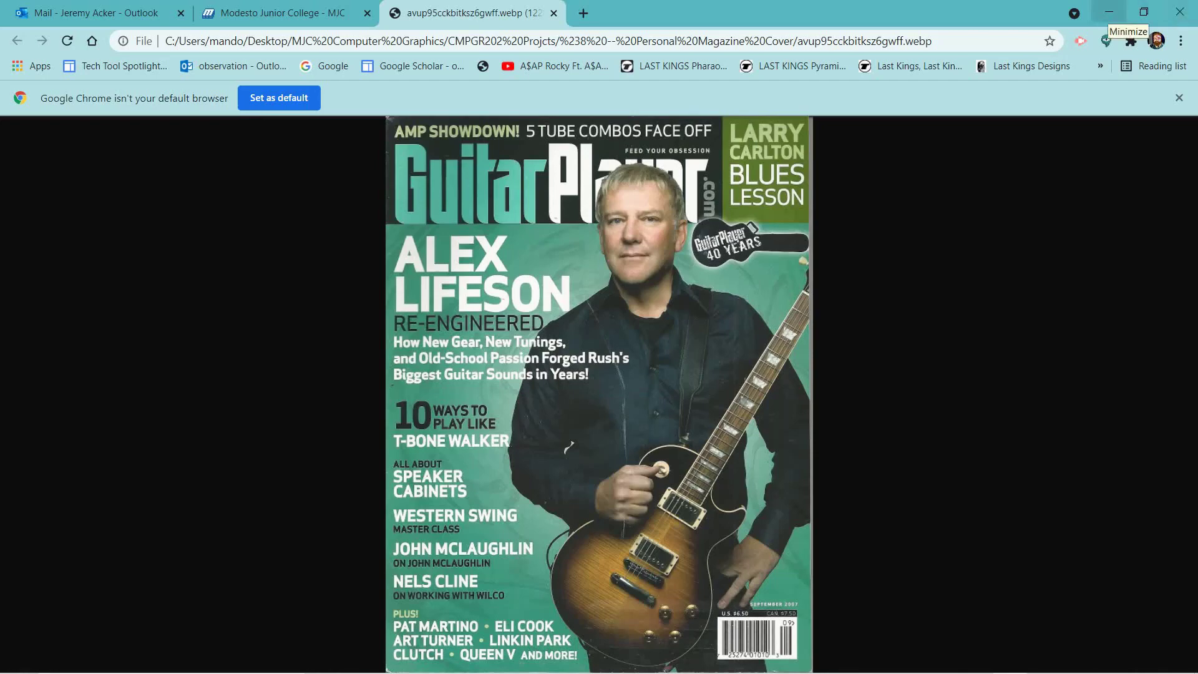
{"action": "left_click", "coordinate": [1109, 11]}
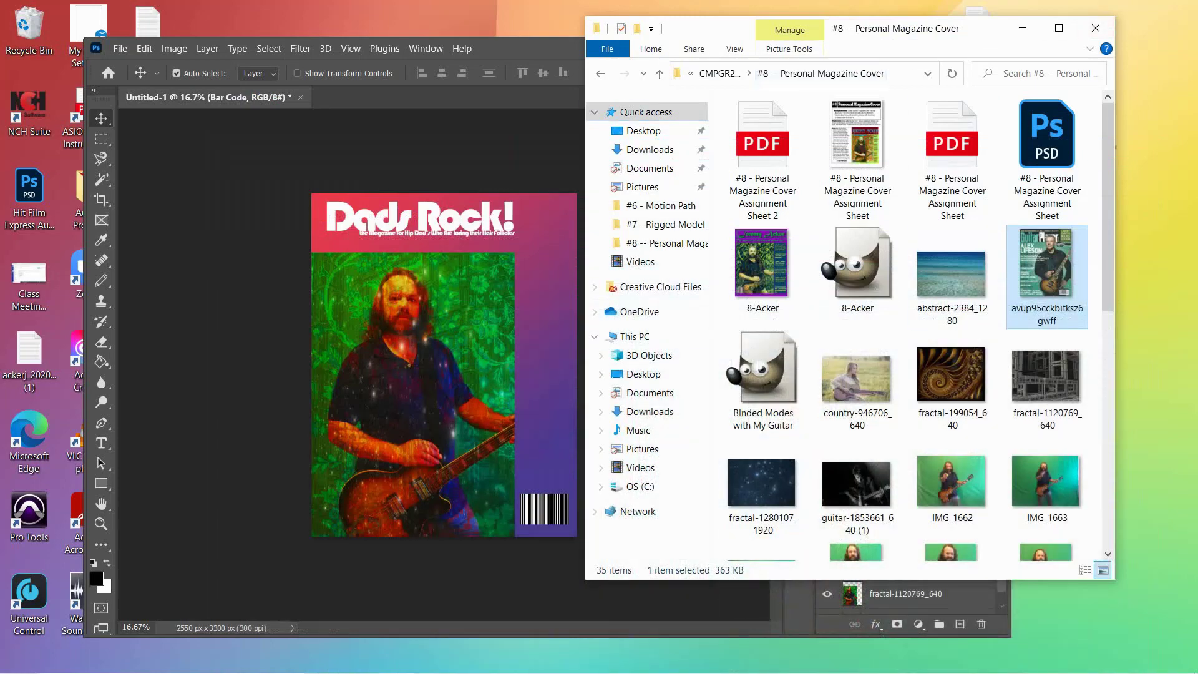
{"action": "left_click", "coordinate": [1022, 28]}
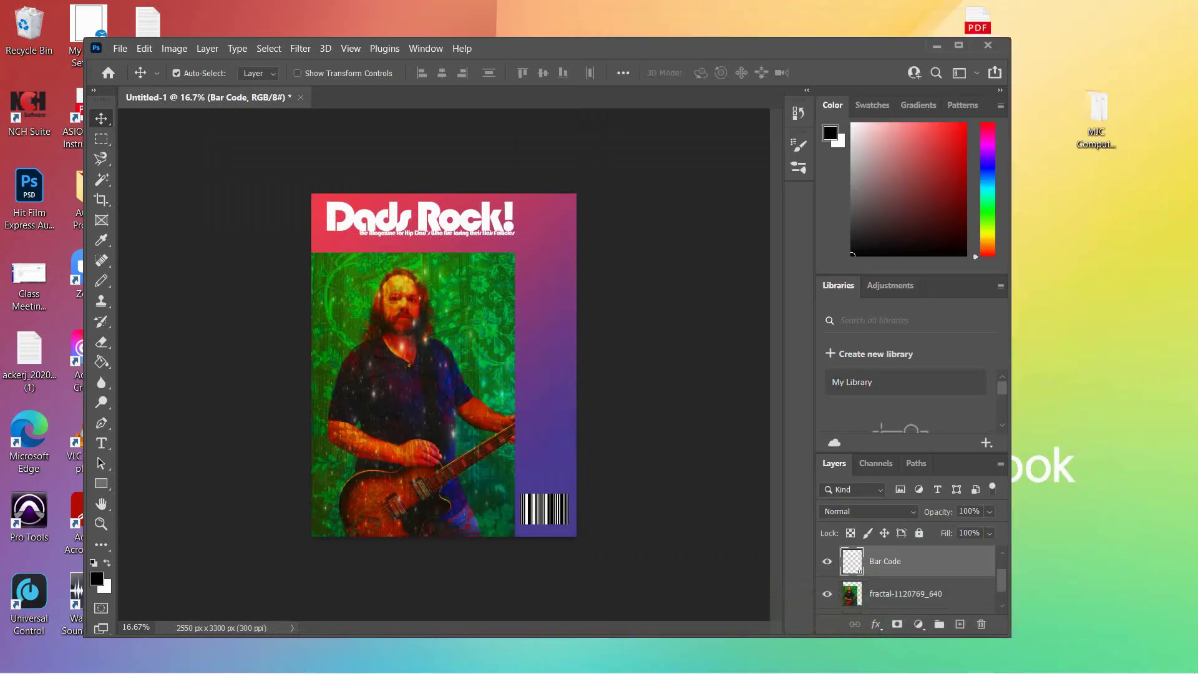
Add a new layer and fill a thin horizontal rectangle along the barcode's upper edge, matching its width, with black.
{"action": "key", "text": "z"}
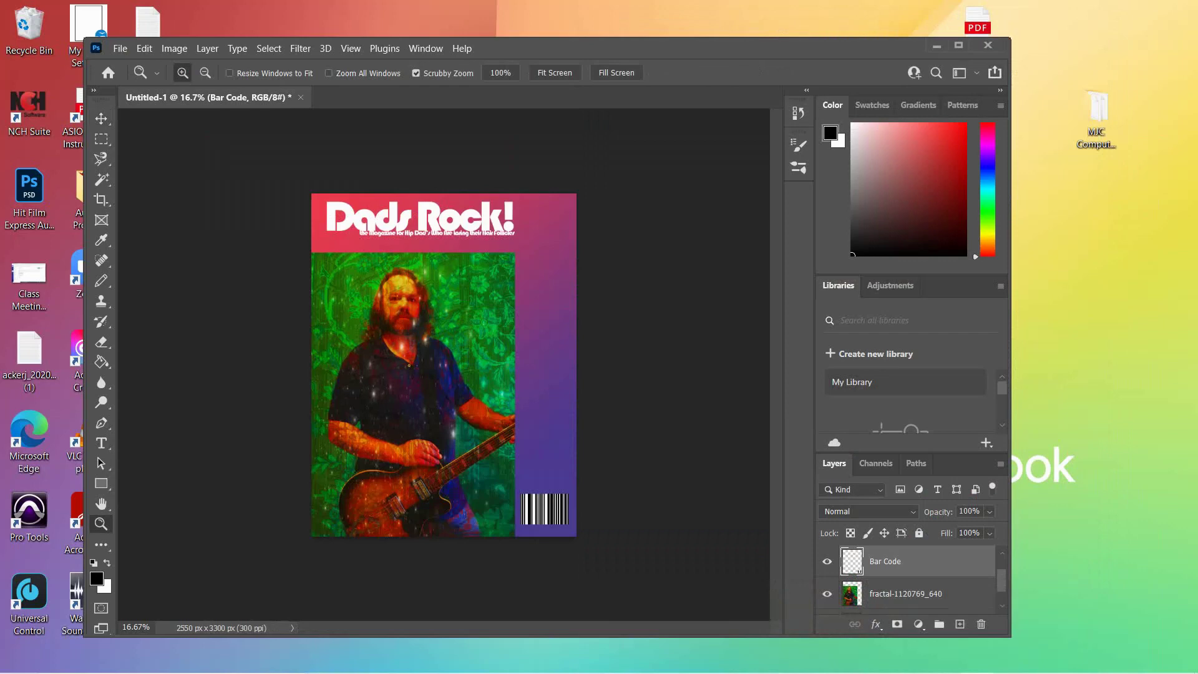
{"action": "key", "text": "ctrl+plus"}
{"action": "key", "text": "ctrl+plus"}
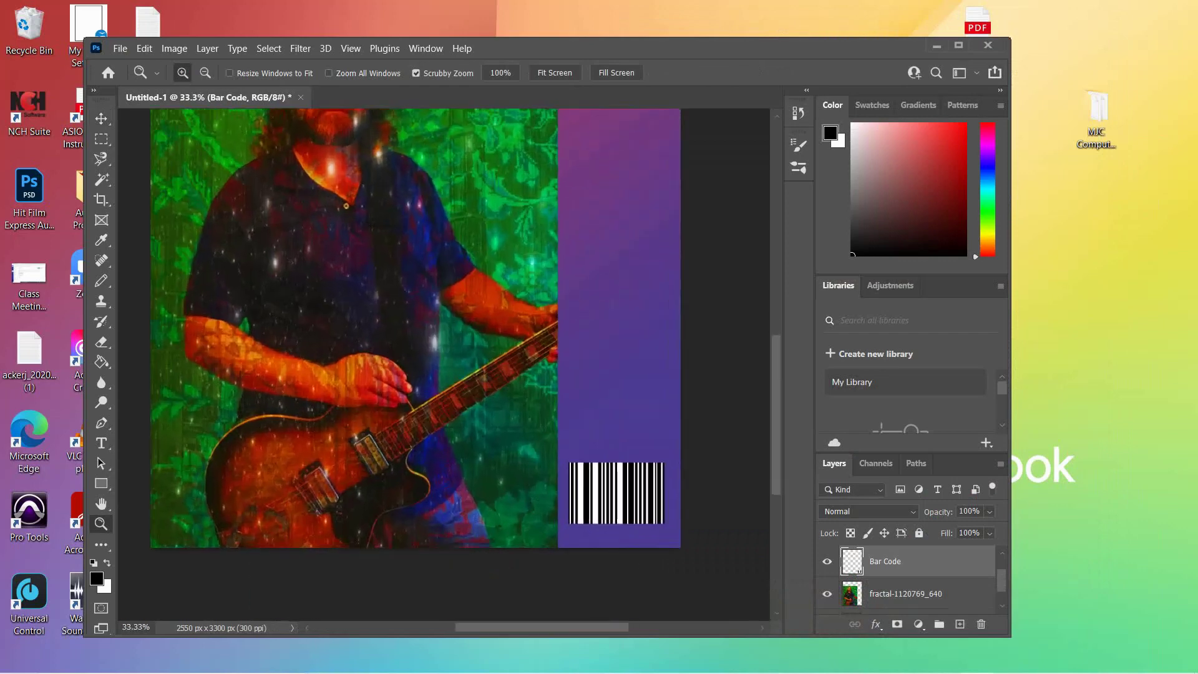
{"action": "key", "text": "ctrl+plus"}
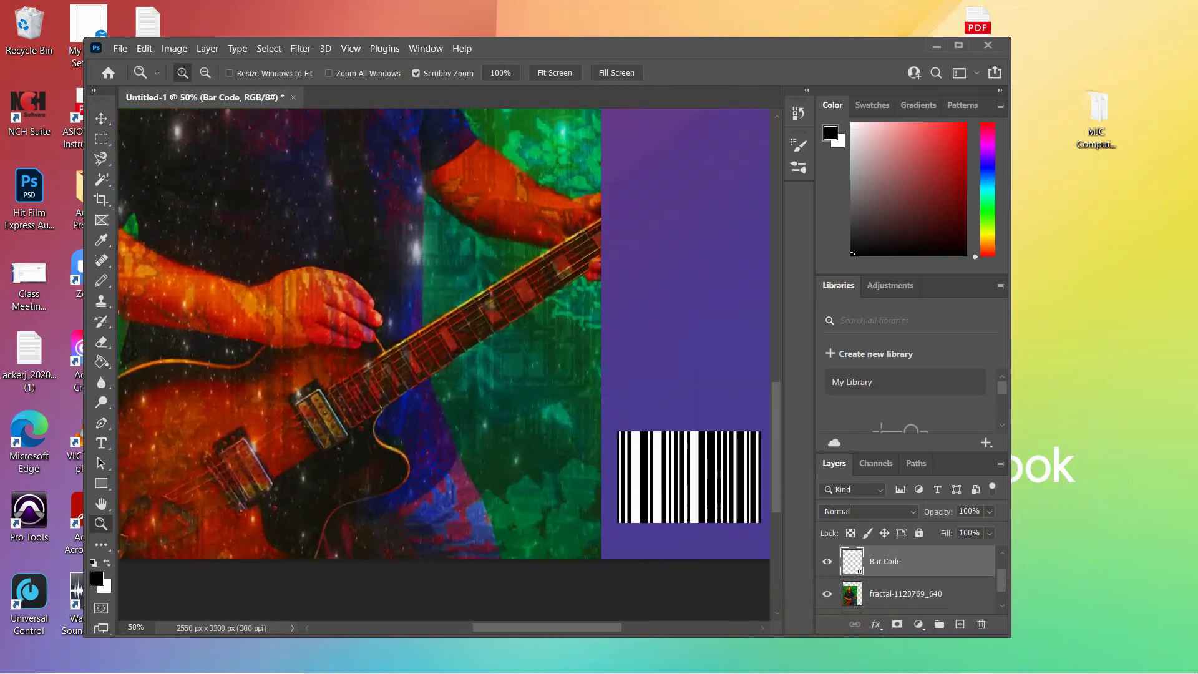
{"action": "key", "text": "ctrl+shift+alt+n"}
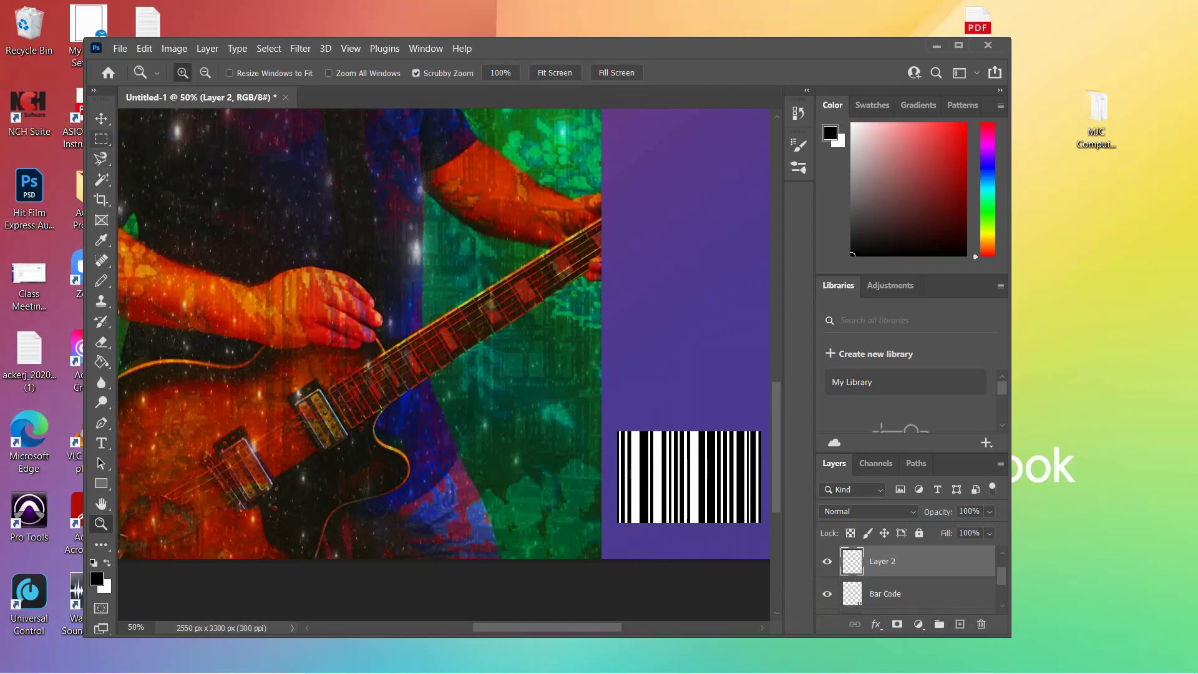
{"action": "left_click", "coordinate": [101, 139]}
{"action": "left_click_drag", "start_coordinate": [618, 420], "coordinate": [736, 423]}
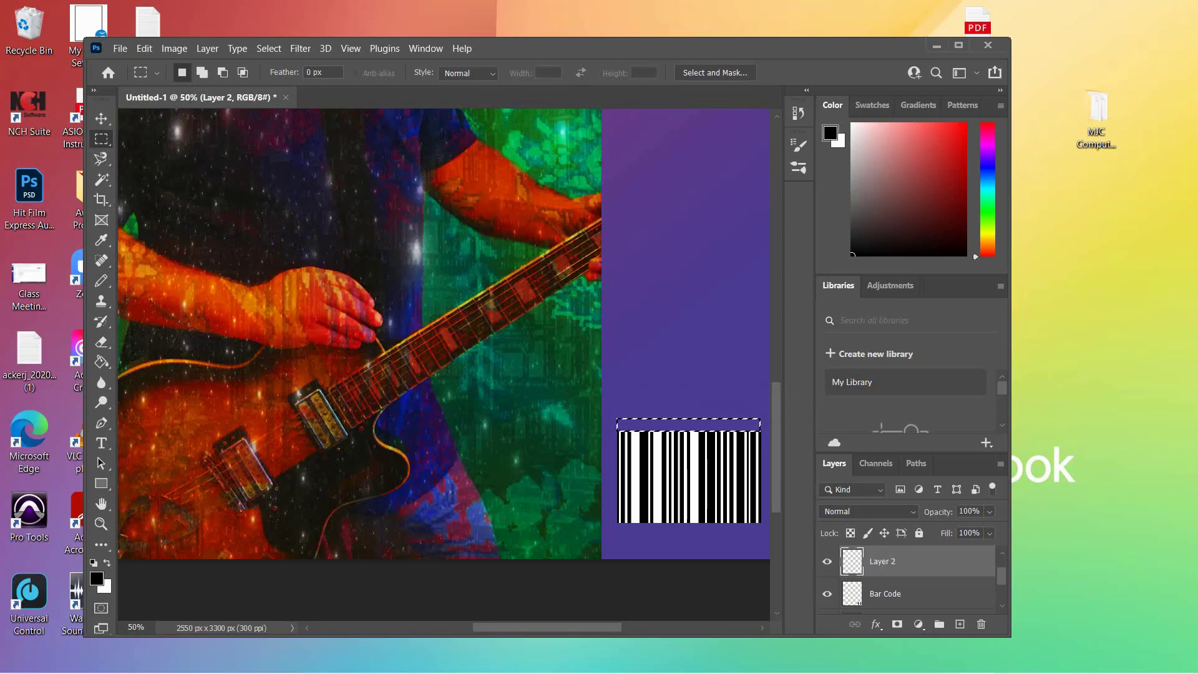
{"action": "left_click", "coordinate": [101, 362]}
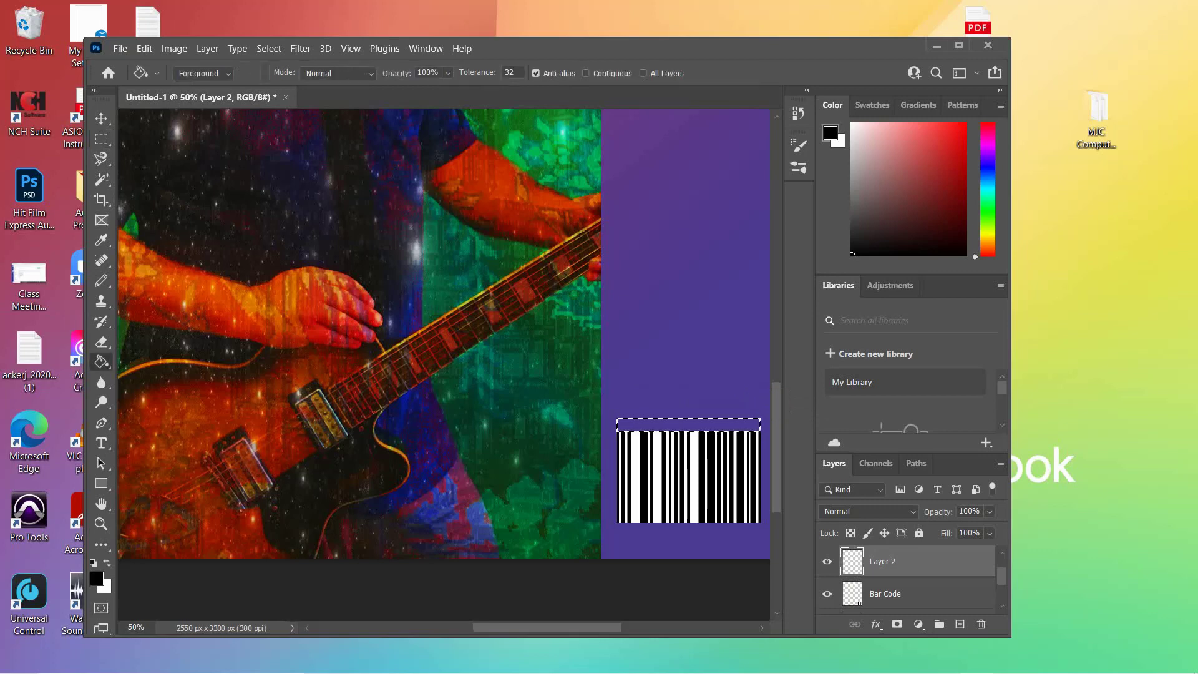
{"action": "left_click", "coordinate": [687, 425]}
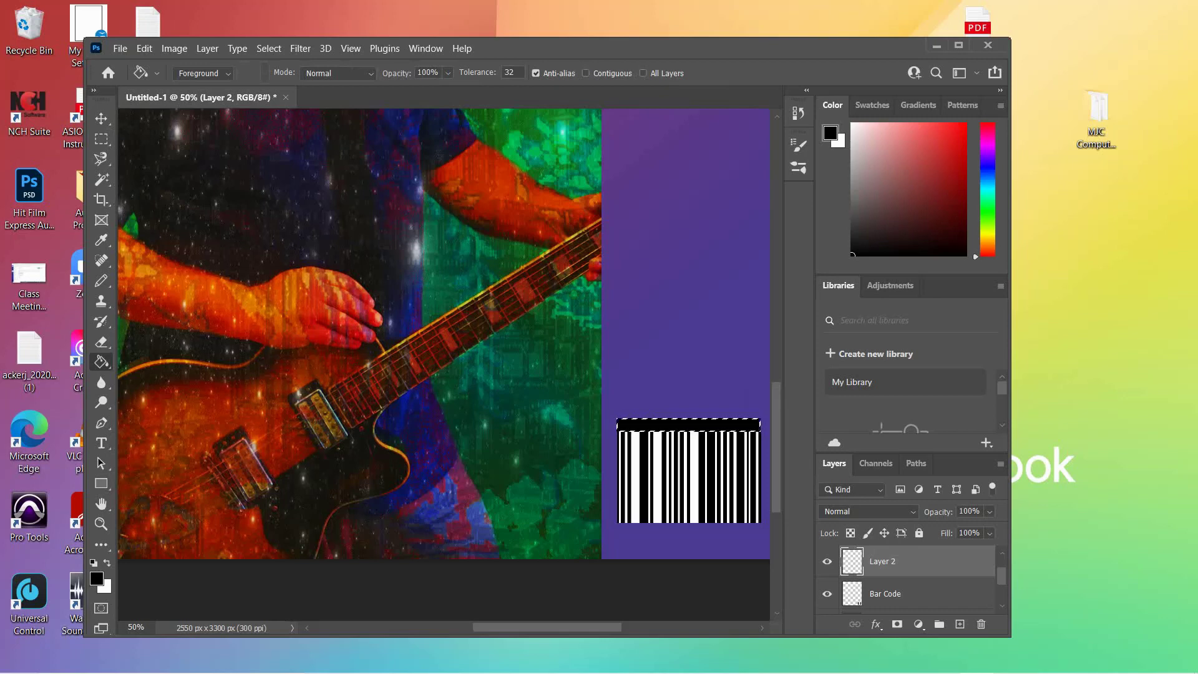
Deselect and stretch the black bar horizontally so it extends slightly past both sides of the barcode.
{"action": "key", "text": "ctrl+d"}
{"action": "key", "text": "ctrl+t"}
{"action": "left_click_drag", "start_coordinate": [759, 425], "coordinate": [763, 424]}
{"action": "left_click_drag", "start_coordinate": [609, 424], "coordinate": [603, 425]}
{"action": "key", "text": "Return"}
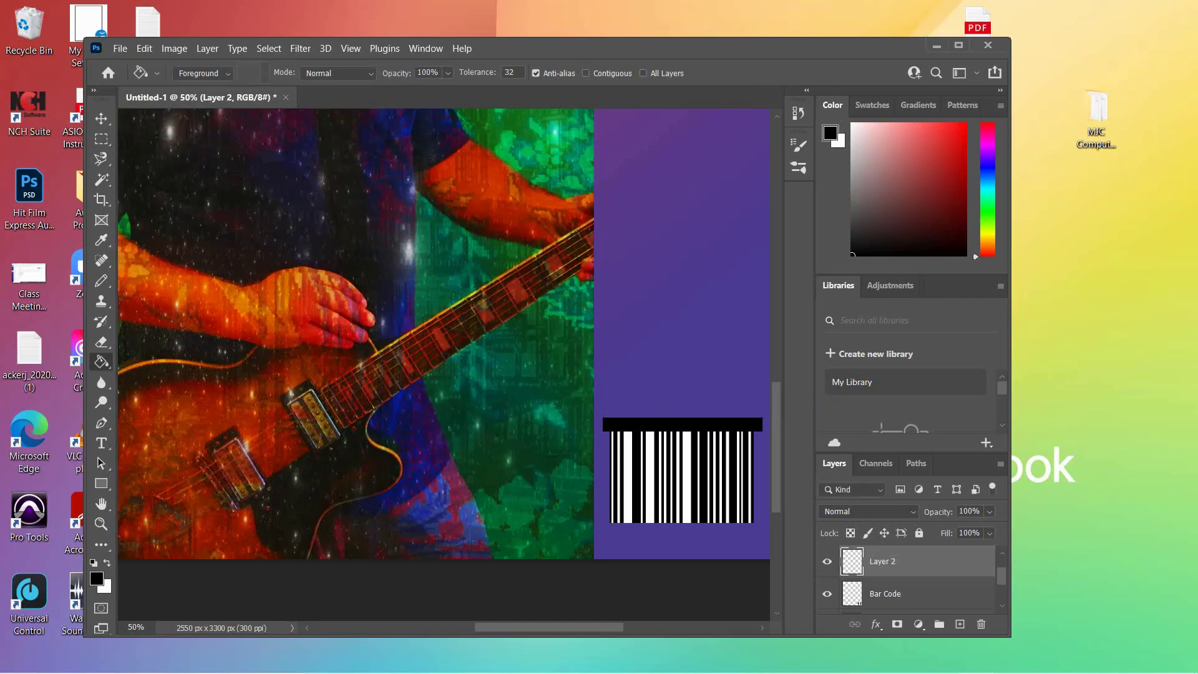
Load the Bar Code layer's outline as a selection and move the selection straight up so it covers the black bar.
{"action": "left_click", "coordinate": [899, 596]}
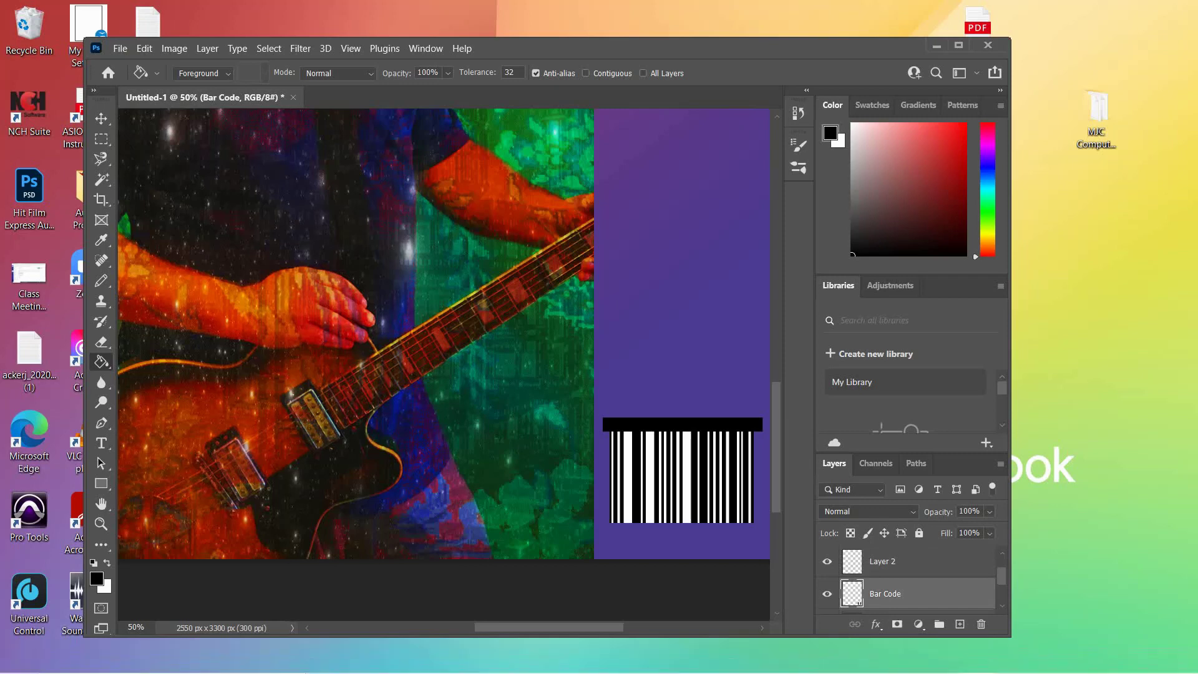
{"action": "left_click", "coordinate": [852, 594], "text": "ctrl"}
{"action": "left_click", "coordinate": [101, 139]}
{"action": "left_click_drag", "start_coordinate": [672, 449], "coordinate": [671, 356]}
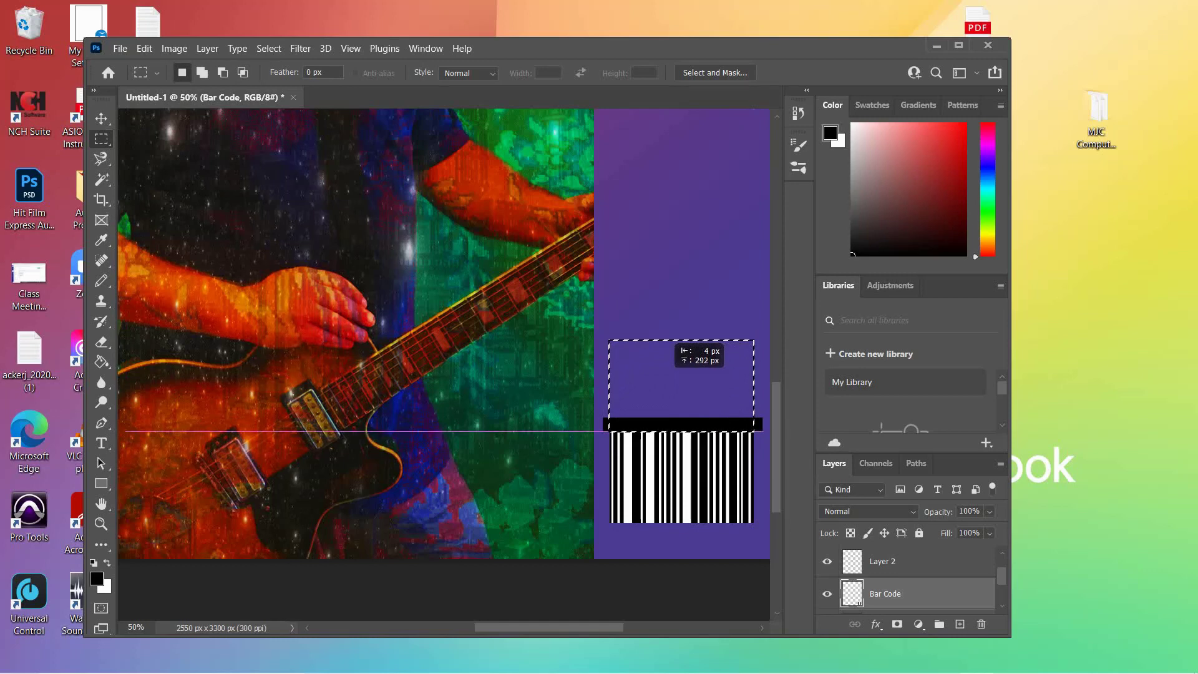
{"action": "left_click_drag", "start_coordinate": [671, 356], "coordinate": [672, 357]}
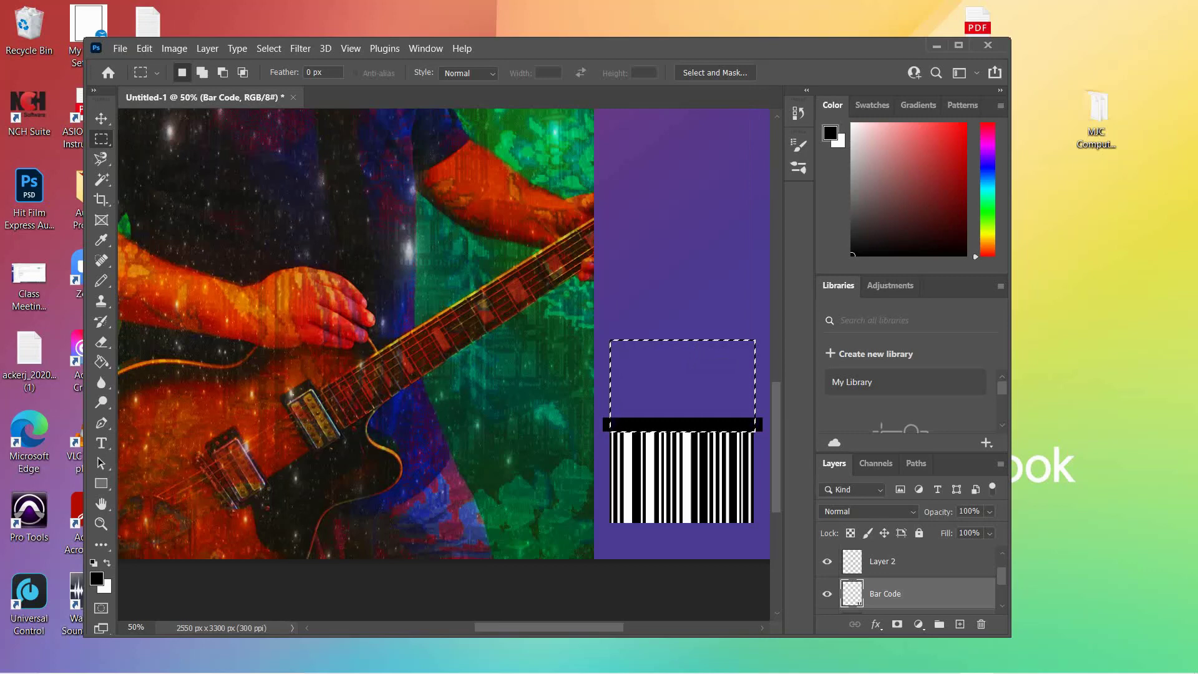
Invert the selection, delete the black bar's overhanging ends on Layer 2, and deselect.
{"action": "key", "text": "alt+bracketright"}
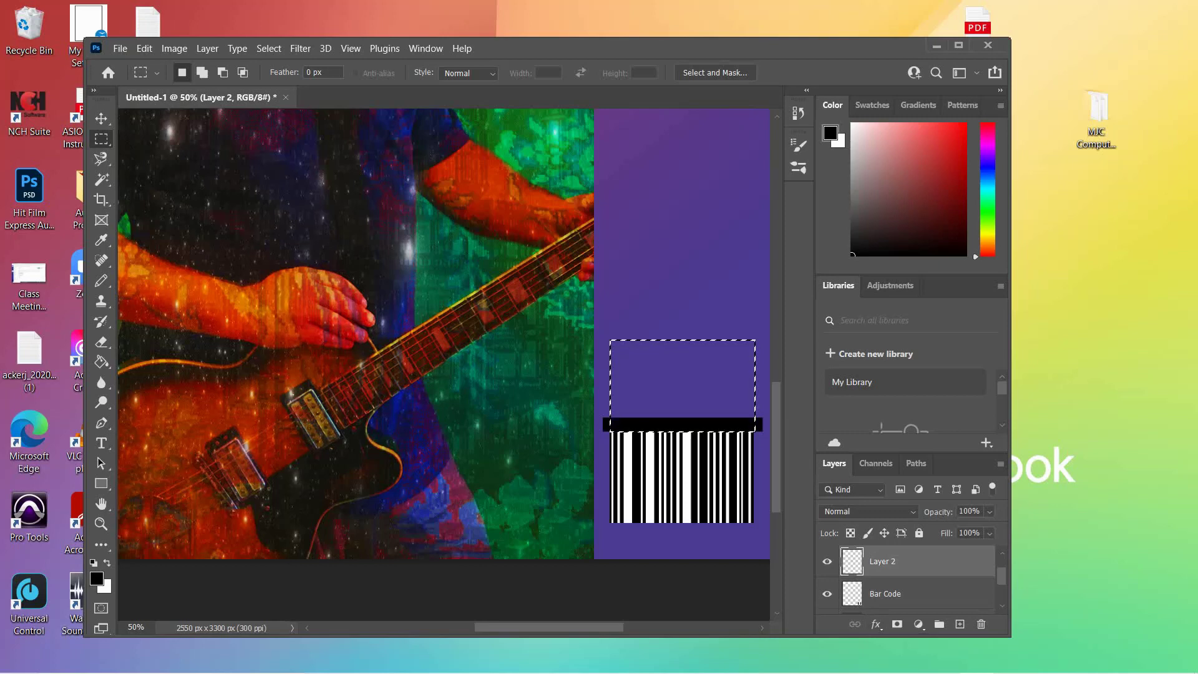
{"action": "key", "text": "alt+s"}
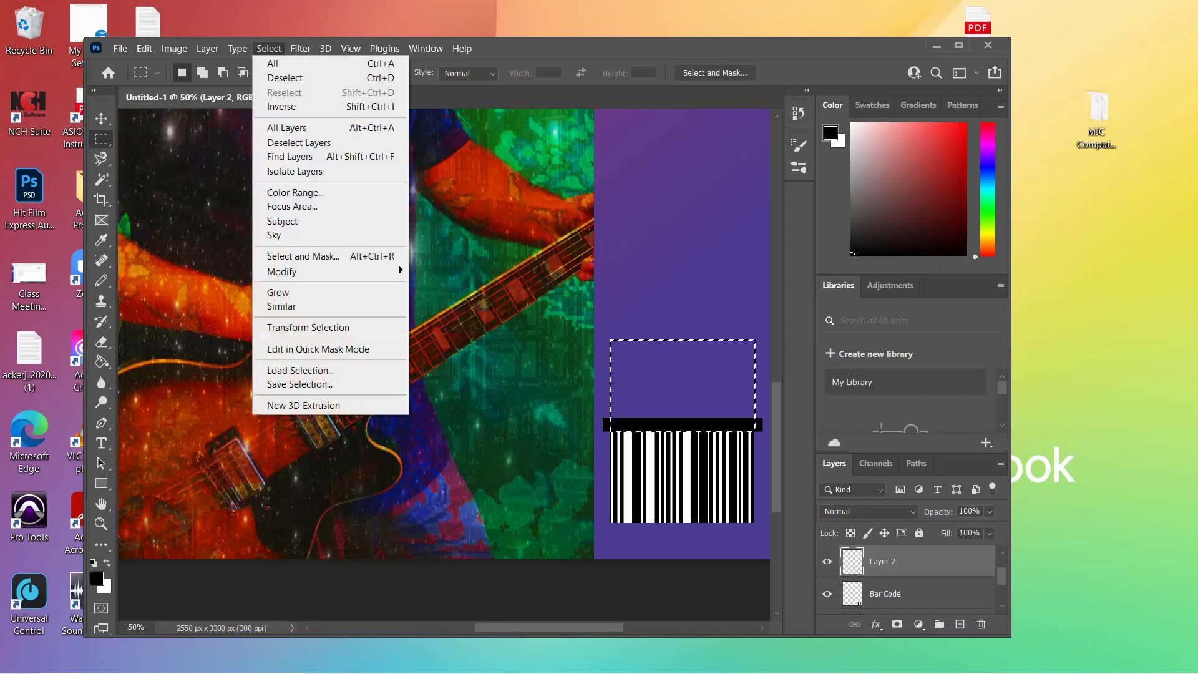
{"action": "key", "text": "Down"}
{"action": "key", "text": "Down"}
{"action": "key", "text": "Down"}
{"action": "key", "text": "Return"}
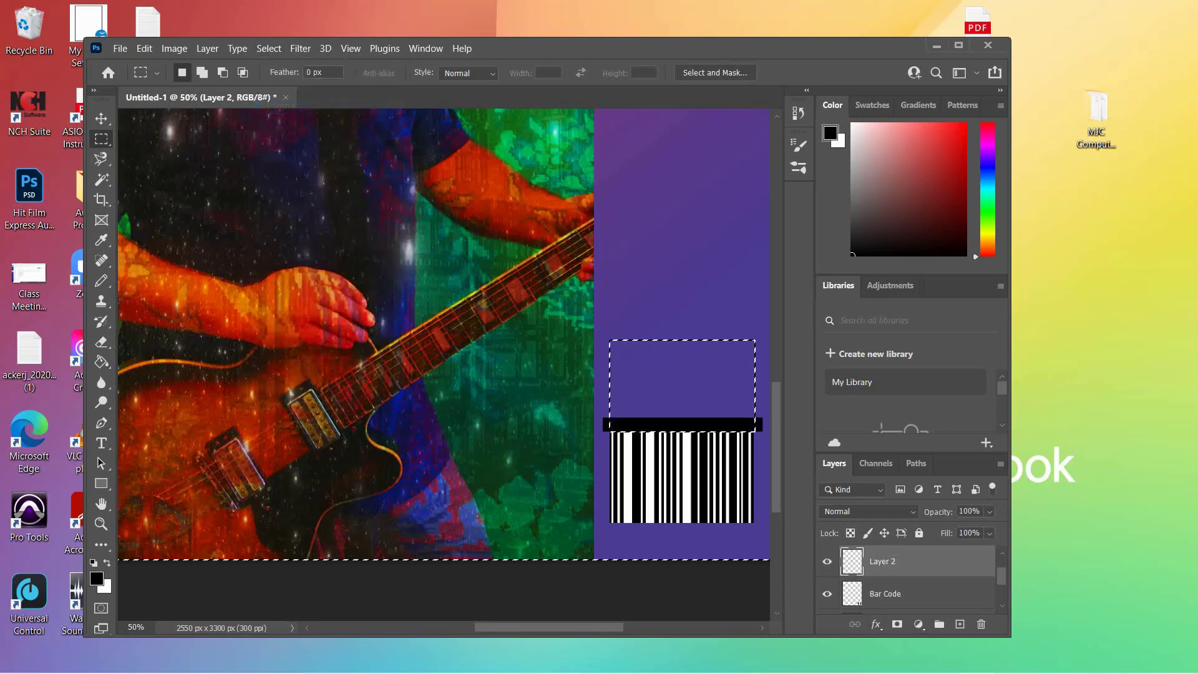
{"action": "key", "text": "Delete"}
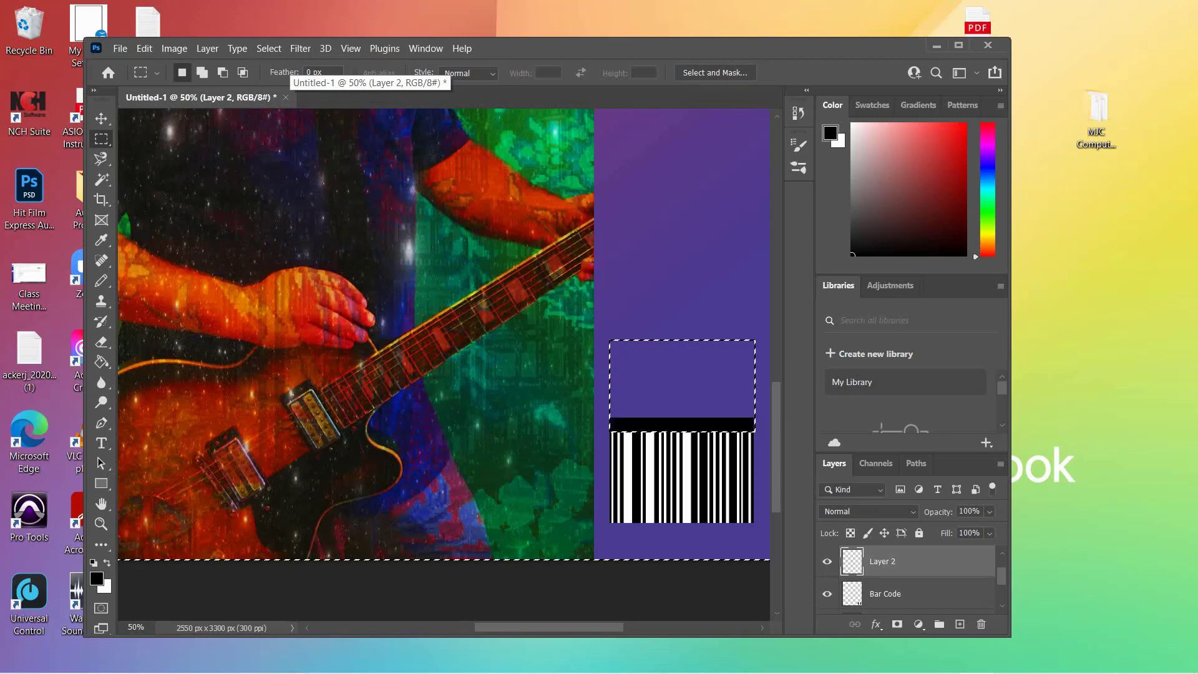
{"action": "key", "text": "ctrl+d"}
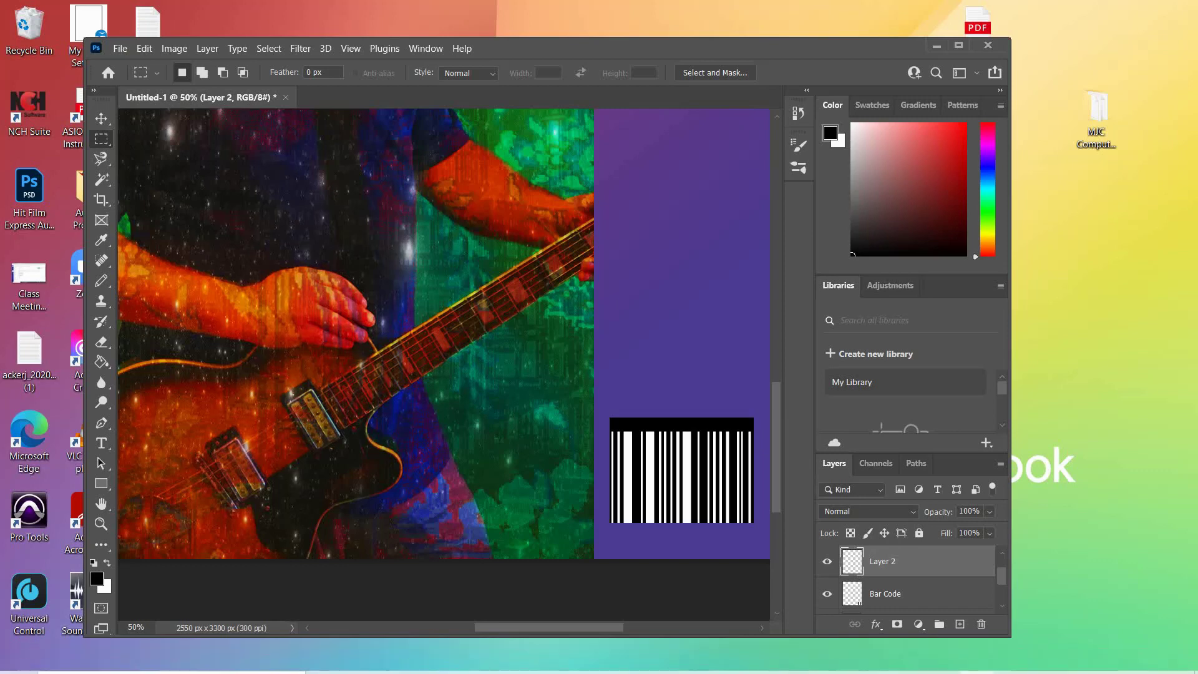
Add a new layer and enter the 14 pt Bauhaus 93 text "USA 7.95" at the start of the black bar.
{"action": "left_click", "coordinate": [960, 624]}
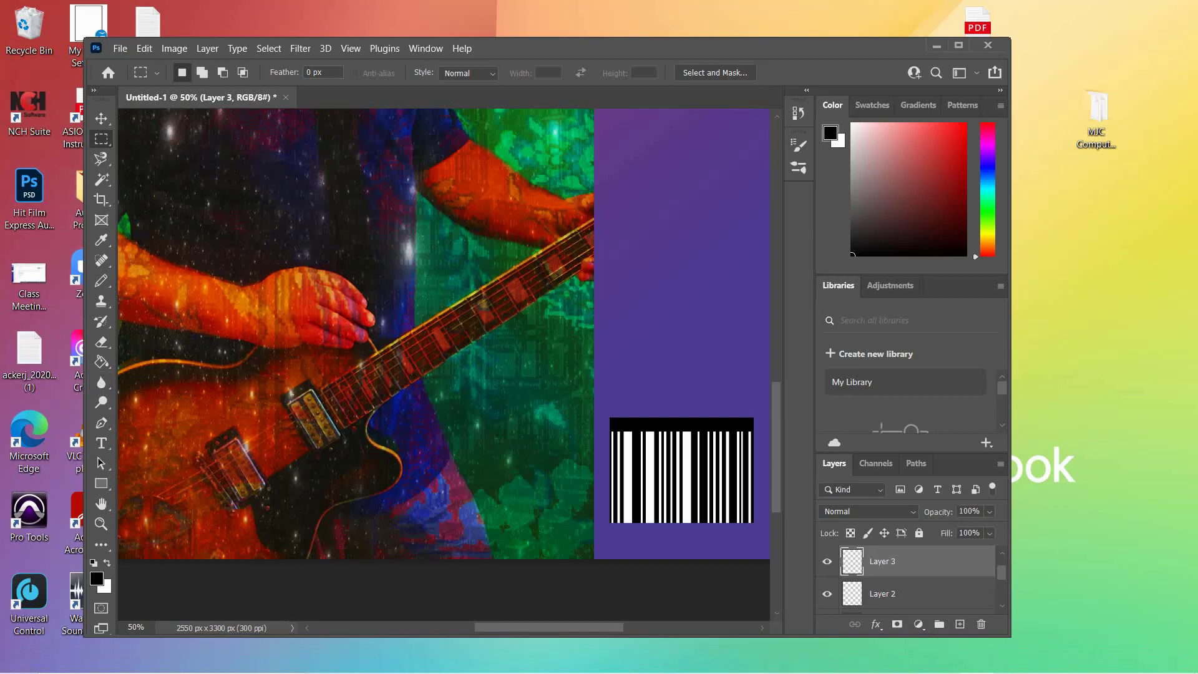
{"action": "left_click", "coordinate": [101, 443]}
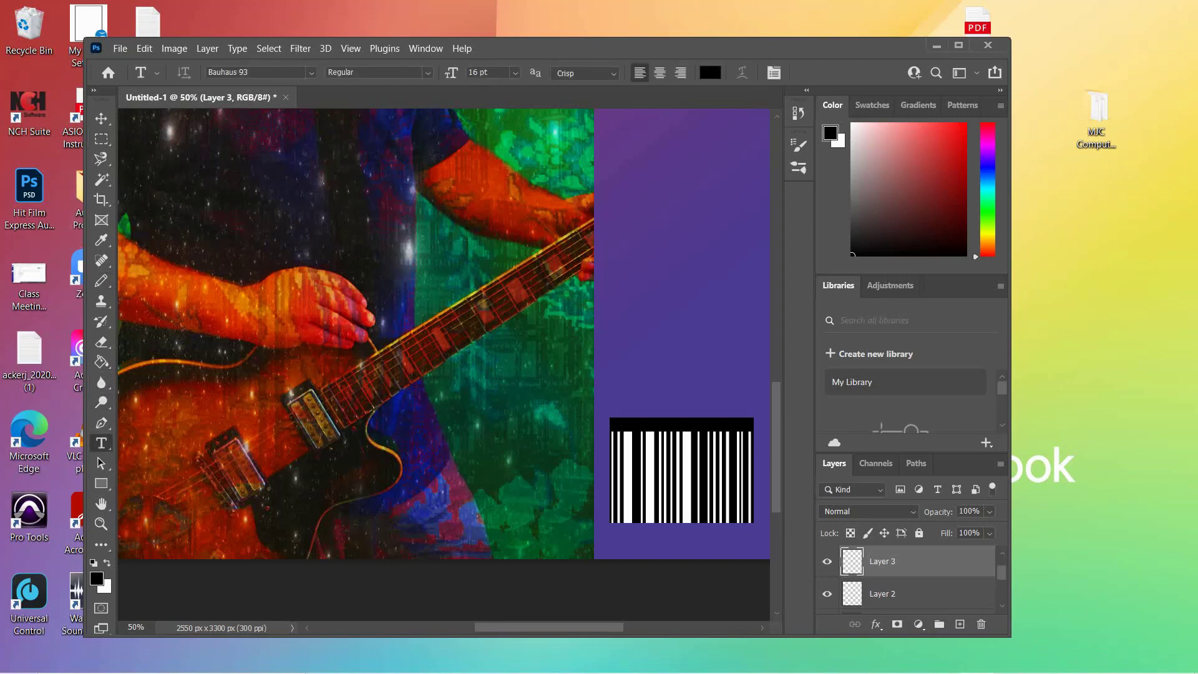
{"action": "left_click", "coordinate": [616, 432]}
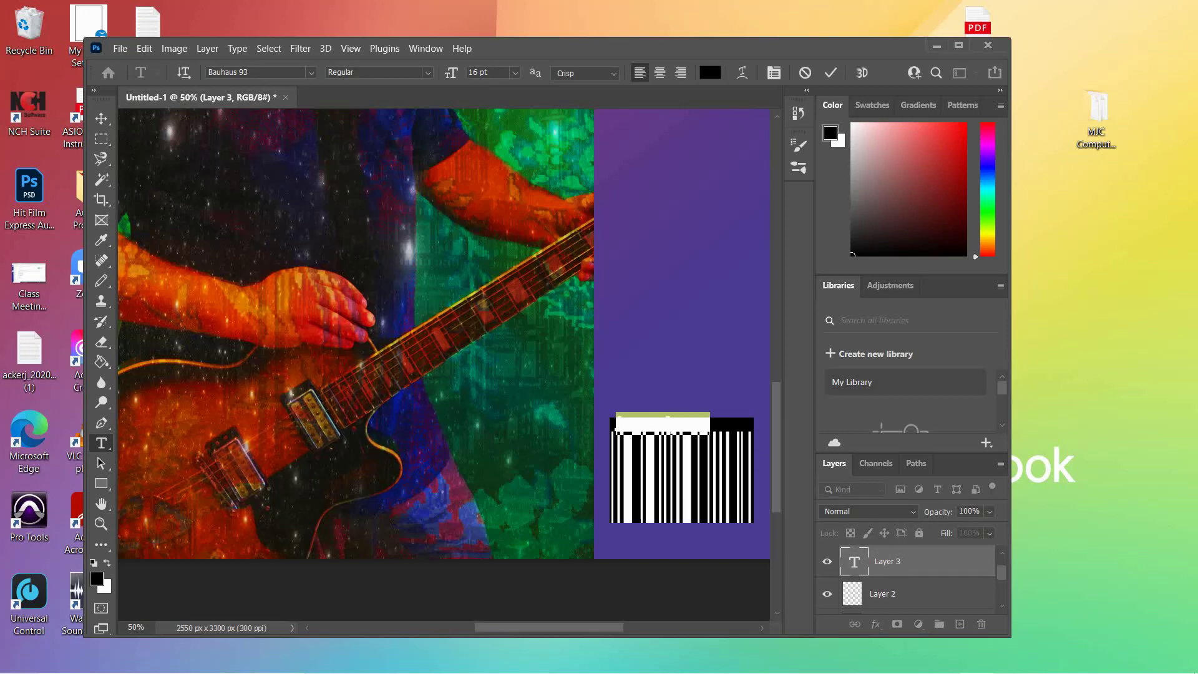
{"action": "left_click", "coordinate": [515, 72]}
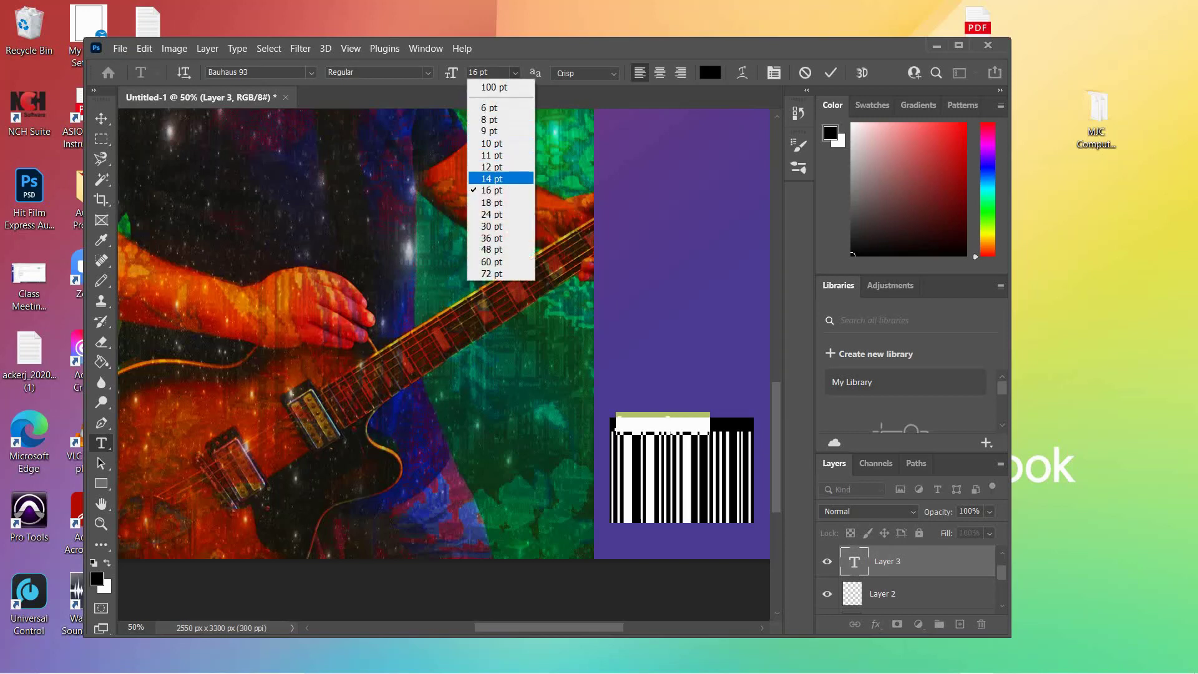
{"action": "left_click", "coordinate": [494, 177]}
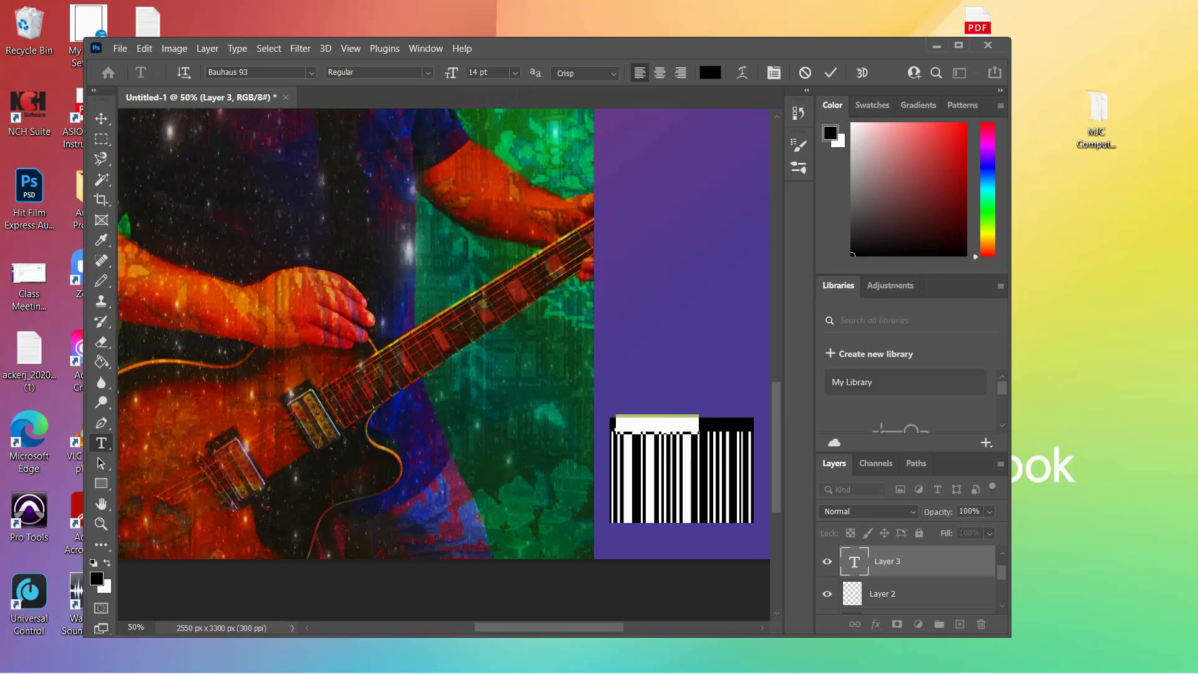
{"action": "left_click", "coordinate": [642, 422]}
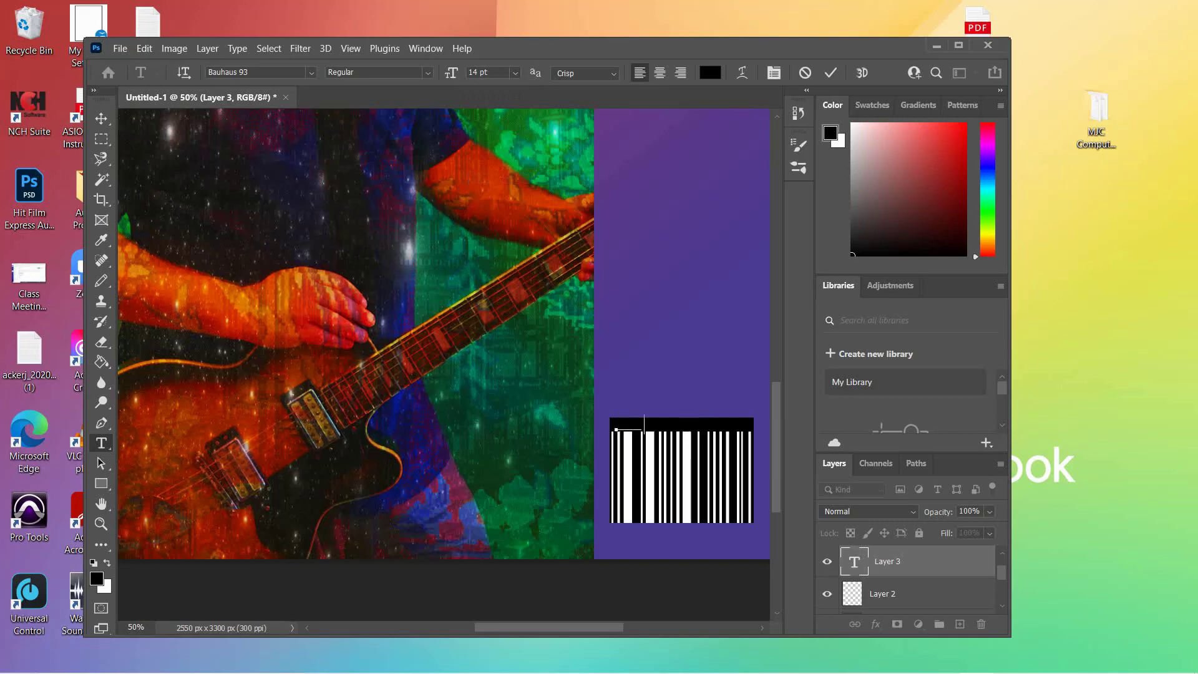
{"action": "type", "text": "123"}
Select the whole USA 7.95 text and set its color to near-white fbfbfb.
{"action": "key", "text": "shift+Left"}
{"action": "key", "text": "shift+Left"}
{"action": "key", "text": "shift+Left"}
{"action": "key", "text": "shift+Left"}
{"action": "key", "text": "shift+Left"}
{"action": "key", "text": "shift+Left"}
{"action": "key", "text": "shift+Left"}
{"action": "key", "text": "shift+Left"}
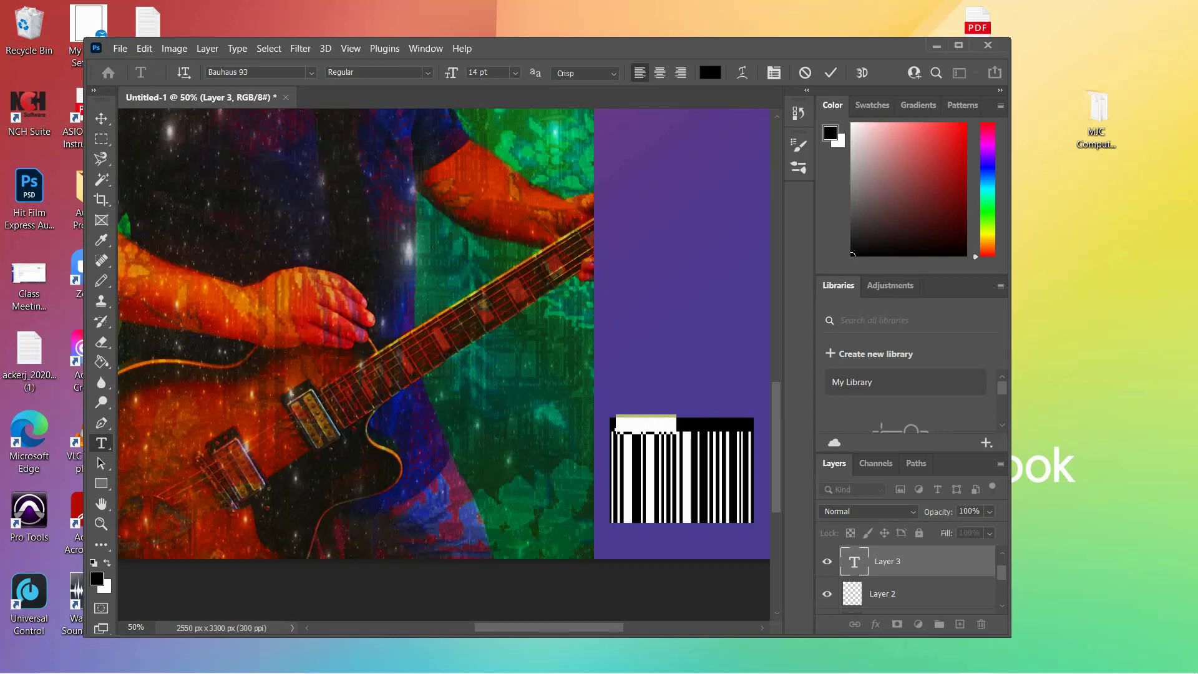
{"action": "left_click", "coordinate": [710, 72]}
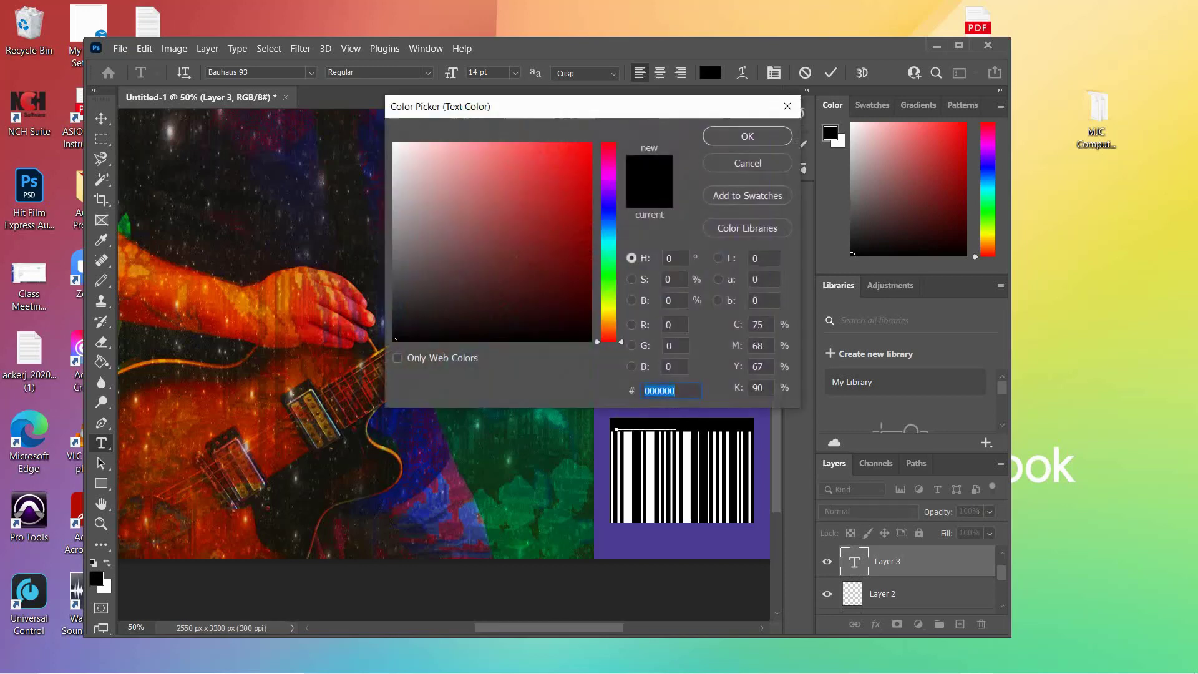
{"action": "type", "text": "ffffff"}
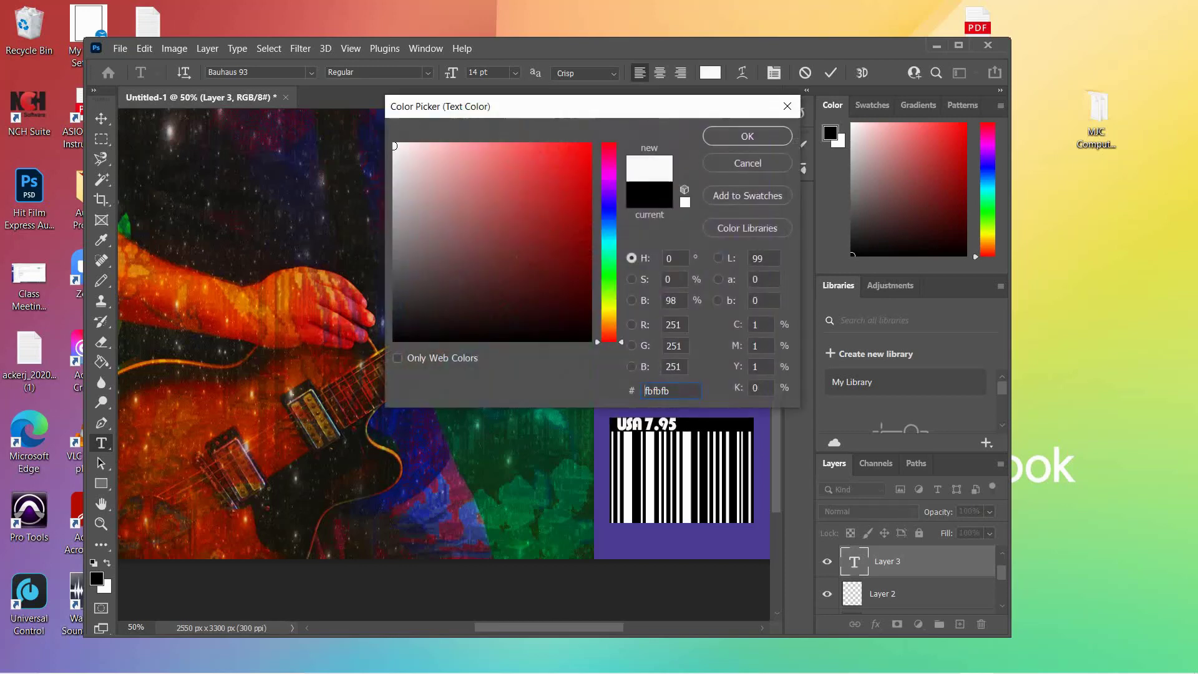
{"action": "left_click", "coordinate": [748, 136]}
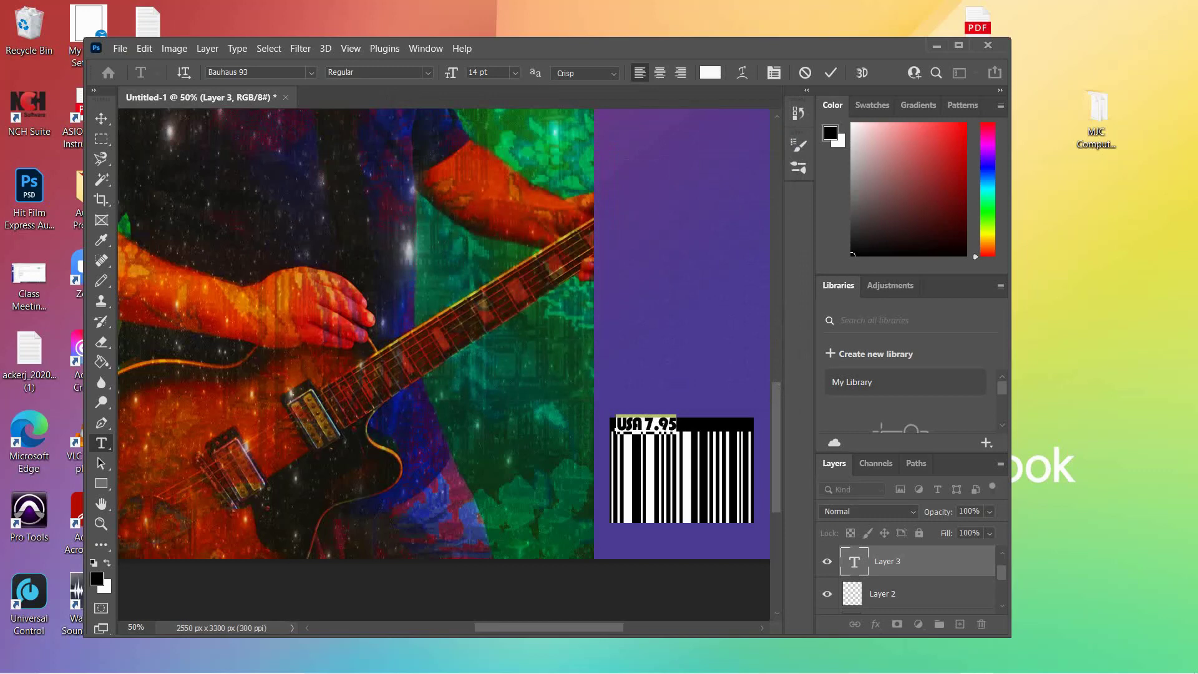
Set the USA price text's size to 12 pt and commit the text.
{"action": "left_click", "coordinate": [515, 72]}
{"action": "left_click", "coordinate": [493, 167]}
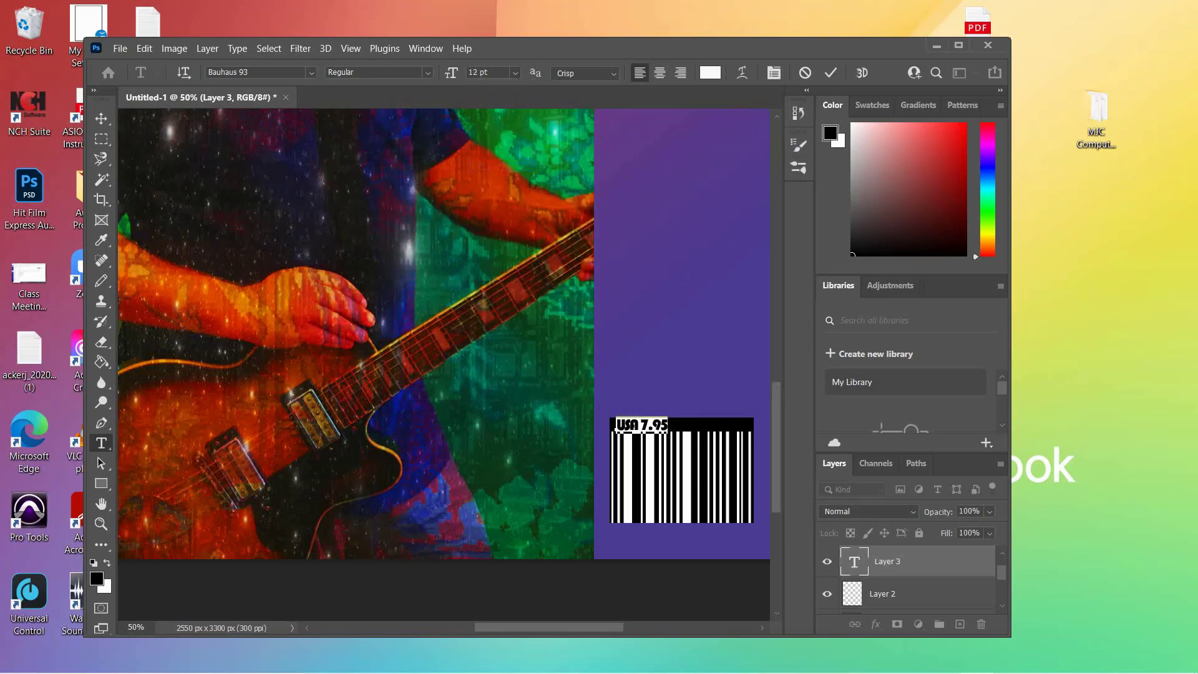
{"action": "key", "text": "ctrl+Return"}
{"action": "key", "text": "v"}
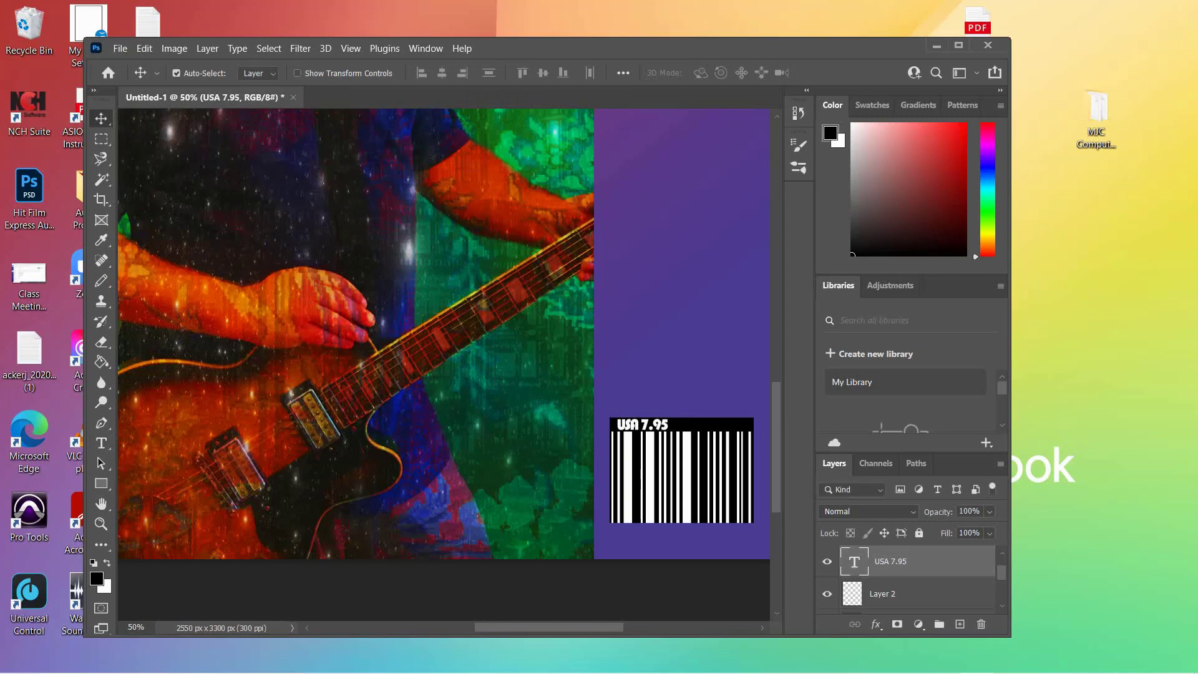
Add "CAN 13.95" after the USA price on the same line, adjusting the spacing so it fits the black bar.
{"action": "double_click", "coordinate": [660, 425]}
{"action": "left_click", "coordinate": [660, 424]}
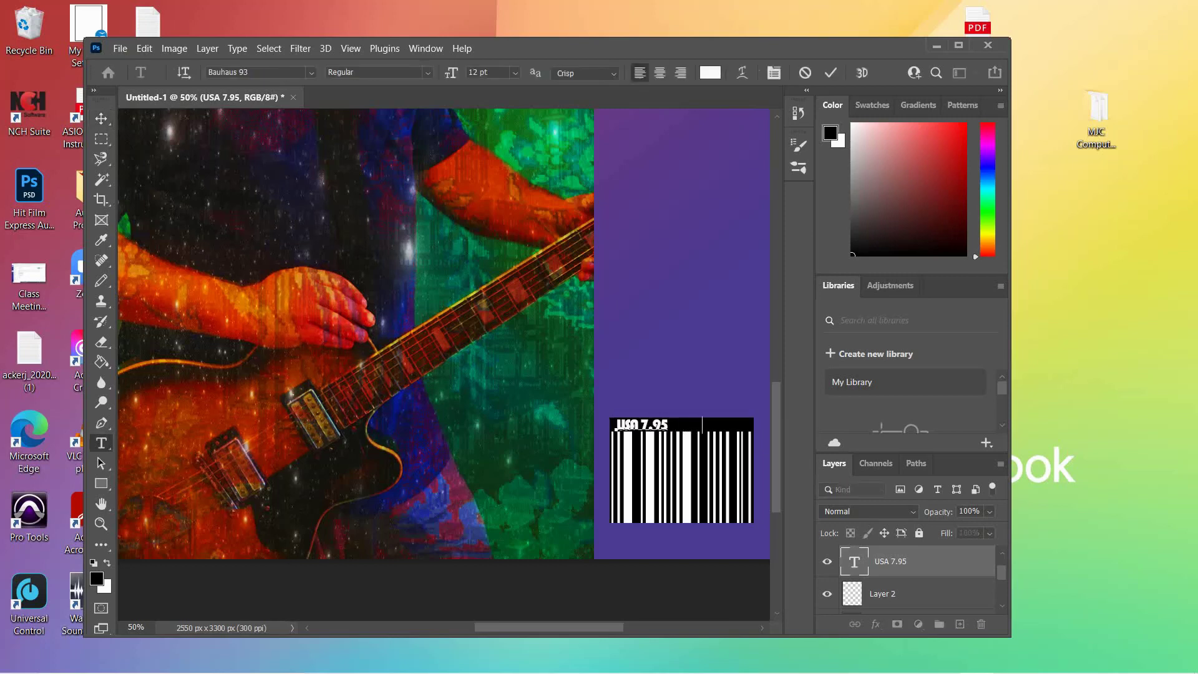
{"action": "type", "text": "CAN 13.95"}
{"action": "key", "text": "BackSpace"}
{"action": "key", "text": "BackSpace"}
{"action": "key", "text": "BackSpace"}
{"action": "key", "text": "Delete"}
{"action": "key", "text": "Delete"}
{"action": "key", "text": "Delete"}
Set both the USA and CAN price texts to 11 pt and commit the text.
{"action": "key", "text": "shift+Home"}
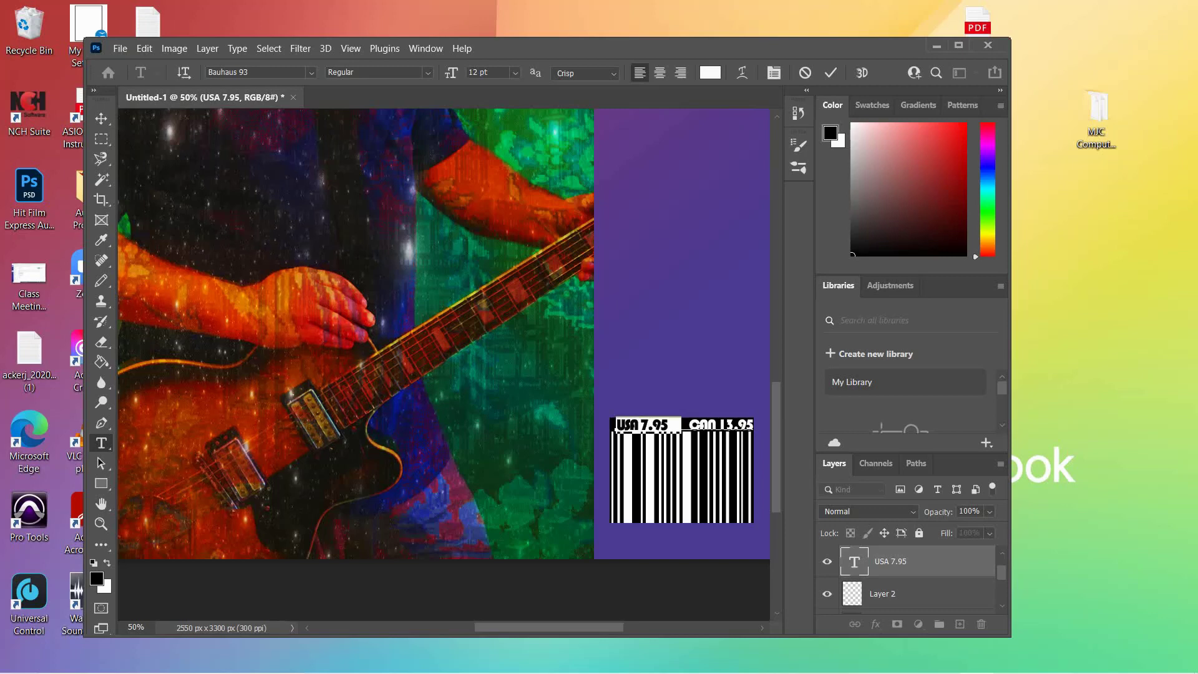
{"action": "left_click", "coordinate": [515, 73]}
{"action": "left_click", "coordinate": [500, 154]}
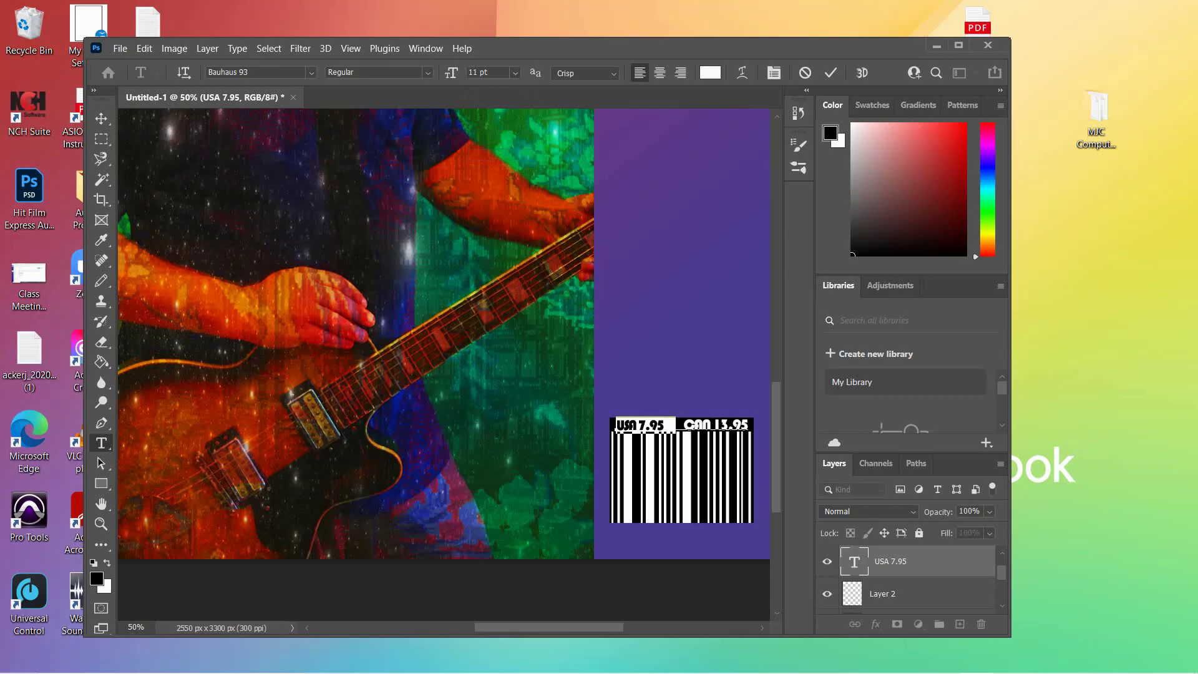
{"action": "key", "text": "shift+End"}
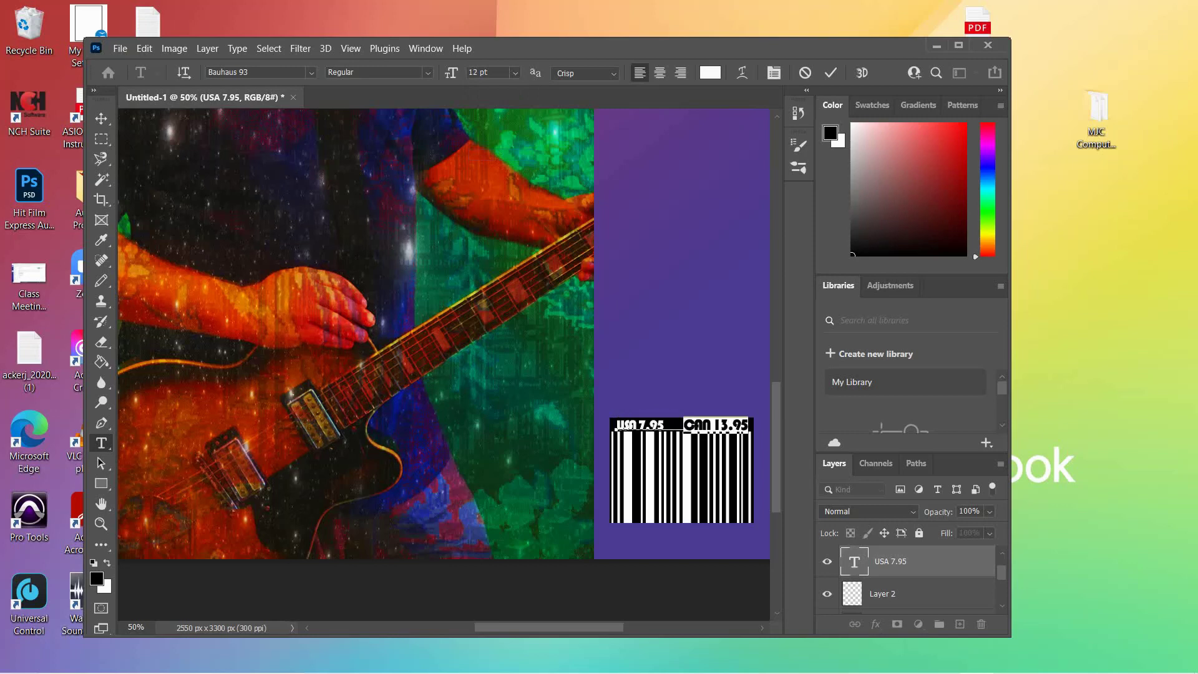
{"action": "left_click", "coordinate": [515, 72]}
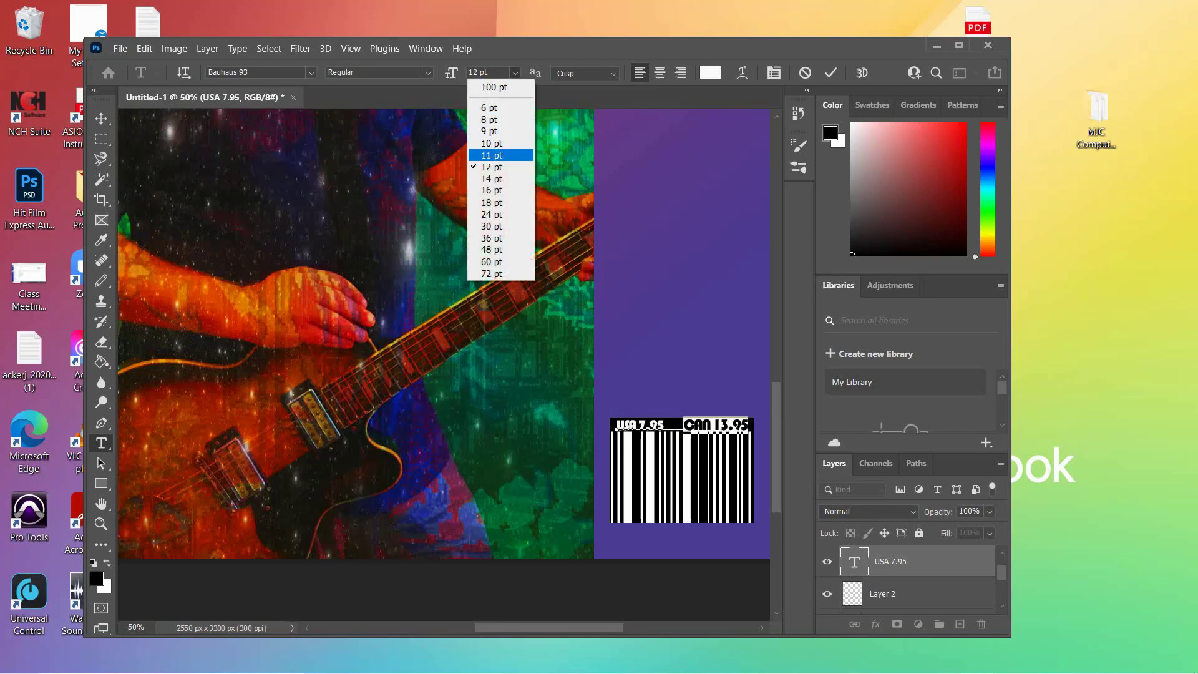
{"action": "left_click", "coordinate": [500, 153]}
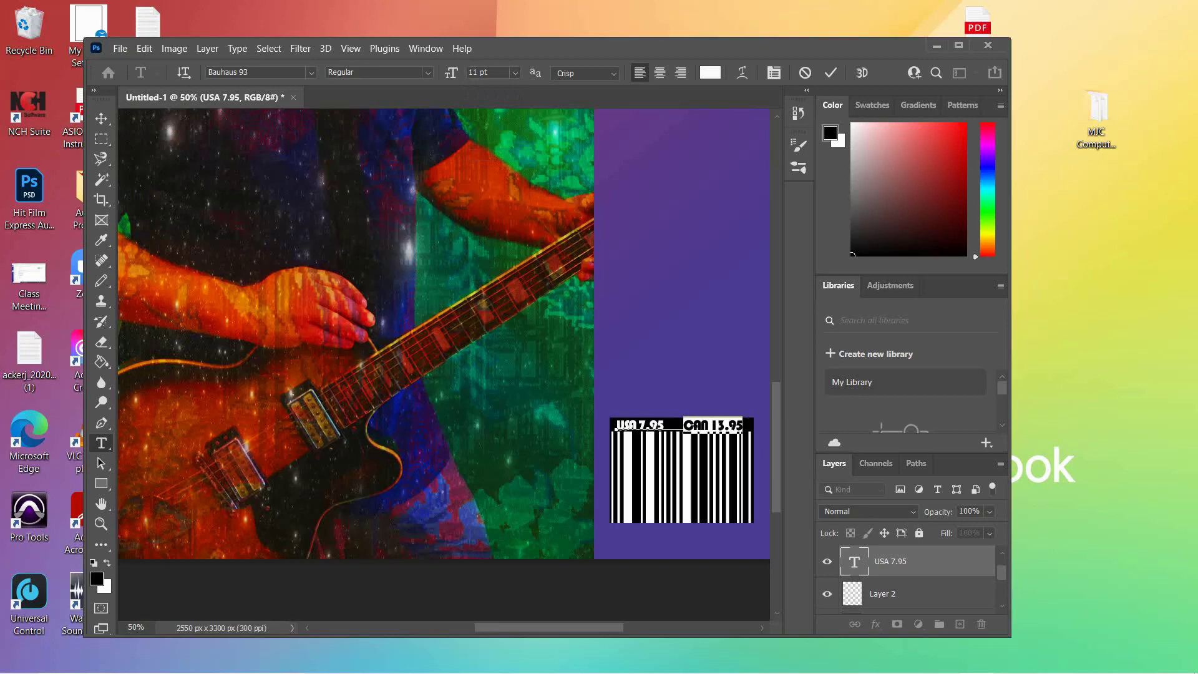
{"action": "scroll", "coordinate": [443, 334], "scroll_direction": "down", "scroll_amount": 3}
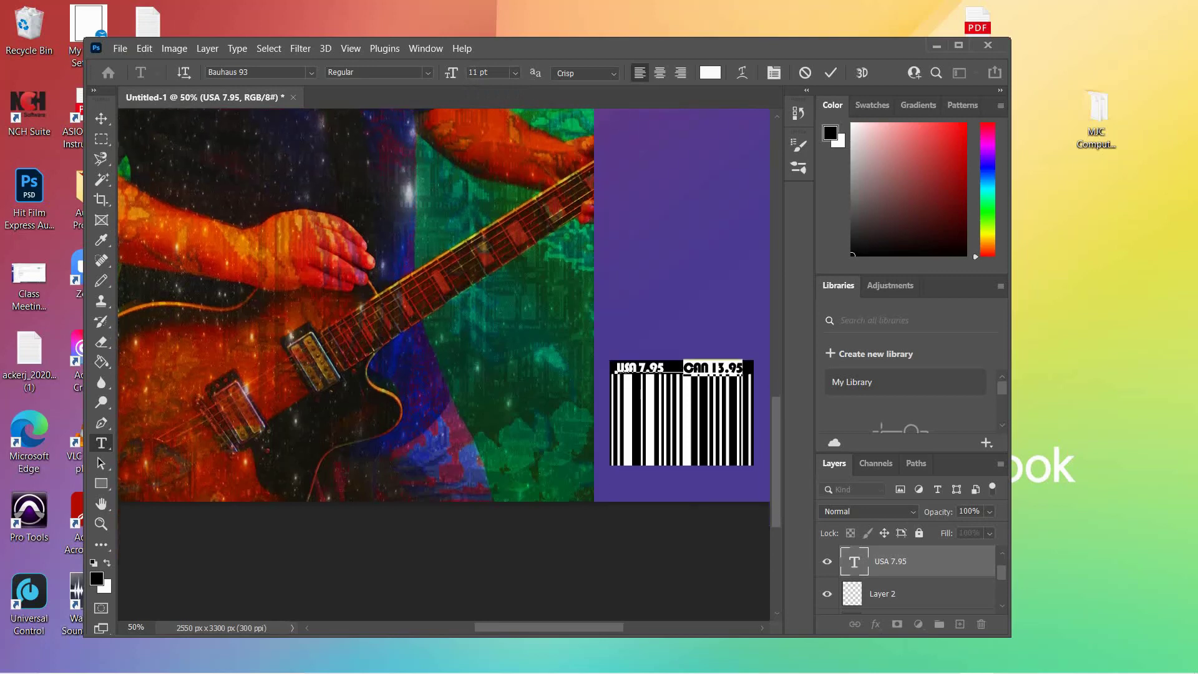
{"action": "left_click", "coordinate": [101, 118]}
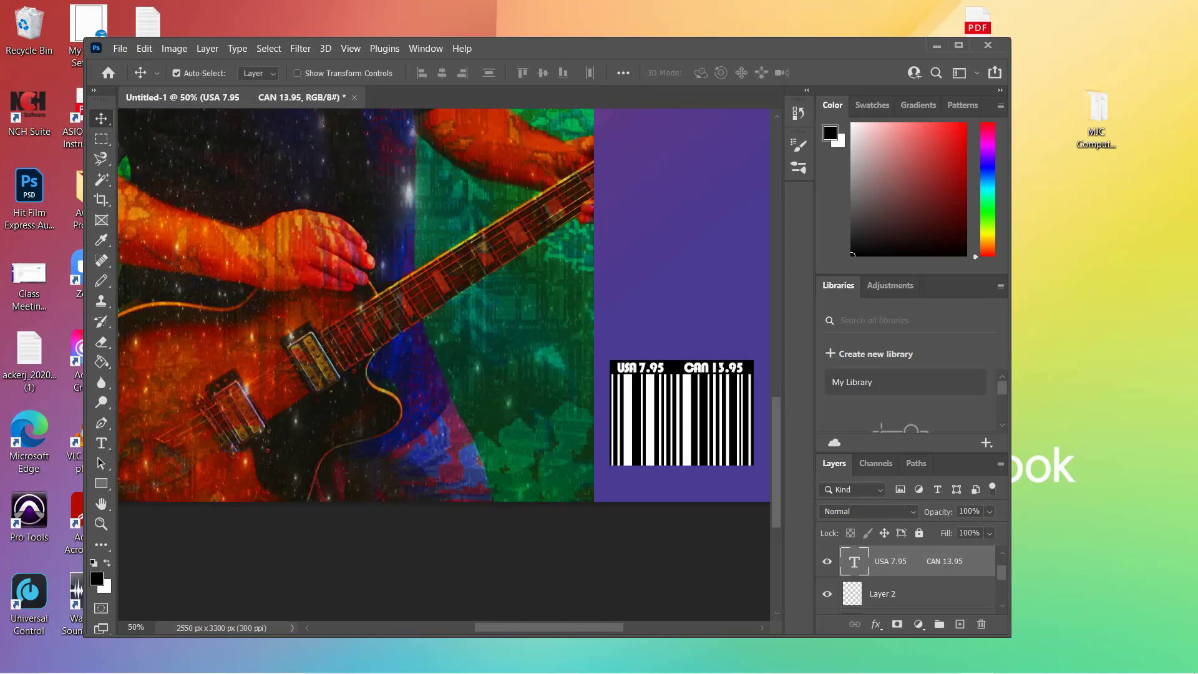
Fill a thin rectangle along the barcode's lower edge, slightly inset from both sides, with white on a new layer.
{"action": "key", "text": "x"}
{"action": "key", "text": "m"}
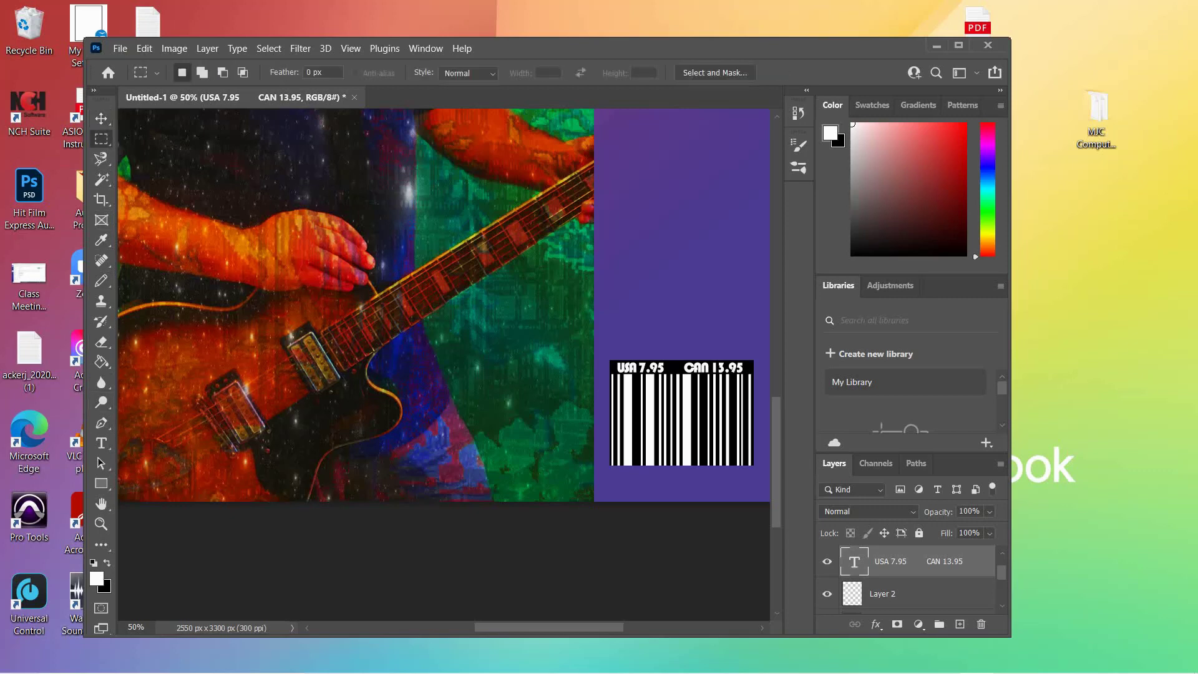
{"action": "left_click_drag", "start_coordinate": [622, 455], "coordinate": [744, 468]}
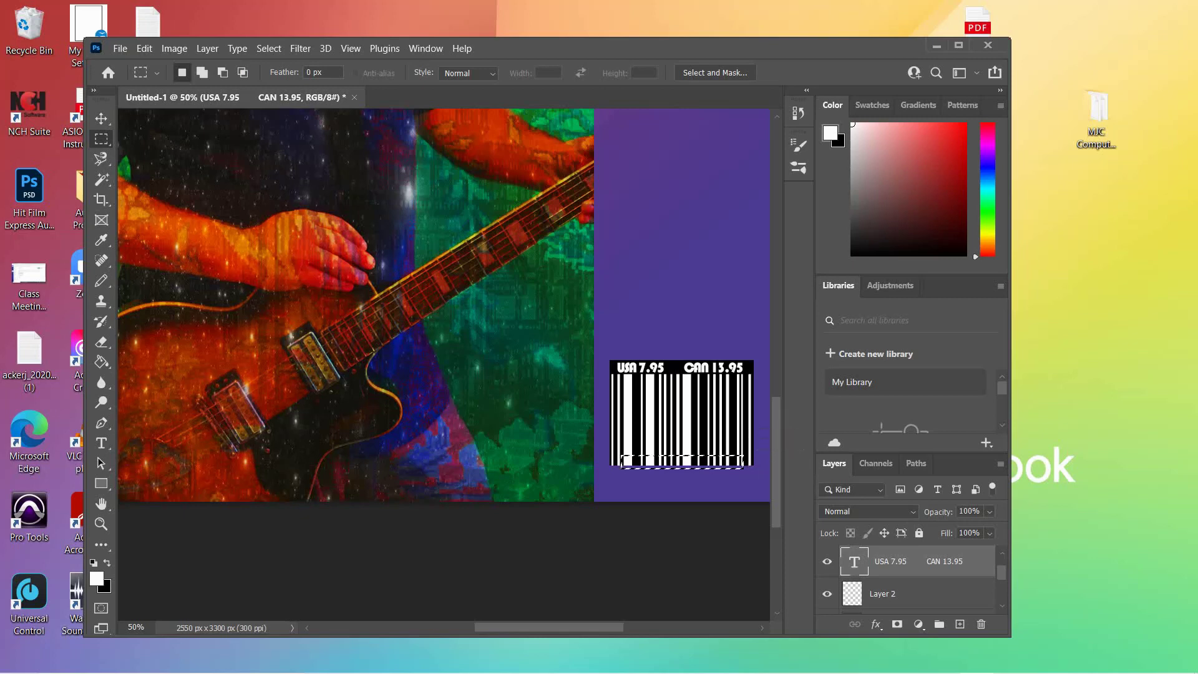
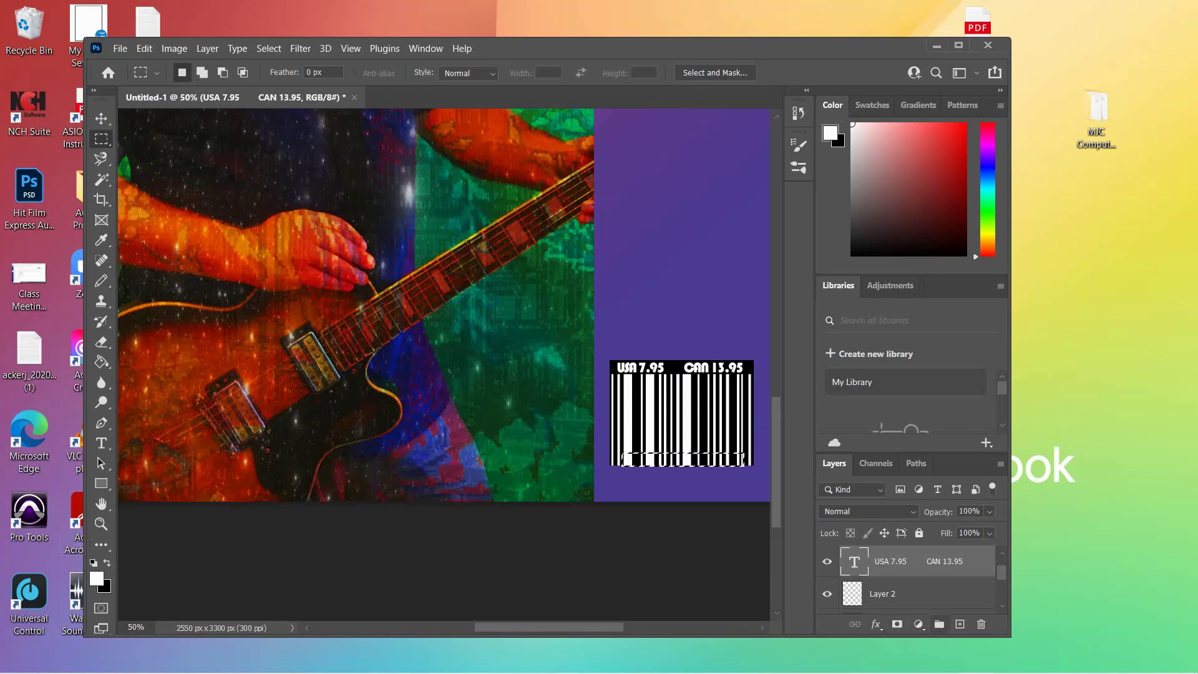
{"action": "left_click", "coordinate": [960, 624]}
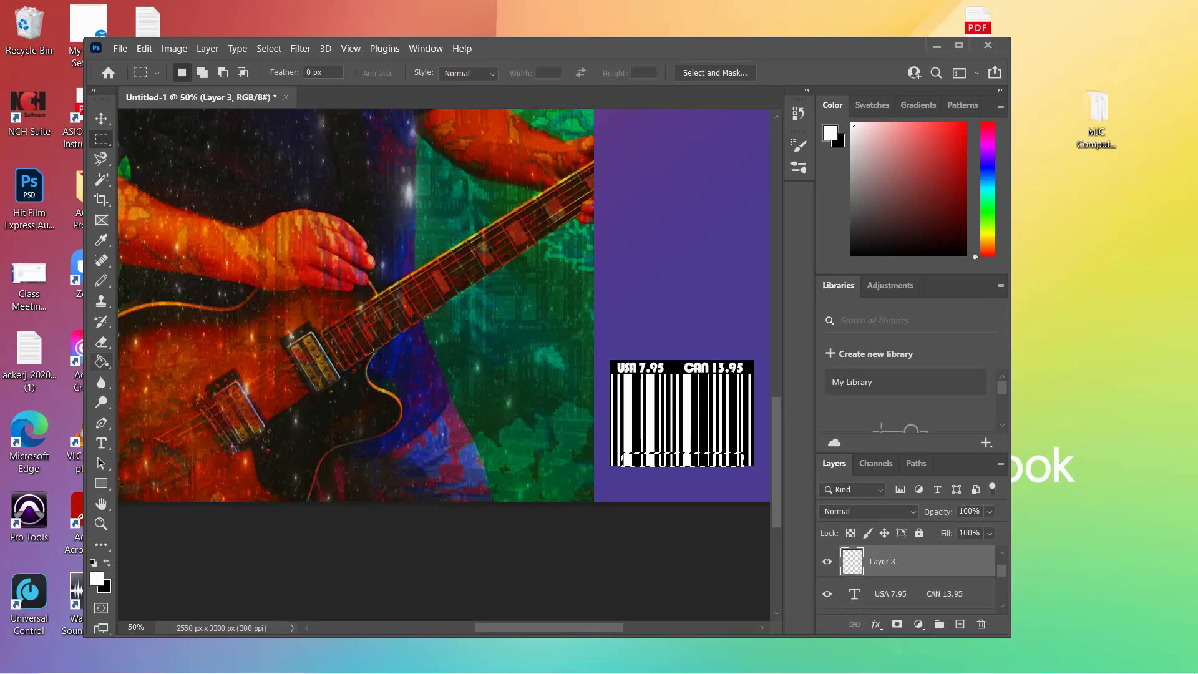
{"action": "left_click", "coordinate": [101, 361]}
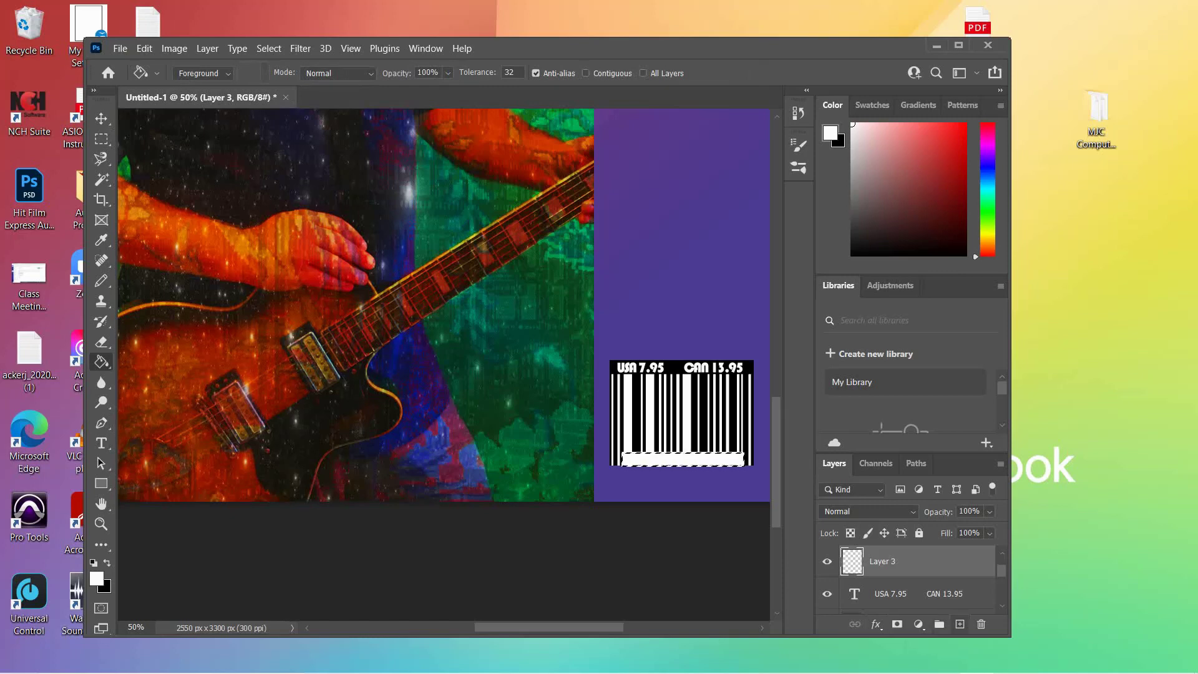
Start a text line on a new layer in the barcode's white lower strip and set its text color to black.
{"action": "left_click", "coordinate": [960, 624]}
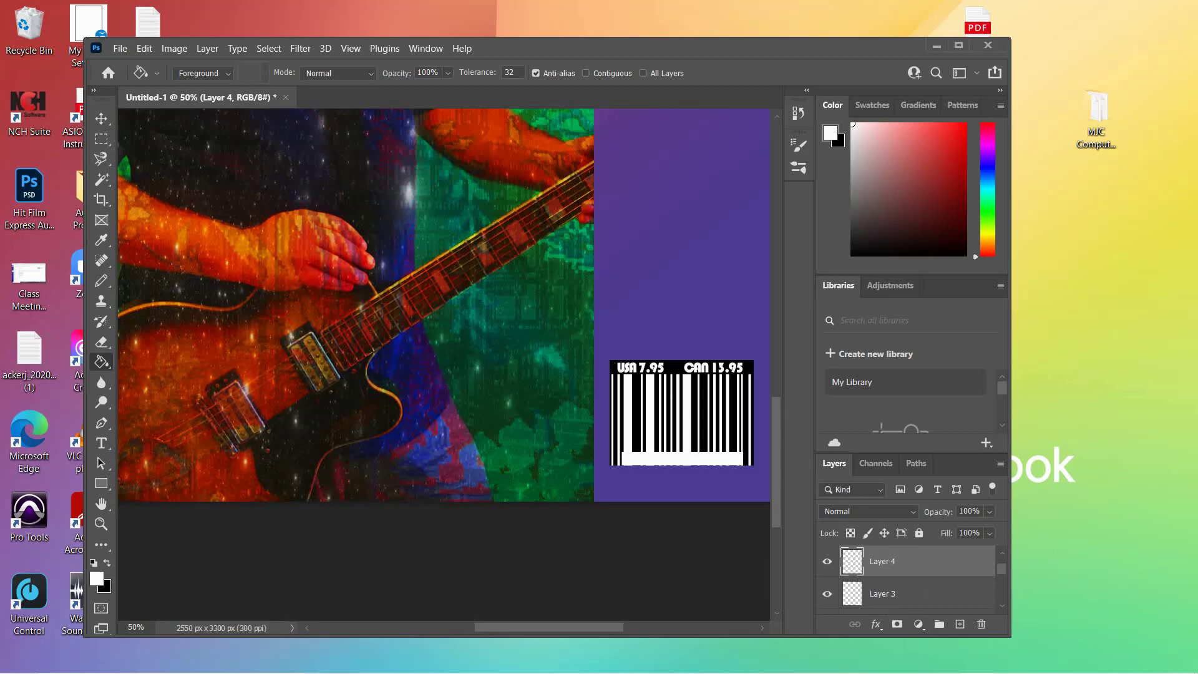
{"action": "left_click", "coordinate": [101, 444]}
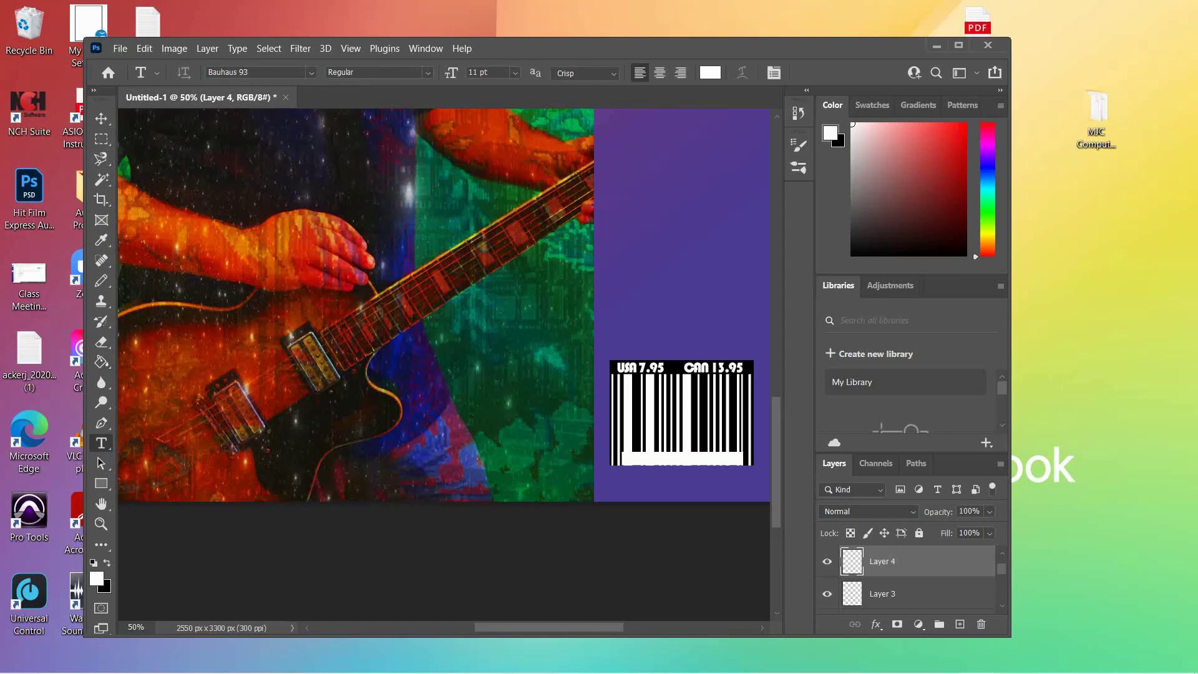
{"action": "left_click", "coordinate": [628, 458]}
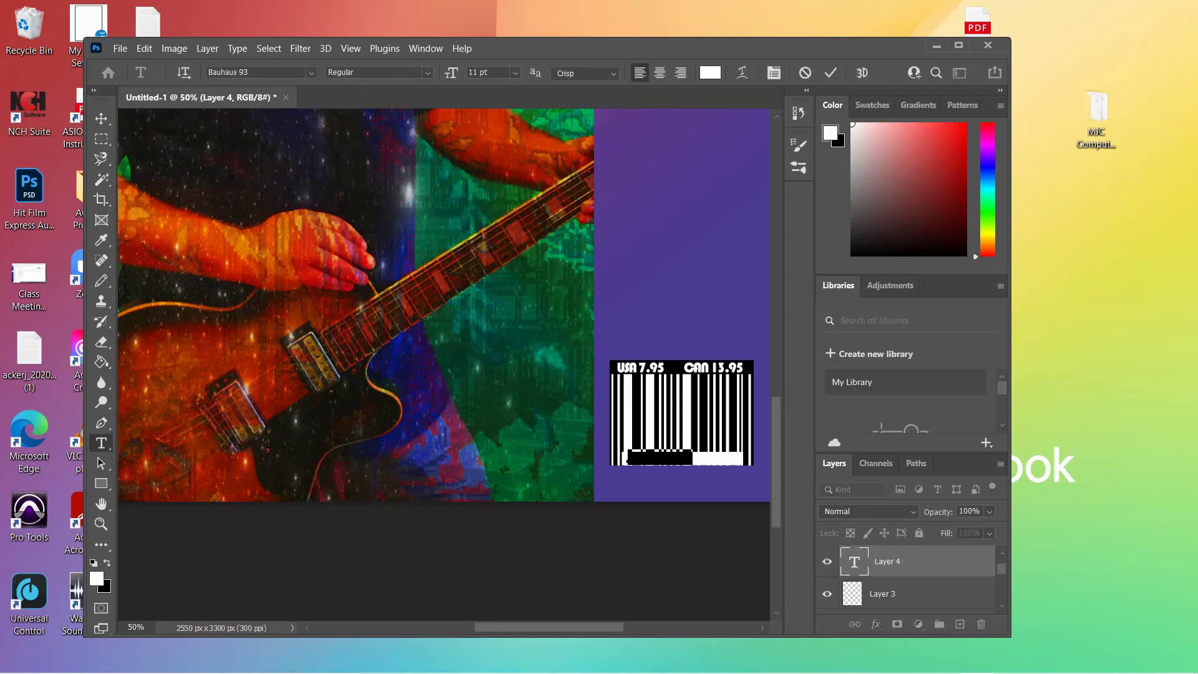
{"action": "left_click", "coordinate": [629, 458]}
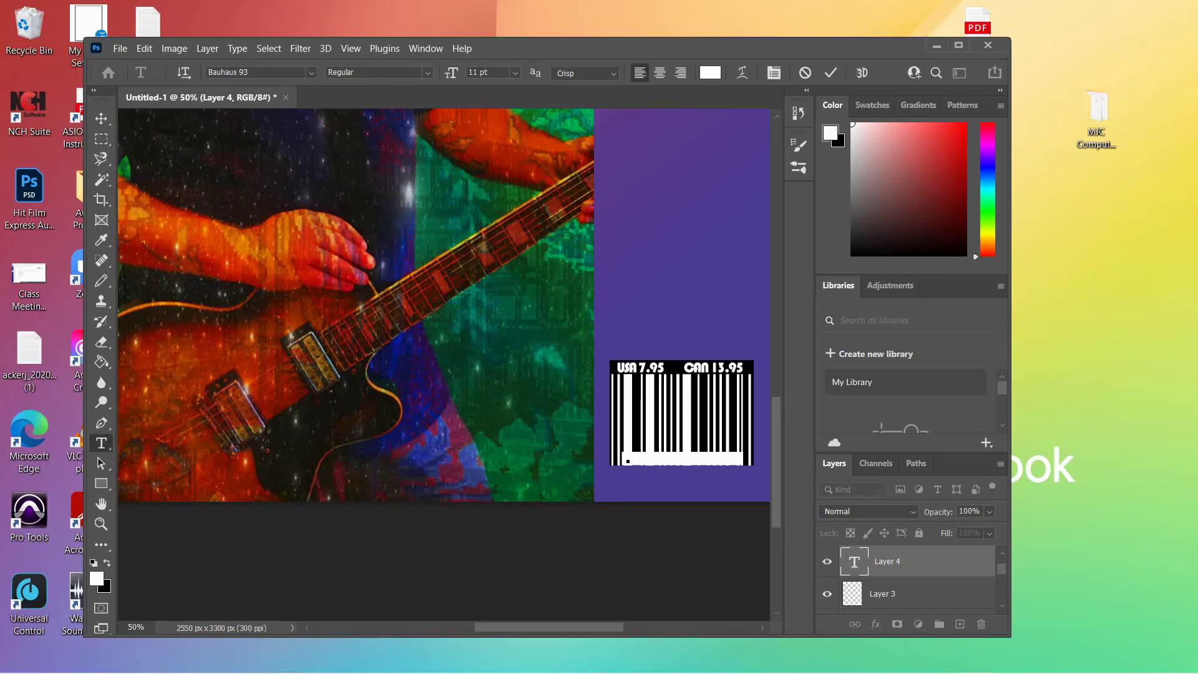
{"action": "left_click", "coordinate": [710, 72]}
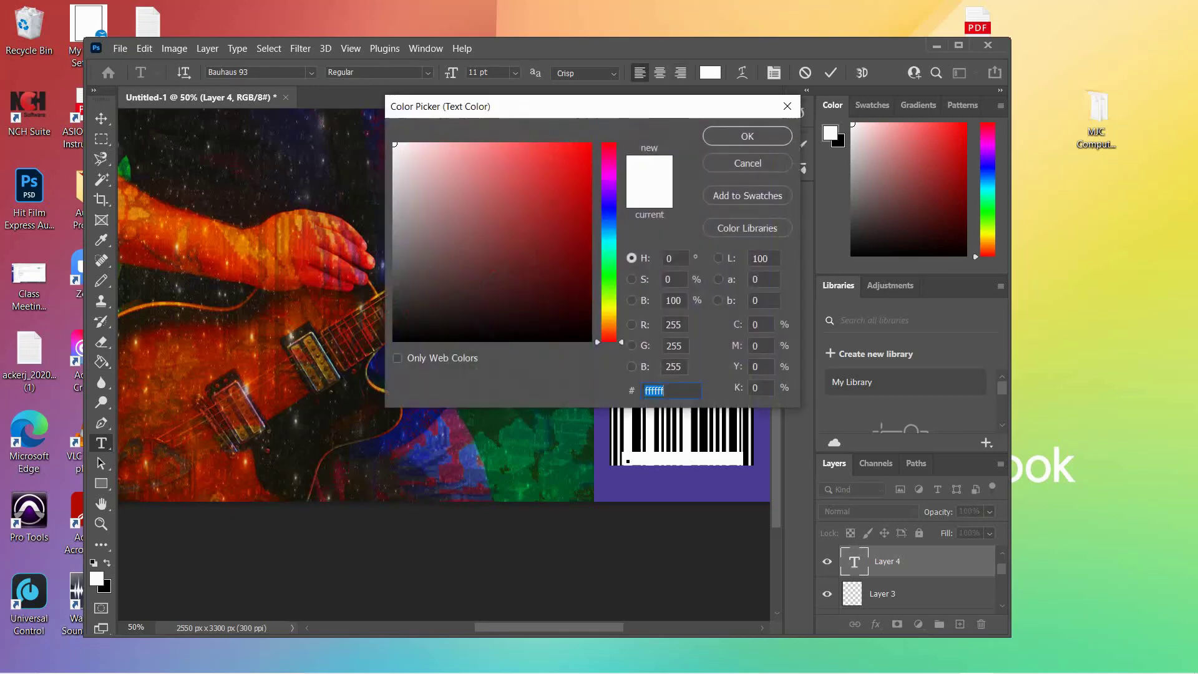
{"action": "left_click", "coordinate": [587, 339]}
{"action": "key", "text": "Return"}
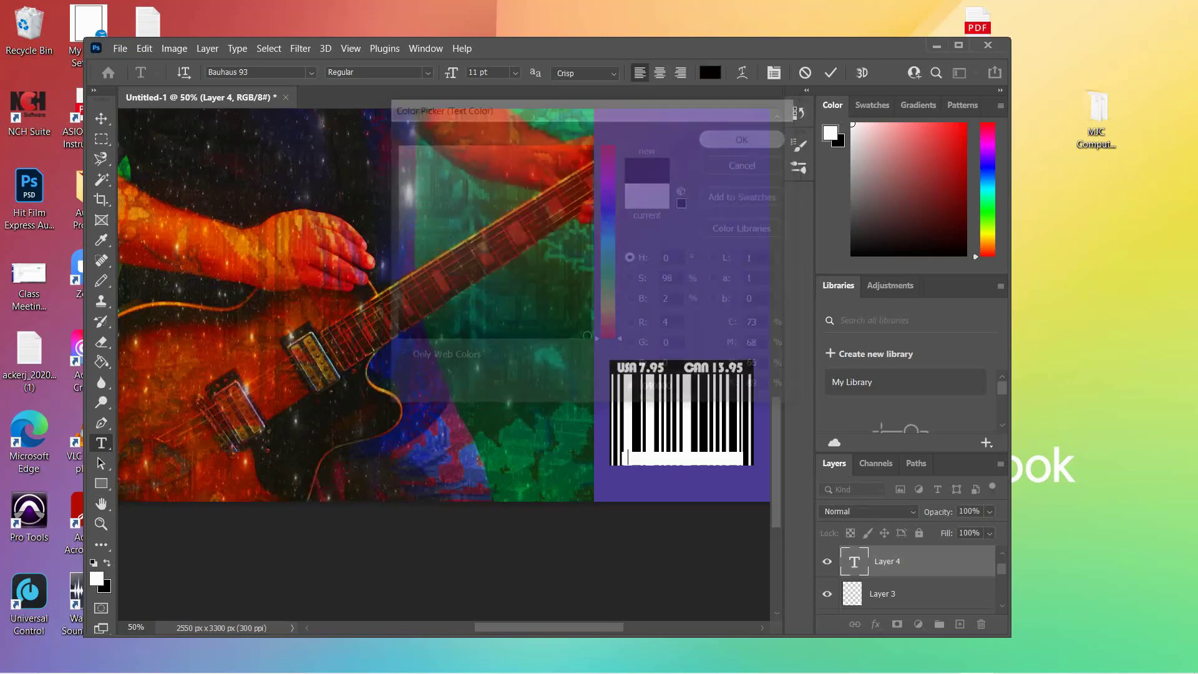
Set the font of the new barcode text to Consolas.
{"action": "left_click", "coordinate": [311, 72]}
{"action": "type", "text": "Arial"}
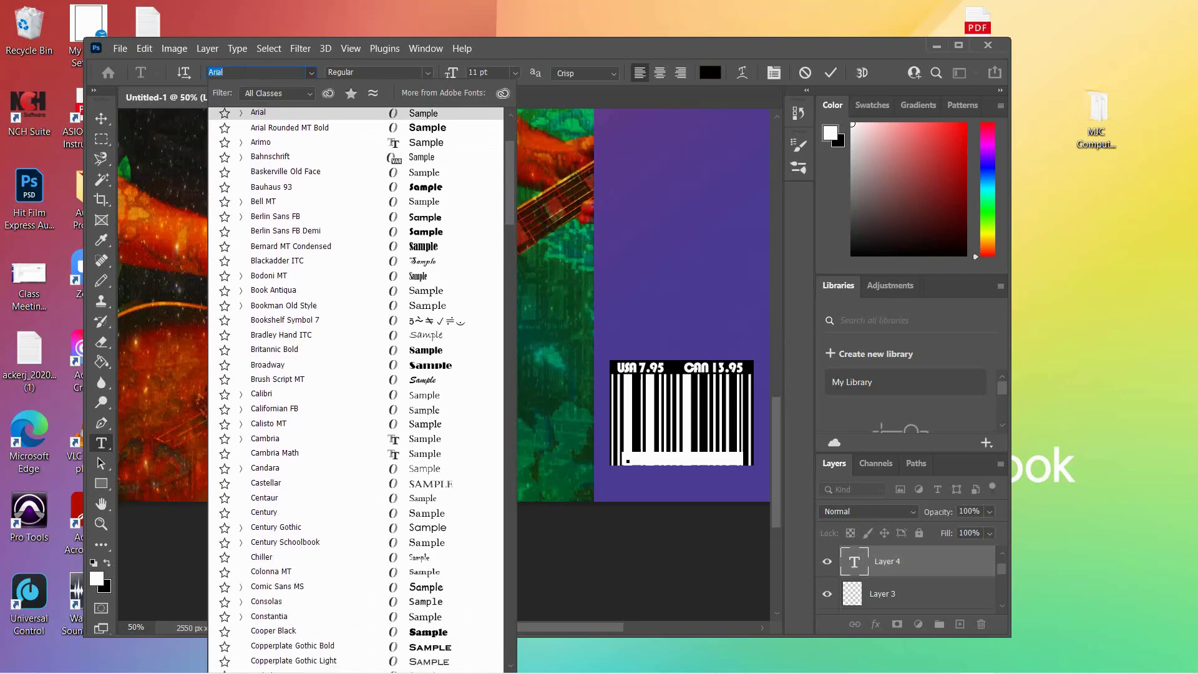
{"action": "scroll", "coordinate": [356, 390], "scroll_direction": "down", "scroll_amount": 4}
{"action": "scroll", "coordinate": [356, 390], "scroll_direction": "down", "scroll_amount": 1}
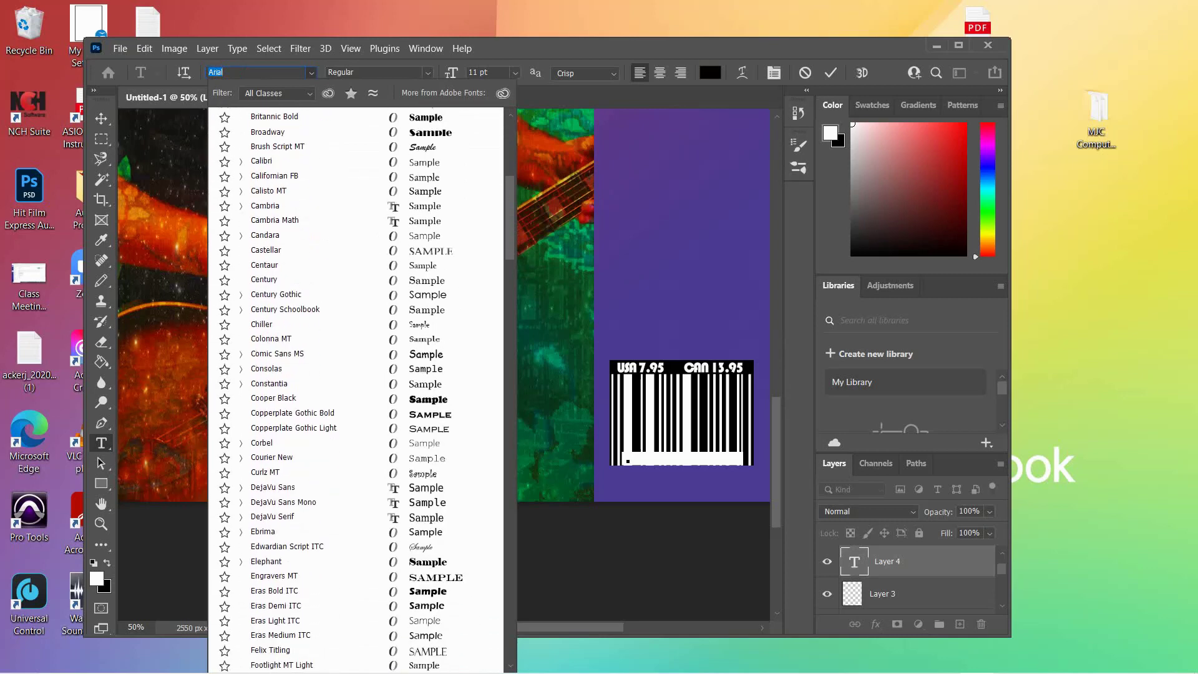
{"action": "left_click", "coordinate": [268, 371]}
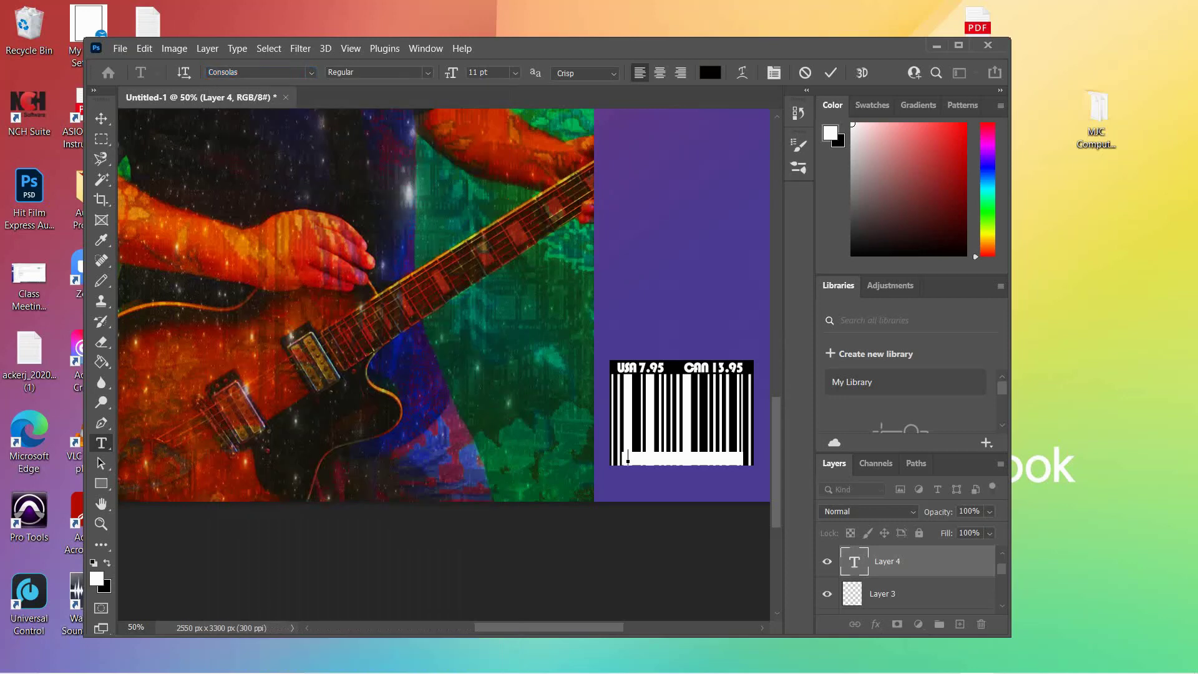
{"action": "type", "text": "23016645-089"}
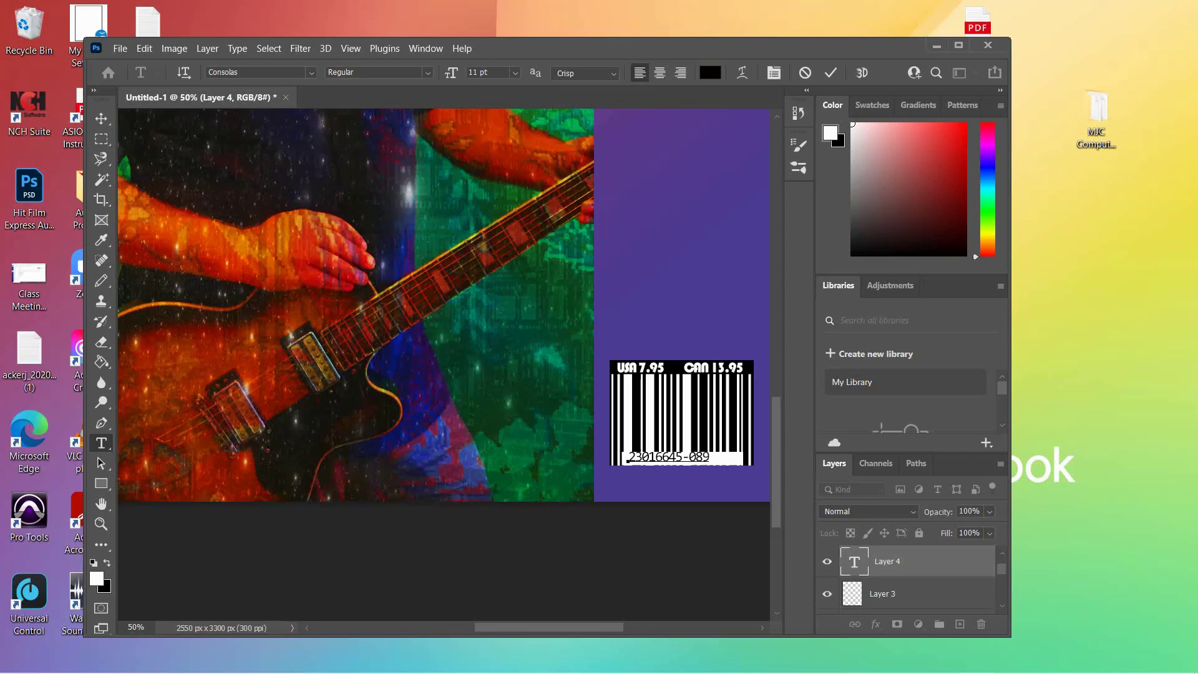
{"action": "type", "text": "54-21"}
{"action": "left_click", "coordinate": [102, 118]}
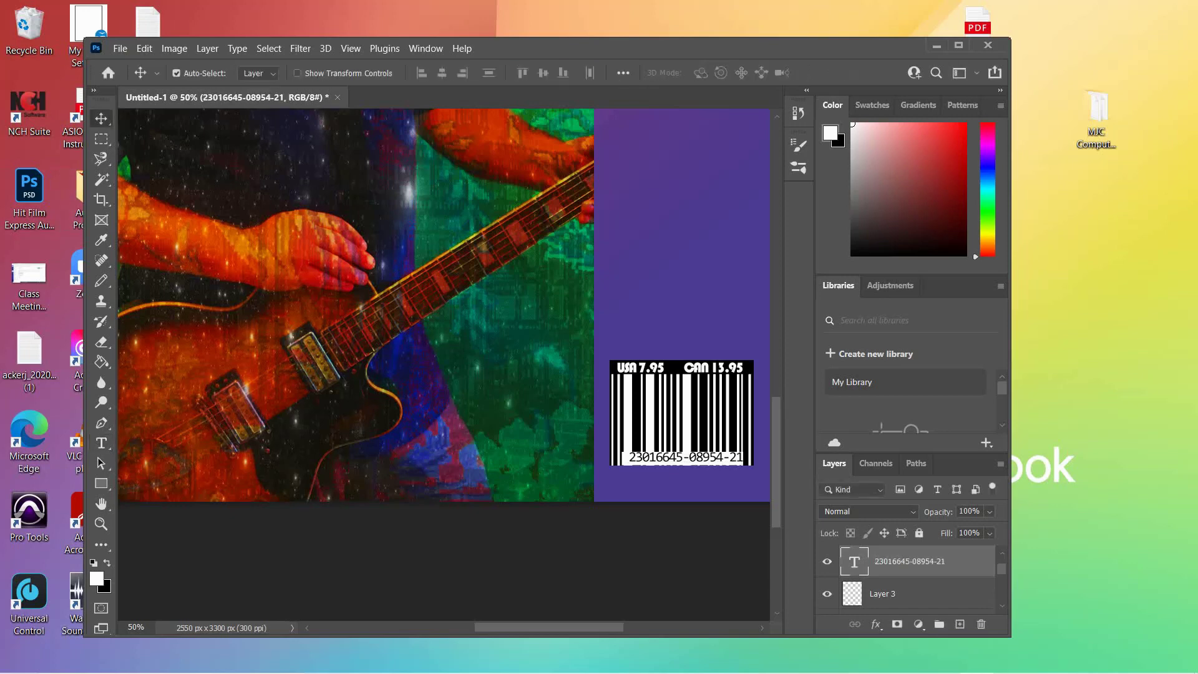
{"action": "left_click_drag", "start_coordinate": [643, 417], "coordinate": [642, 418]}
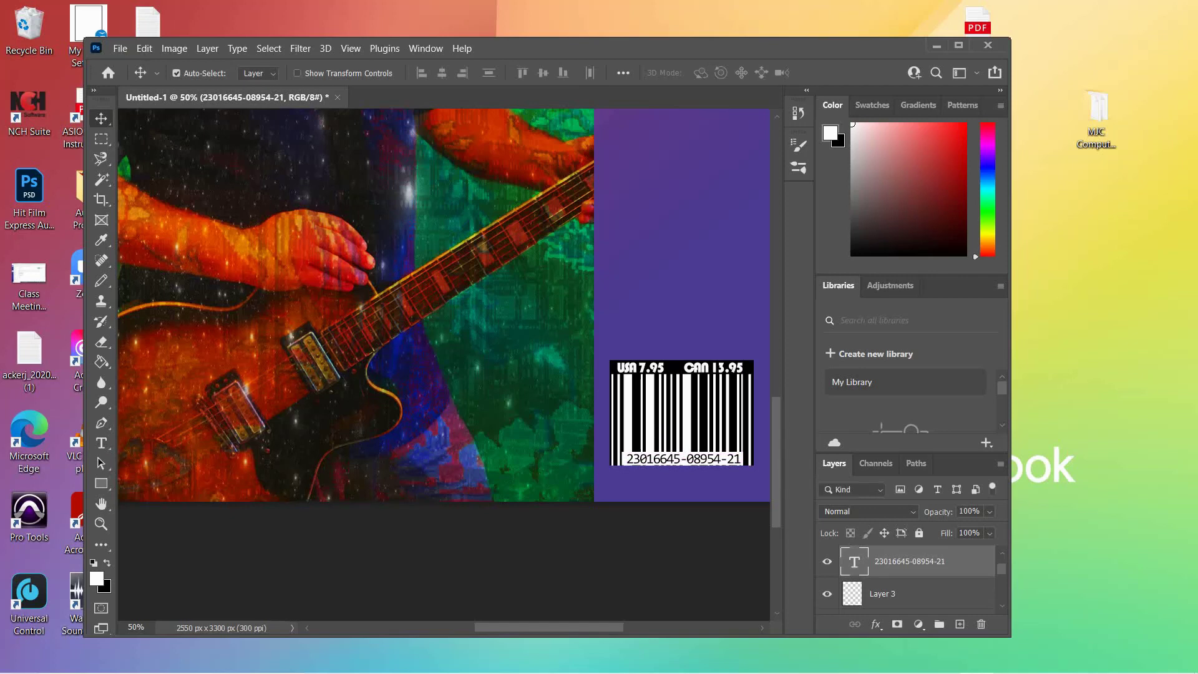
{"action": "scroll", "coordinate": [911, 577], "scroll_direction": "up", "scroll_amount": 1}
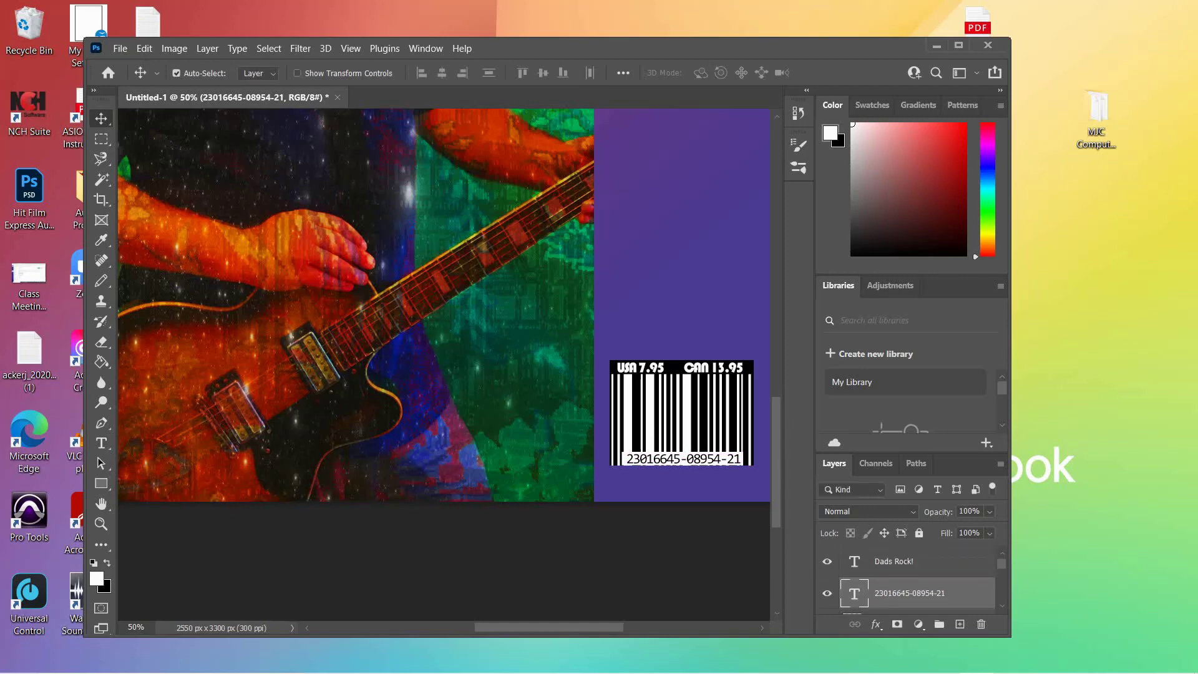
Hide the "Dads Rock!" title layer, the "fractal-1120769_640" photo layer and the "Layer 1" gradient background.
{"action": "left_click", "coordinate": [894, 561]}
{"action": "left_click", "coordinate": [828, 561]}
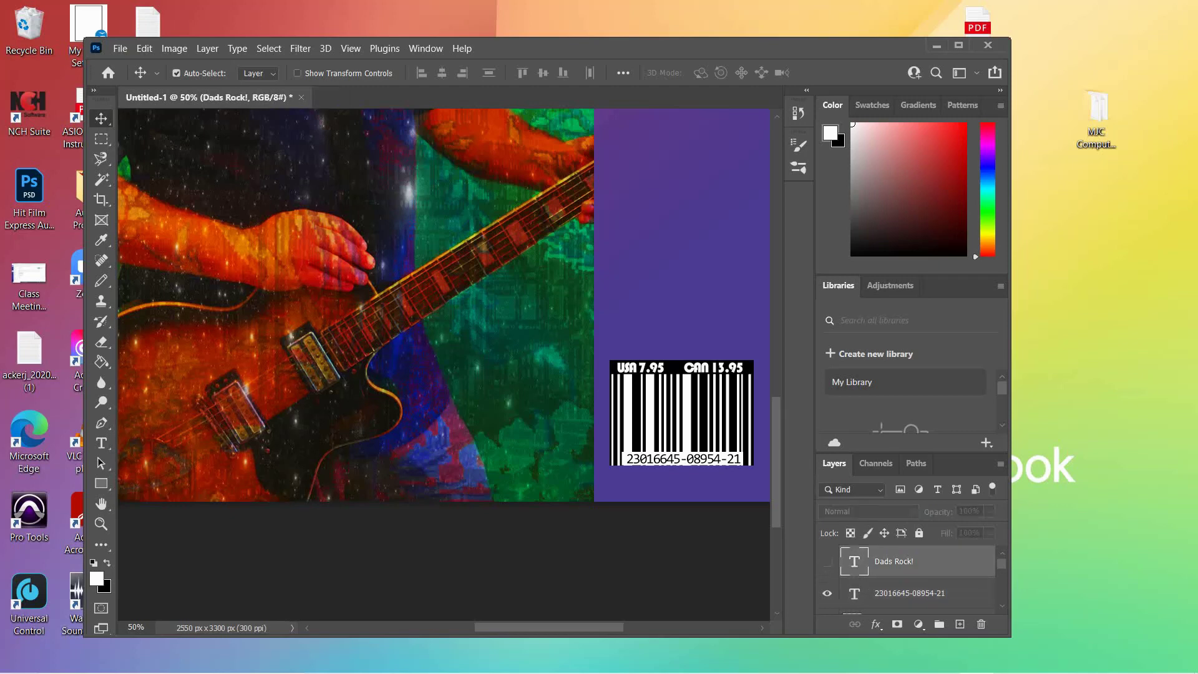
{"action": "scroll", "coordinate": [912, 577], "scroll_direction": "down", "scroll_amount": 3}
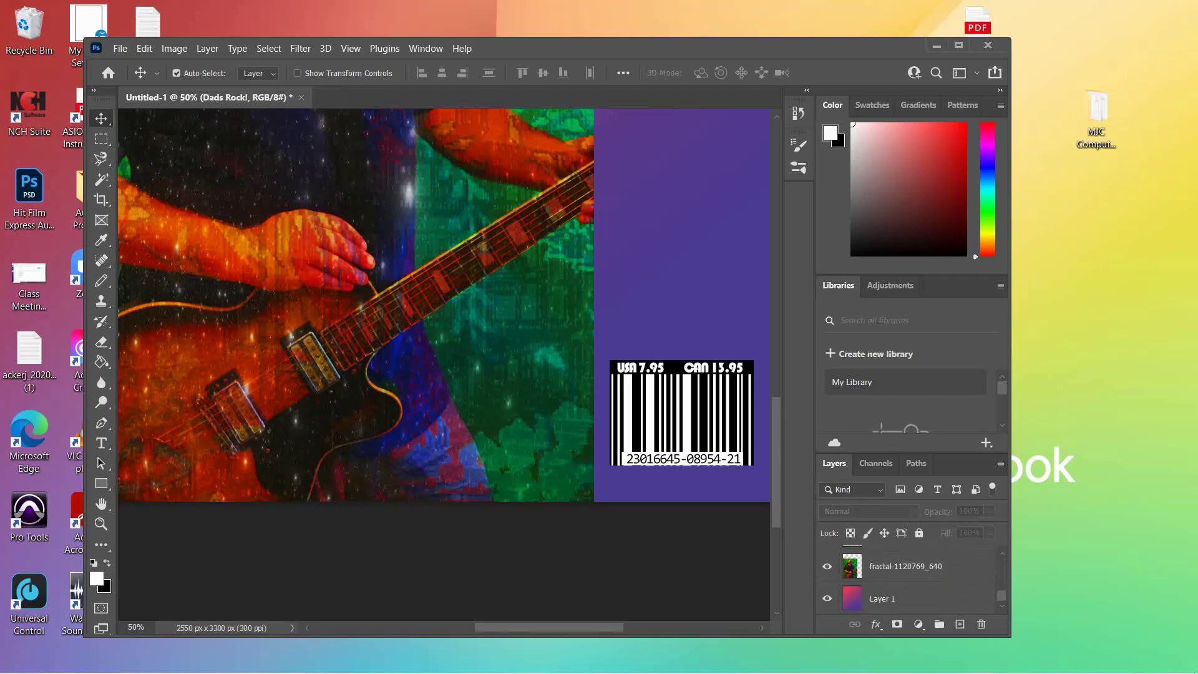
{"action": "left_click", "coordinate": [828, 599]}
{"action": "left_click", "coordinate": [828, 566]}
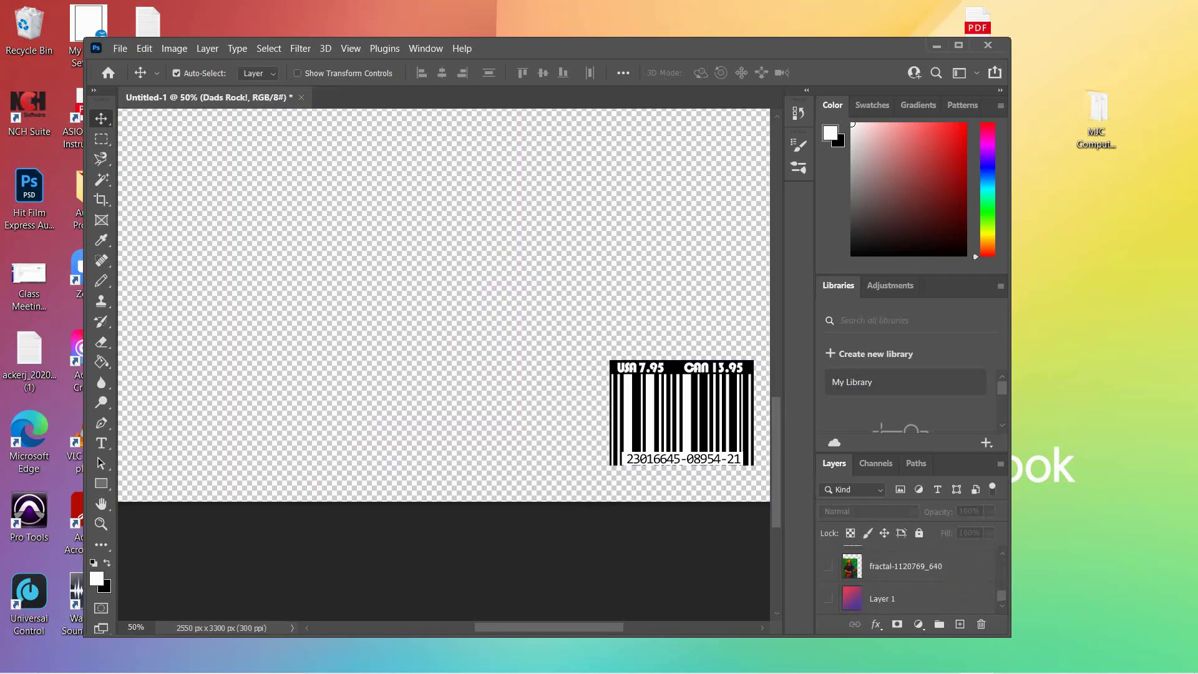
Merge all visible layers into the barcode number's layer and rename the merged layer "Bar Code".
{"action": "scroll", "coordinate": [912, 577], "scroll_direction": "up", "scroll_amount": 3}
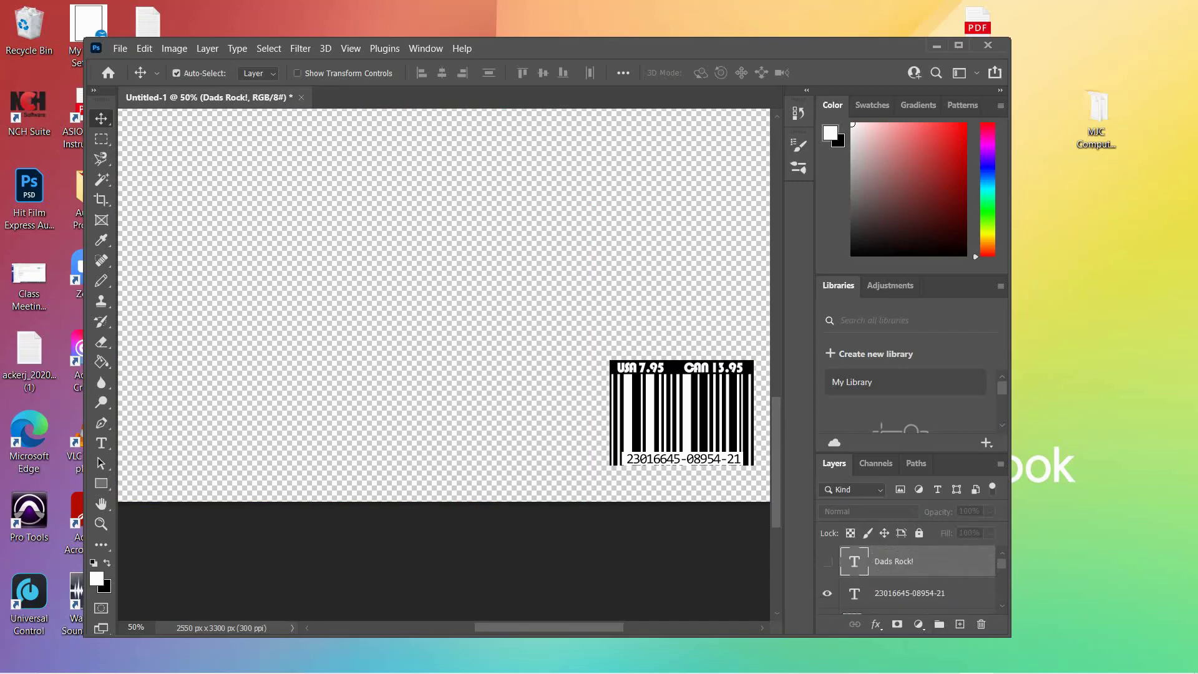
{"action": "left_click", "coordinate": [924, 593]}
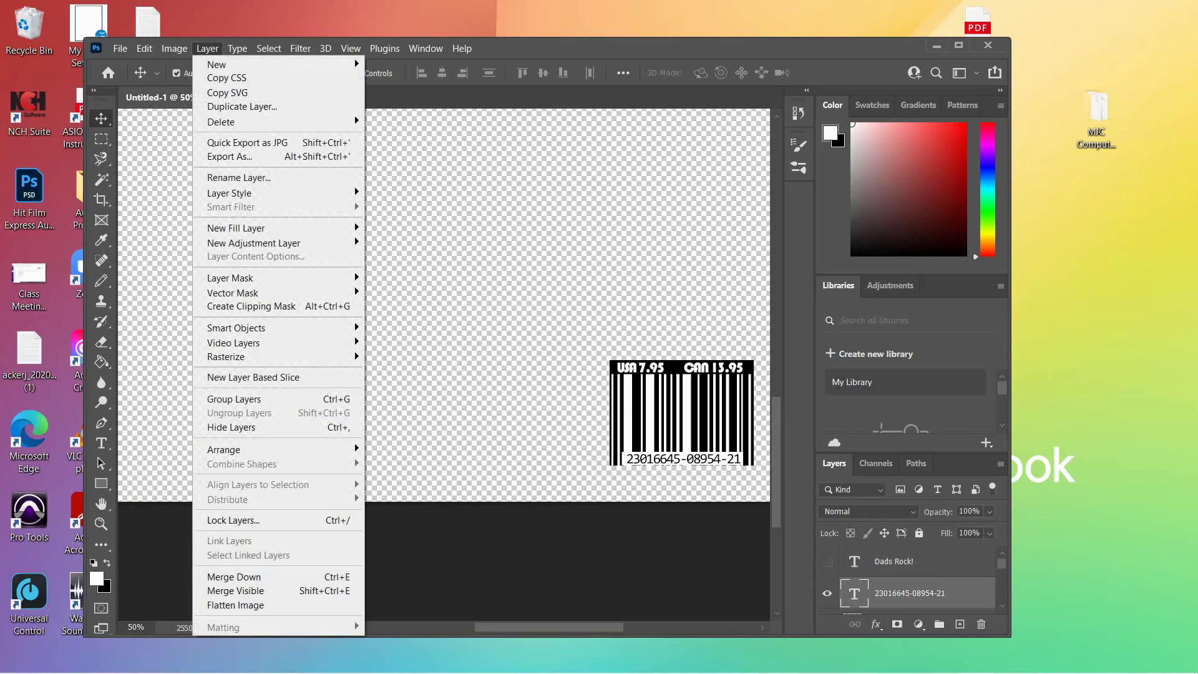
{"action": "left_click", "coordinate": [236, 590]}
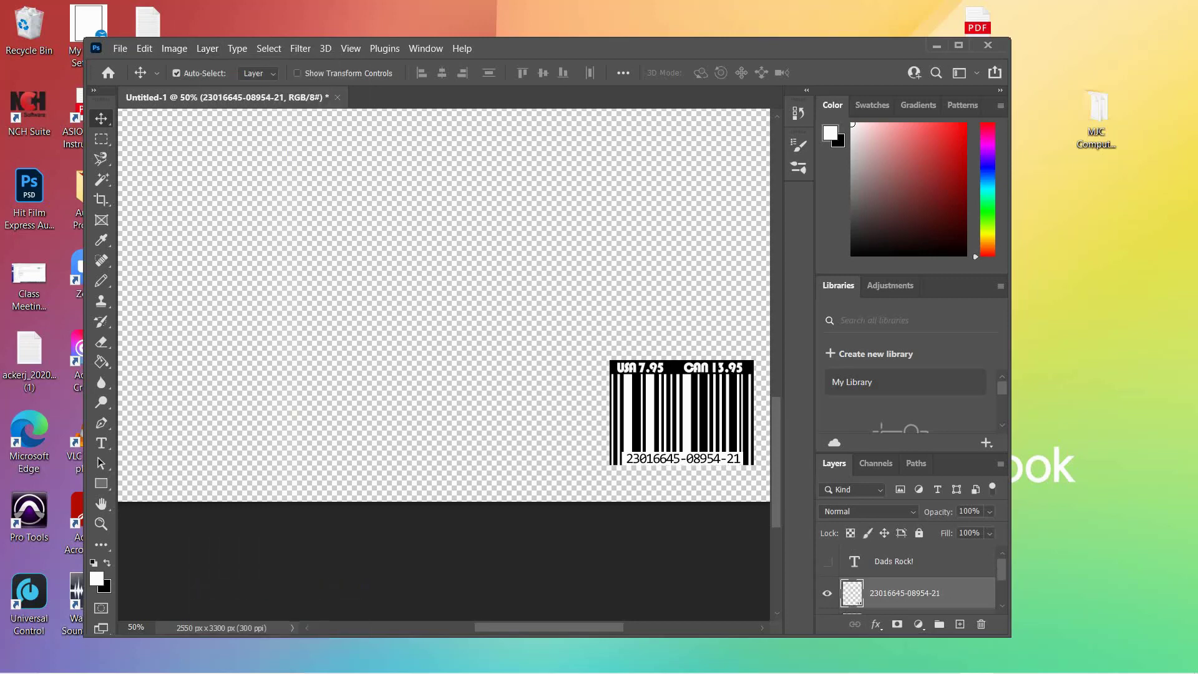
{"action": "double_click", "coordinate": [905, 593]}
{"action": "type", "text": "Bar Code"}
{"action": "key", "text": "Return"}
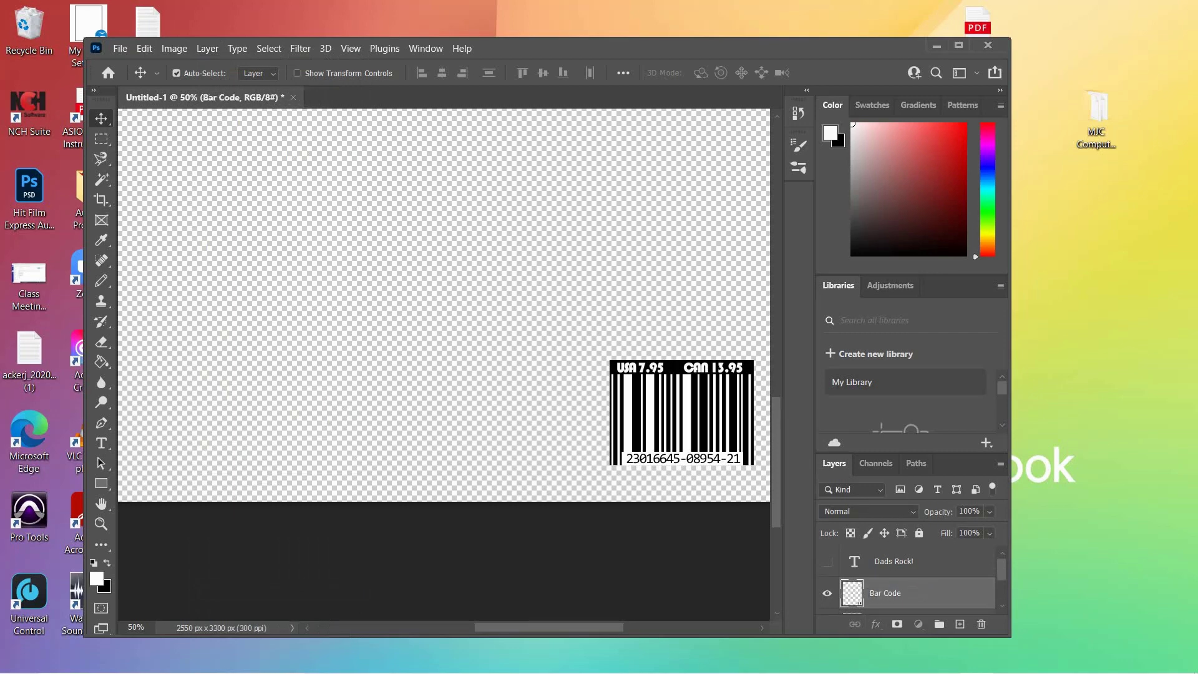
Make the "fractal-1120769_640" photo layer and the "Layer 1" gradient background visible again.
{"action": "key", "text": "alt+]"}
{"action": "scroll", "coordinate": [912, 581], "scroll_direction": "down", "scroll_amount": 2}
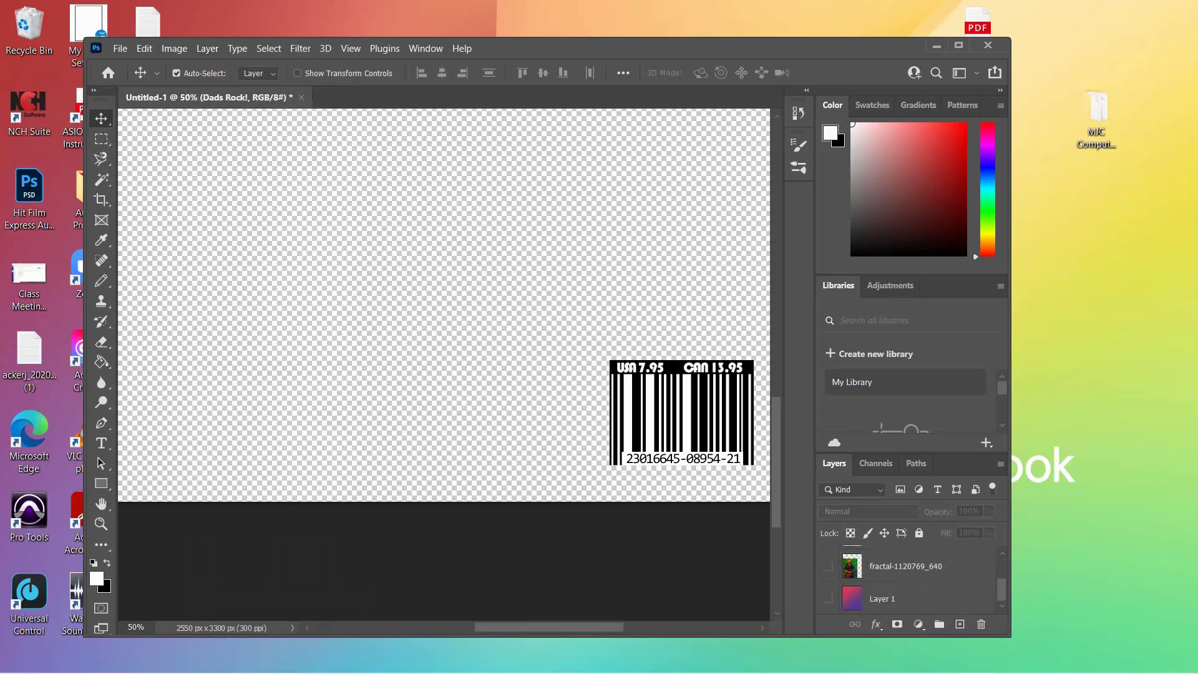
{"action": "left_click", "coordinate": [828, 566]}
{"action": "left_click", "coordinate": [827, 598]}
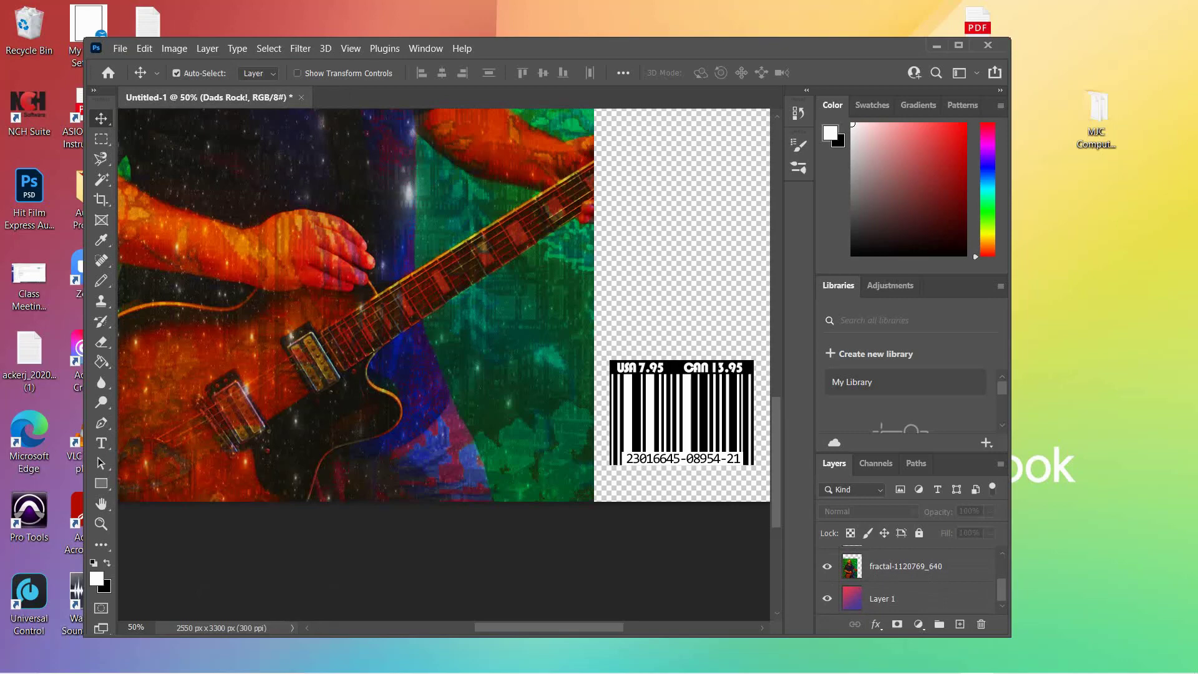
{"action": "scroll", "coordinate": [443, 306], "scroll_direction": "down", "scroll_amount": 2}
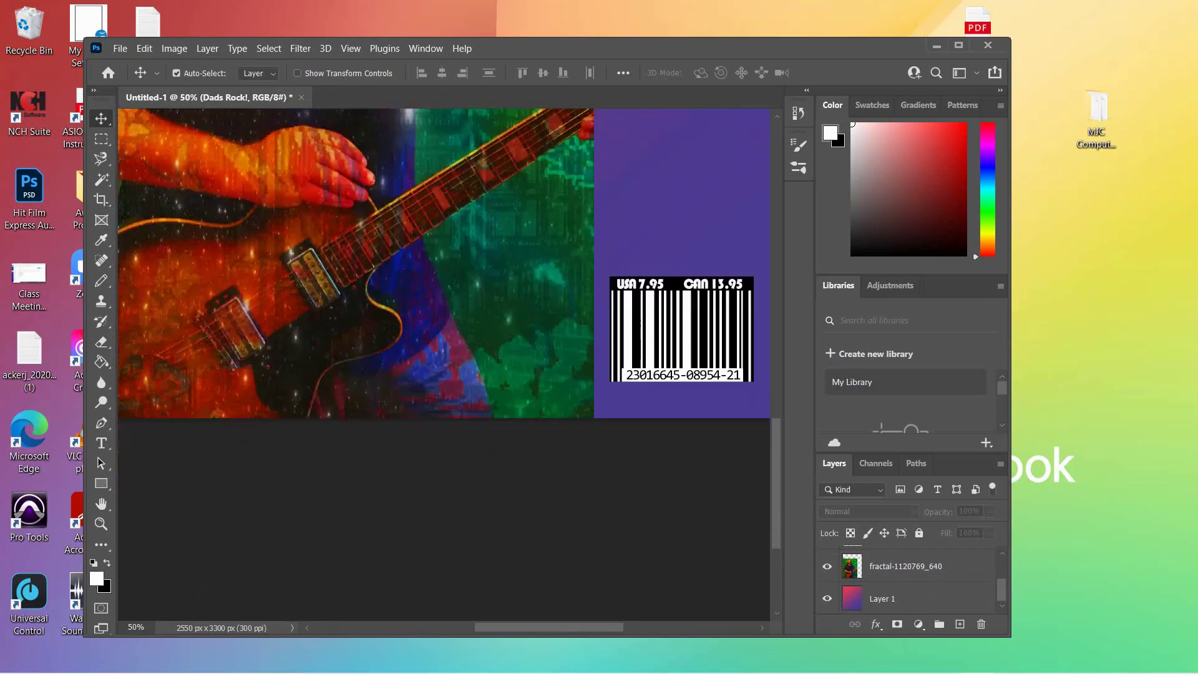
Turn the visibility of the "Dads Rock!" title layer back on.
{"action": "key", "text": "z"}
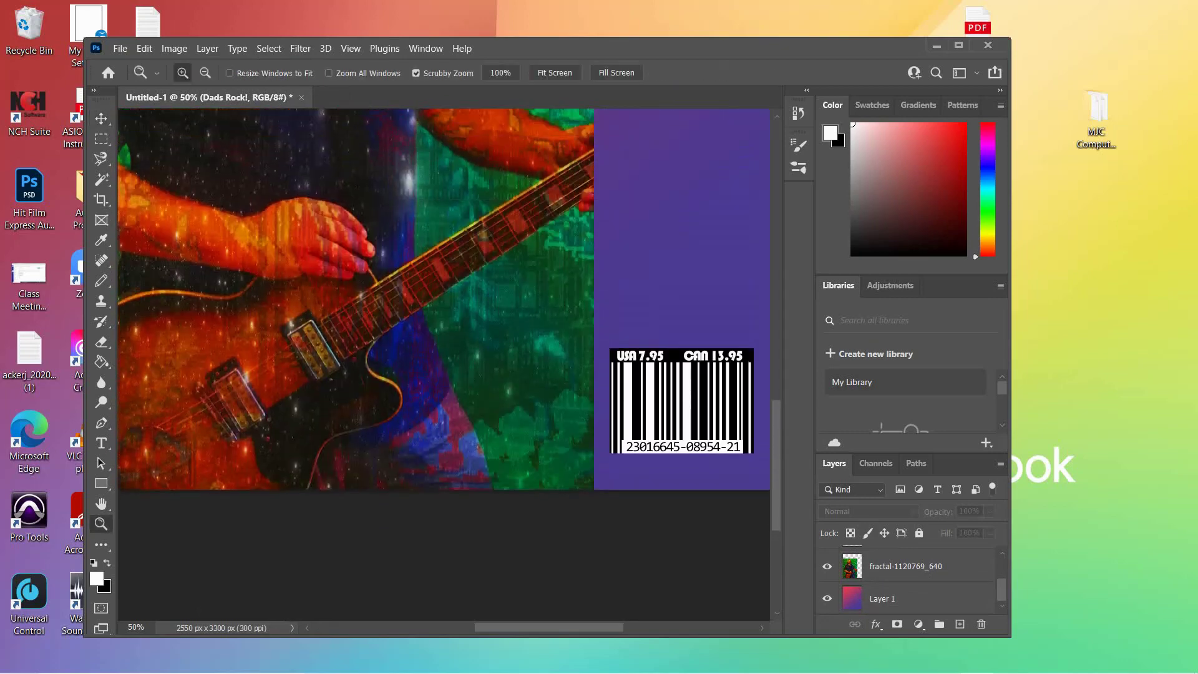
{"action": "left_click", "coordinate": [333, 349], "text": "alt"}
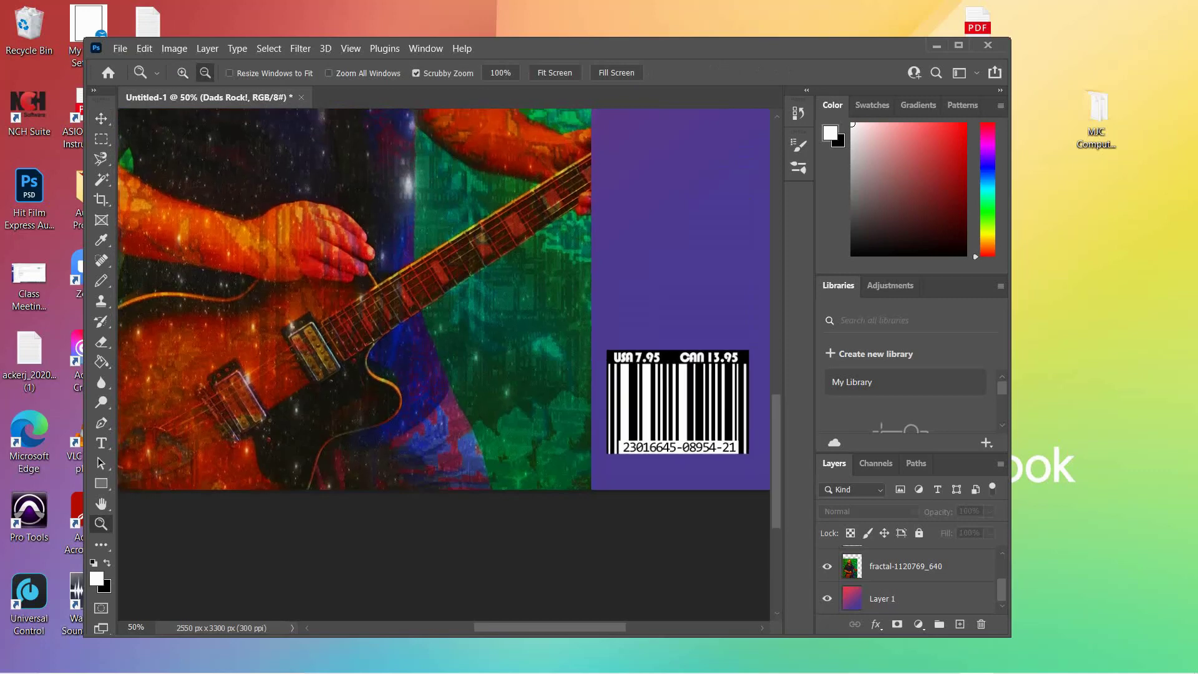
{"action": "key", "text": "ctrl+minus"}
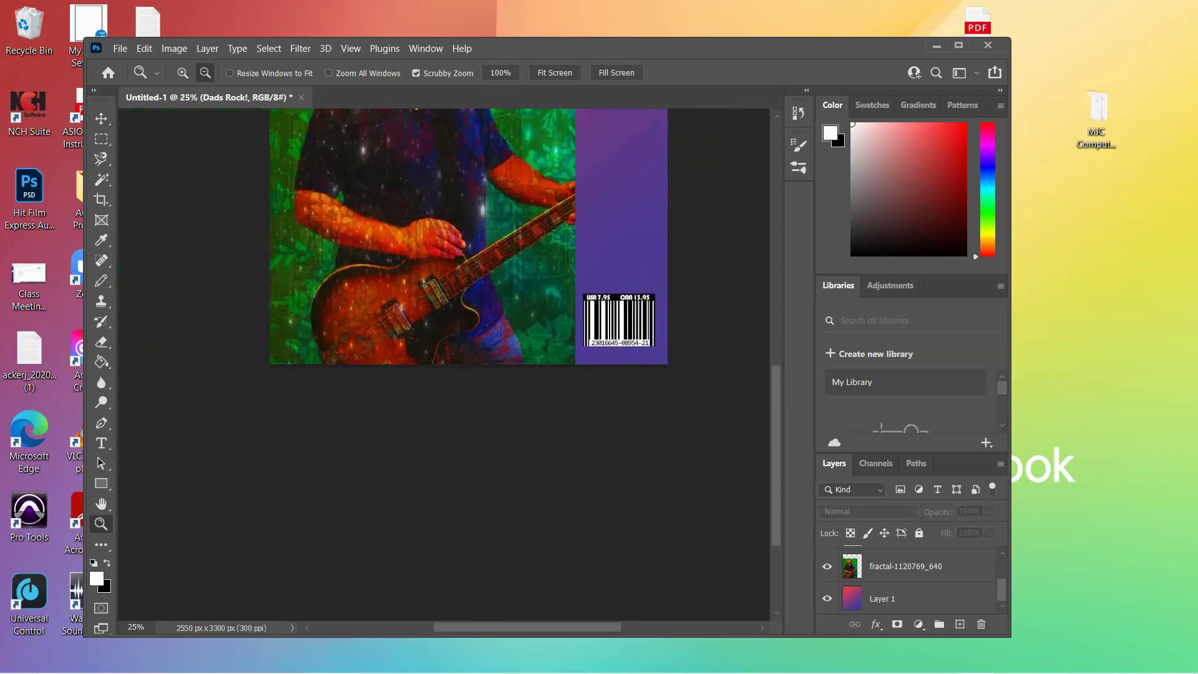
{"action": "left_click", "coordinate": [331, 357]}
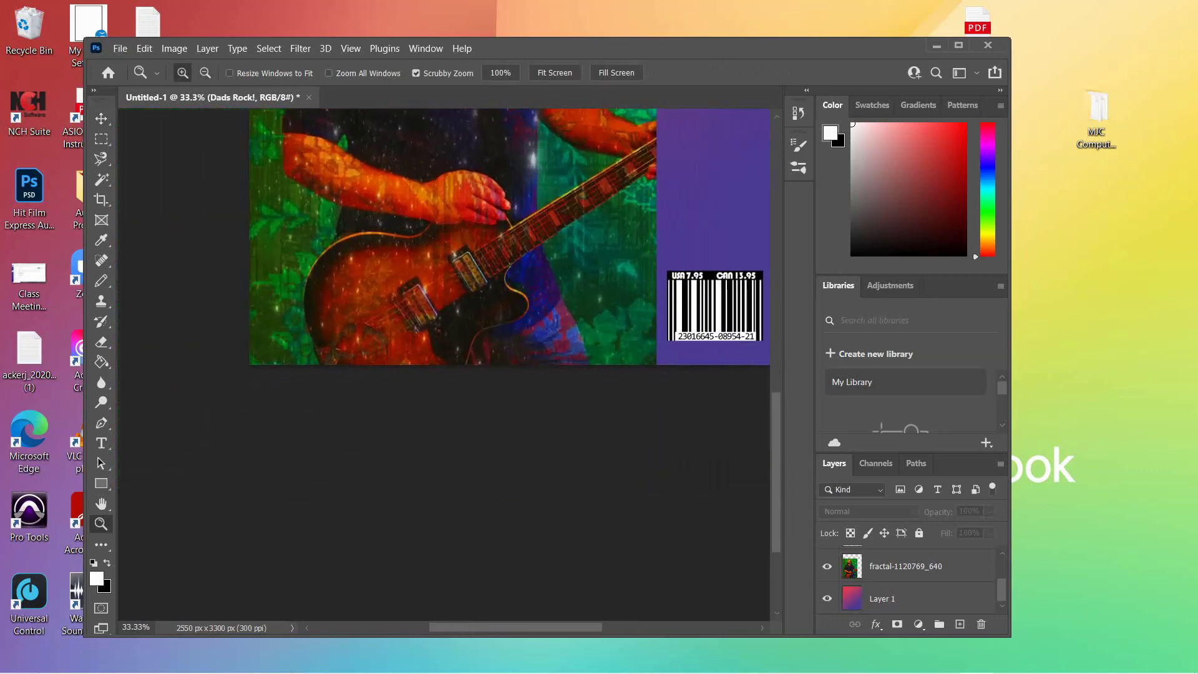
{"action": "left_click", "coordinate": [322, 367]}
{"action": "key", "text": "ctrl+minus"}
{"action": "key", "text": "ctrl+minus"}
{"action": "key", "text": "ctrl+minus"}
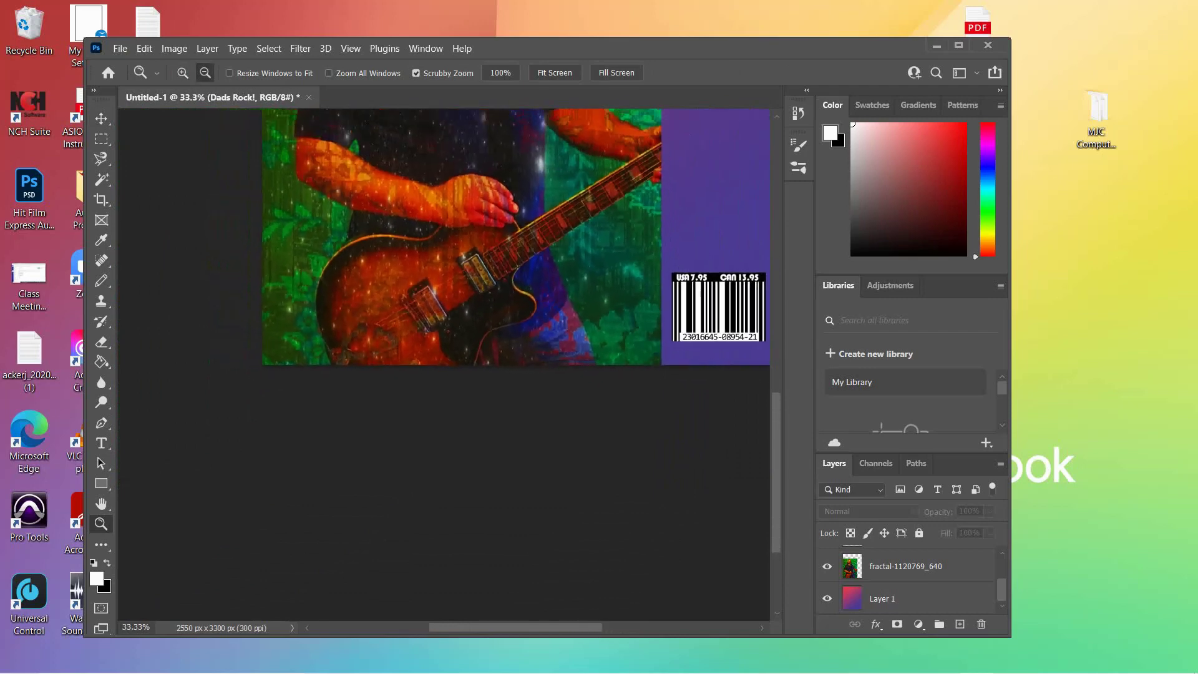
{"action": "key", "text": "alt"}
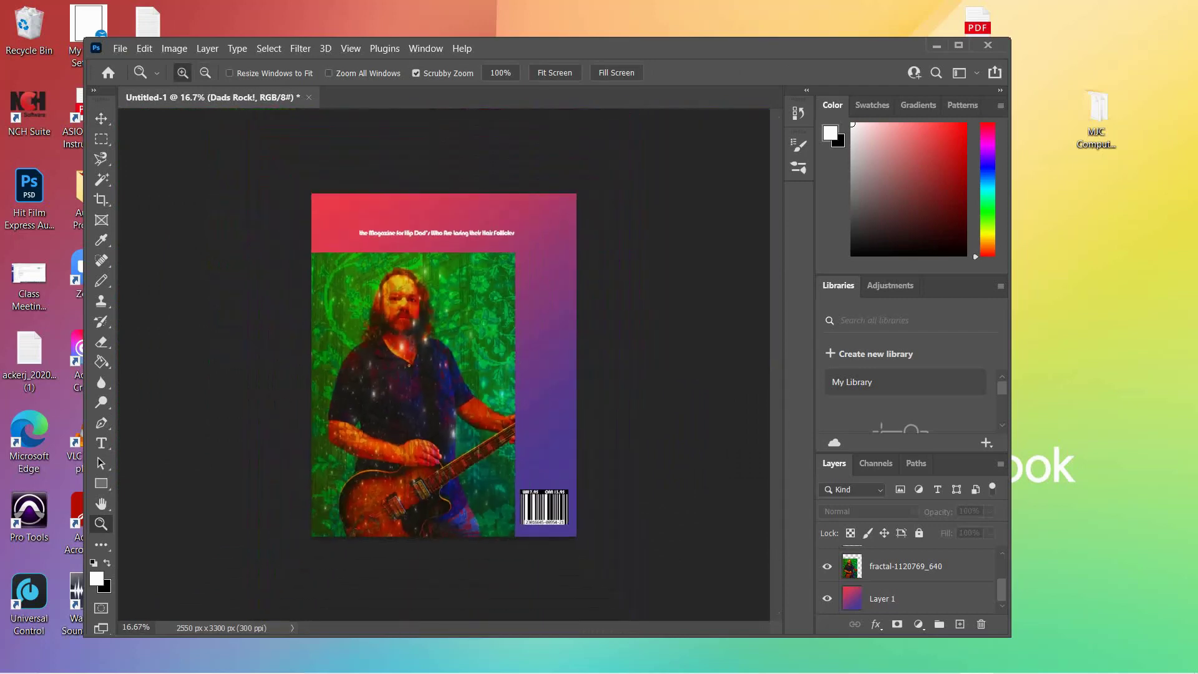
{"action": "scroll", "coordinate": [911, 581], "scroll_direction": "up", "scroll_amount": 3}
{"action": "left_click", "coordinate": [827, 561]}
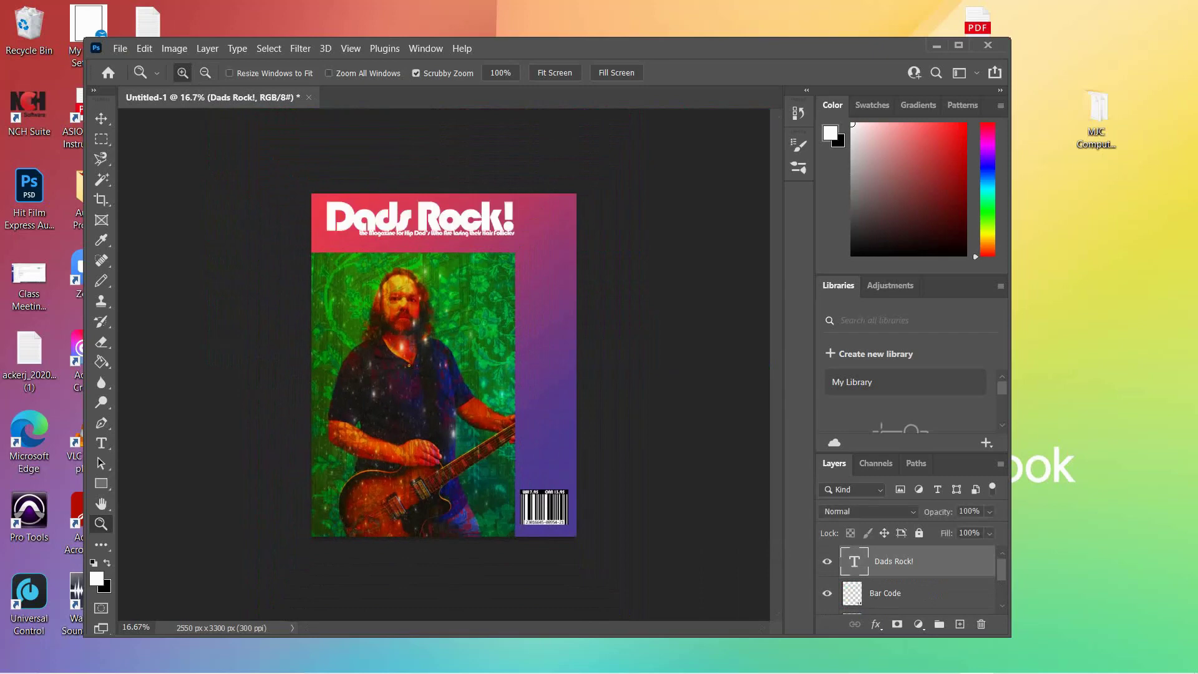
{"action": "scroll", "coordinate": [912, 581], "scroll_direction": "down", "scroll_amount": 5}
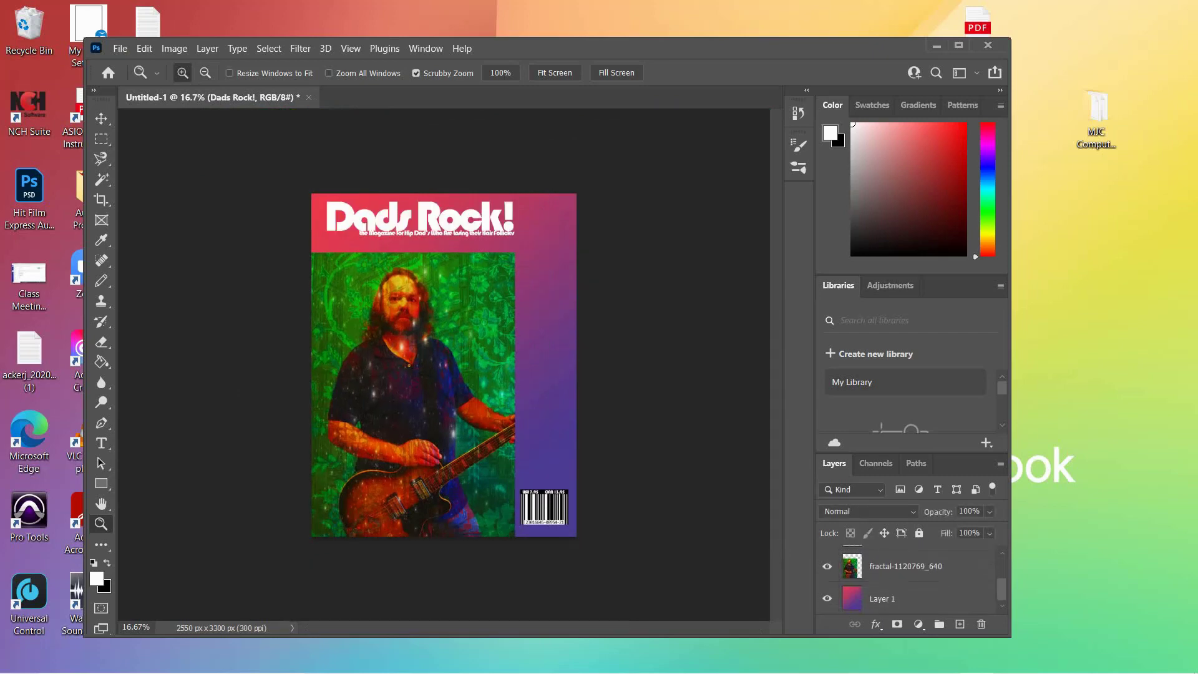
{"action": "scroll", "coordinate": [911, 580], "scroll_direction": "up", "scroll_amount": 5}
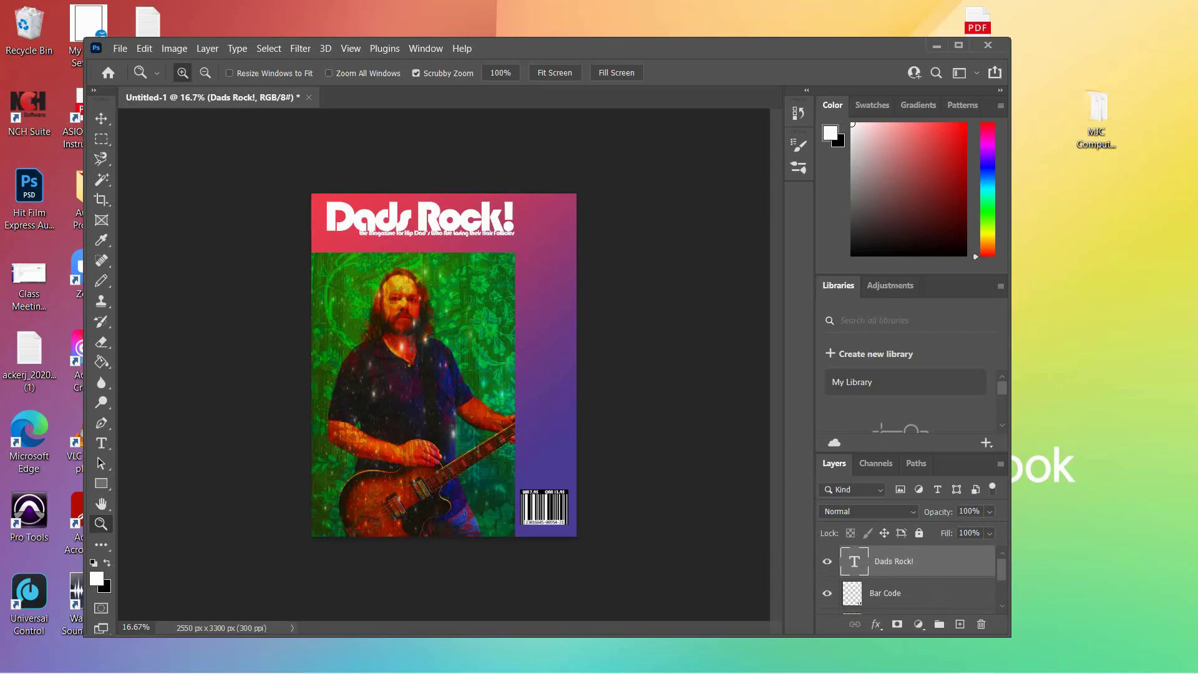
Move the "Dads Rock!" title slightly left and shift the merged "Bar Code" layer 48 px left at the same height.
{"action": "left_click", "coordinate": [101, 118]}
{"action": "left_click_drag", "start_coordinate": [349, 217], "coordinate": [384, 244]}
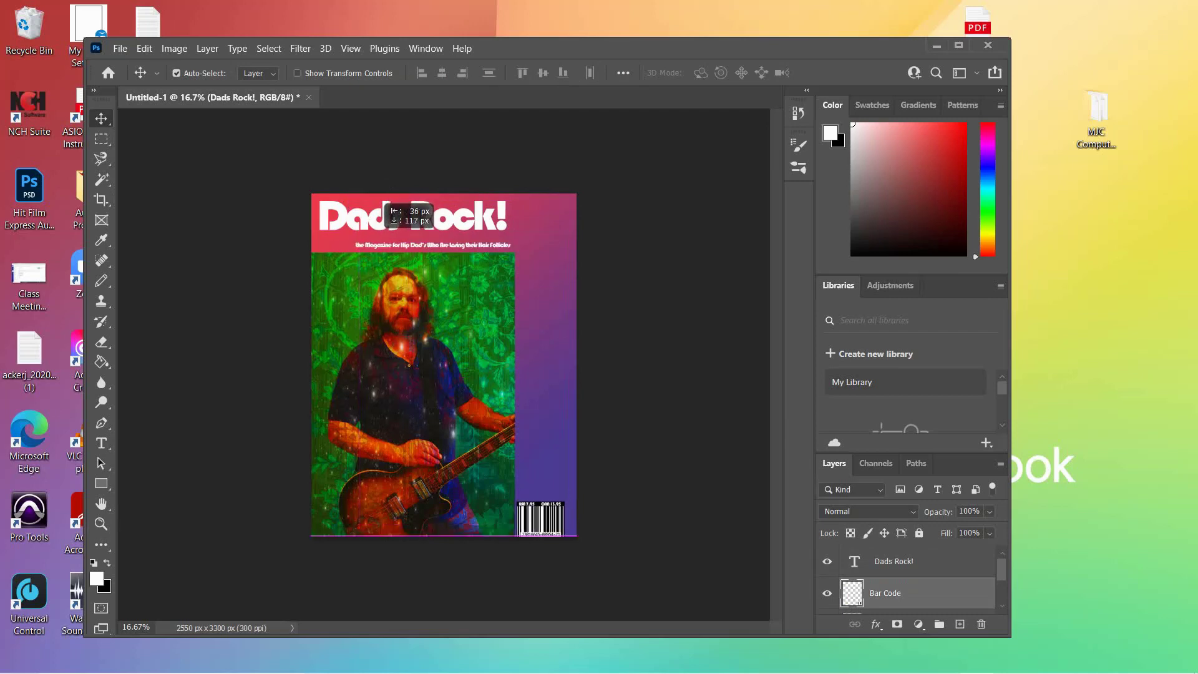
{"action": "left_click_drag", "start_coordinate": [384, 245], "coordinate": [382, 232]}
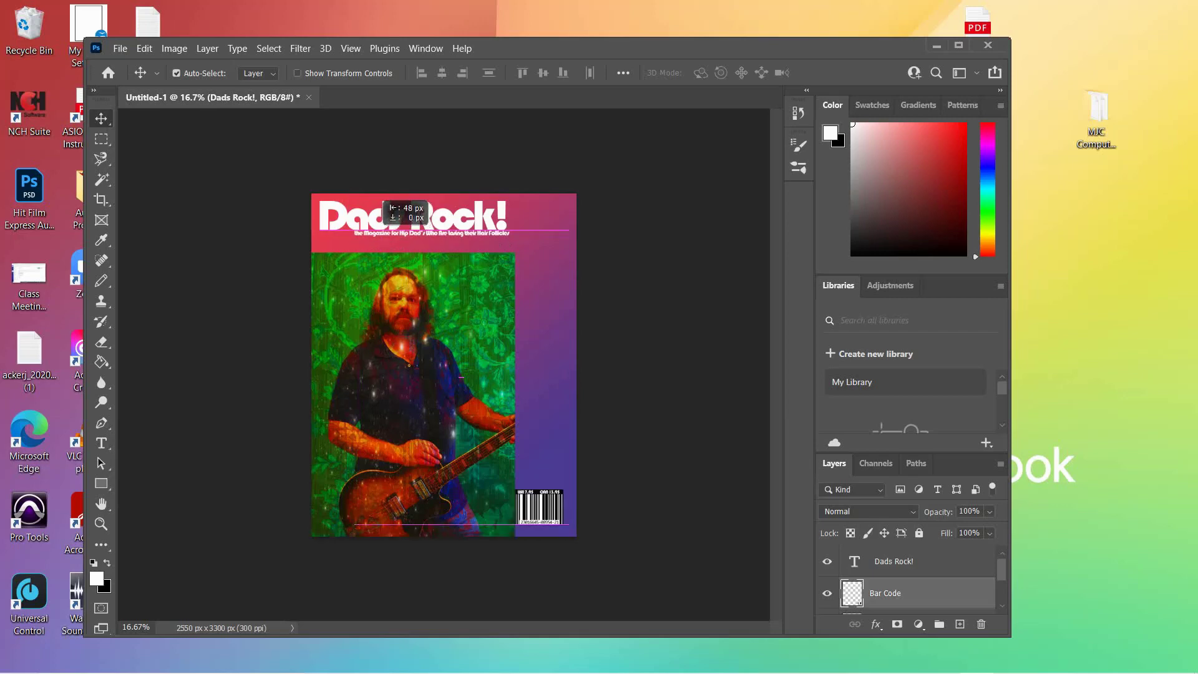
{"action": "left_click_drag", "start_coordinate": [382, 233], "coordinate": [382, 233]}
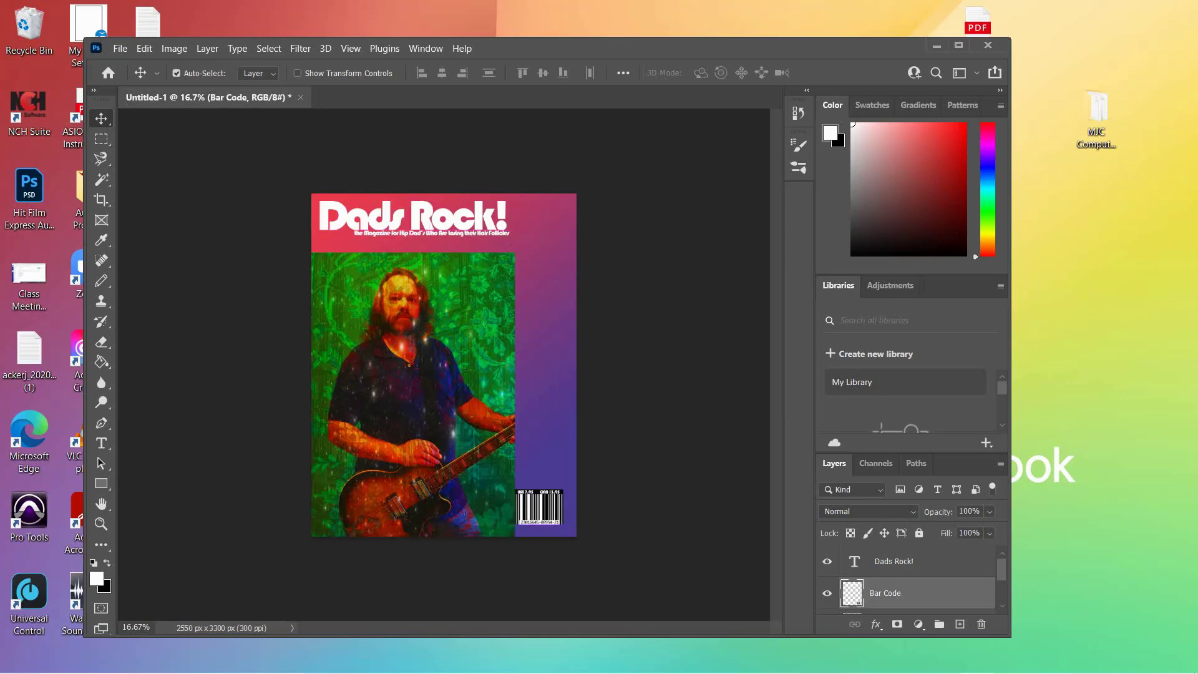
Rename the merged "Bar Code" layer as "Subheading".
{"action": "double_click", "coordinate": [885, 593]}
{"action": "type", "text": "Subheading"}
{"action": "key", "text": "Return"}
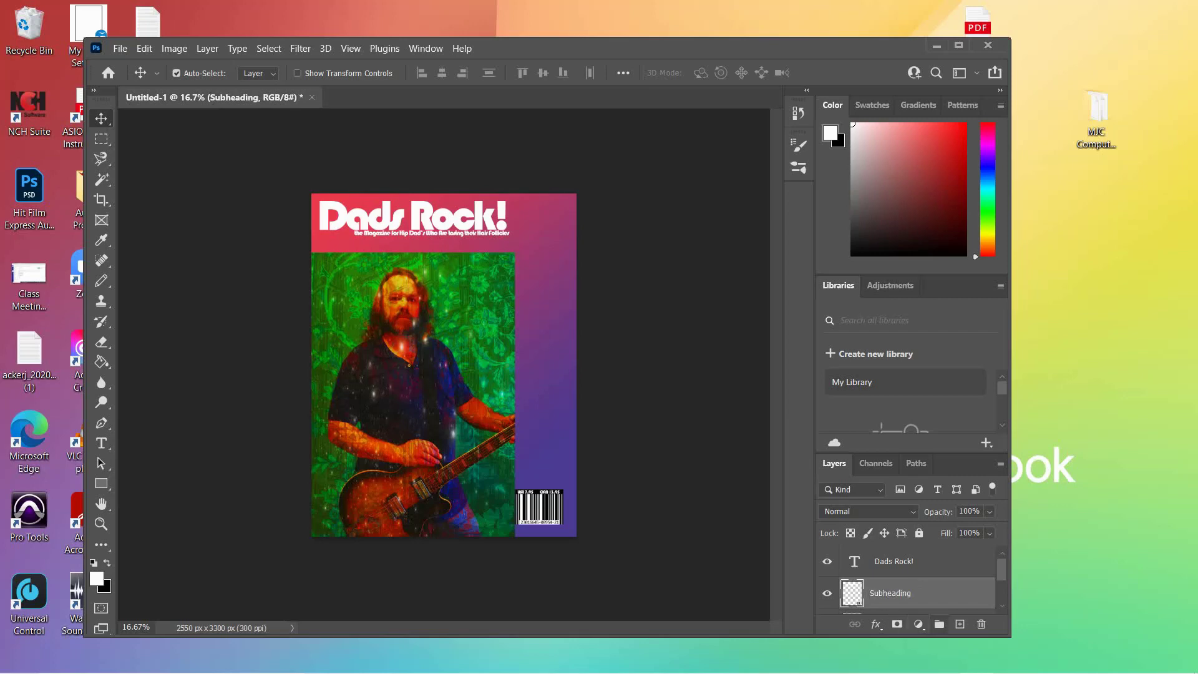
Duplicate the "Subheading" layer and rename the copy "Barcode".
{"action": "left_click_drag", "start_coordinate": [884, 593], "coordinate": [960, 624]}
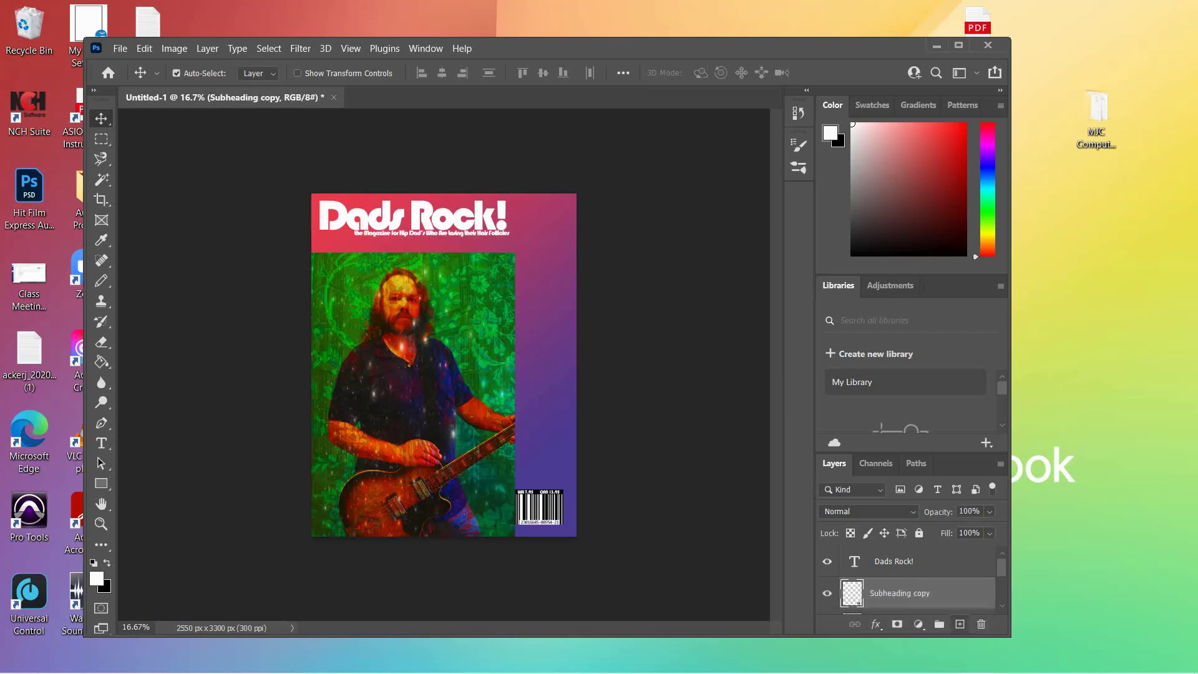
{"action": "scroll", "coordinate": [912, 580], "scroll_direction": "down", "scroll_amount": 1}
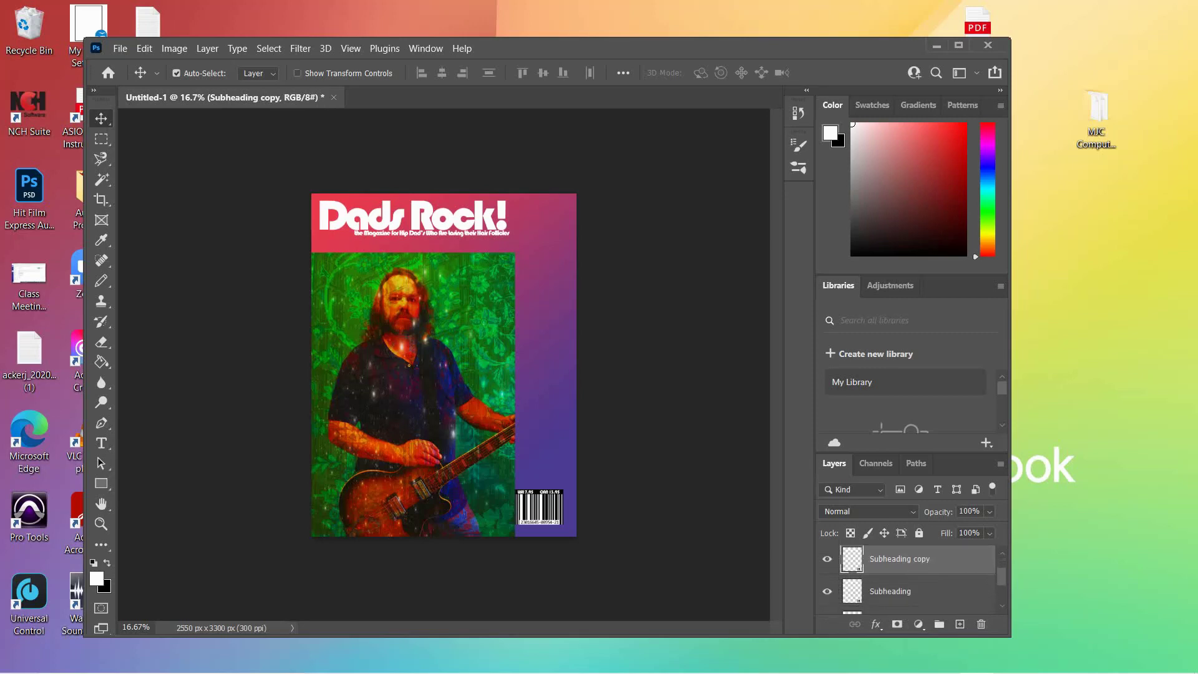
{"action": "double_click", "coordinate": [899, 559]}
{"action": "type", "text": "Barcode"}
{"action": "key", "text": "Return"}
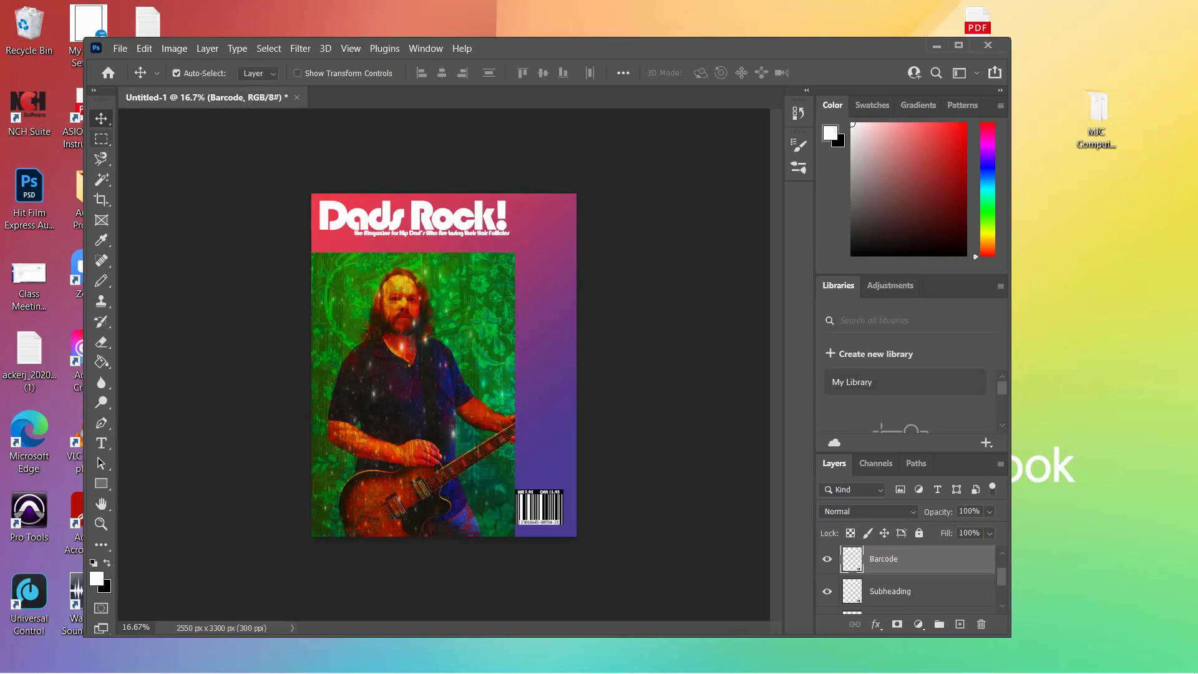
Delete the subheading text from the "Barcode" layer with a rectangular selection, checking the result with the "Subheading" layer hidden.
{"action": "left_click", "coordinate": [101, 138]}
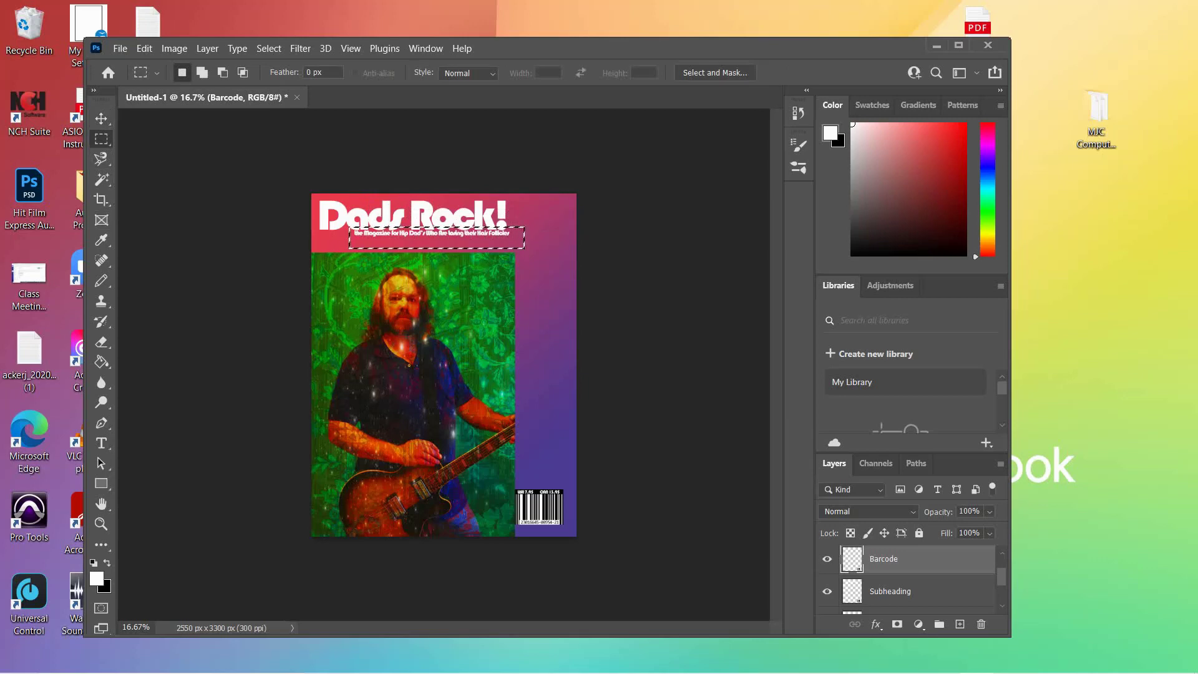
{"action": "left_click", "coordinate": [828, 591]}
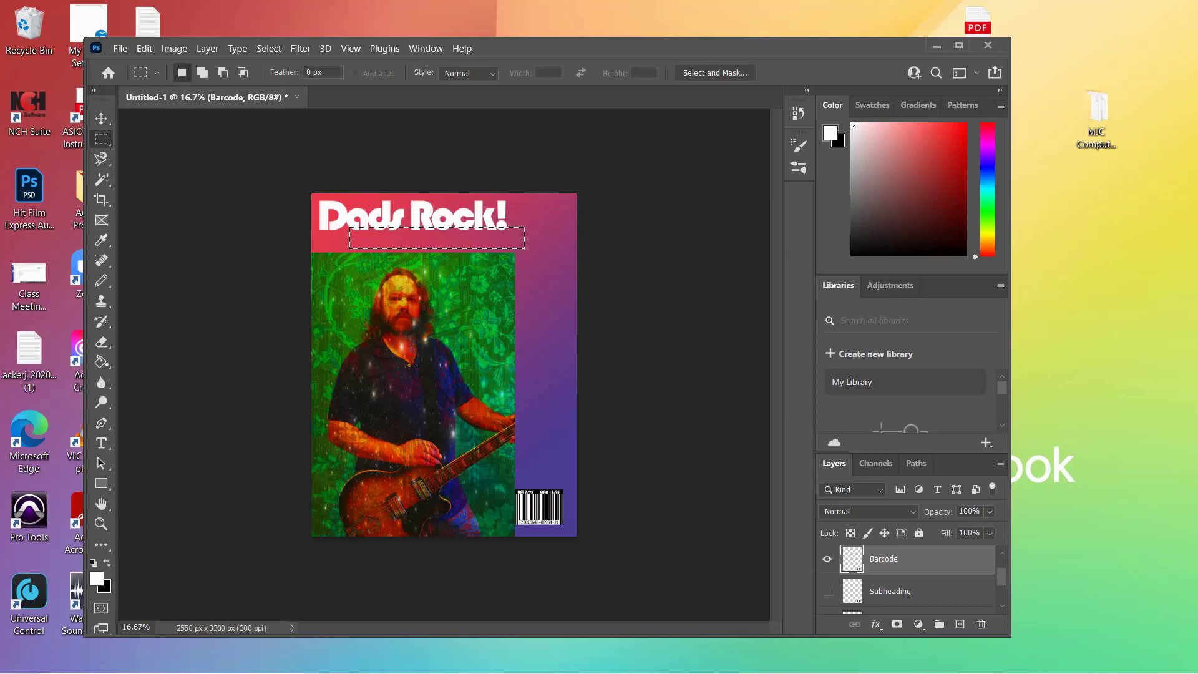
{"action": "left_click", "coordinate": [828, 591]}
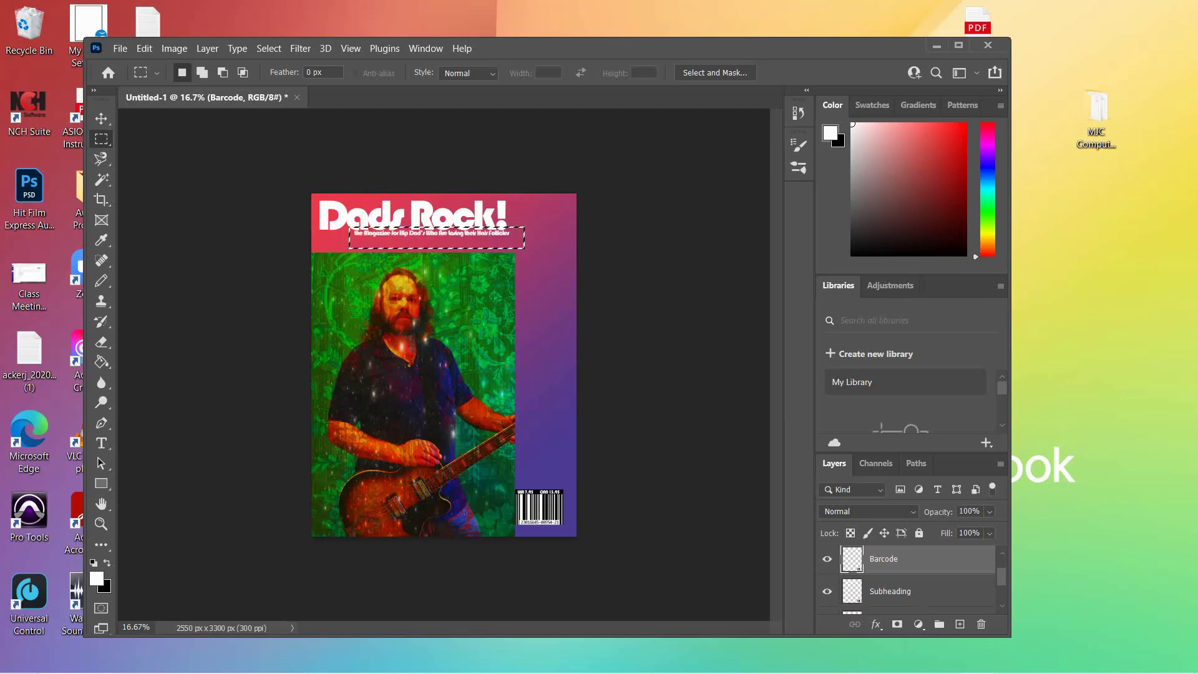
{"action": "left_click", "coordinate": [828, 591]}
{"action": "left_click", "coordinate": [827, 591]}
Delete the barcode from the "Subheading" layer with a rectangular selection, check both layers separately, and clear the selection.
{"action": "left_click", "coordinate": [905, 591]}
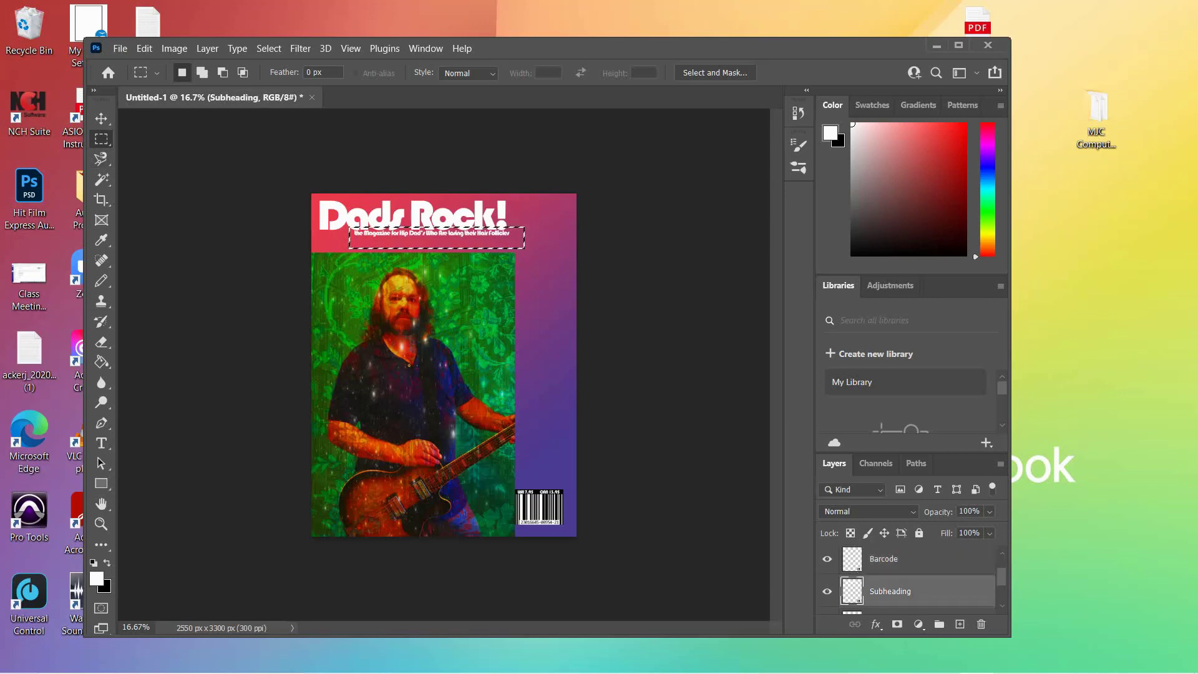
{"action": "mouse_move", "coordinate": [514, 534]}
{"action": "left_mouse_down"}
{"action": "mouse_move", "coordinate": [531, 447]}
{"action": "mouse_move", "coordinate": [549, 481]}
{"action": "mouse_move", "coordinate": [566, 483]}
{"action": "left_mouse_up"}
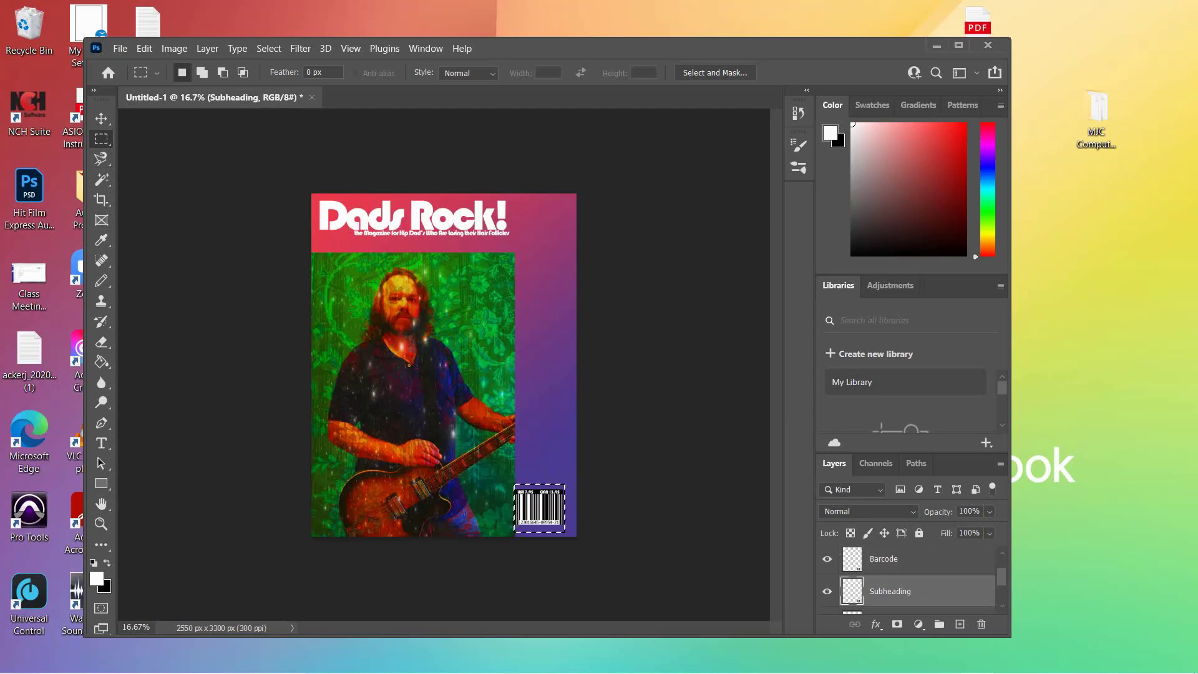
{"action": "left_click", "coordinate": [828, 559]}
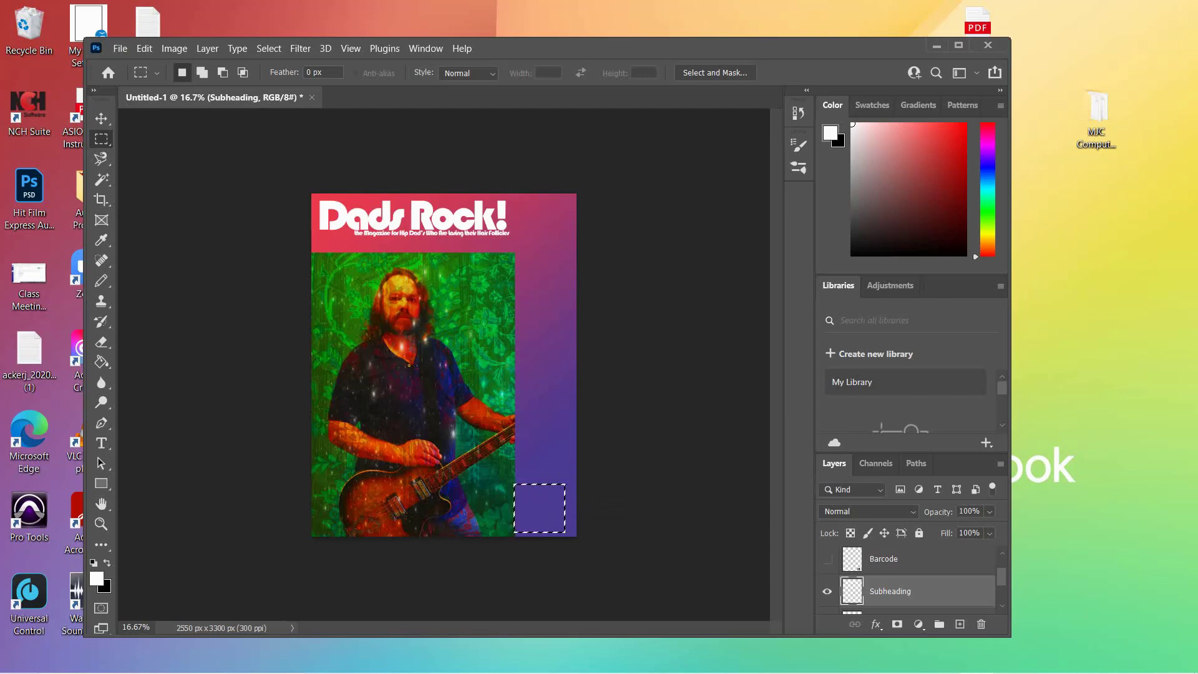
{"action": "left_click", "coordinate": [827, 559]}
{"action": "scroll", "coordinate": [867, 512], "scroll_direction": "down", "scroll_amount": 1}
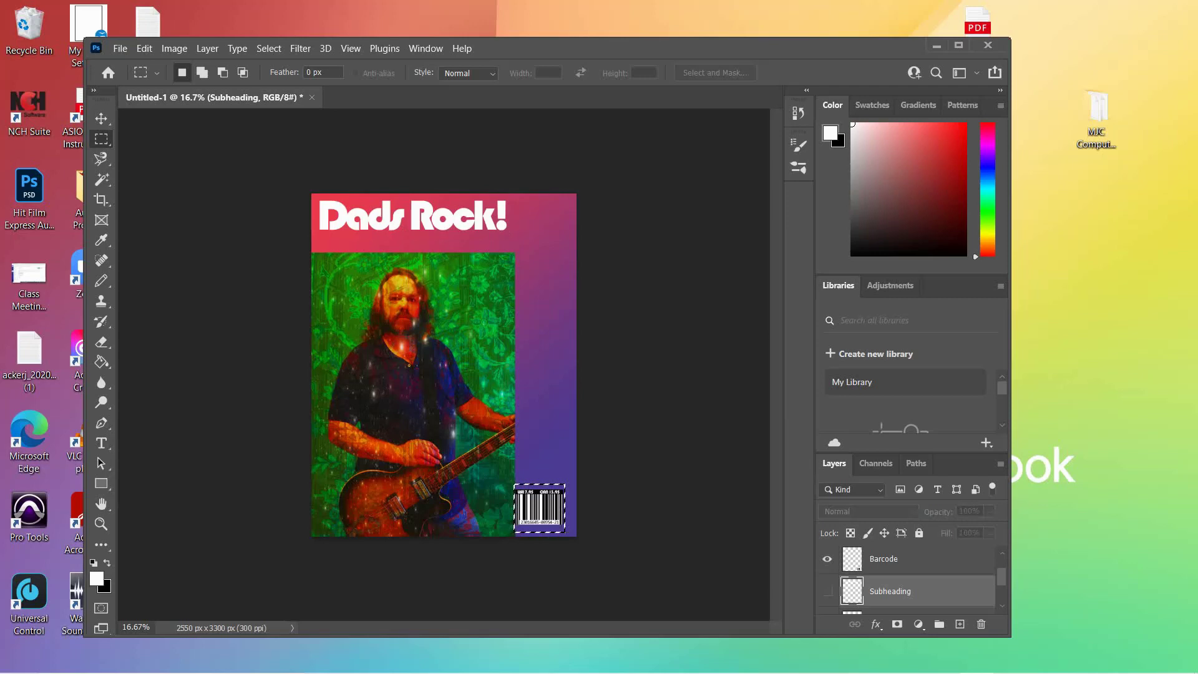
{"action": "scroll", "coordinate": [867, 512], "scroll_direction": "up", "scroll_amount": 1}
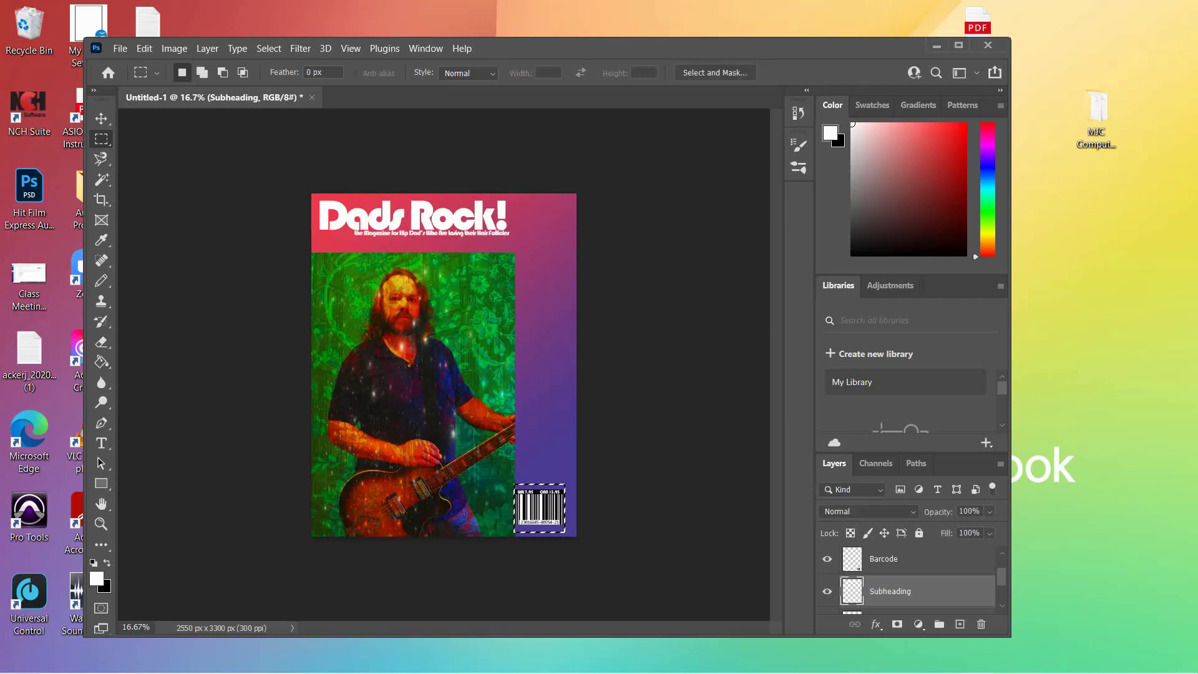
{"action": "key", "text": "ctrl+d"}
{"action": "key", "text": "v"}
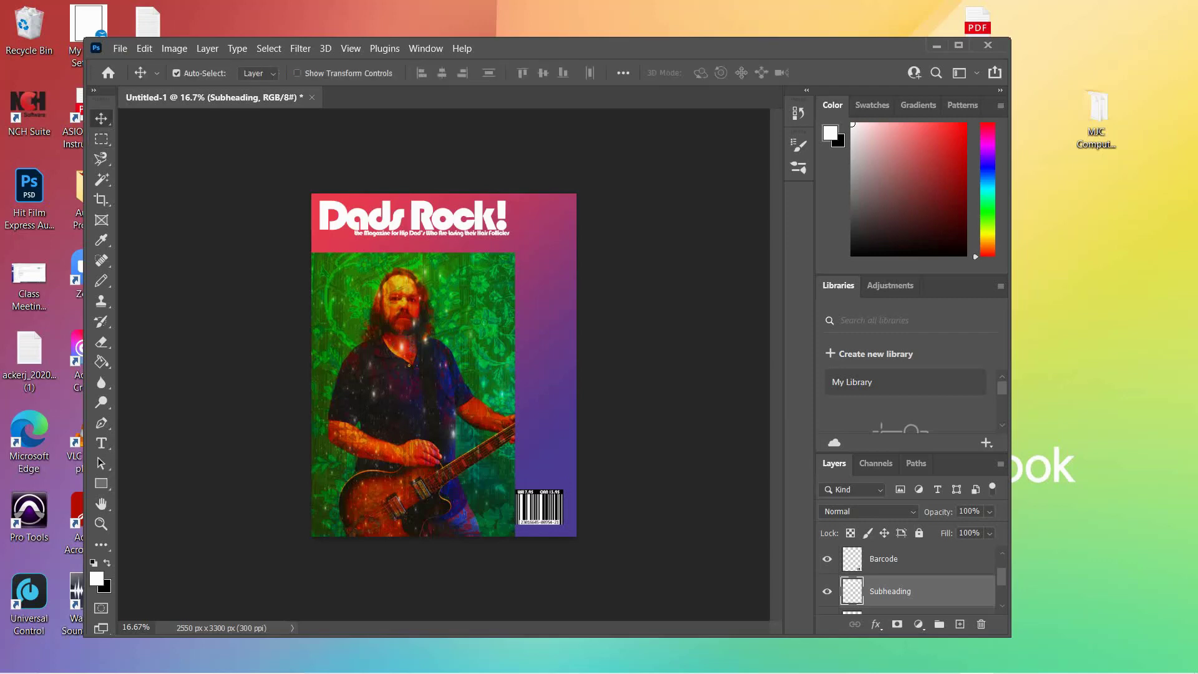
Move the "Barcode" layer slightly right to centre it in the purple strip beside the guitarist photo.
{"action": "left_click", "coordinate": [905, 558]}
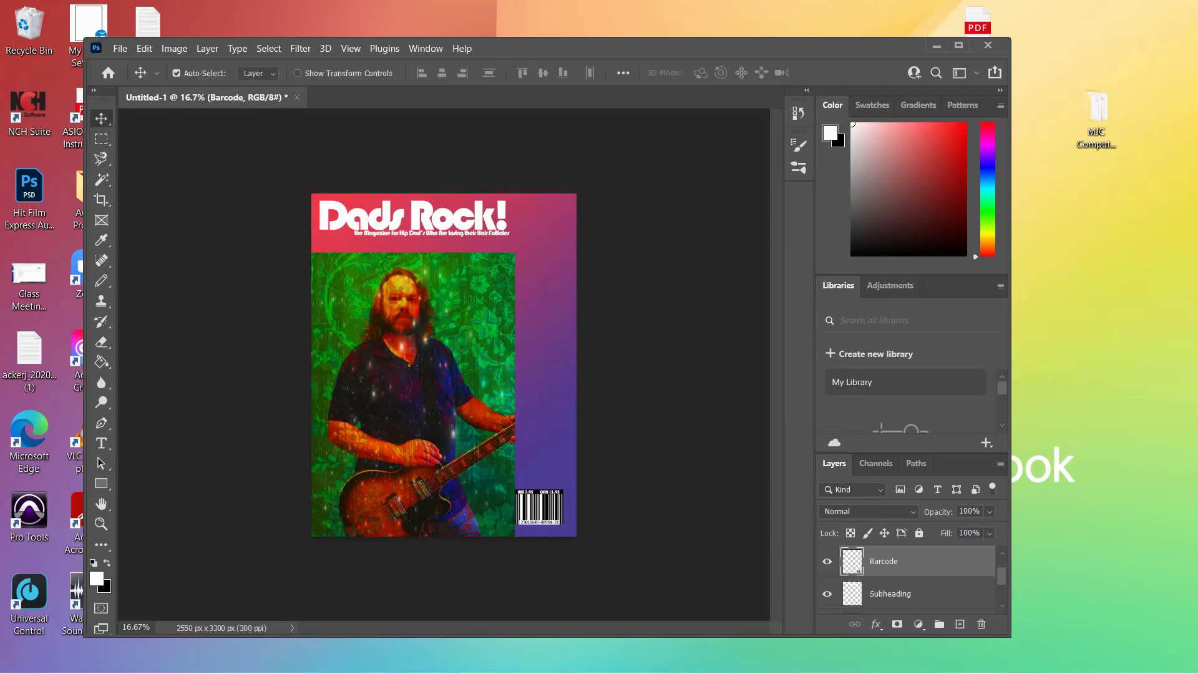
{"action": "left_click_drag", "start_coordinate": [540, 505], "coordinate": [547, 507]}
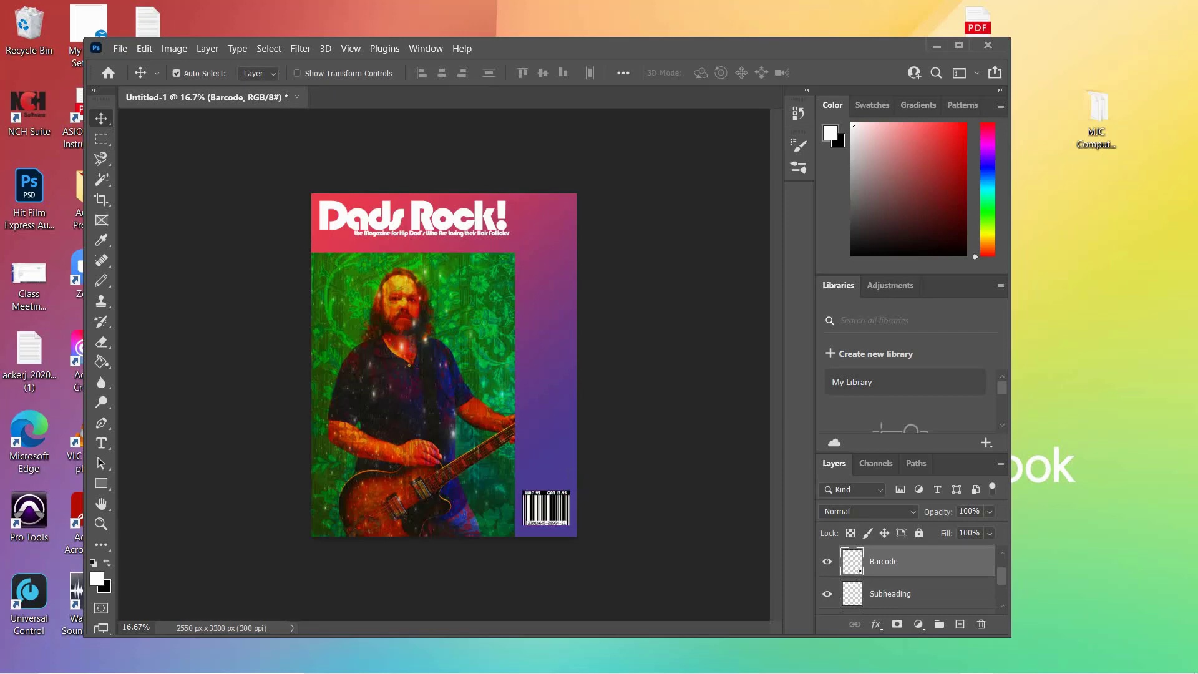
{"action": "left_click", "coordinate": [905, 593]}
{"action": "left_click_drag", "start_coordinate": [543, 313], "coordinate": [549, 319]}
{"action": "left_click", "coordinate": [177, 73]}
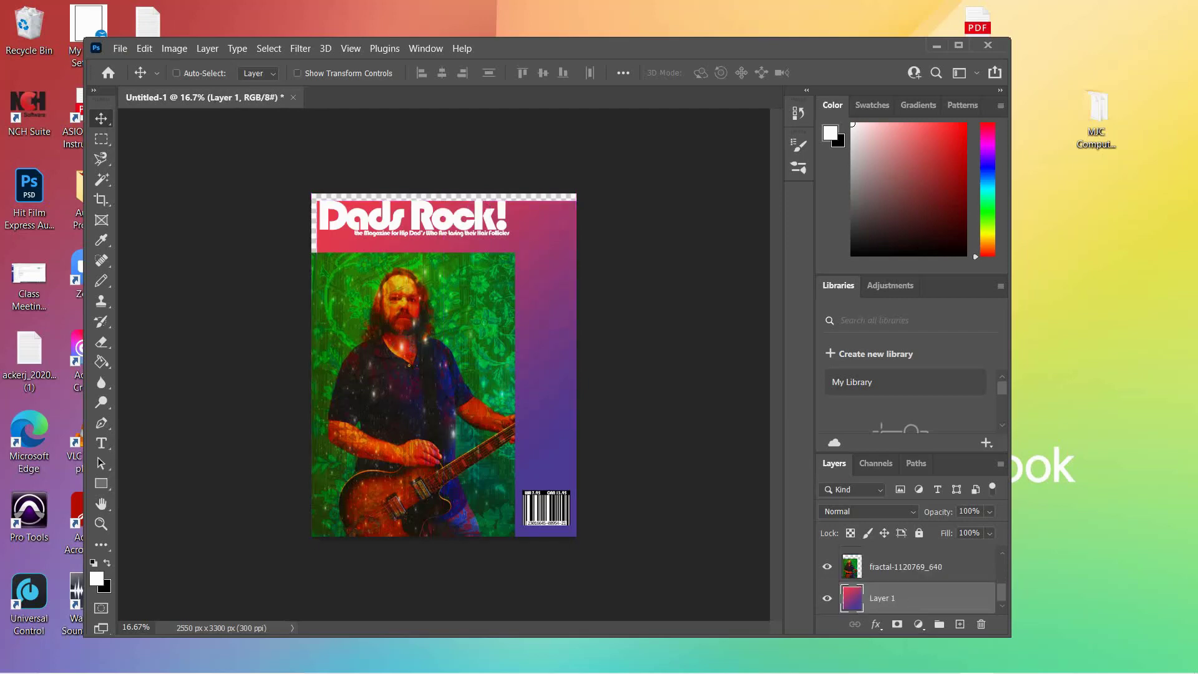
{"action": "key", "text": "ctrl+z"}
{"action": "left_click", "coordinate": [177, 73]}
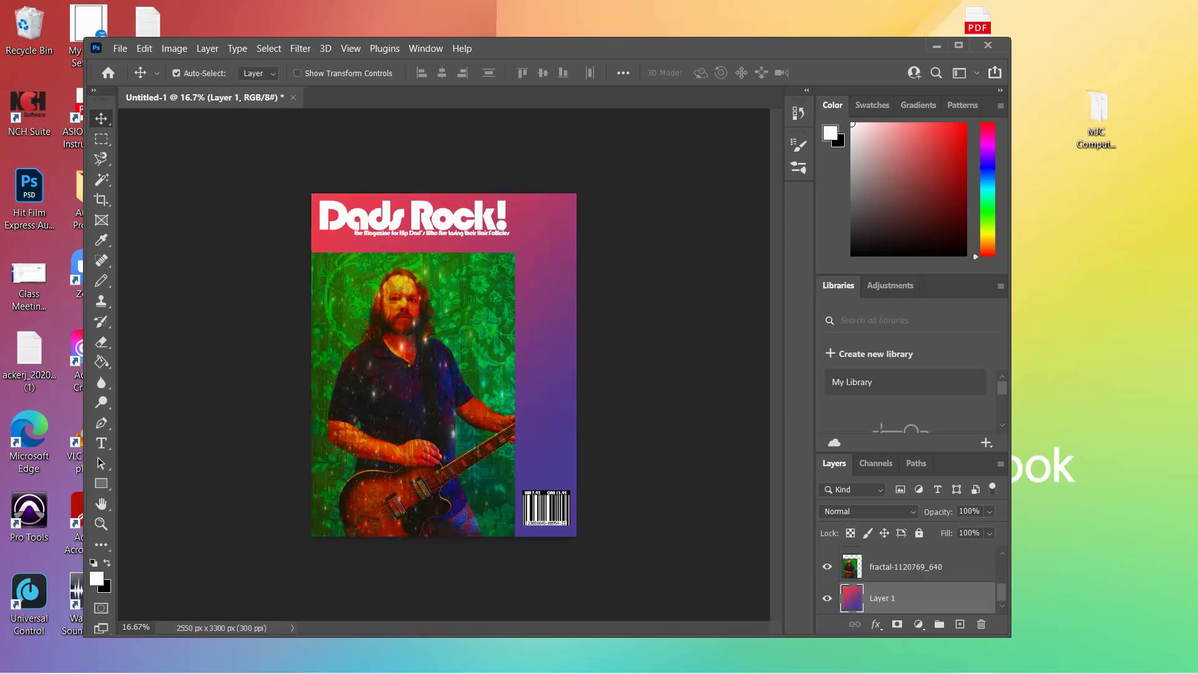
{"action": "scroll", "coordinate": [912, 583], "scroll_direction": "up", "scroll_amount": 5}
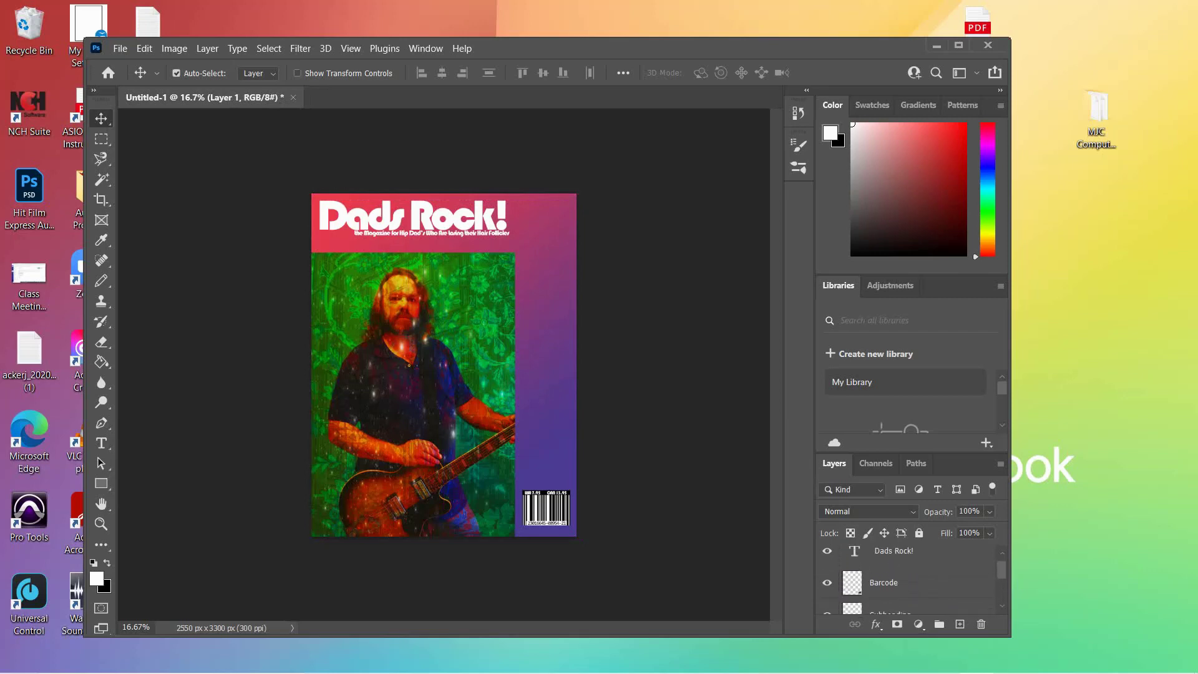
{"action": "left_click", "coordinate": [893, 603]}
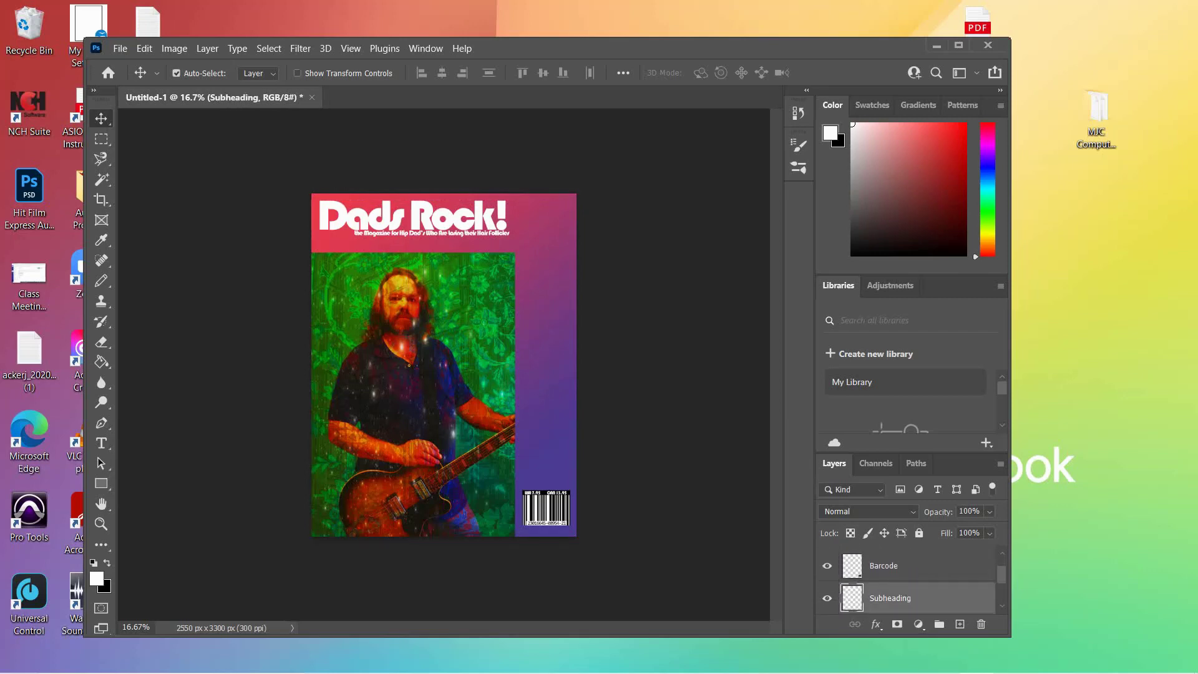
{"action": "left_click_drag", "start_coordinate": [474, 203], "coordinate": [483, 203]}
{"action": "key", "text": "ctrl+z"}
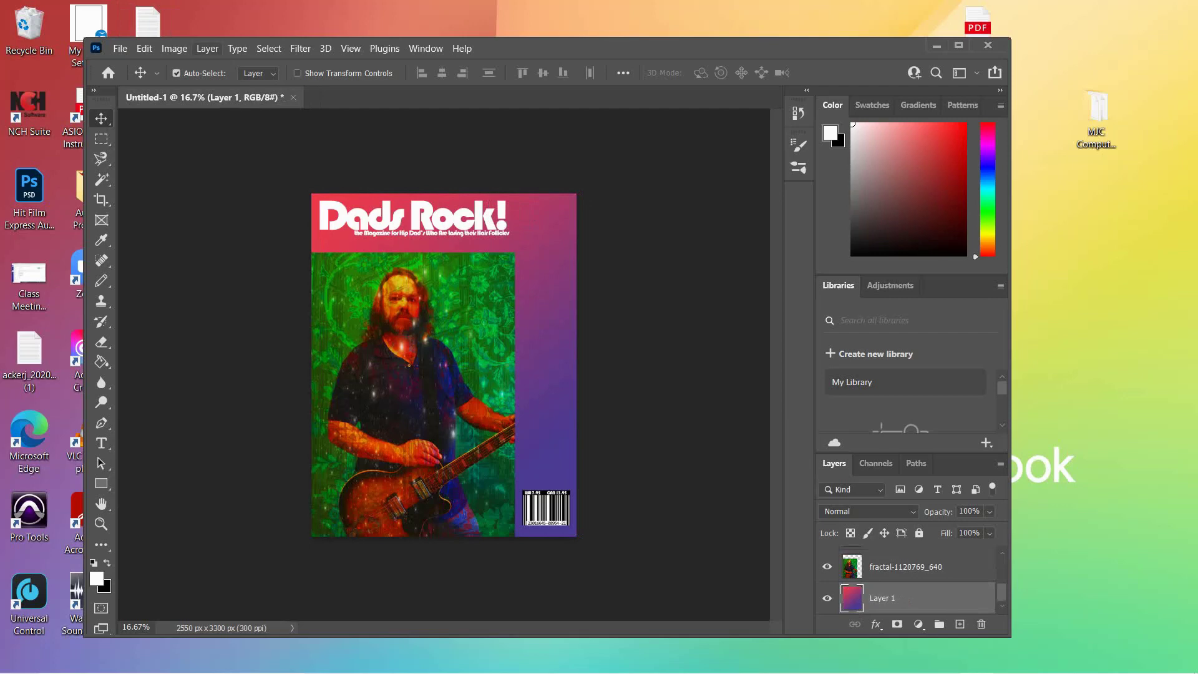
With layer auto-select off, move the "Subheading" layer below the "Dads Rock!" title, ending at the photo's right edge, and nudge it up slightly.
{"action": "key", "text": "ctrl"}
{"action": "scroll", "coordinate": [912, 581], "scroll_direction": "up", "scroll_amount": 3}
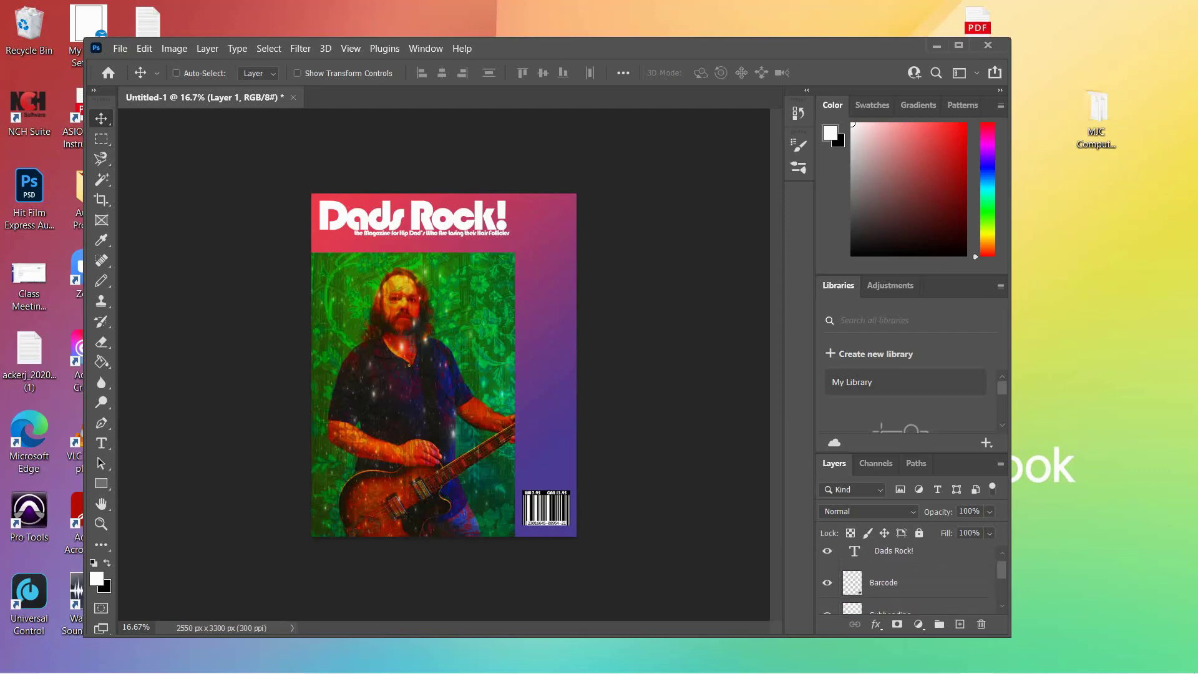
{"action": "left_click", "coordinate": [911, 584]}
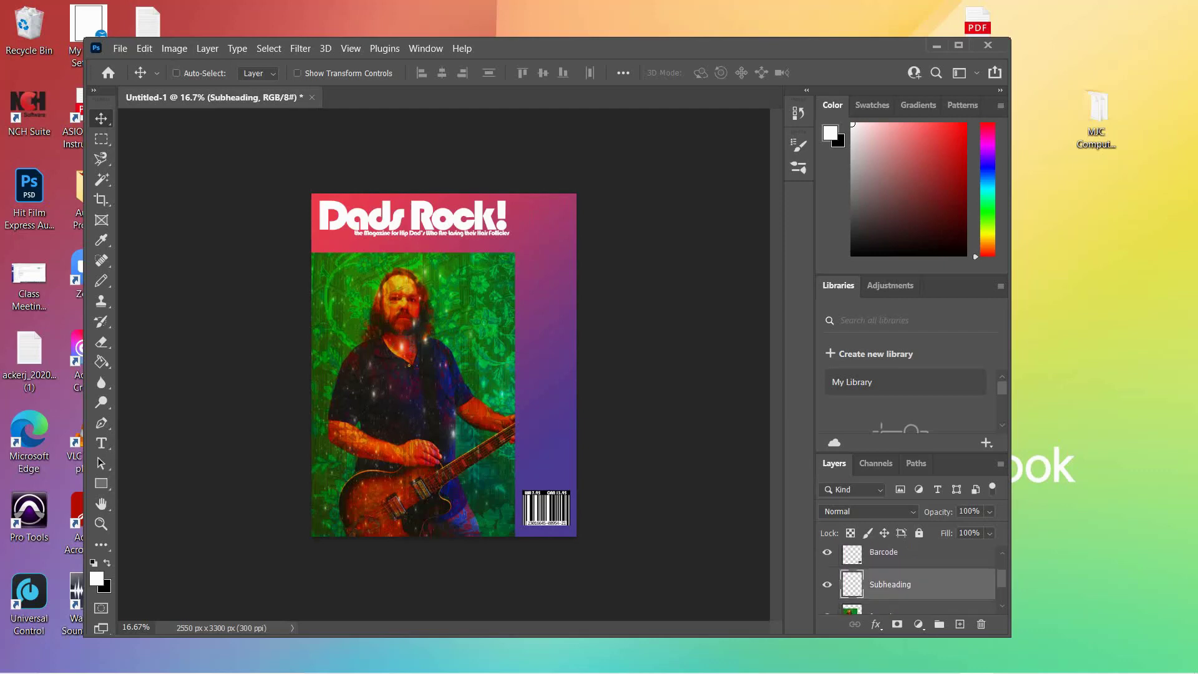
{"action": "left_click_drag", "start_coordinate": [379, 203], "coordinate": [386, 211]}
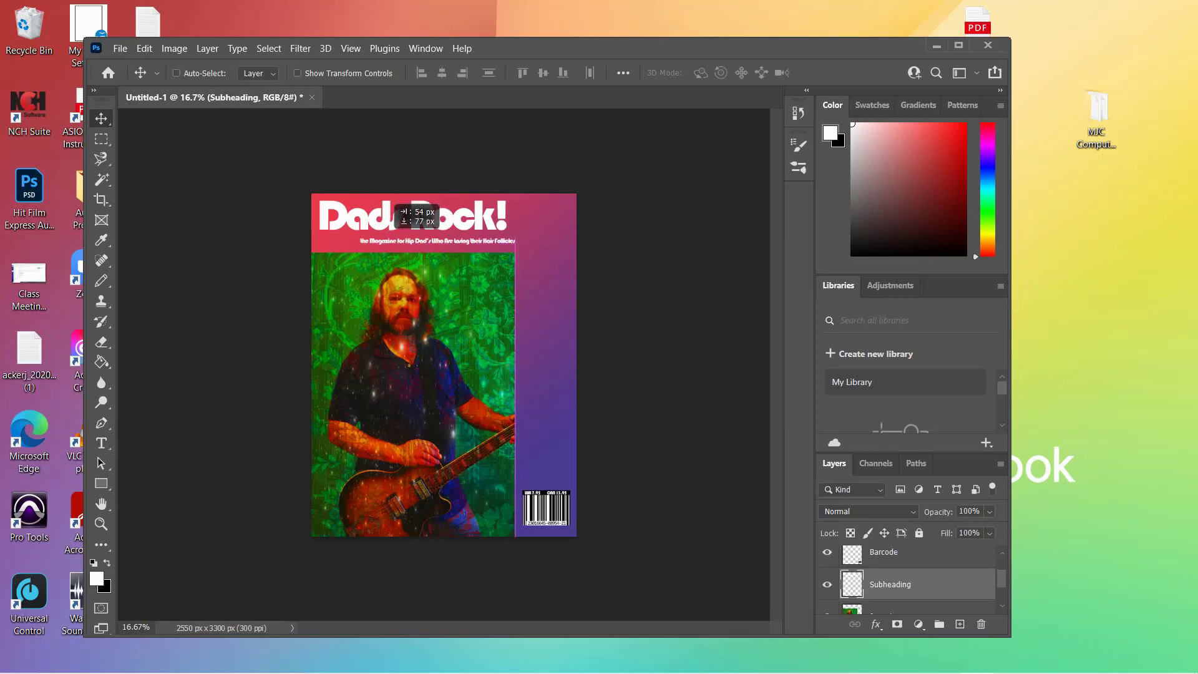
{"action": "left_click_drag", "start_coordinate": [385, 211], "coordinate": [385, 215]}
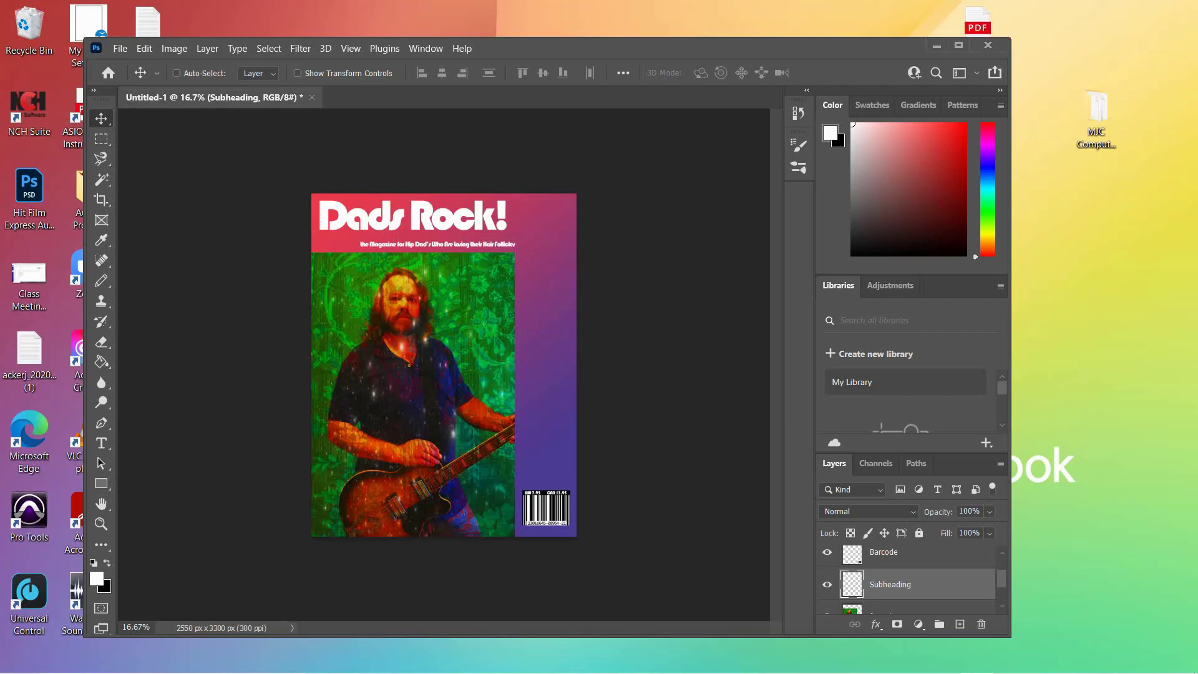
{"action": "key", "text": "shift+Up"}
{"action": "key", "text": "shift+Up"}
{"action": "key", "text": "shift+Up"}
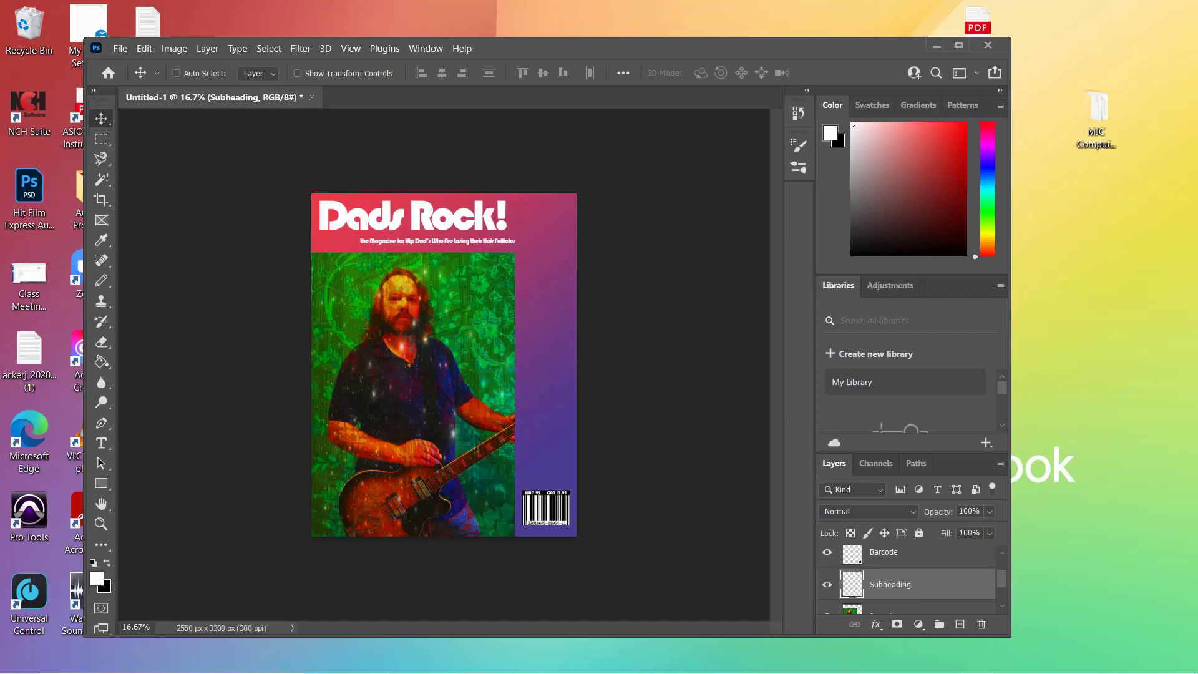
Select the gradient background "Layer 1" and activate the Paint Bucket tool.
{"action": "scroll", "coordinate": [911, 578], "scroll_direction": "up", "scroll_amount": 2}
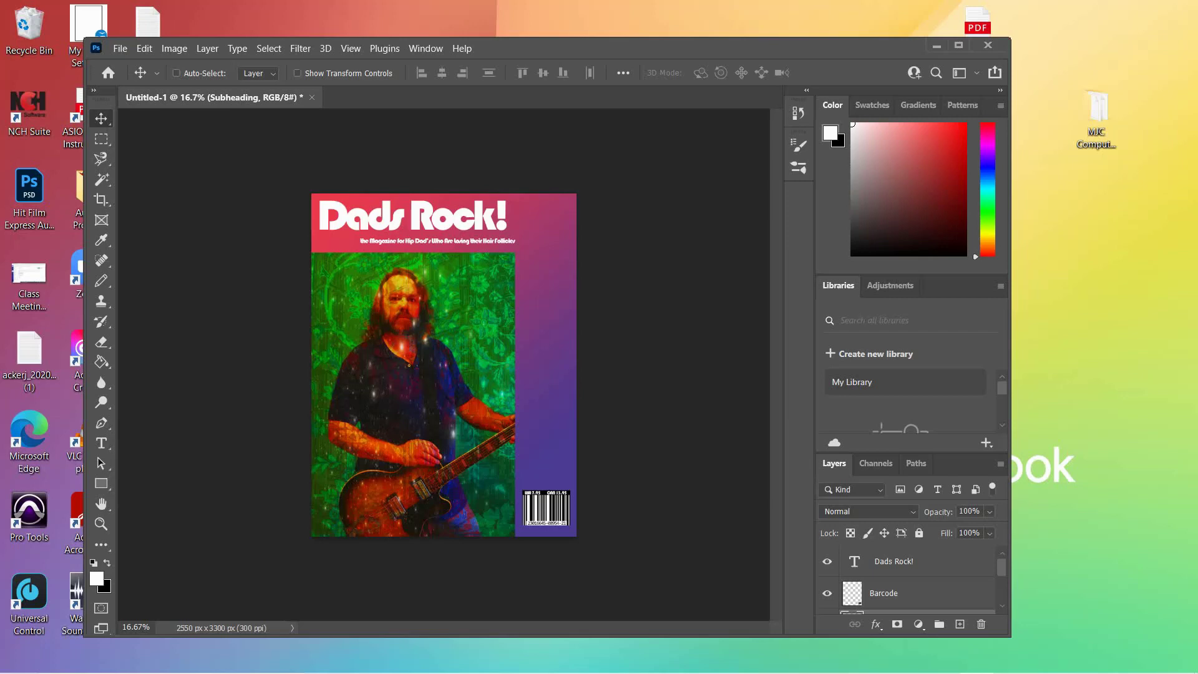
{"action": "scroll", "coordinate": [912, 580], "scroll_direction": "down", "scroll_amount": 3}
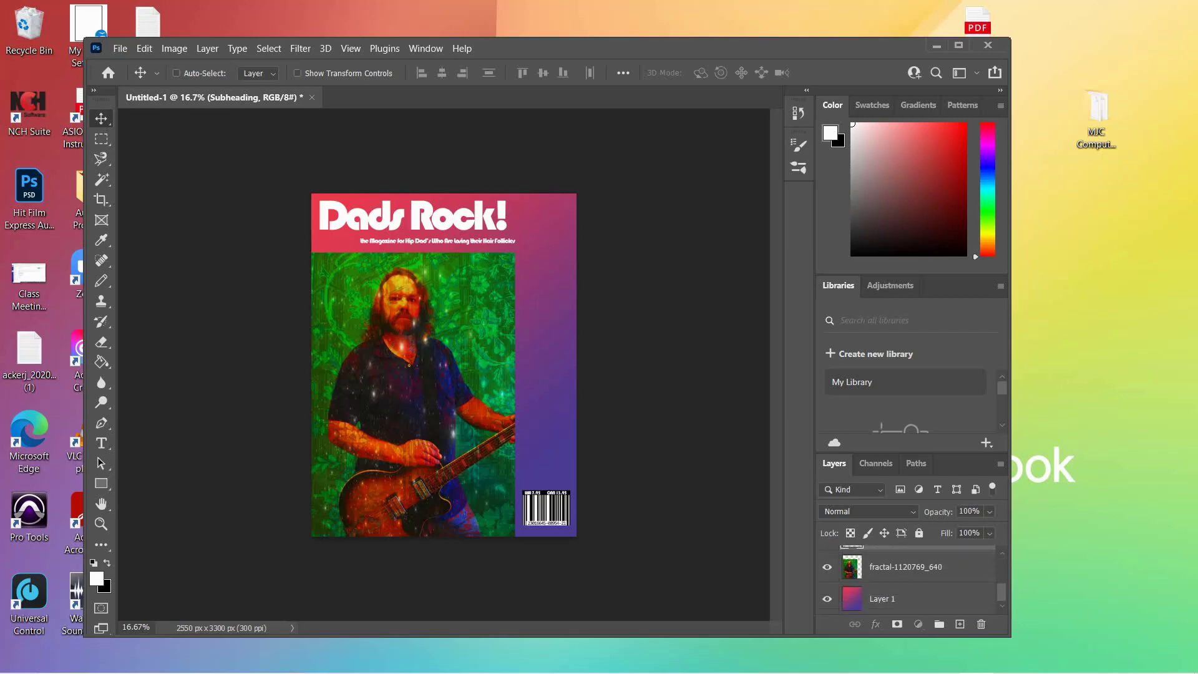
{"action": "left_click", "coordinate": [905, 598]}
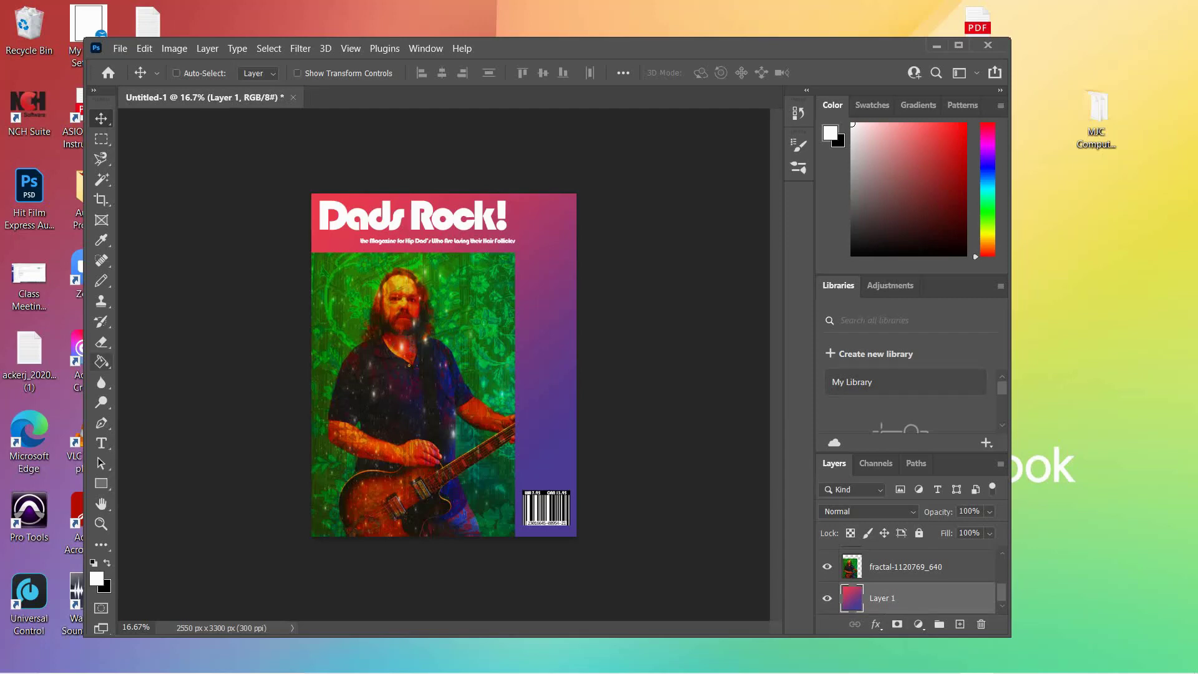
{"action": "left_click", "coordinate": [101, 361]}
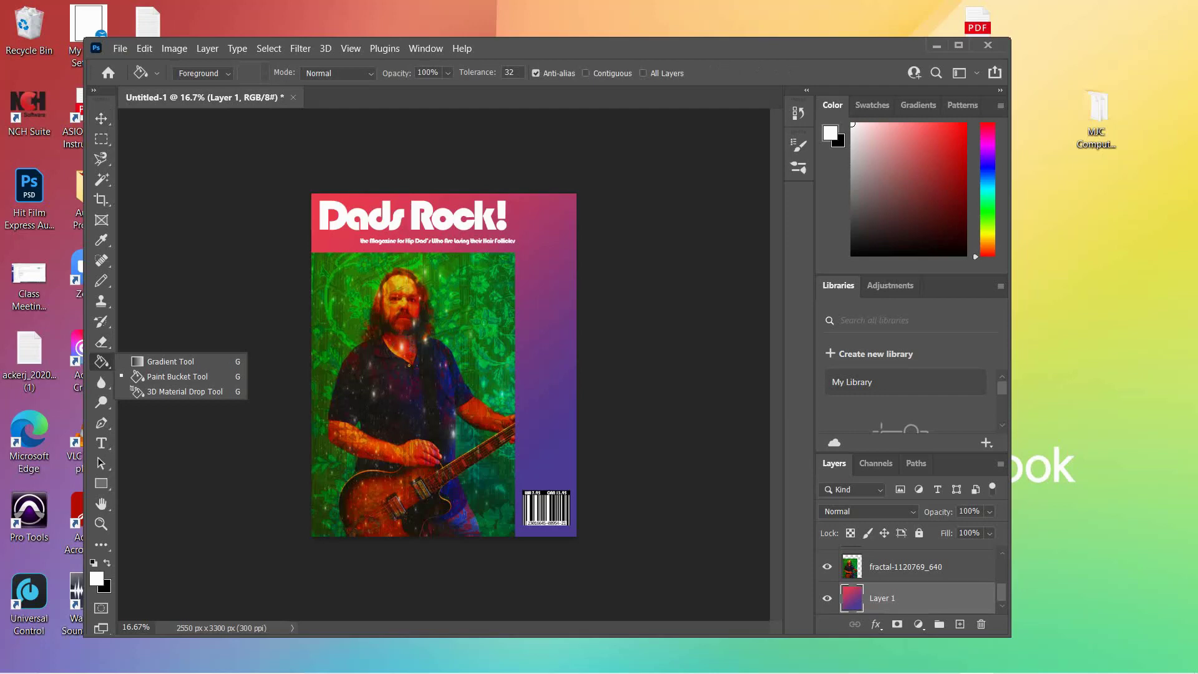
{"action": "left_click", "coordinate": [177, 376]}
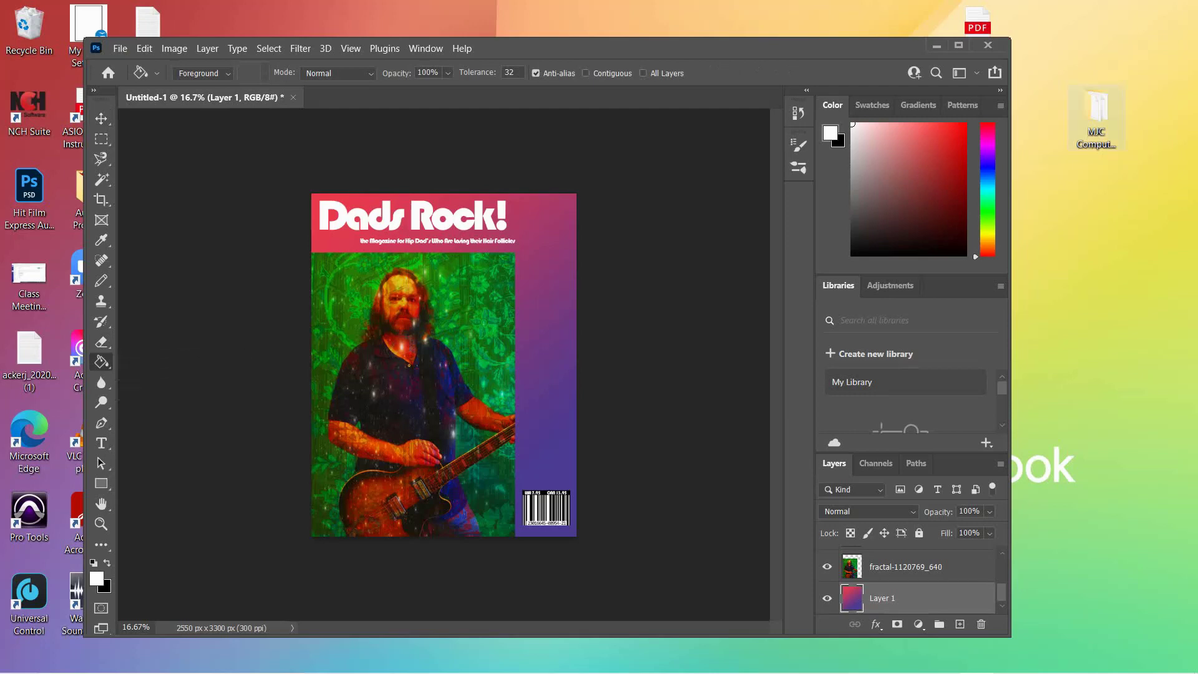
Switch to File Explorer and open Desktop > "MJC Computer Graphics" > "CMPGR202 Projcts" > "#8 -- Personal Magazine Cover".
{"action": "left_click", "coordinate": [1097, 118]}
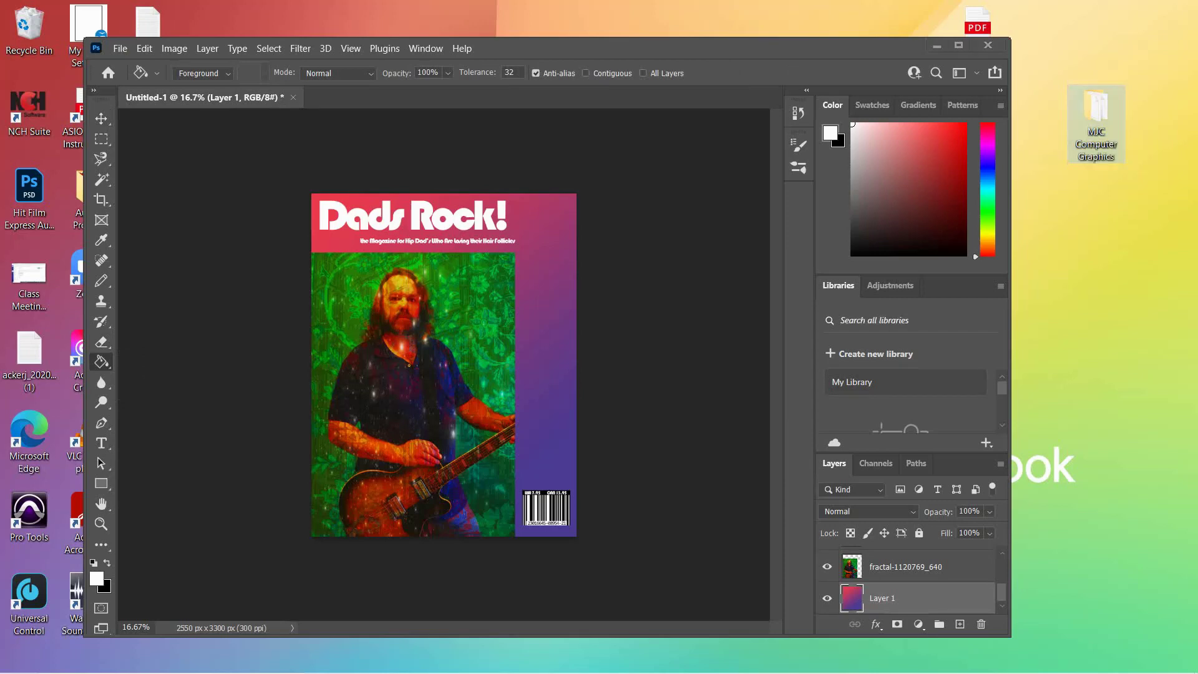
{"action": "double_click", "coordinate": [1097, 128]}
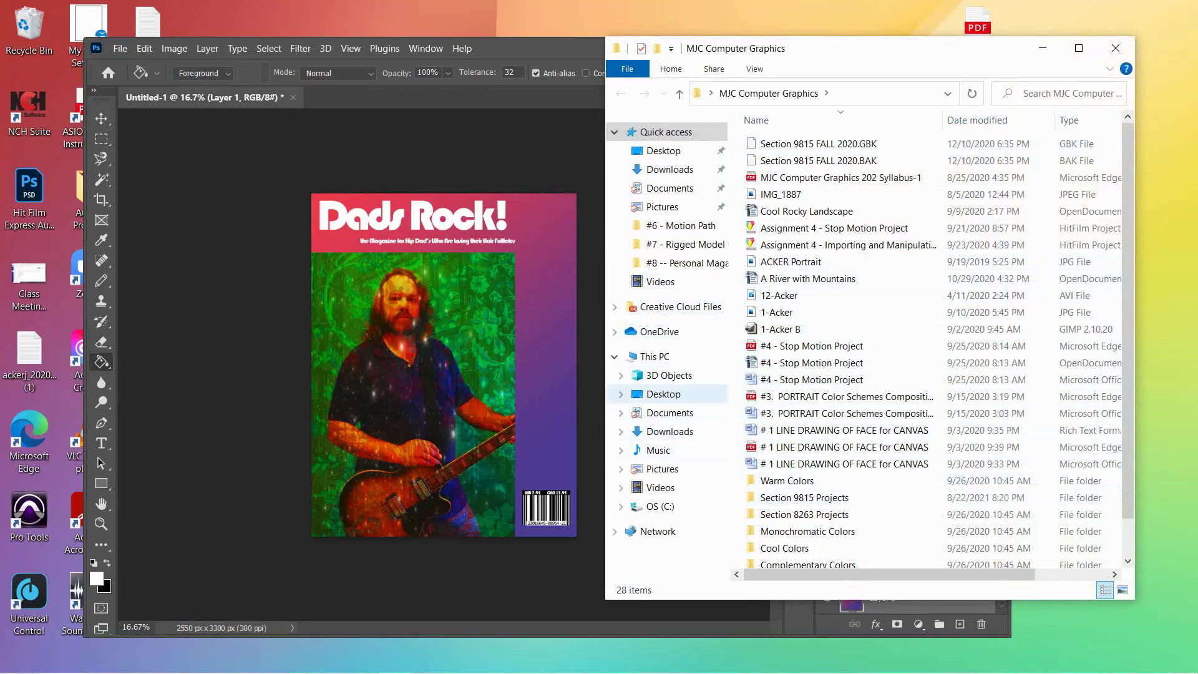
{"action": "left_click", "coordinate": [664, 394]}
{"action": "double_click", "coordinate": [811, 177]}
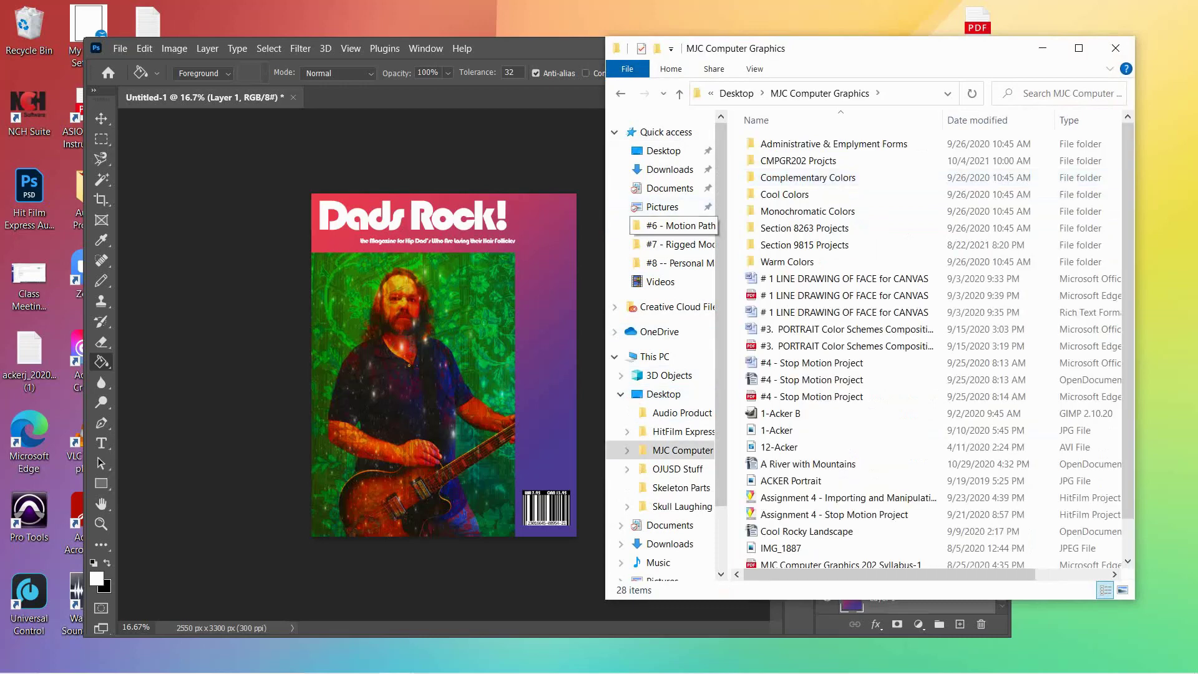
{"action": "double_click", "coordinate": [799, 161]}
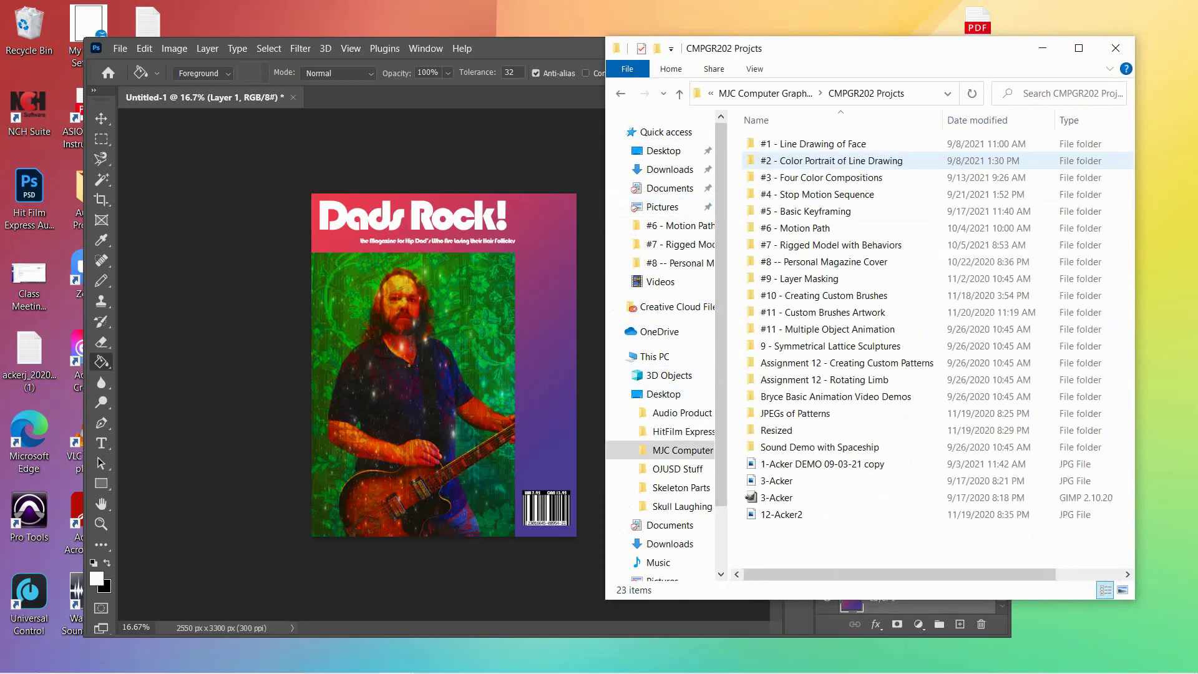
{"action": "double_click", "coordinate": [811, 261]}
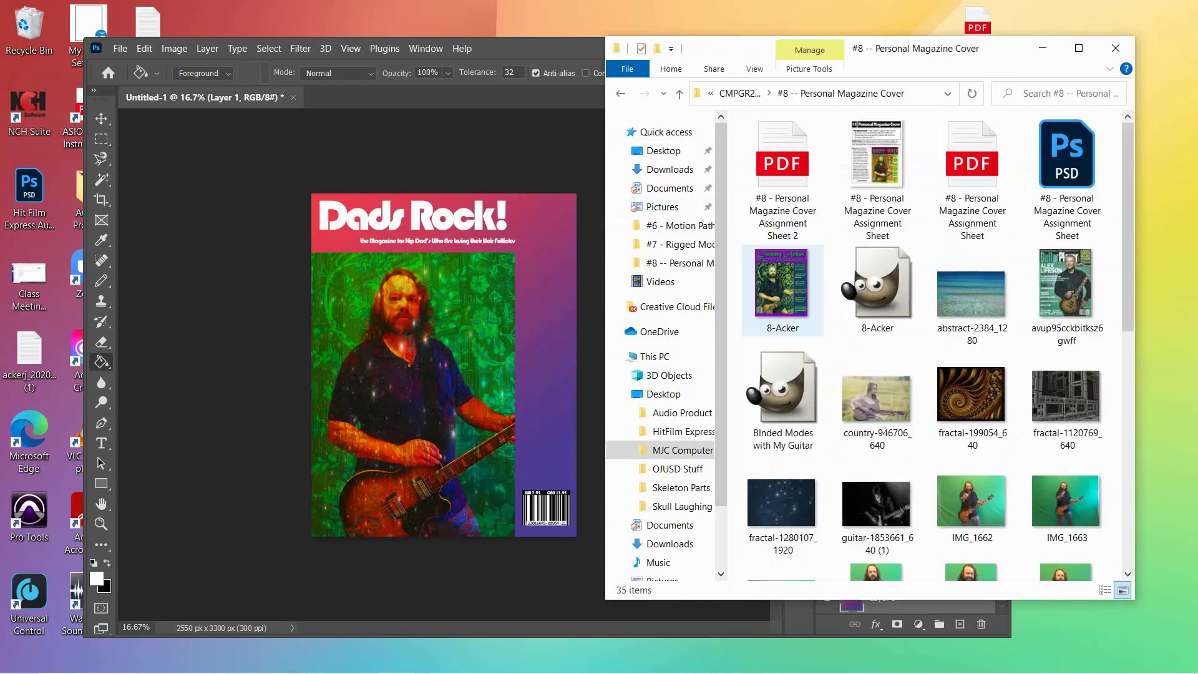
Place the gold spiral image fractal-199054_640 into the Photoshop cover document, keeping its layer directly above "Layer 1".
{"action": "left_click_drag", "start_coordinate": [972, 399], "coordinate": [462, 378]}
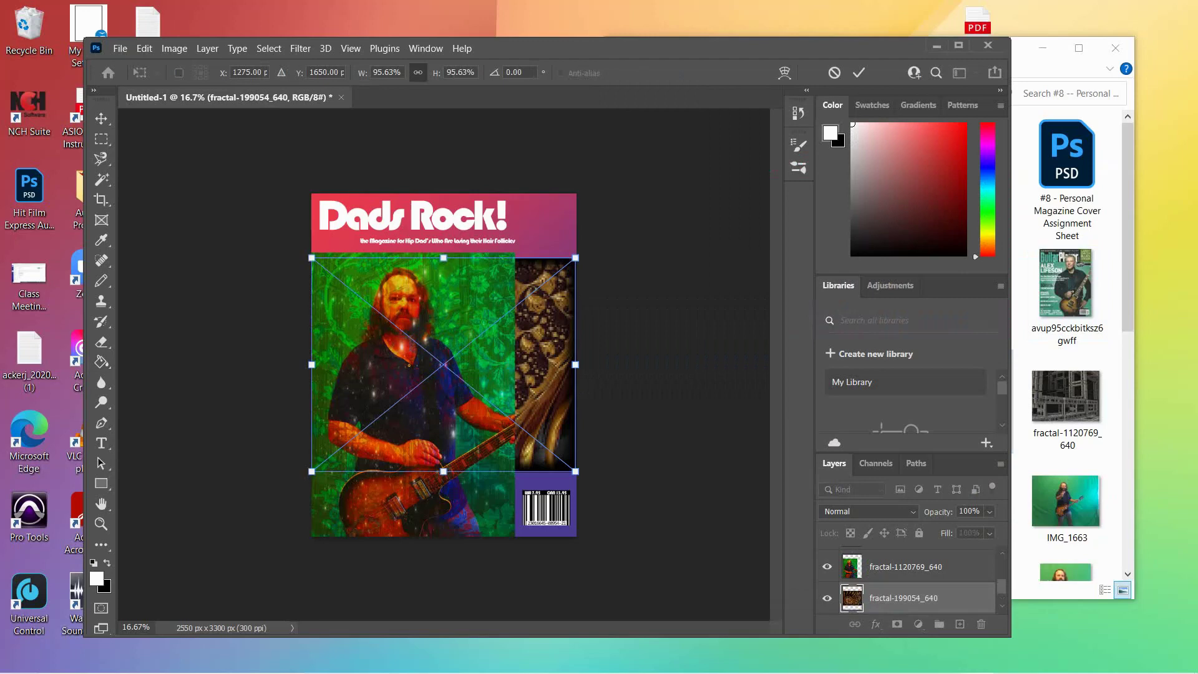
{"action": "key", "text": "Return"}
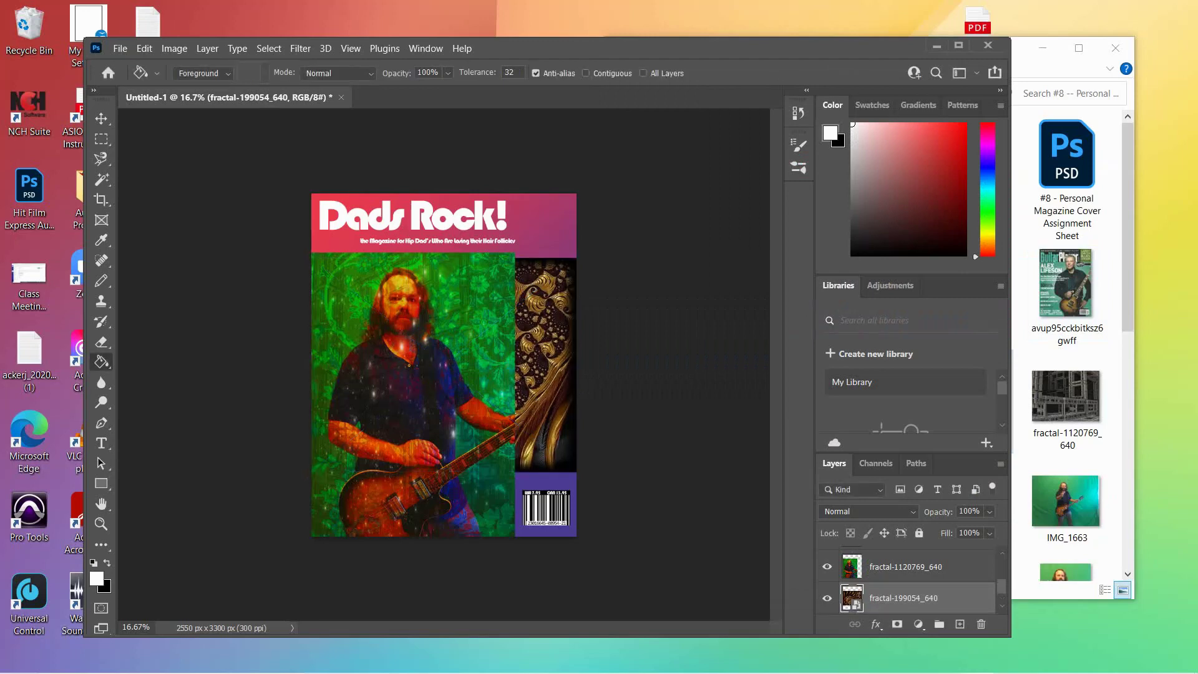
{"action": "left_click_drag", "start_coordinate": [902, 598], "coordinate": [902, 567]}
{"action": "scroll", "coordinate": [902, 580], "scroll_direction": "down", "scroll_amount": 1}
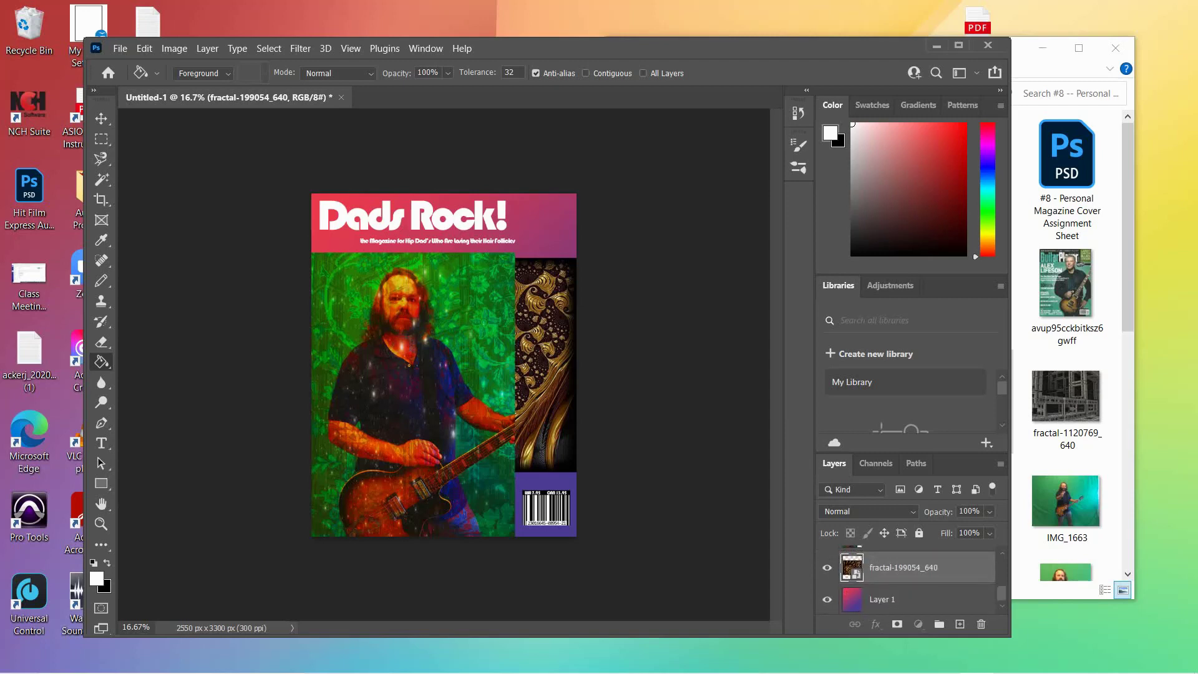
Compare the cover with and without the guitarist photo layer "fractal-1120769_640", and leave that layer hidden.
{"action": "scroll", "coordinate": [911, 581], "scroll_direction": "up", "scroll_amount": 3}
{"action": "left_click", "coordinate": [828, 593]}
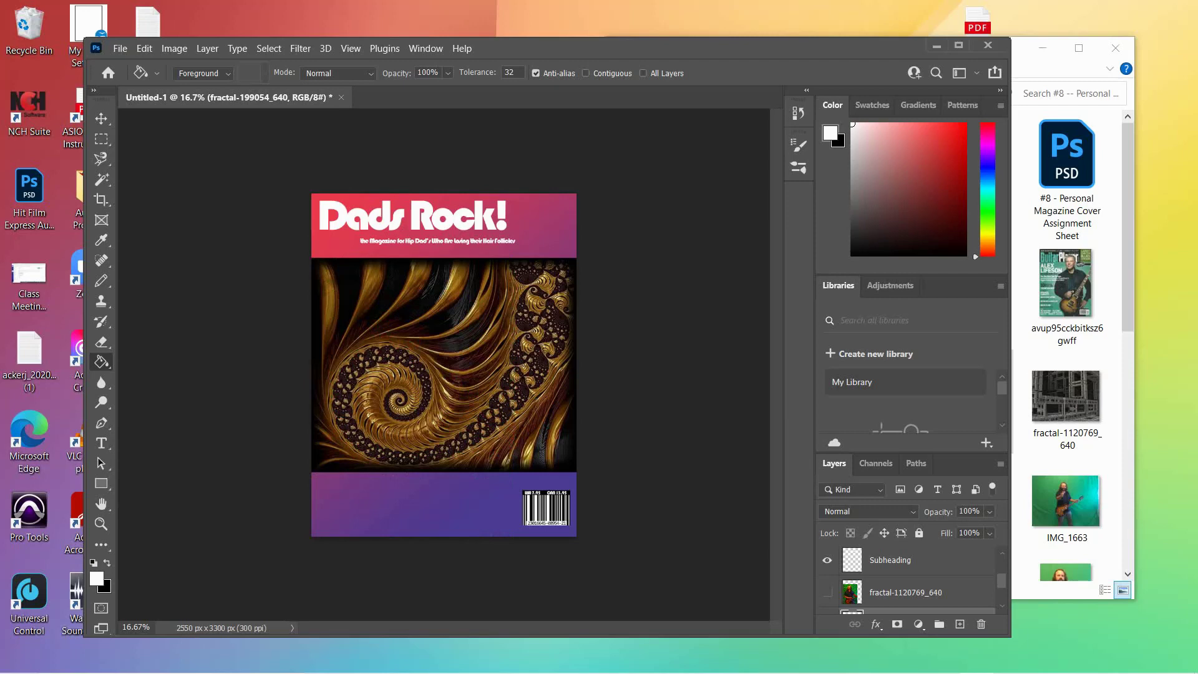
{"action": "left_click", "coordinate": [828, 592]}
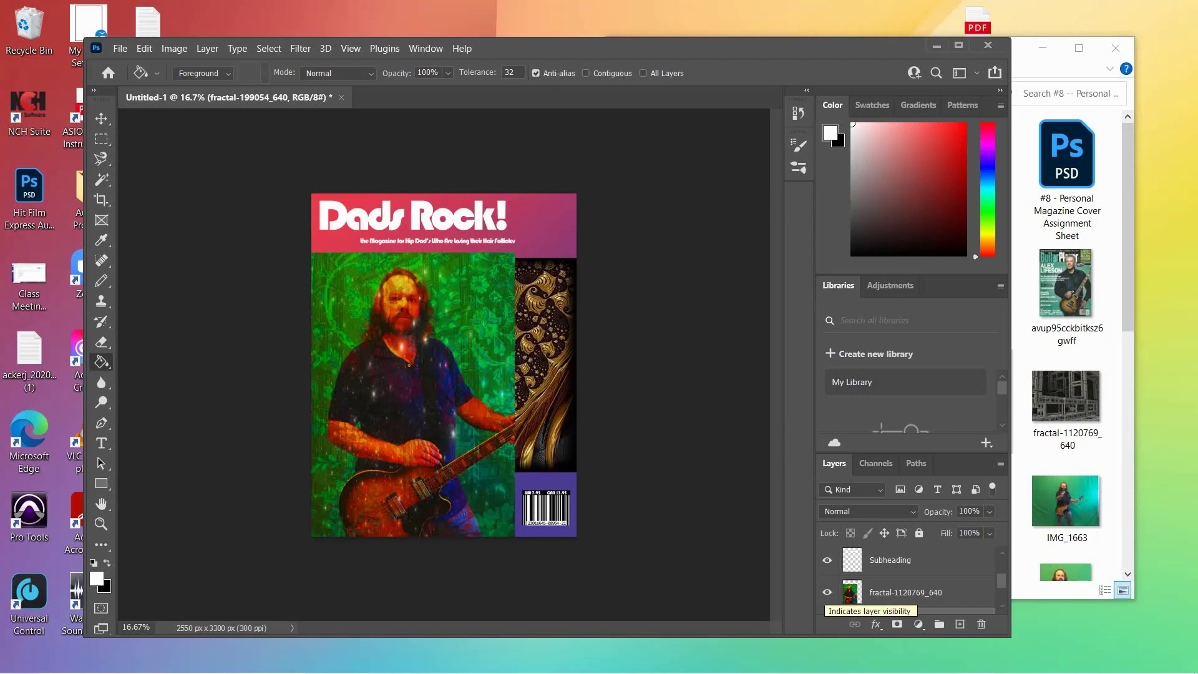
{"action": "left_click", "coordinate": [828, 592]}
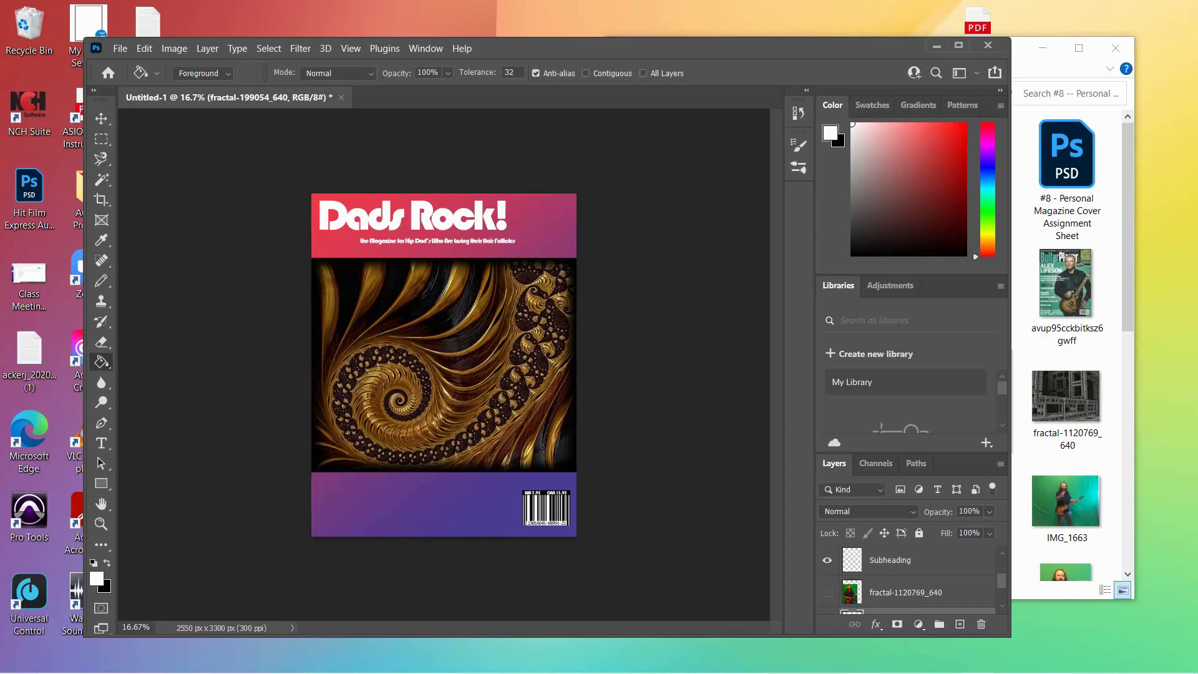
{"action": "scroll", "coordinate": [911, 577], "scroll_direction": "down", "scroll_amount": 1}
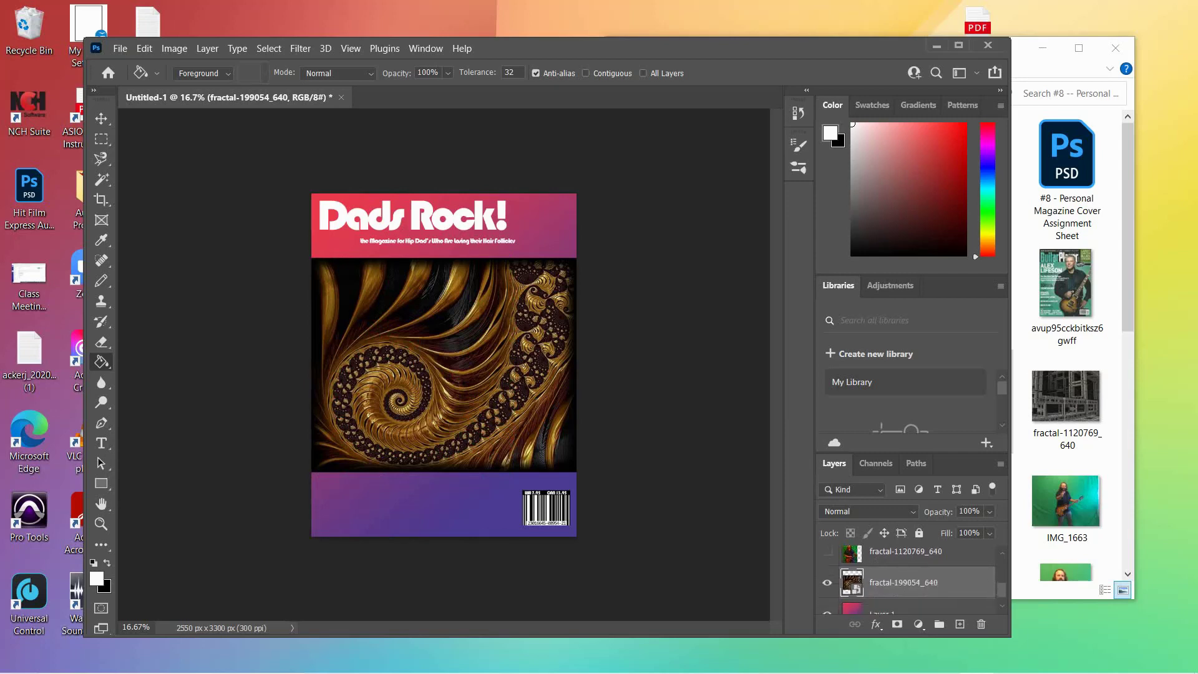
Stretch the "fractal-199054_640" layer vertically with Free Transform so it covers the full page from top to bottom edge.
{"action": "left_click", "coordinate": [101, 118]}
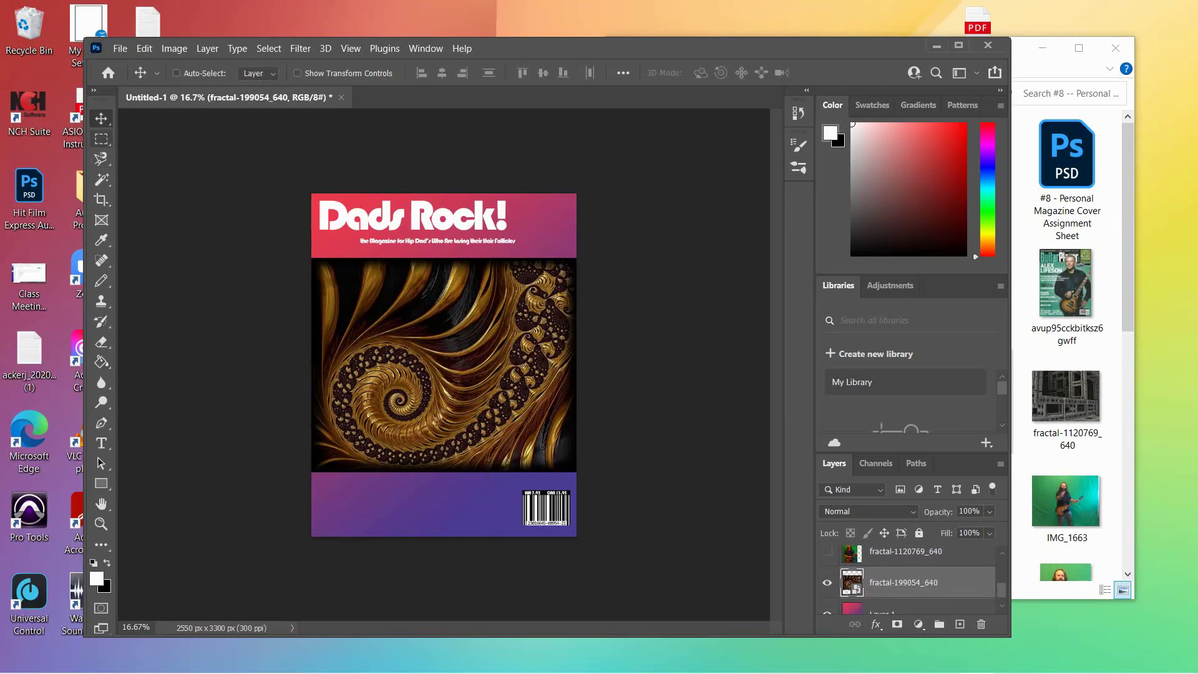
{"action": "key", "text": "ctrl+t"}
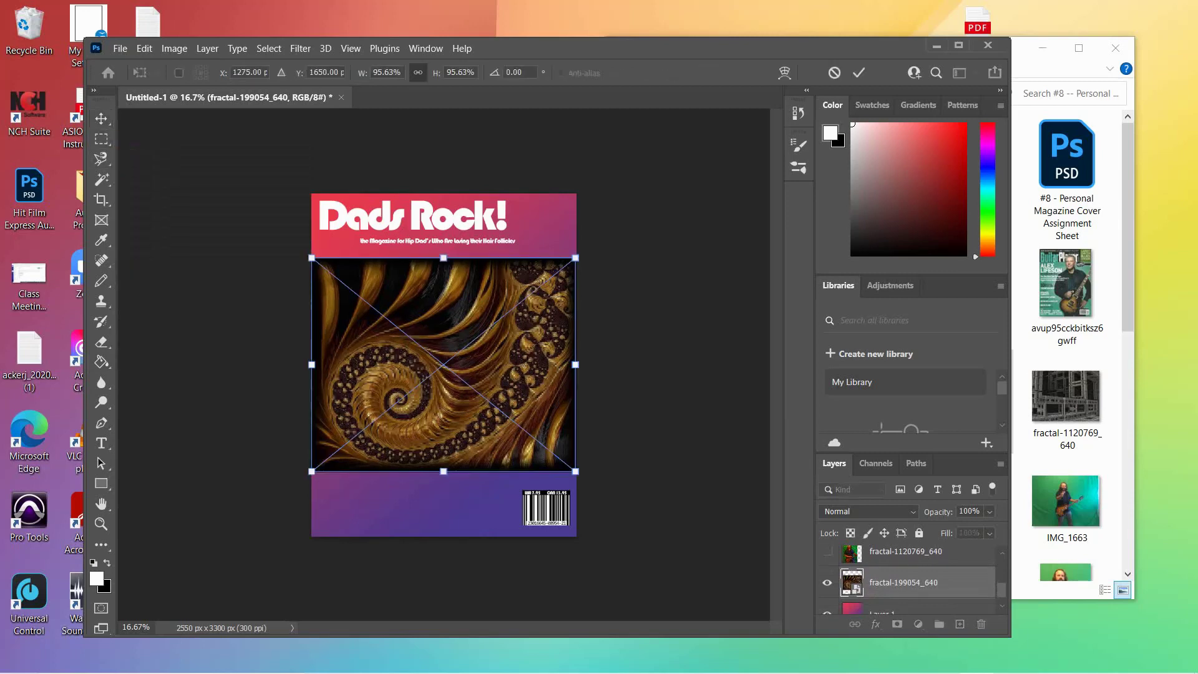
{"action": "left_click_drag", "start_coordinate": [443, 472], "coordinate": [443, 536]}
{"action": "left_click_drag", "start_coordinate": [443, 258], "coordinate": [444, 193]}
{"action": "key", "text": "Return"}
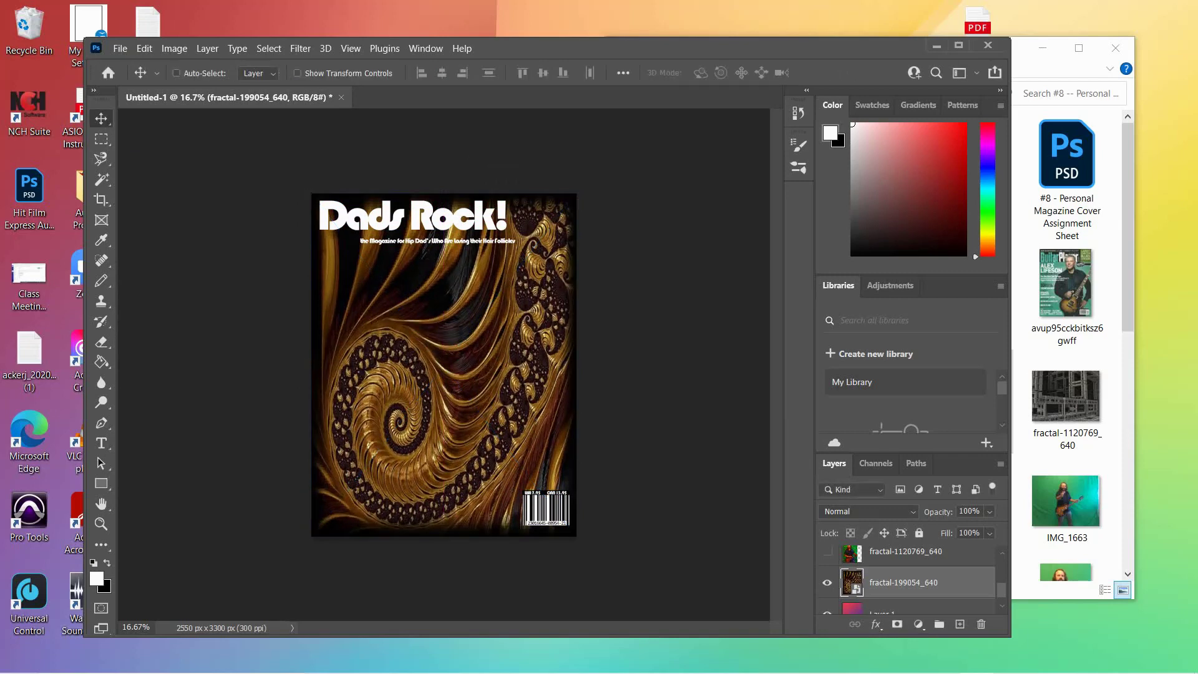
{"action": "right_click", "coordinate": [852, 587]}
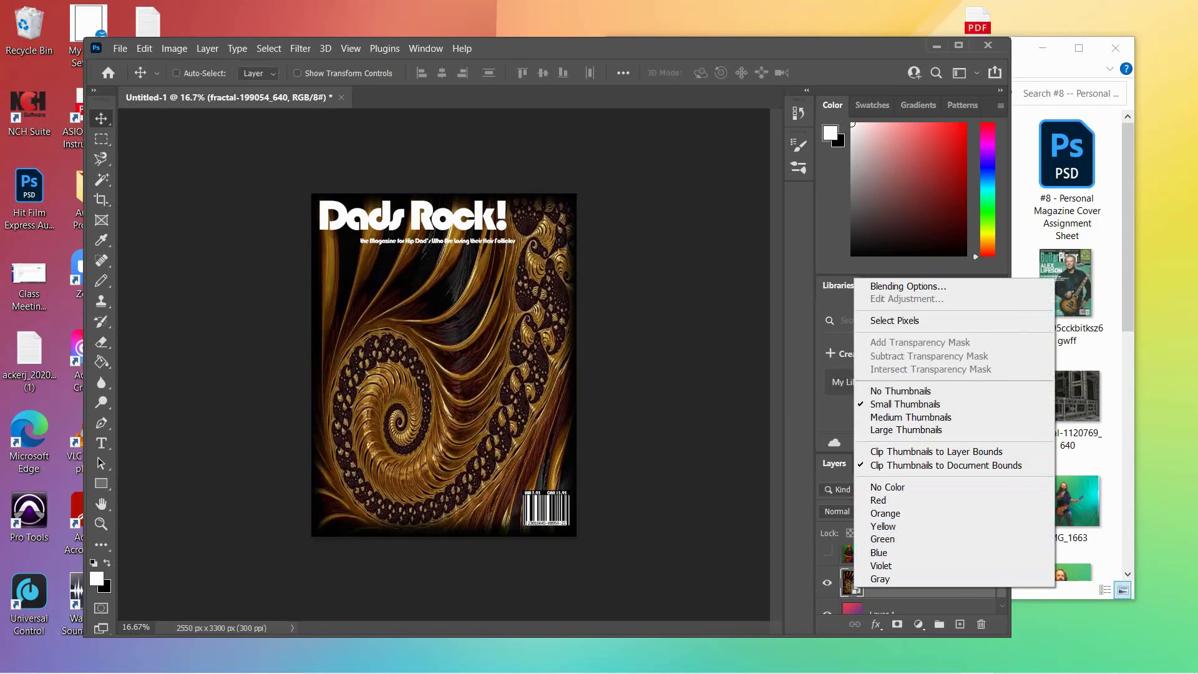
{"action": "key", "text": "Escape"}
{"action": "right_click", "coordinate": [853, 587]}
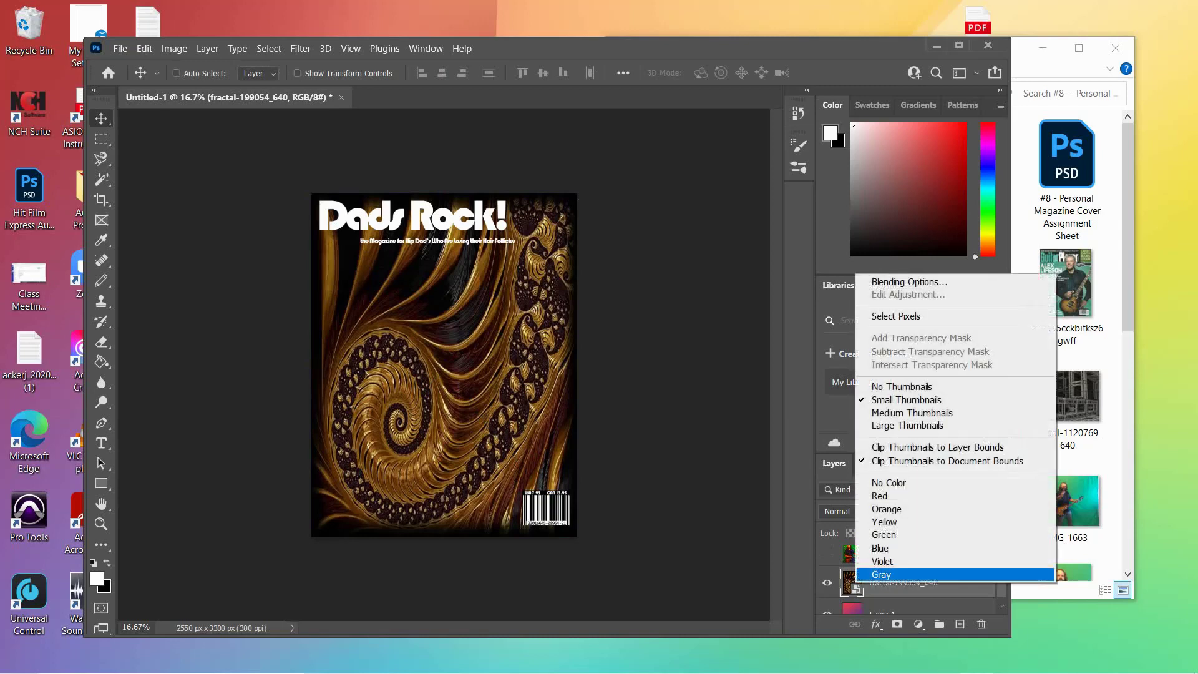
{"action": "key", "text": "Escape"}
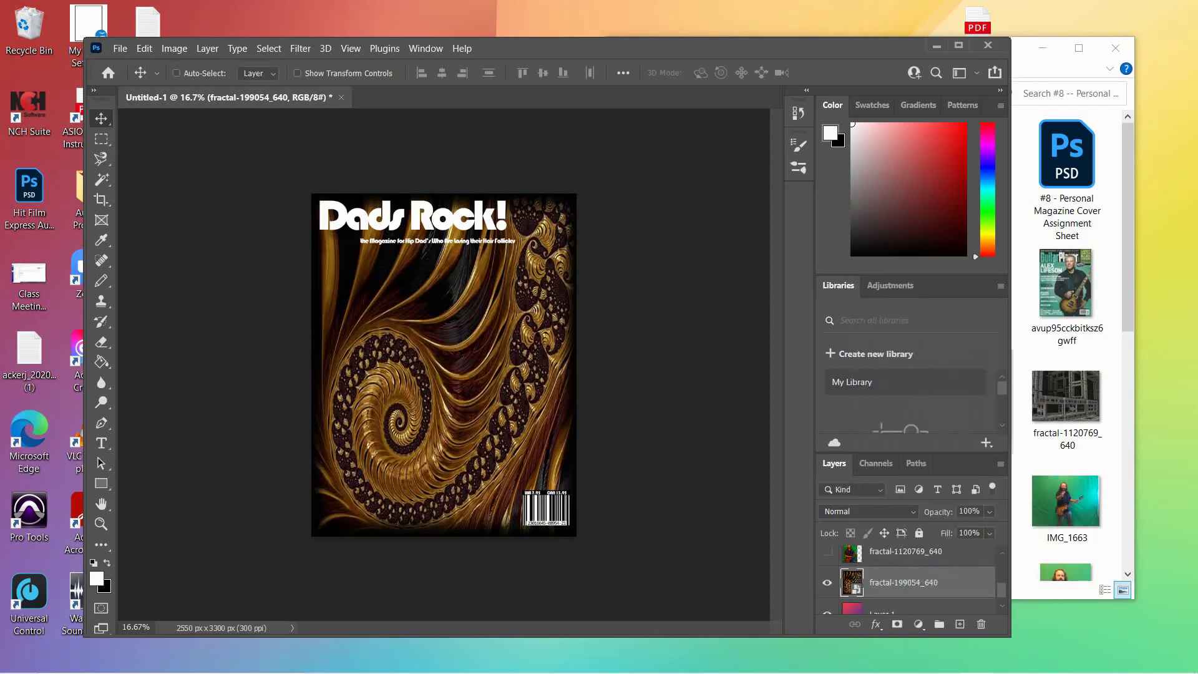
Rasterize the gold spiral layer "fractal-199054_640" and set its blend mode to Linear Light.
{"action": "right_click", "coordinate": [882, 582]}
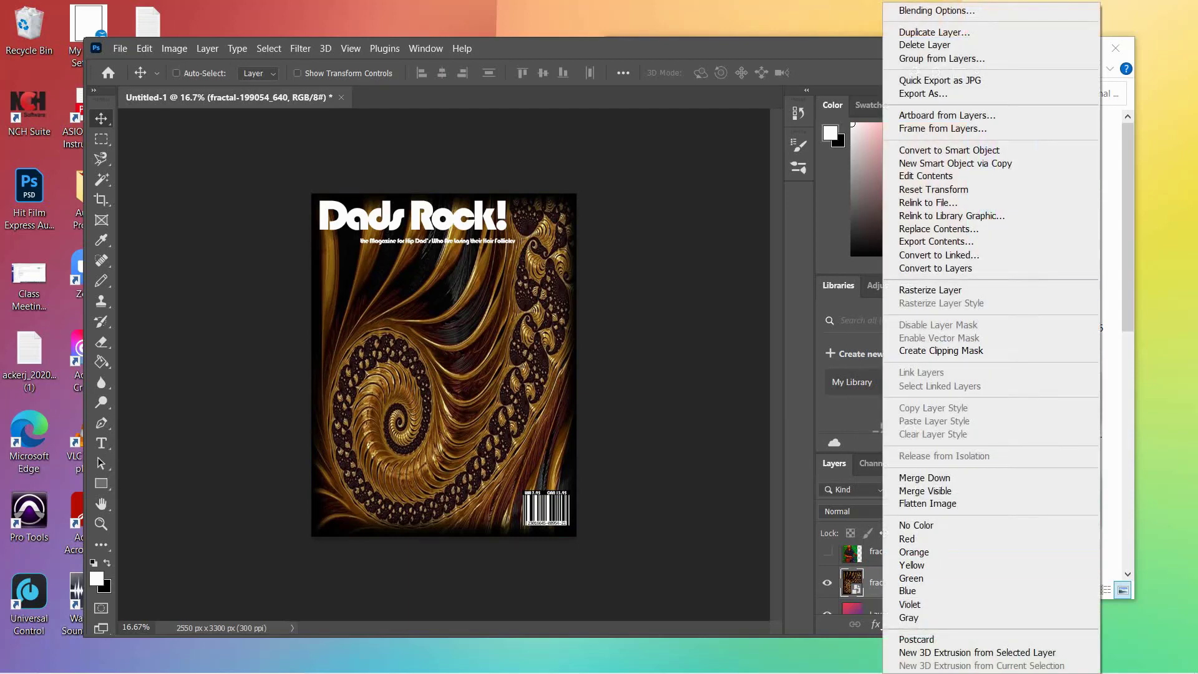
{"action": "left_click", "coordinate": [930, 290]}
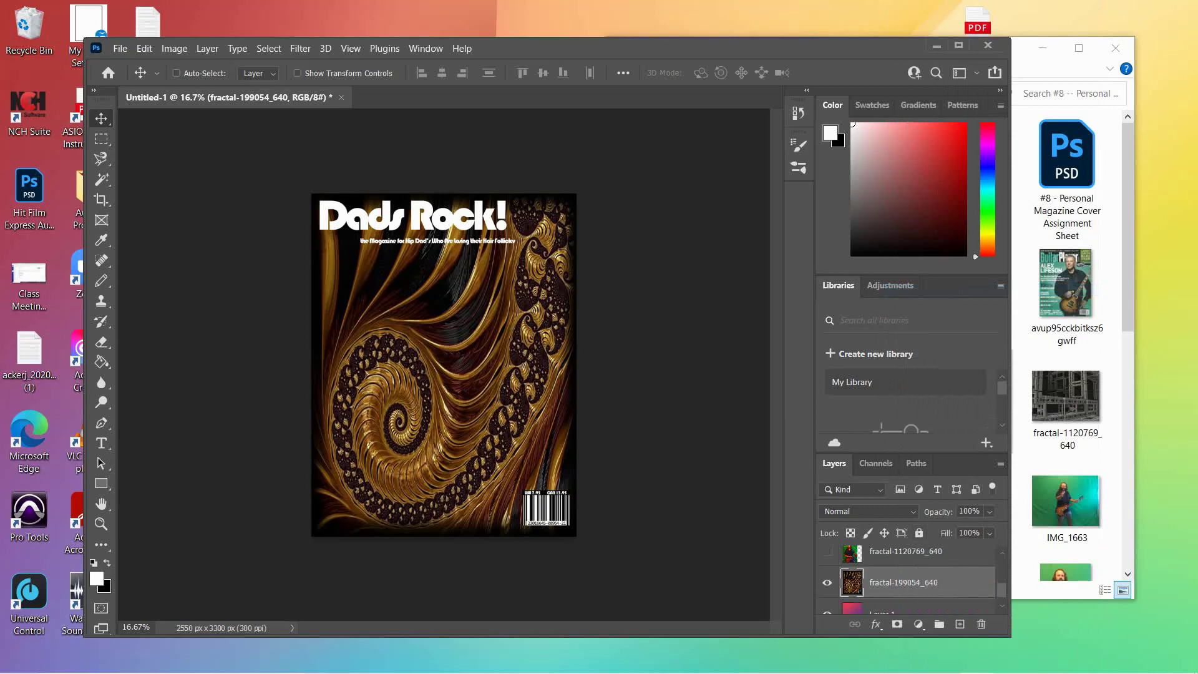
{"action": "left_click", "coordinate": [867, 511]}
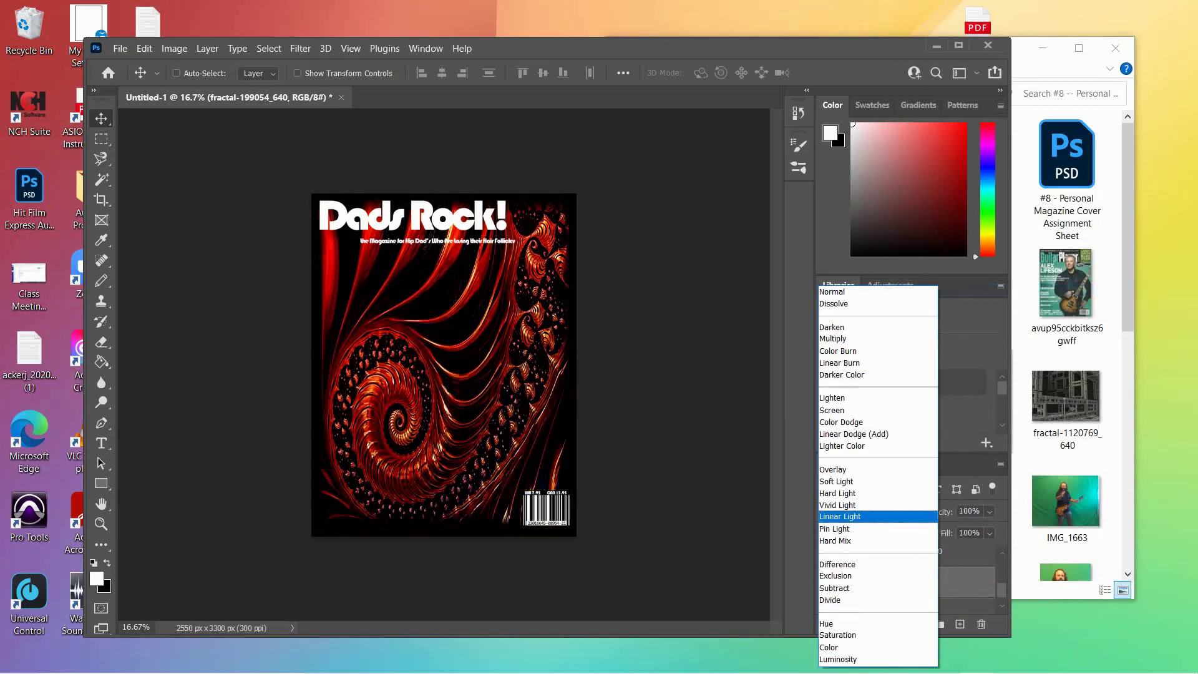
{"action": "key", "text": "Return"}
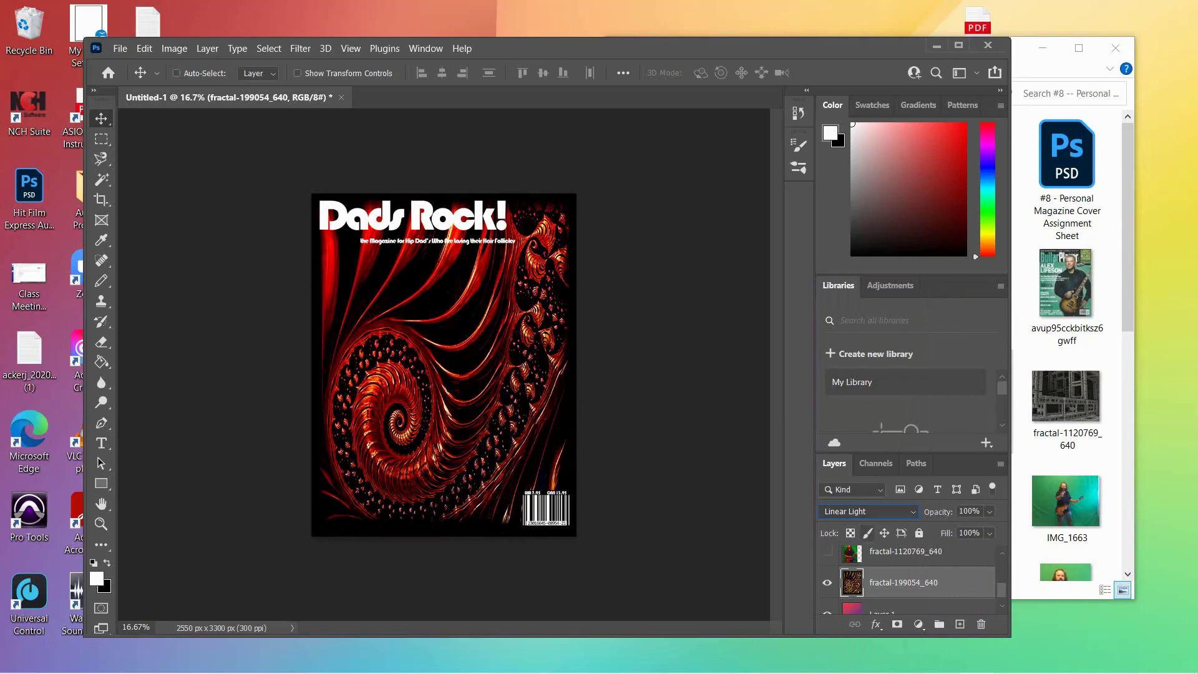
Show the guitarist layer "fractal-1120769_640", try 37%, 28% and 17% opacity on the "fractal-199054_640" layer, and restore it to 100%.
{"action": "left_click", "coordinate": [827, 551]}
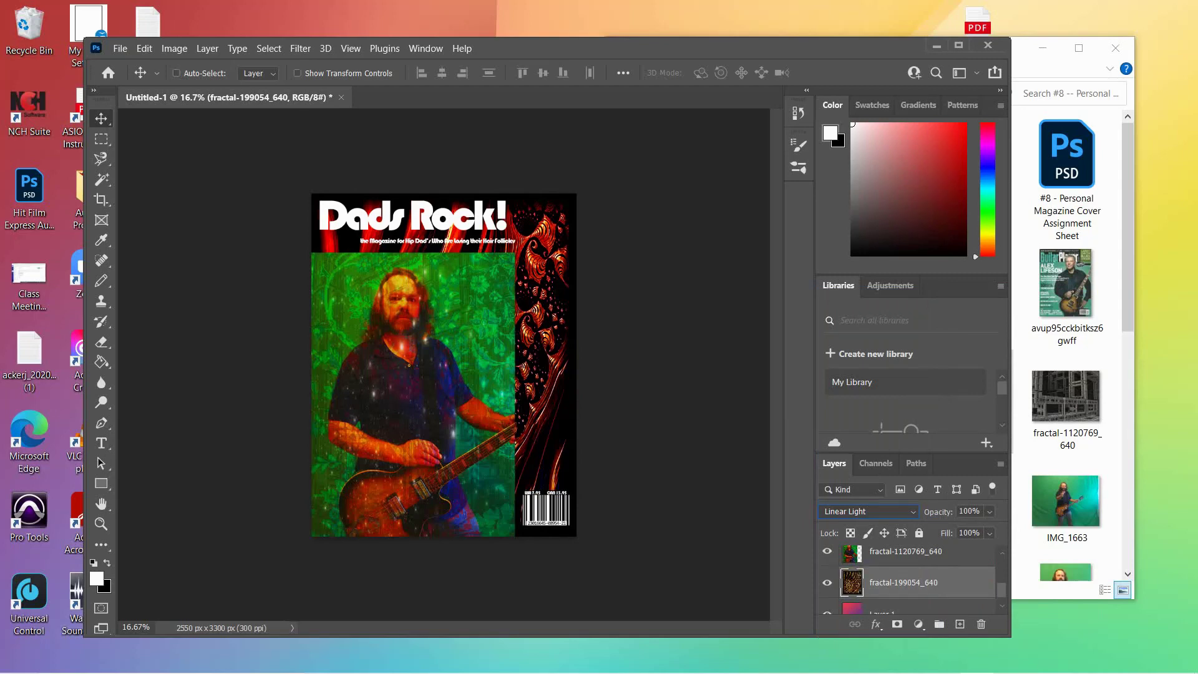
{"action": "left_click", "coordinate": [990, 511]}
{"action": "left_click_drag", "start_coordinate": [985, 530], "coordinate": [952, 529]}
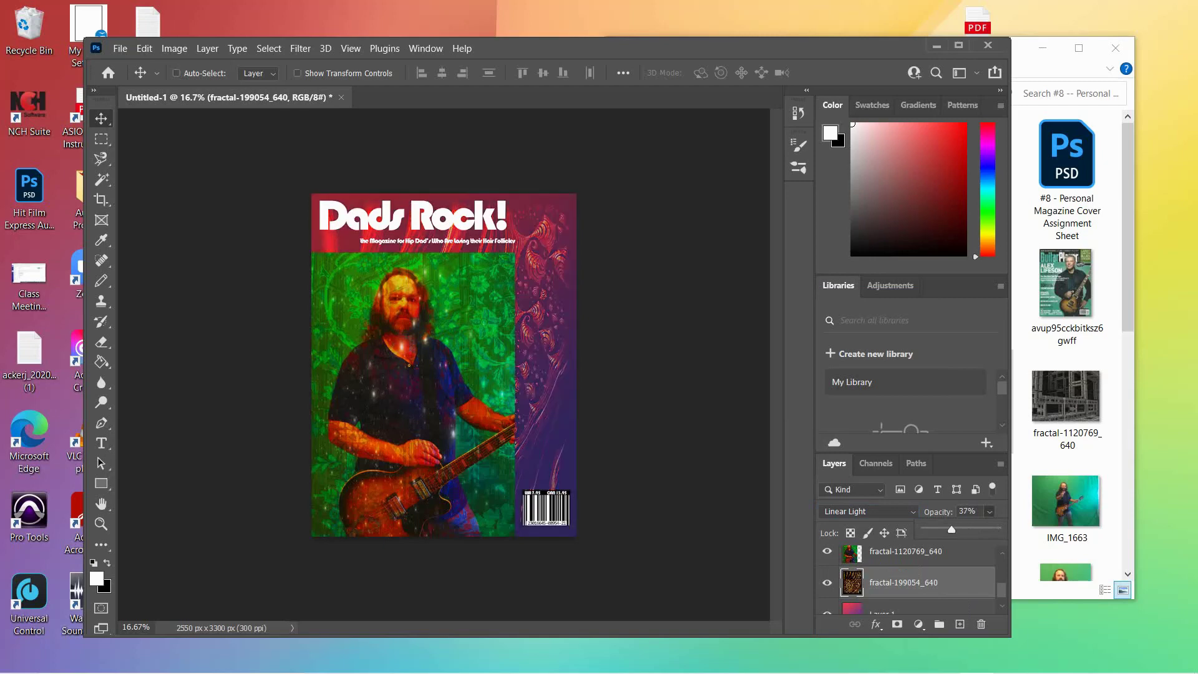
{"action": "left_click_drag", "start_coordinate": [951, 529], "coordinate": [945, 530]}
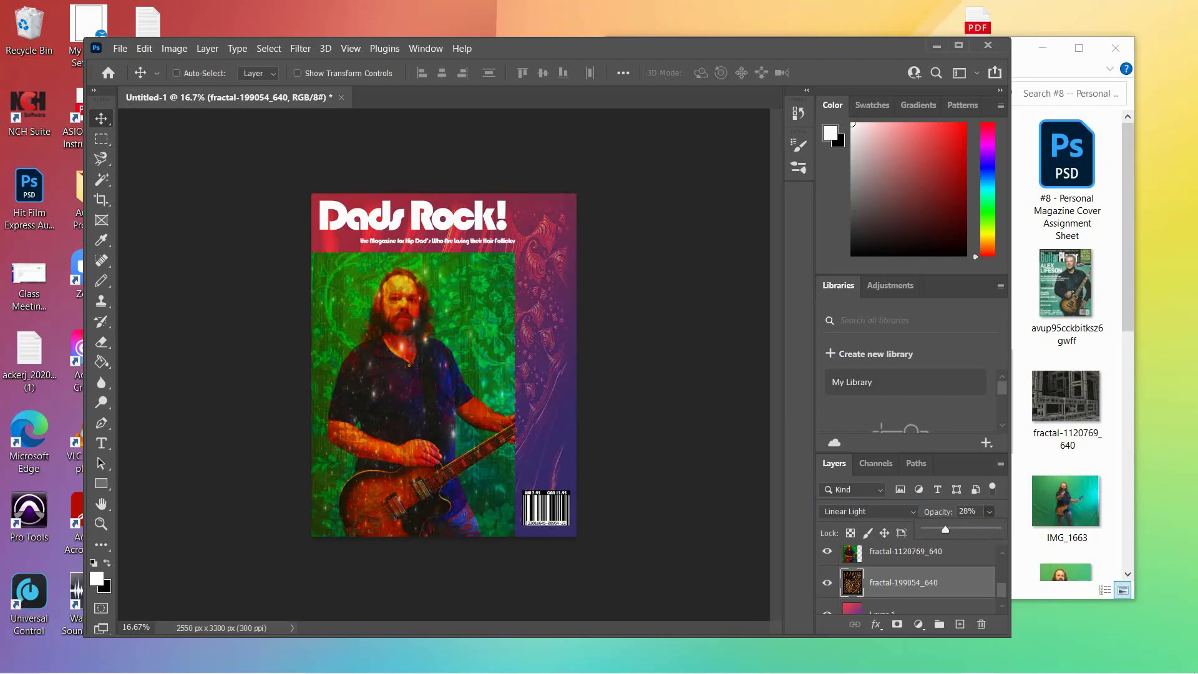
{"action": "left_click_drag", "start_coordinate": [945, 530], "coordinate": [938, 529]}
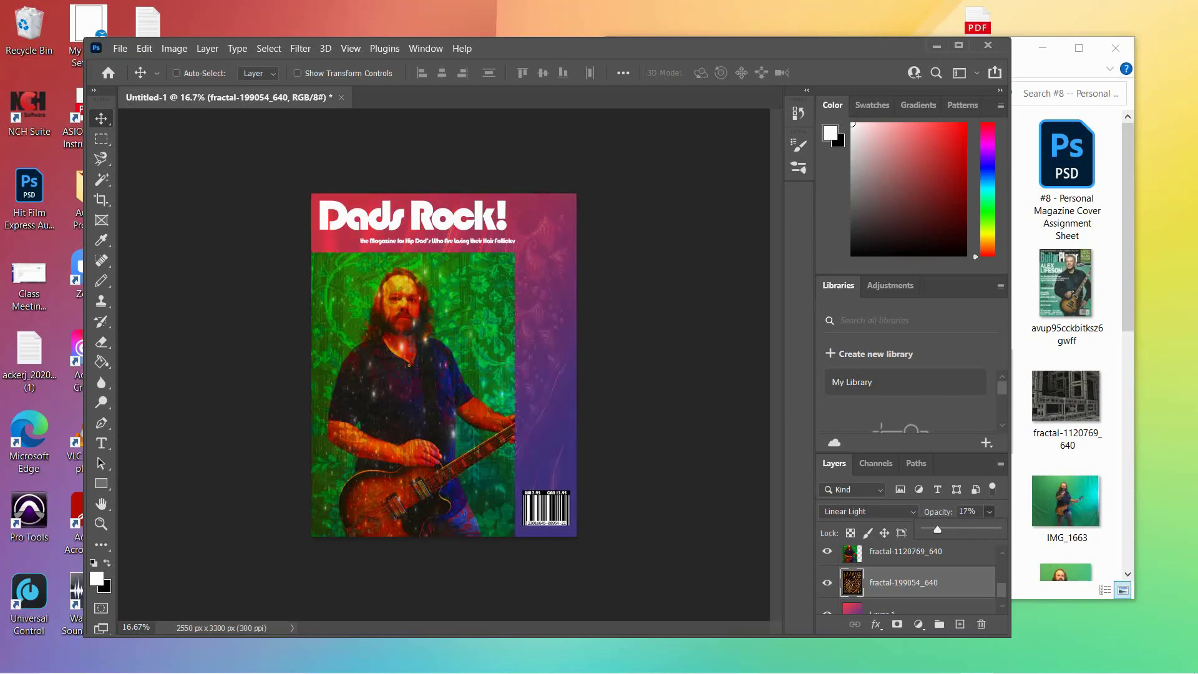
{"action": "key", "text": "0"}
Preview the blend modes from Linear Light through Luminosity on the "fractal-199054_640" layer and set it to Hue.
{"action": "key", "text": "shift+Tab"}
{"action": "key", "text": "shift+Tab"}
{"action": "key", "text": "Tab"}
{"action": "key", "text": "alt+Down"}
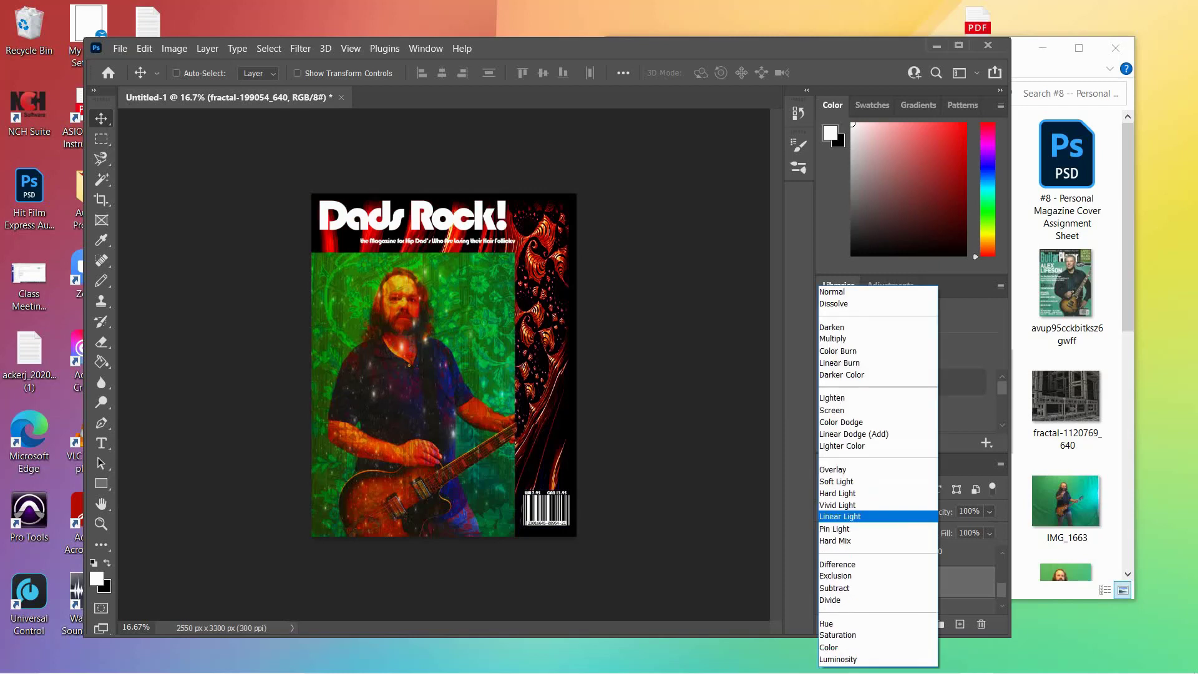
{"action": "key", "text": "Down"}
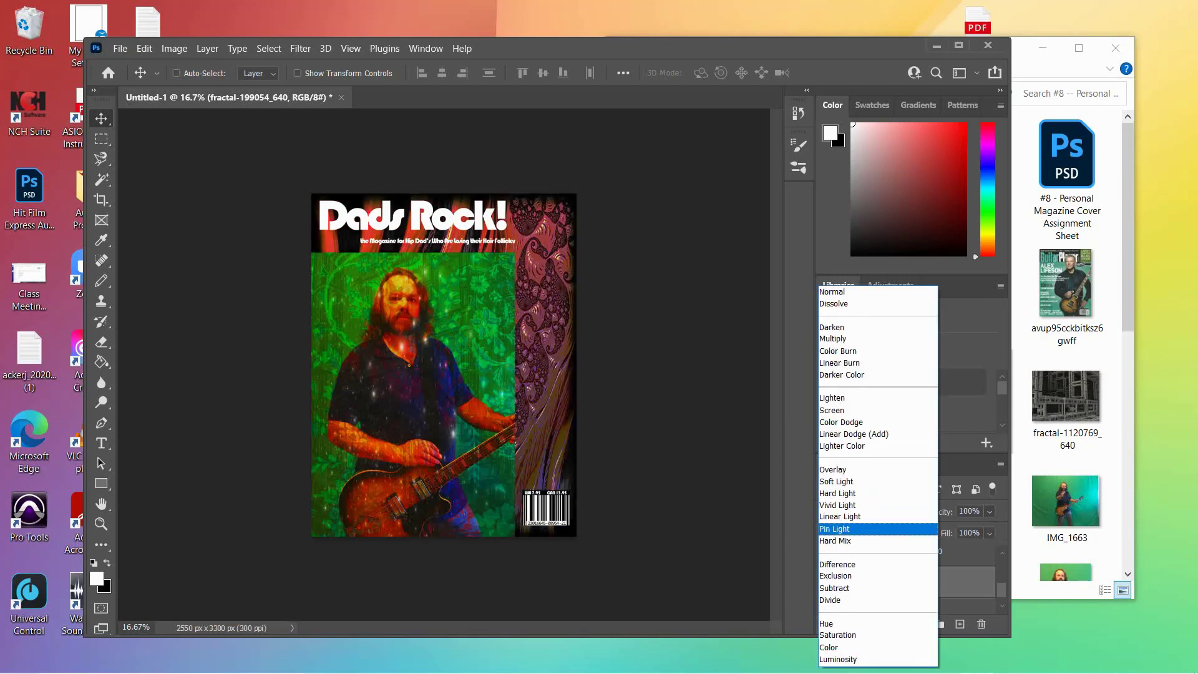
{"action": "key", "text": "Down"}
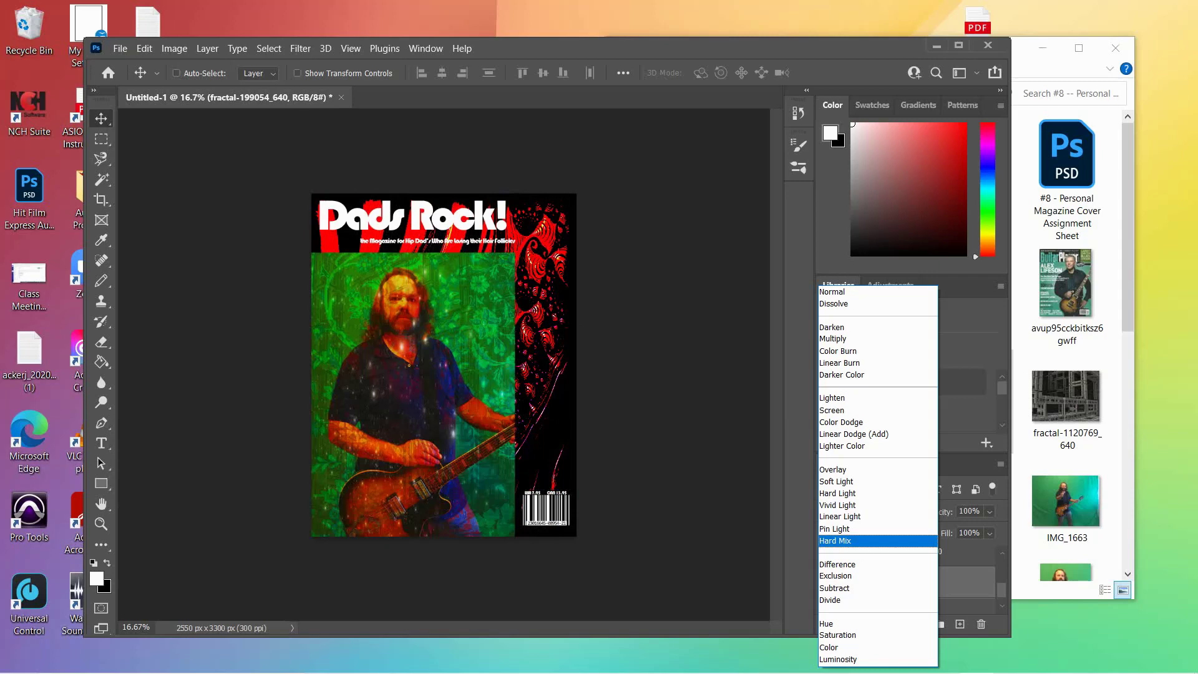
{"action": "key", "text": "Down"}
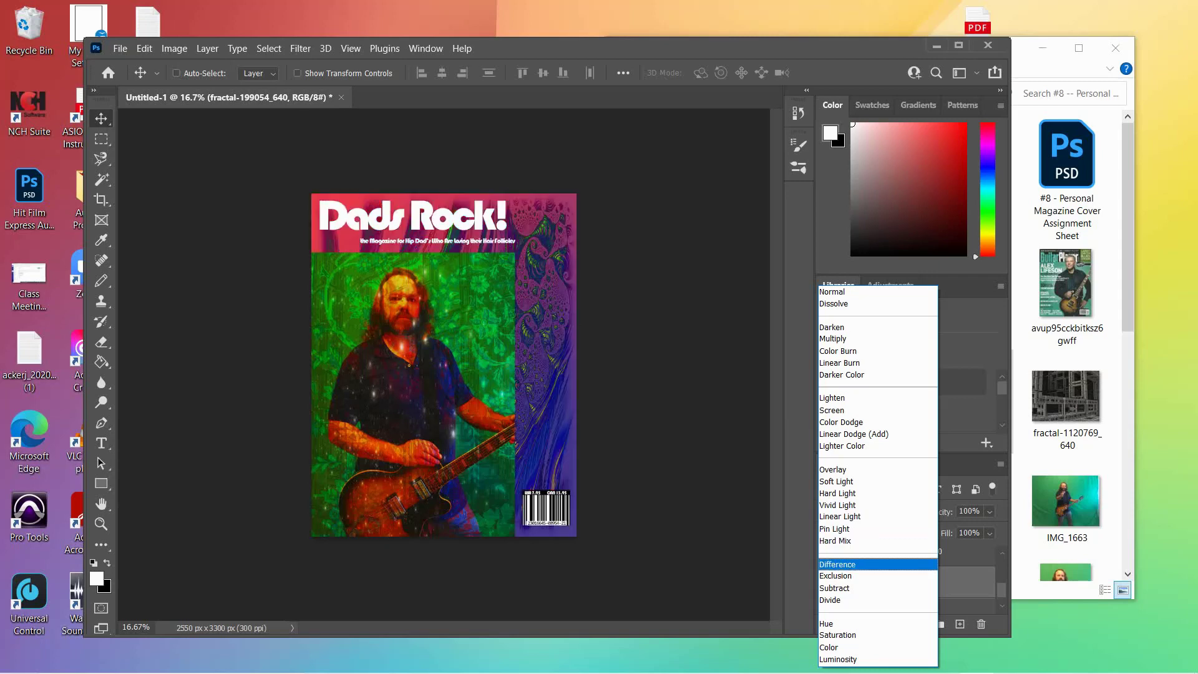
{"action": "key", "text": "Down"}
{"action": "key", "text": "Down"}
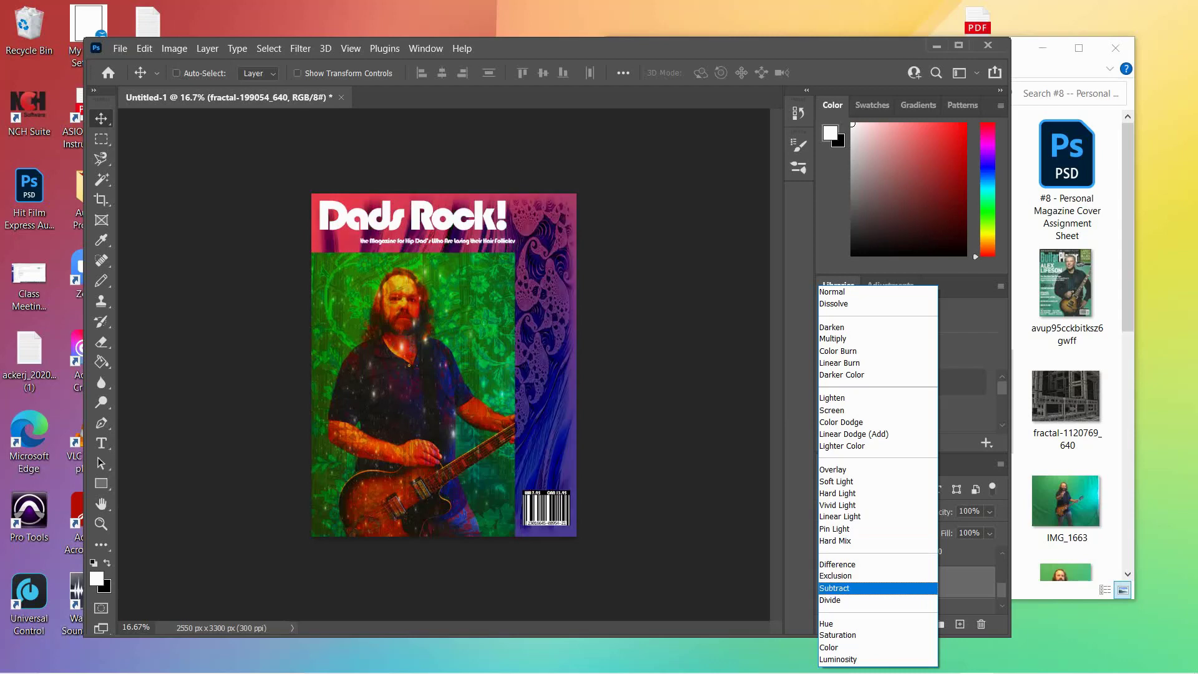
{"action": "key", "text": "Down"}
{"action": "key", "text": "Down"}
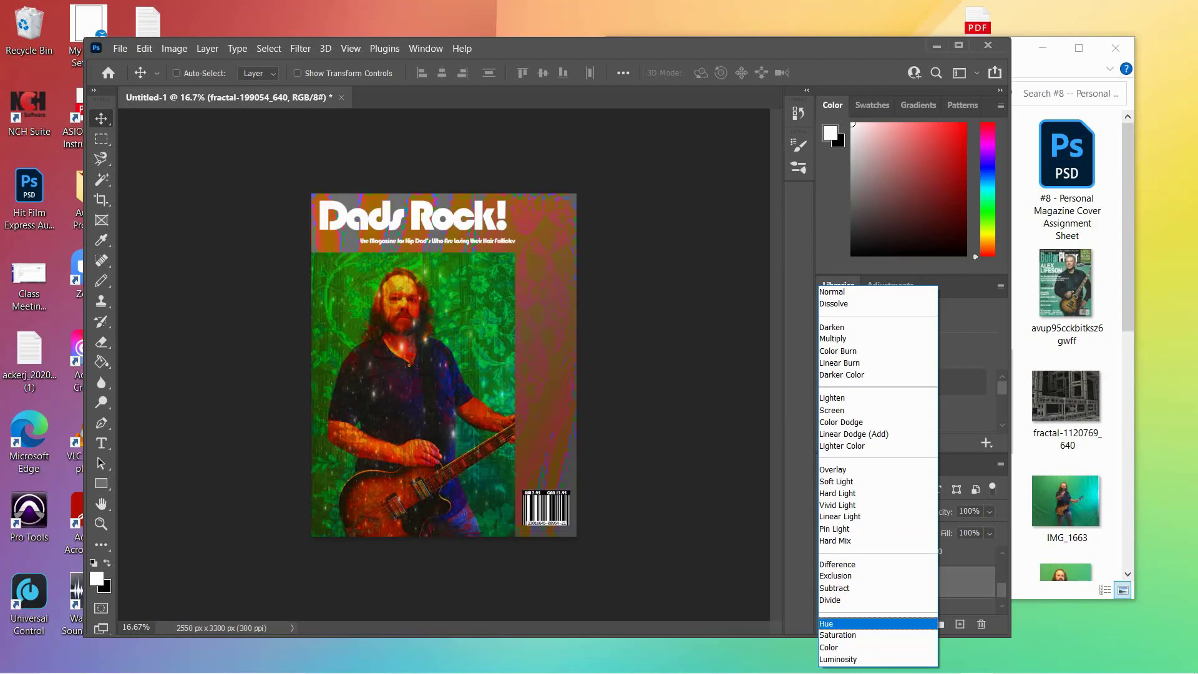
{"action": "key", "text": "Down"}
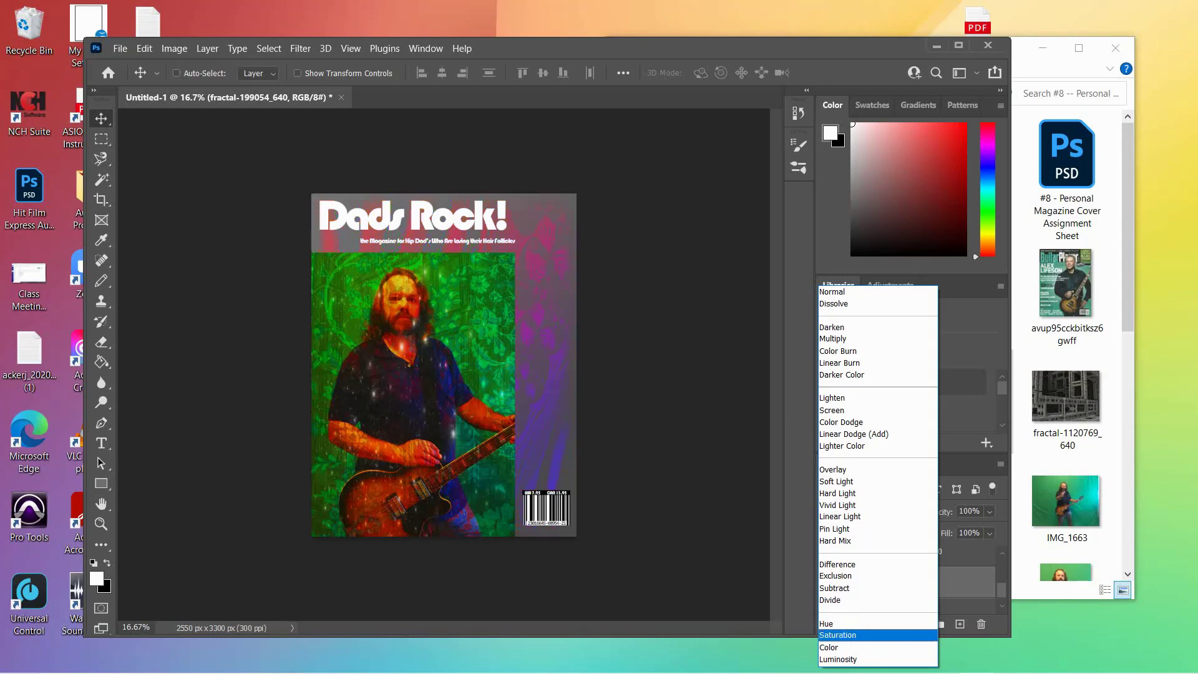
{"action": "key", "text": "Down"}
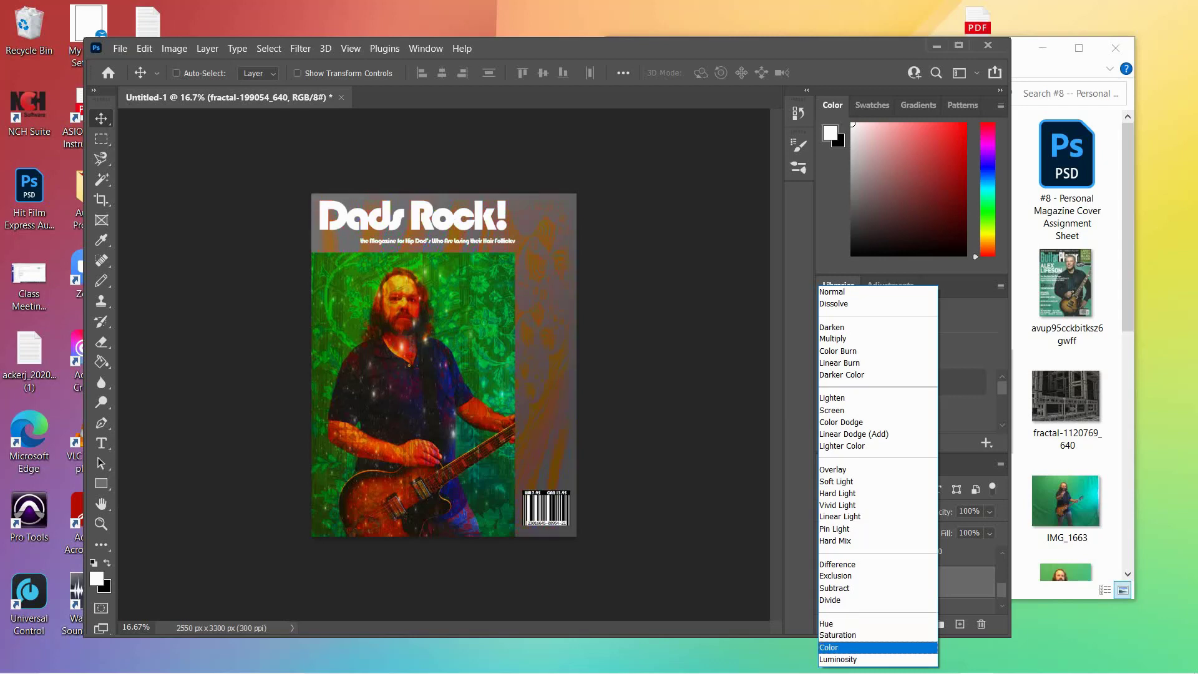
{"action": "key", "text": "Down"}
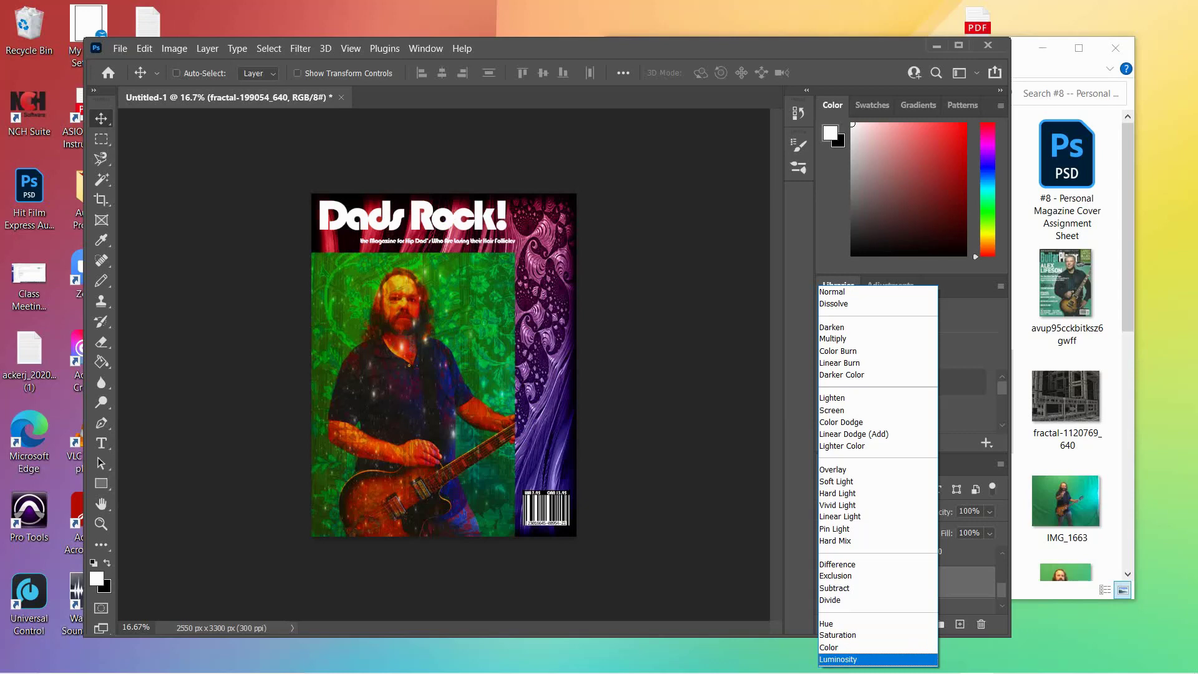
{"action": "key", "text": "Up"}
{"action": "key", "text": "Up"}
{"action": "key", "text": "Up"}
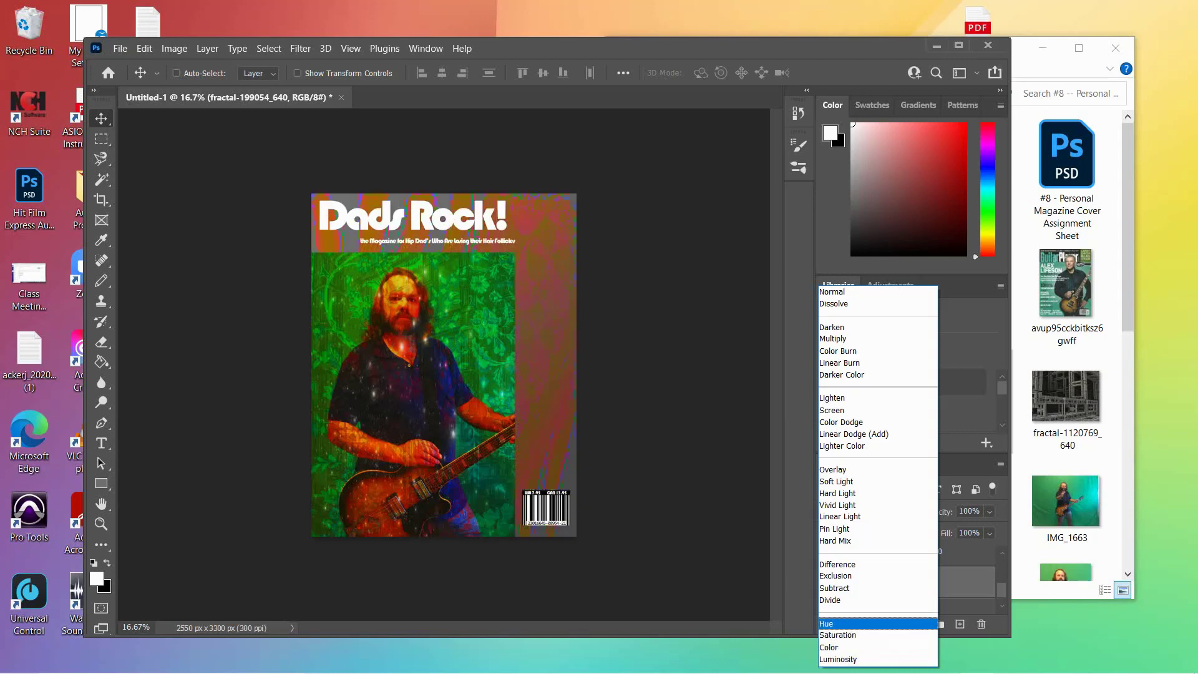
{"action": "key", "text": "Down"}
{"action": "key", "text": "Down"}
{"action": "key", "text": "Down"}
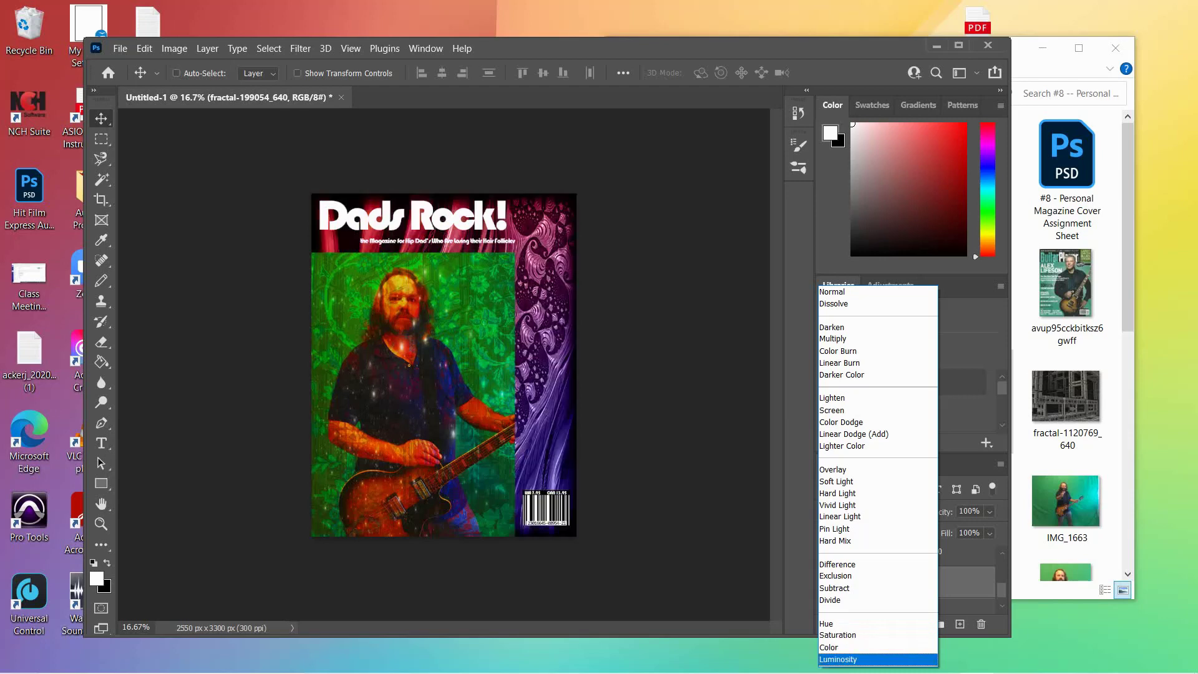
{"action": "key", "text": "Up"}
{"action": "key", "text": "Up"}
{"action": "key", "text": "Up"}
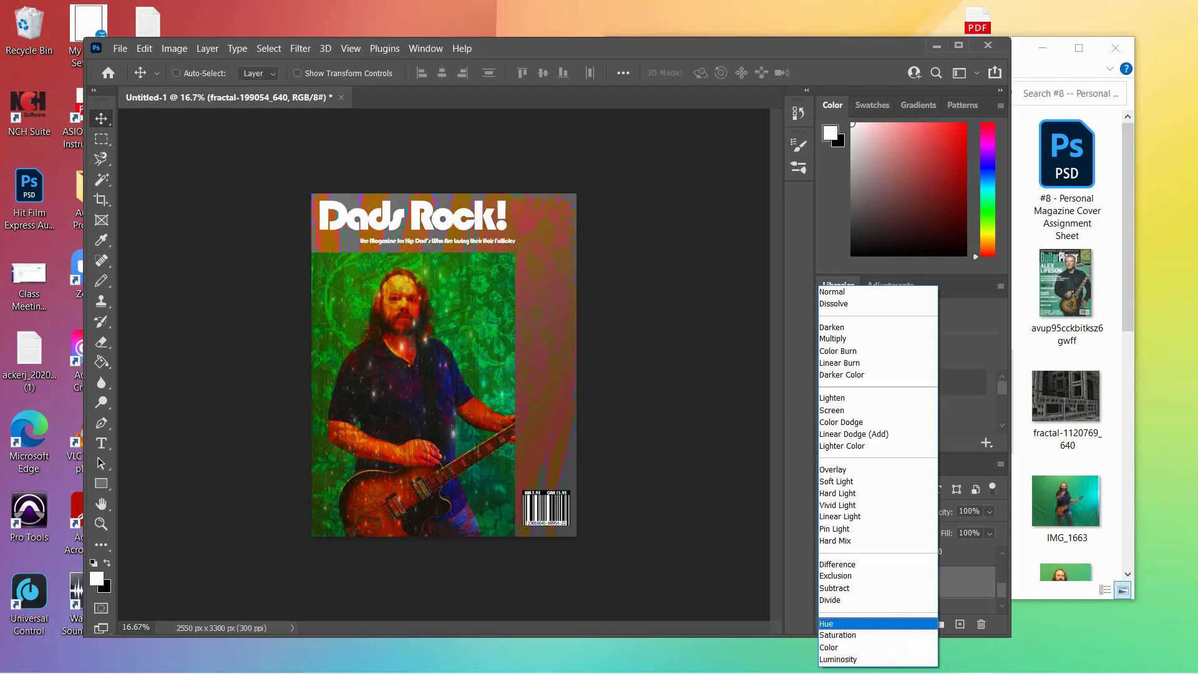
{"action": "key", "text": "Return"}
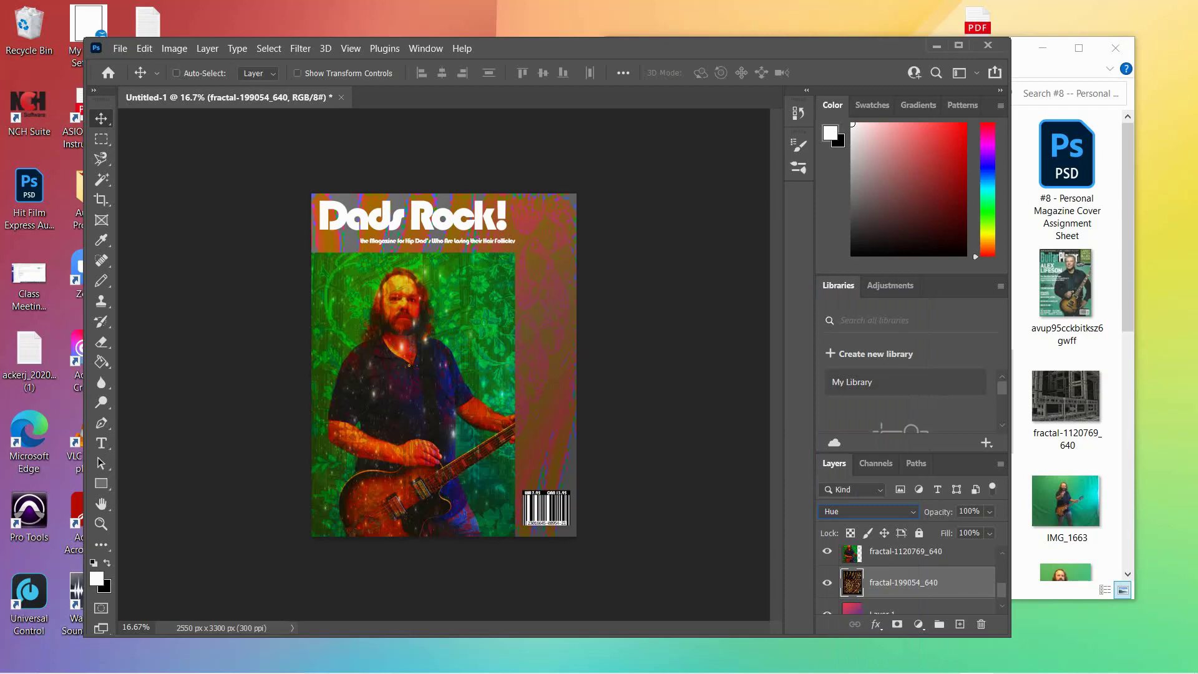
Add a Hue/Saturation adjustment layer directly above the "fractal-199054_640" layer.
{"action": "left_click", "coordinate": [918, 625]}
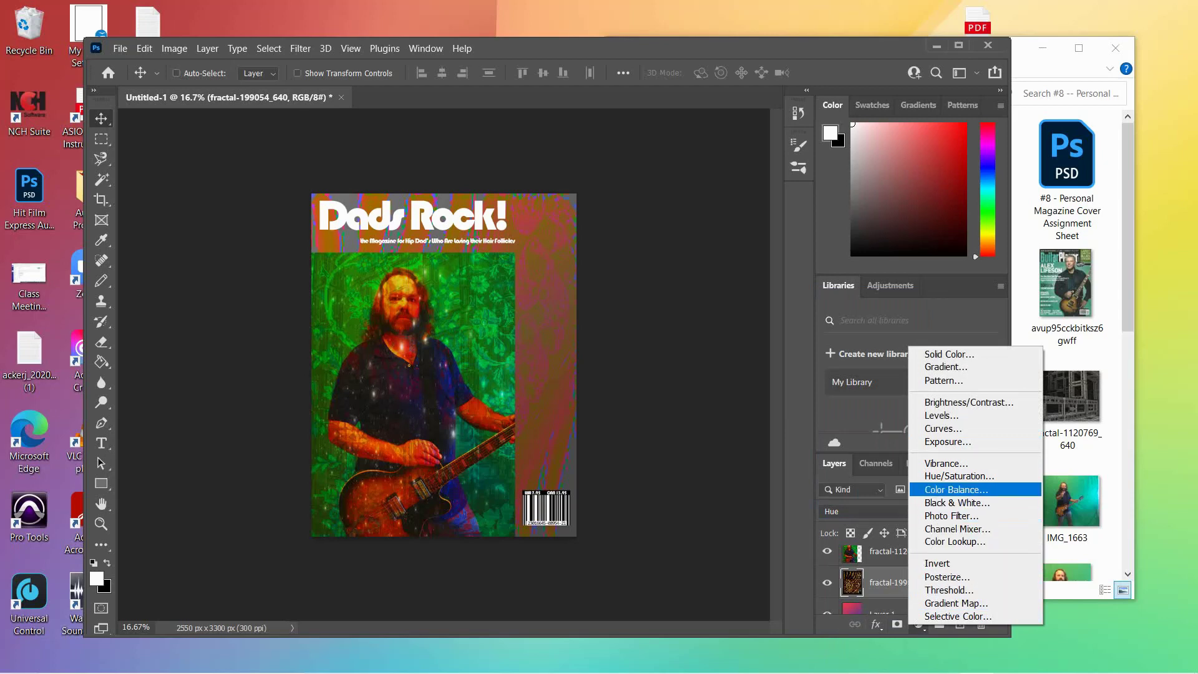
{"action": "left_click", "coordinate": [960, 476]}
{"action": "mouse_move", "coordinate": [795, 239]}
{"action": "left_mouse_down"}
{"action": "mouse_move", "coordinate": [826, 240]}
{"action": "mouse_move", "coordinate": [740, 239]}
{"action": "mouse_move", "coordinate": [791, 239]}
{"action": "left_mouse_up"}
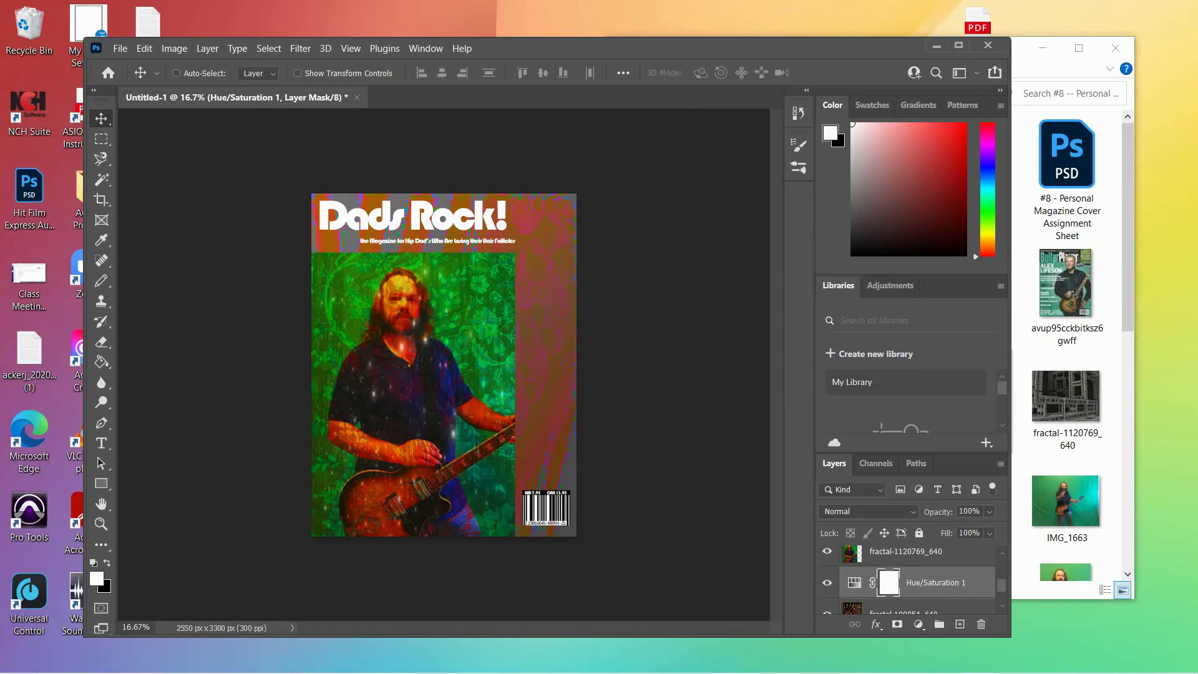
Merge all visible layers into the topmost layer "Dads Rock!" and toggle the merged layer's visibility off and on.
{"action": "left_click", "coordinate": [905, 552]}
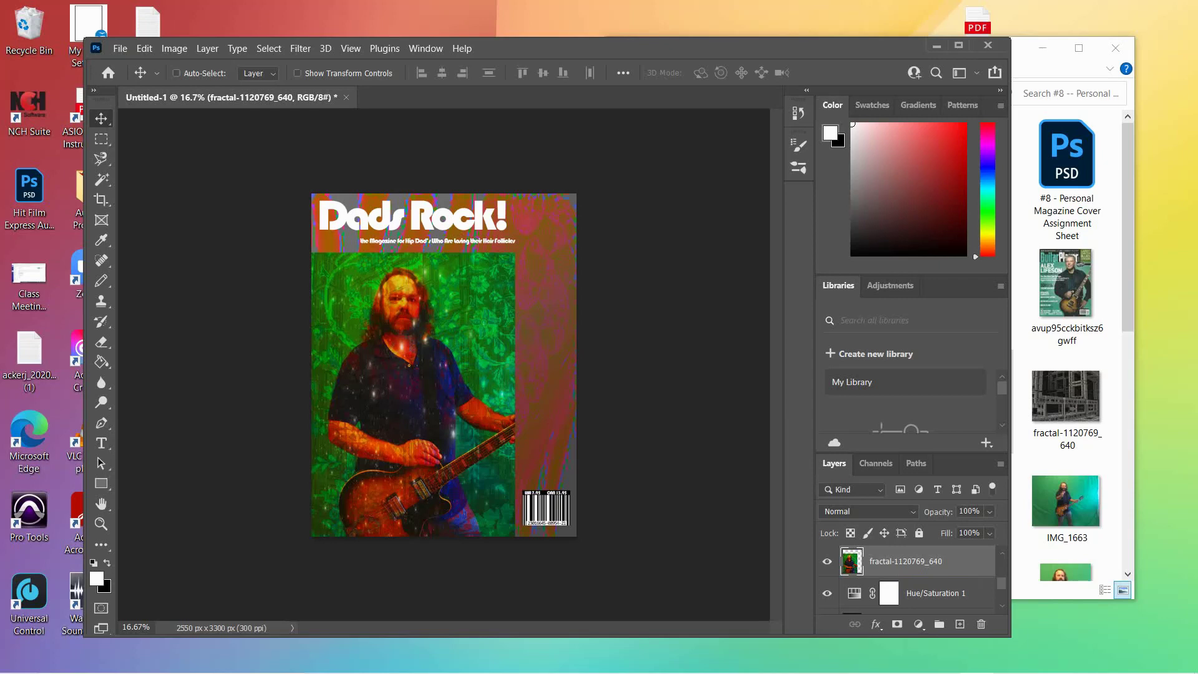
{"action": "scroll", "coordinate": [912, 578], "scroll_direction": "up", "scroll_amount": 2}
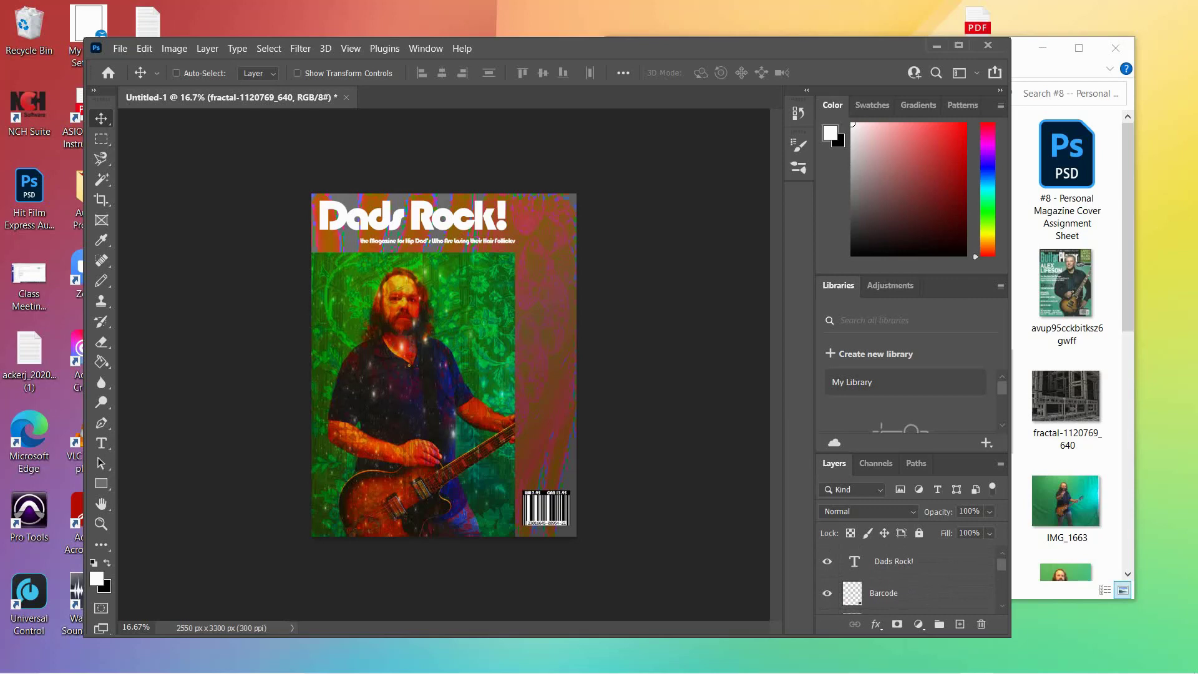
{"action": "left_click", "coordinate": [912, 561]}
{"action": "key", "text": "ctrl"}
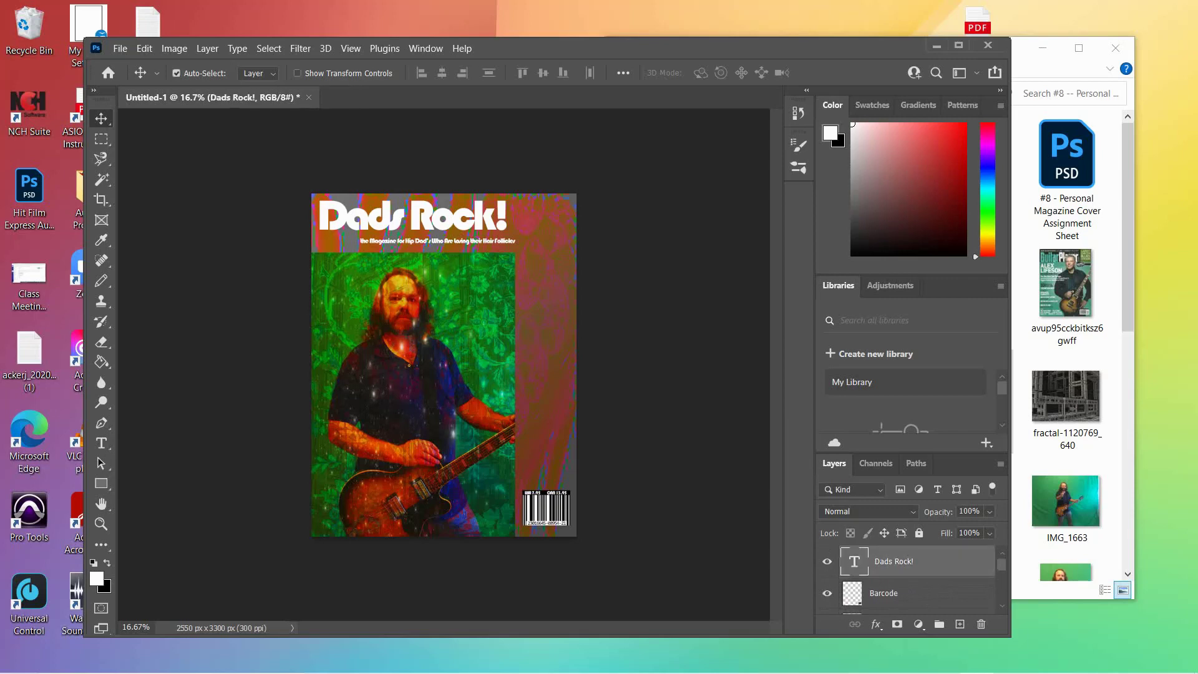
{"action": "left_click", "coordinate": [546, 507], "text": "ctrl"}
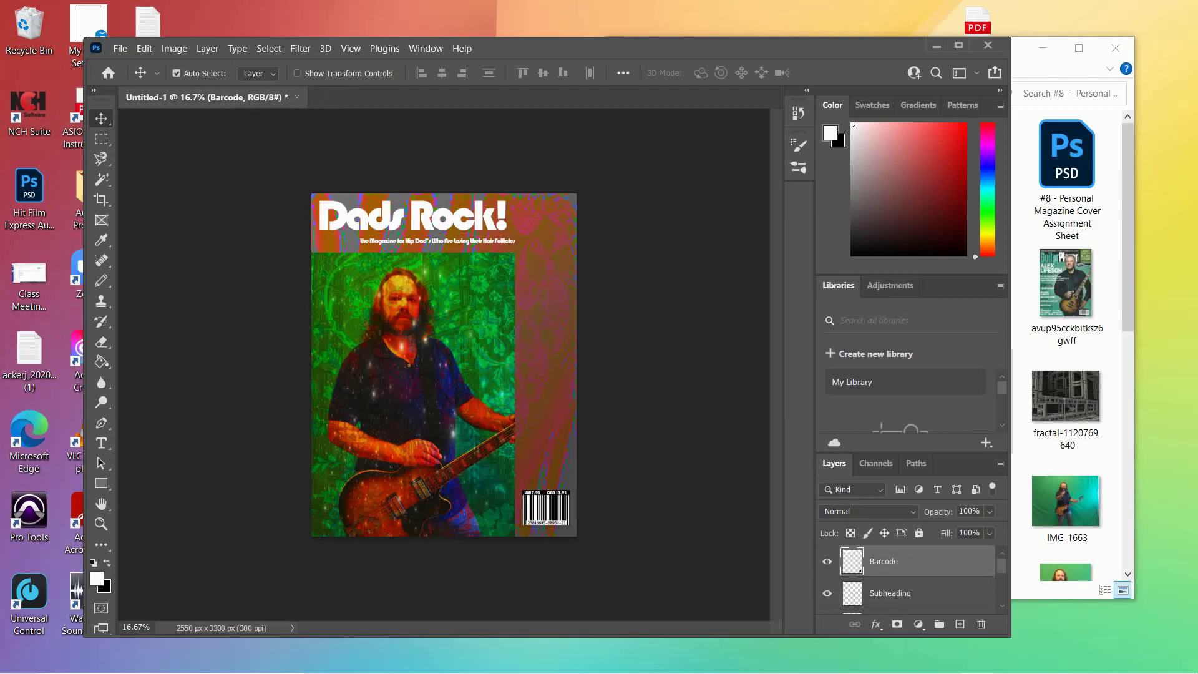
{"action": "key", "text": "alt+bracketright"}
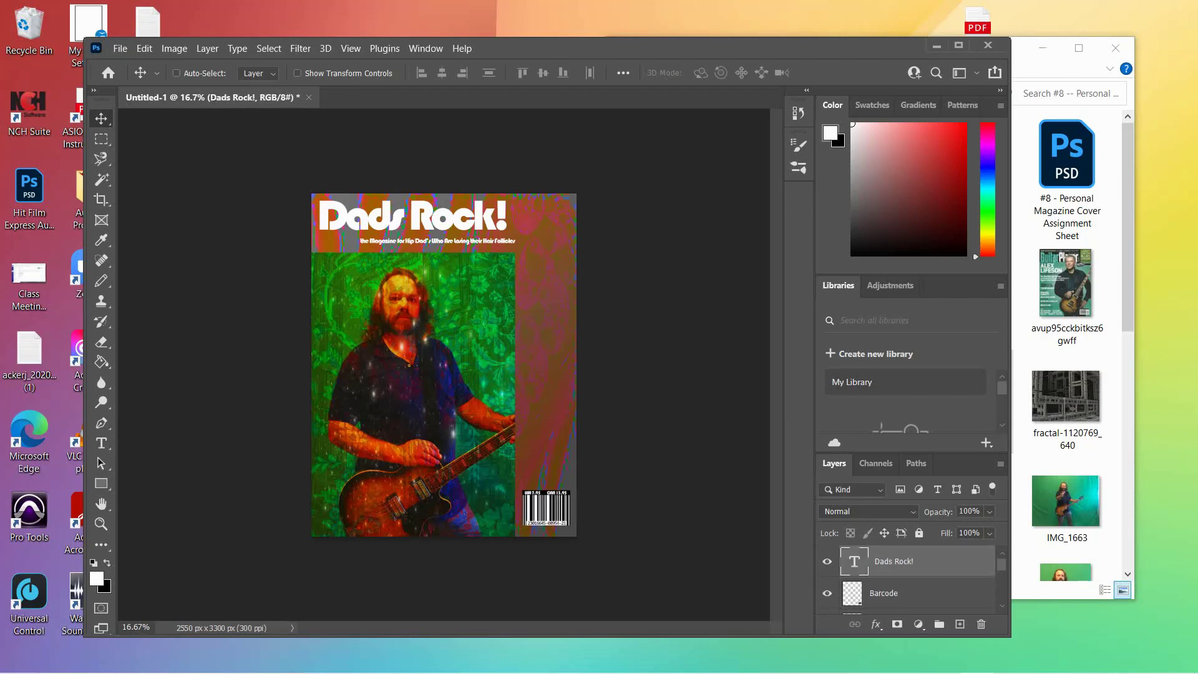
{"action": "key", "text": "alt+l"}
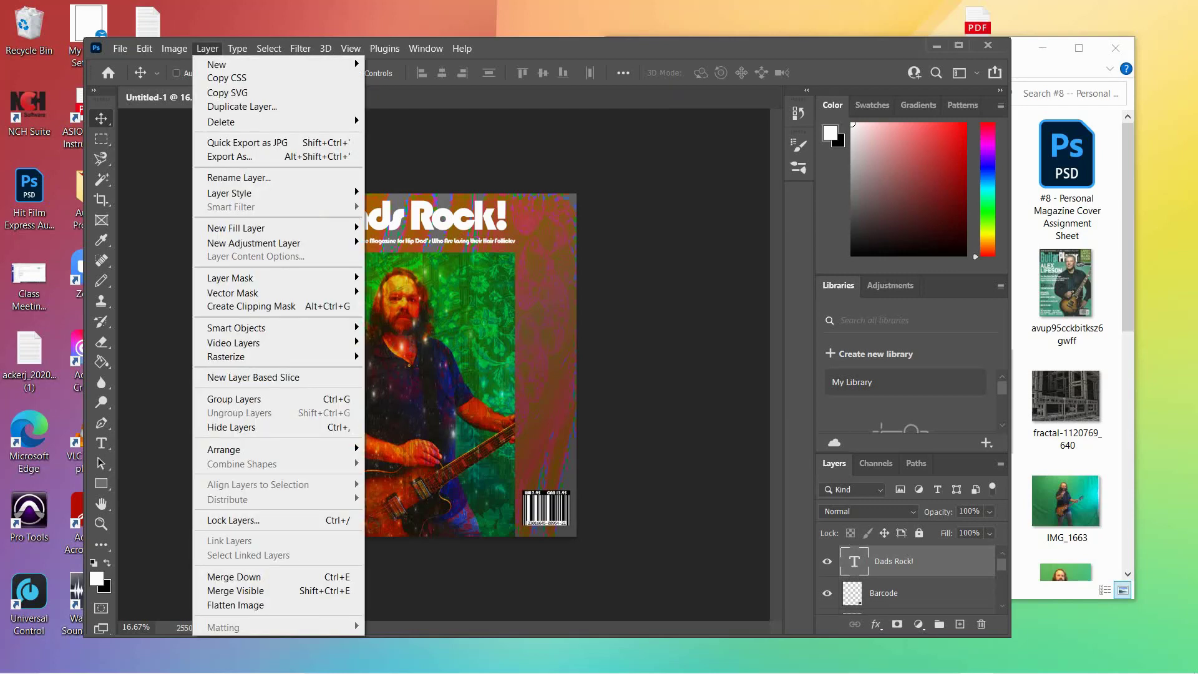
{"action": "key", "text": "Up"}
{"action": "key", "text": "Up"}
{"action": "key", "text": "Down"}
{"action": "key", "text": "Up"}
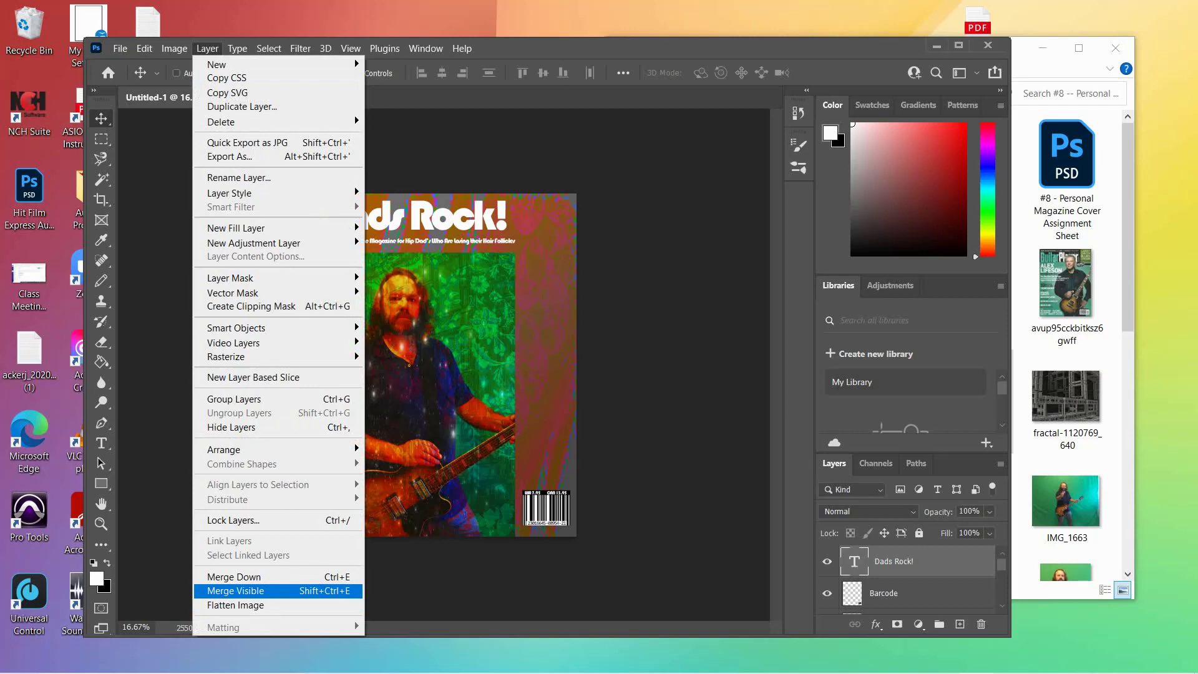
{"action": "key", "text": "Return"}
{"action": "key", "text": "ctrl+comma"}
{"action": "key", "text": "ctrl+comma"}
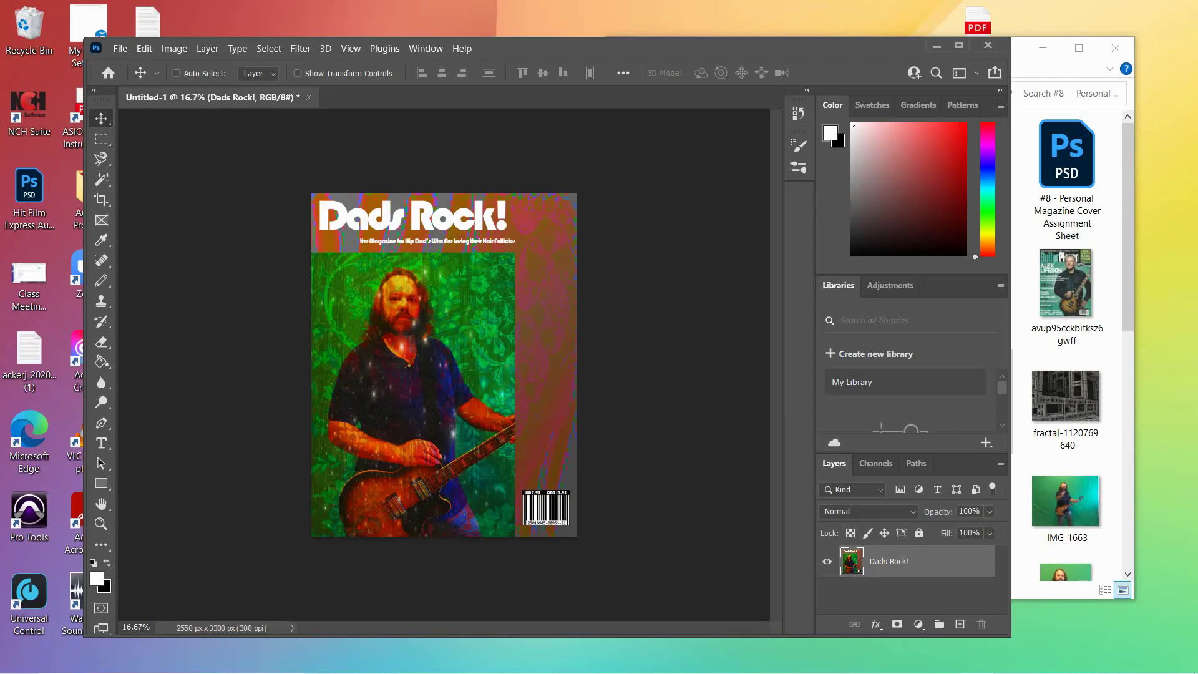
Add a 14 pt text layer at the top of the strip beside the guitarist reading "I replaced the halogens! Let's go to".
{"action": "left_click", "coordinate": [101, 443]}
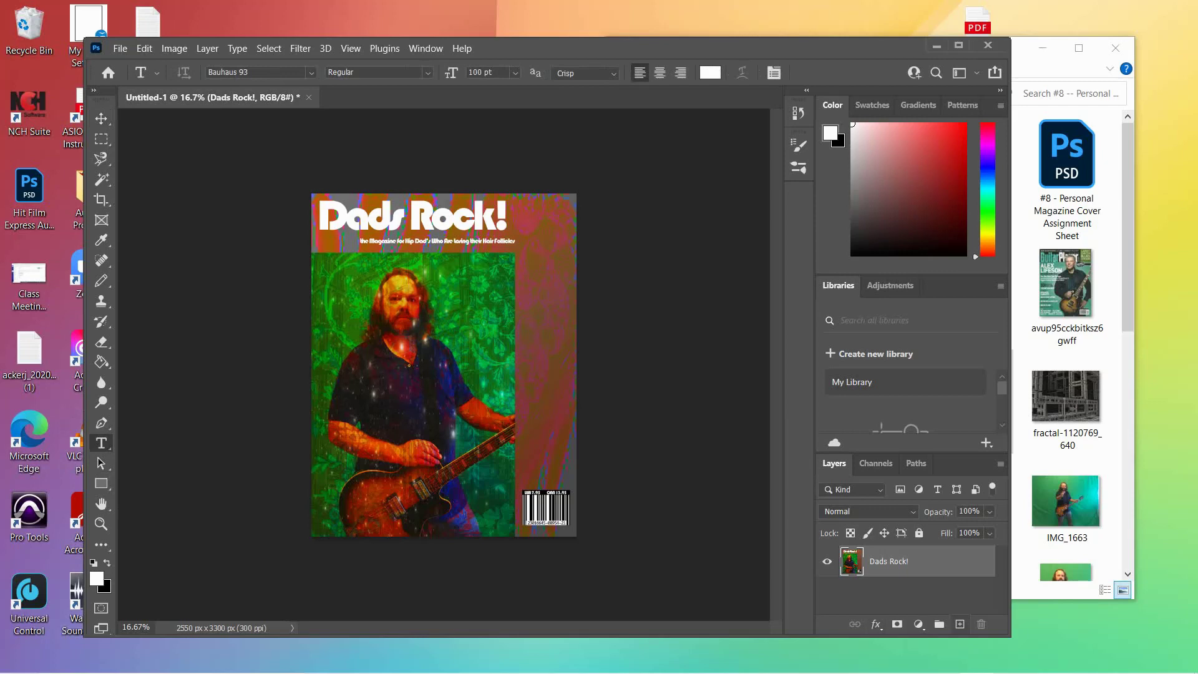
{"action": "left_click", "coordinate": [960, 624]}
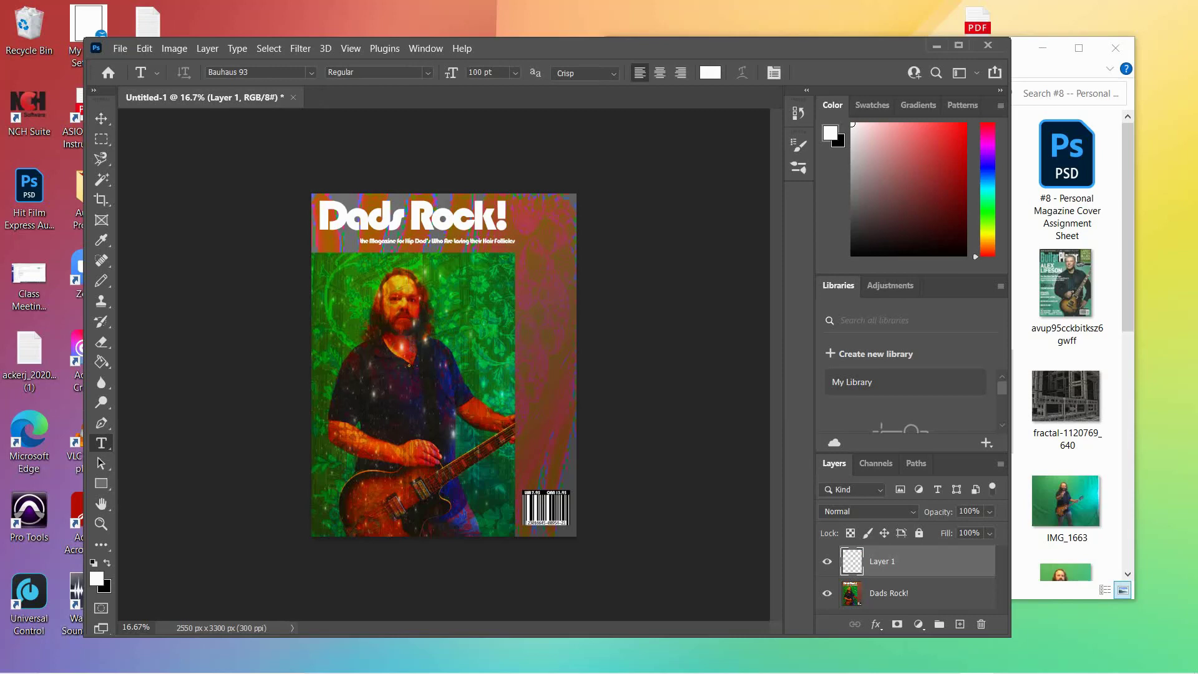
{"action": "left_click", "coordinate": [521, 261]}
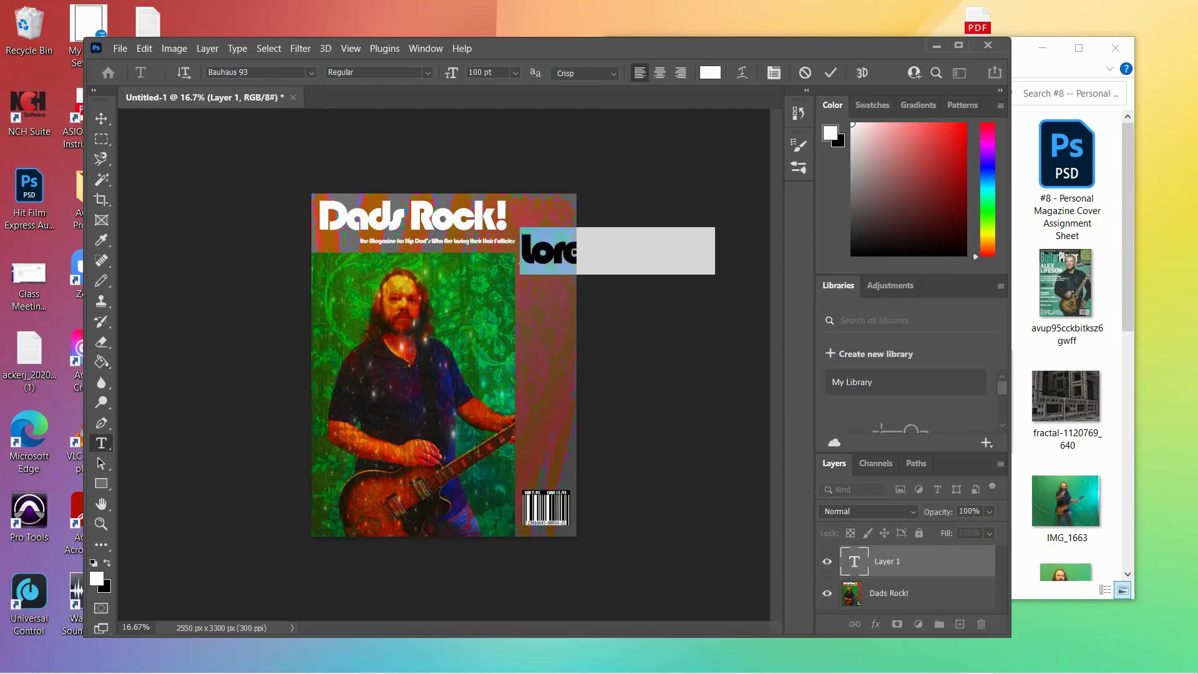
{"action": "left_click", "coordinate": [515, 72]}
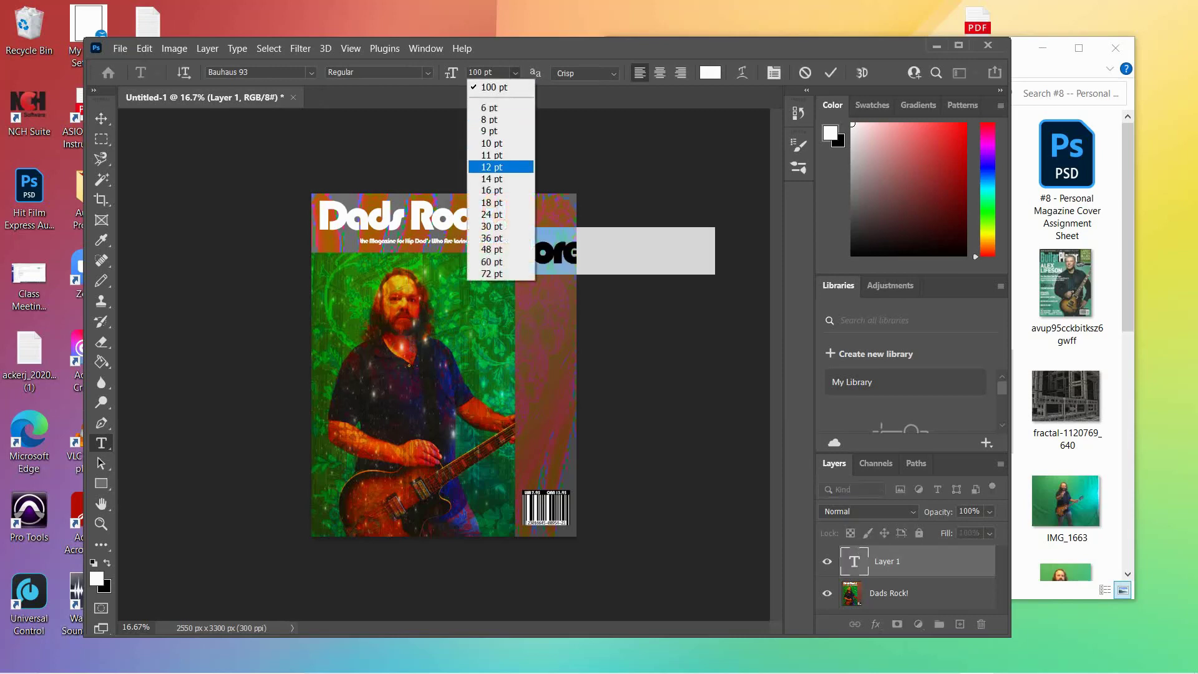
{"action": "left_click", "coordinate": [493, 172]}
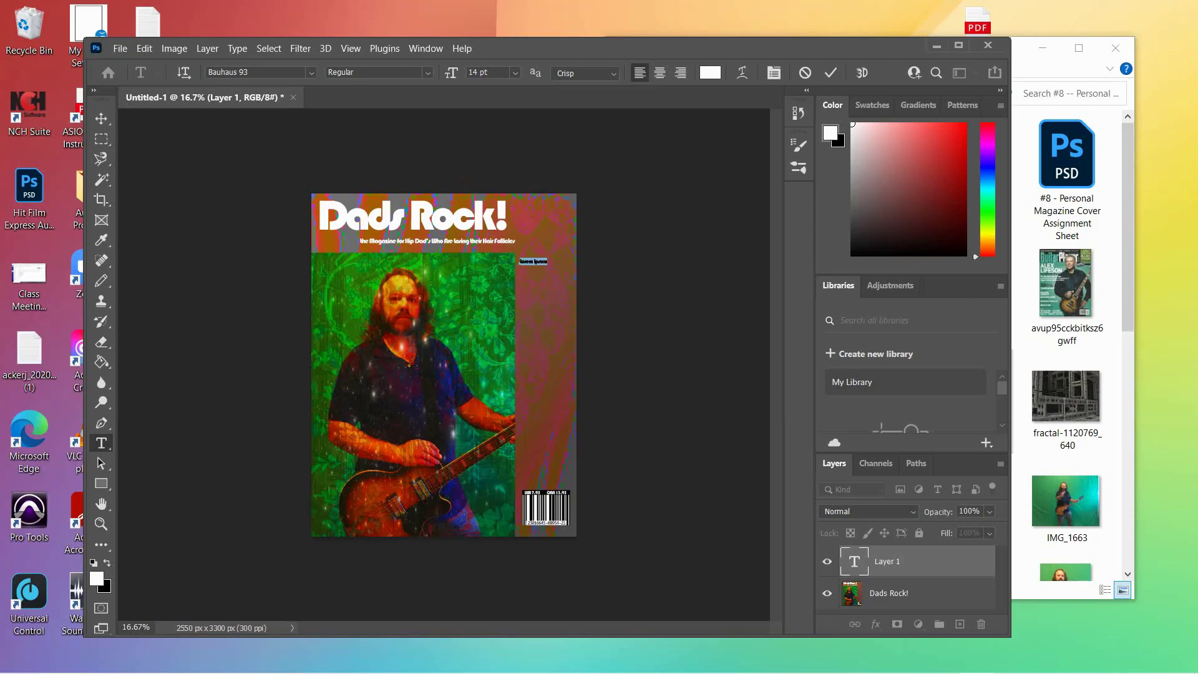
{"action": "key", "text": "BackSpace"}
{"action": "type", "text": "lin"}
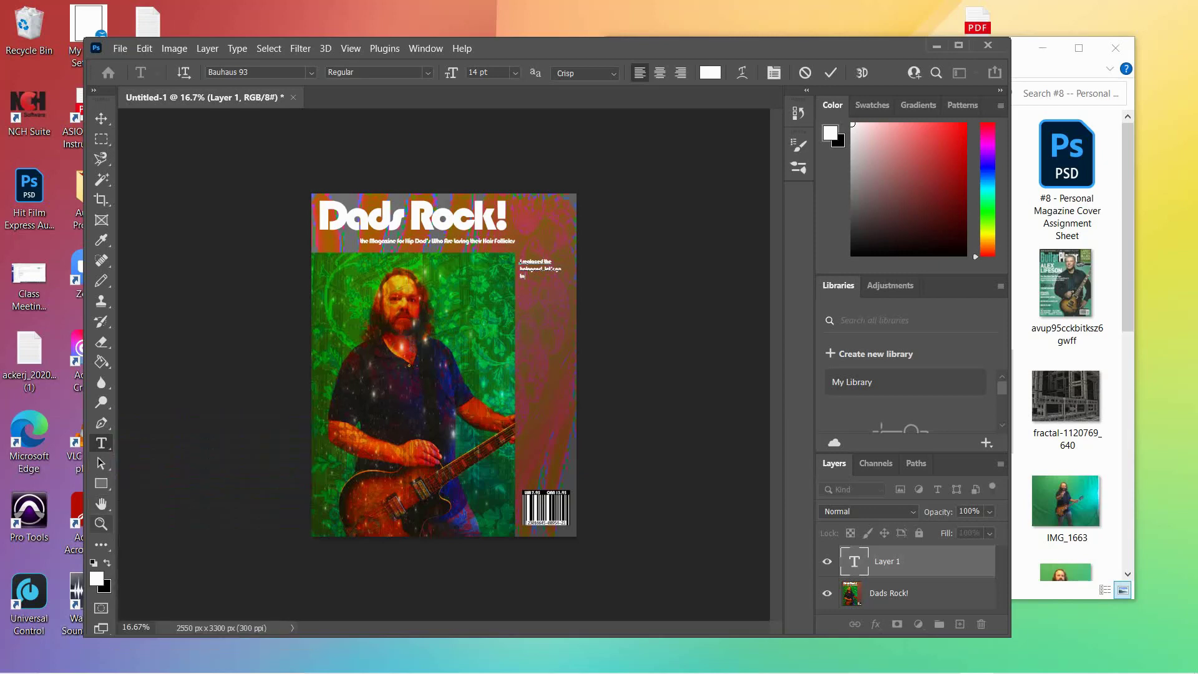
Complete the halogens cover line by adding "the Olive Garden to Celebrate!" at its end.
{"action": "left_click", "coordinate": [101, 523]}
{"action": "left_click", "coordinate": [331, 511]}
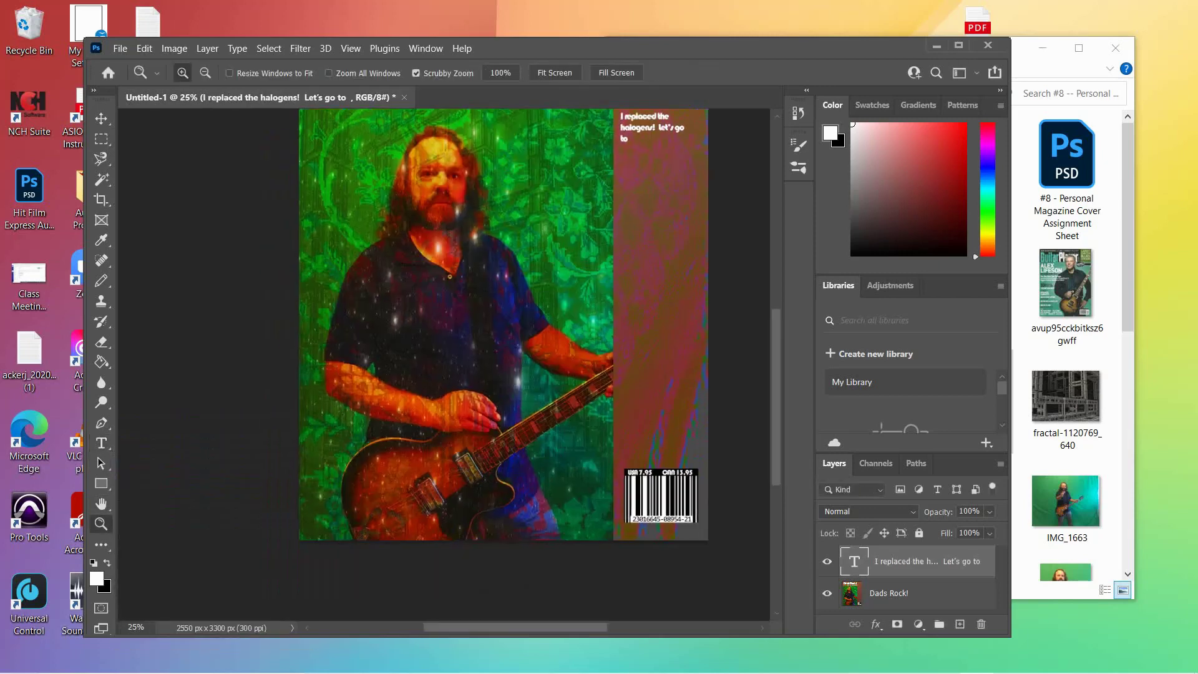
{"action": "left_click", "coordinate": [331, 512]}
{"action": "scroll", "coordinate": [444, 327], "scroll_direction": "right", "scroll_amount": 5}
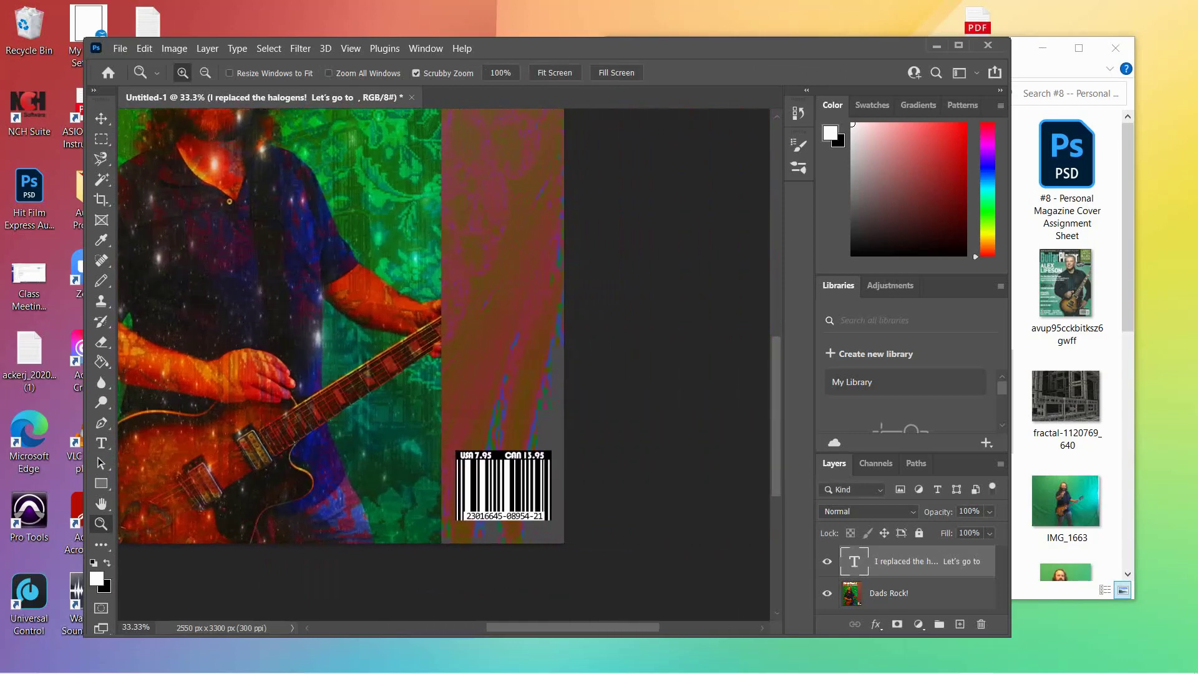
{"action": "scroll", "coordinate": [444, 365], "scroll_direction": "up", "scroll_amount": 5}
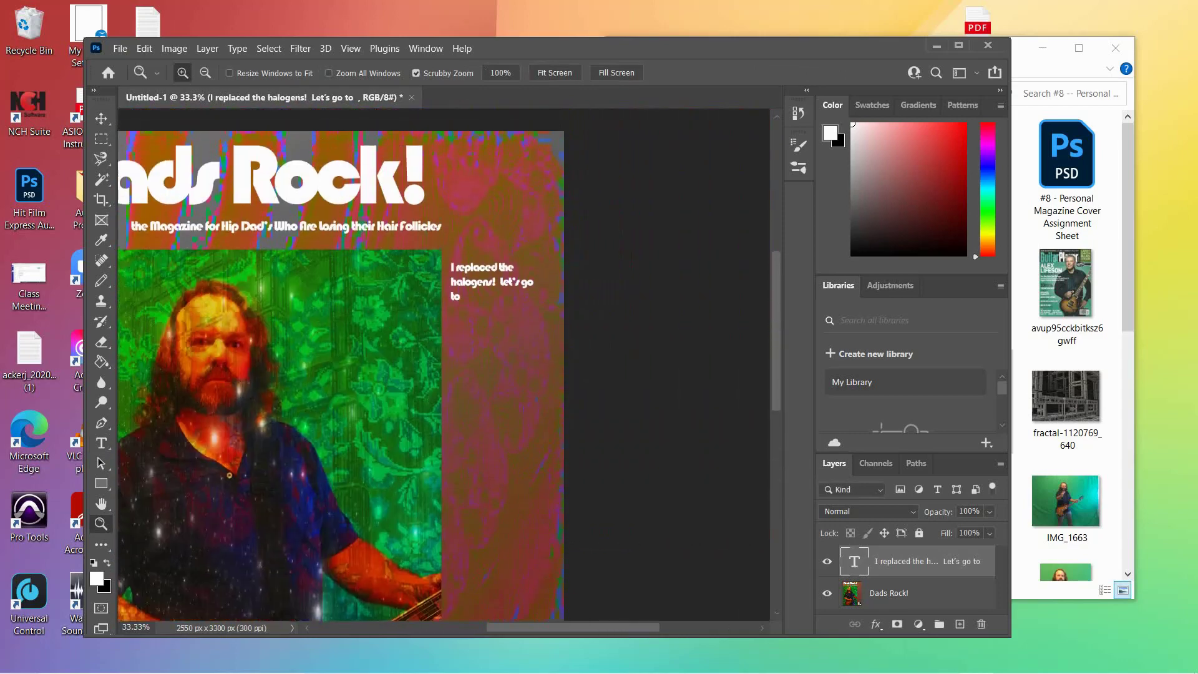
{"action": "double_click", "coordinate": [854, 562]}
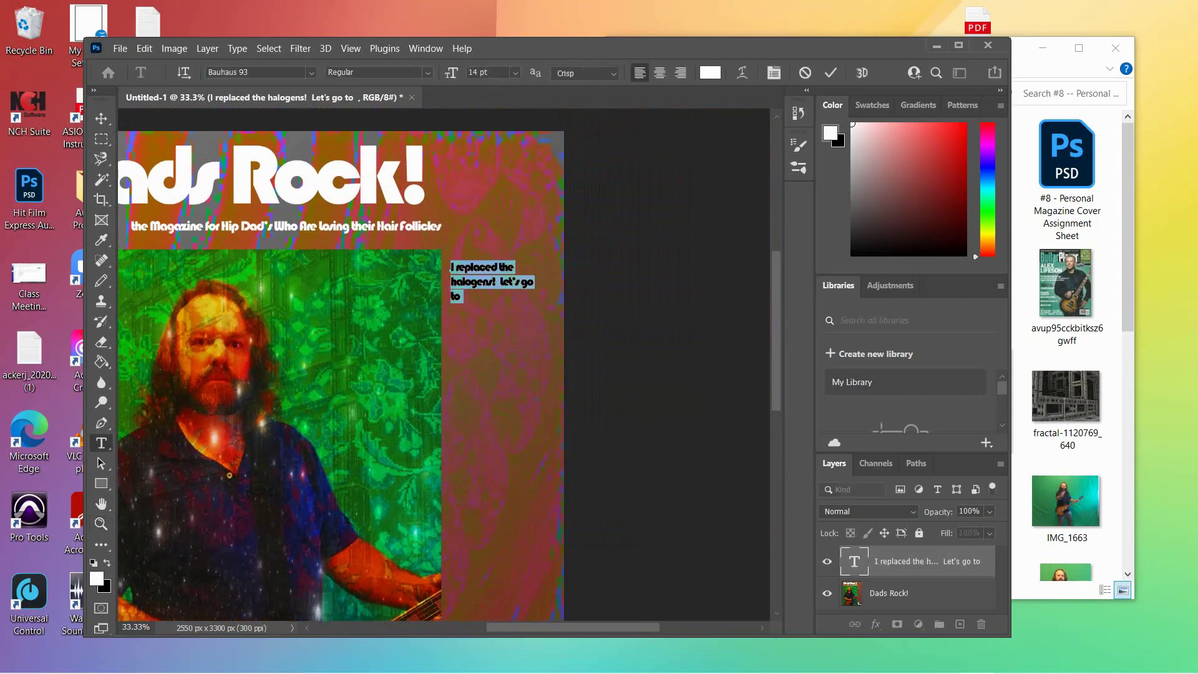
{"action": "left_click", "coordinate": [461, 296]}
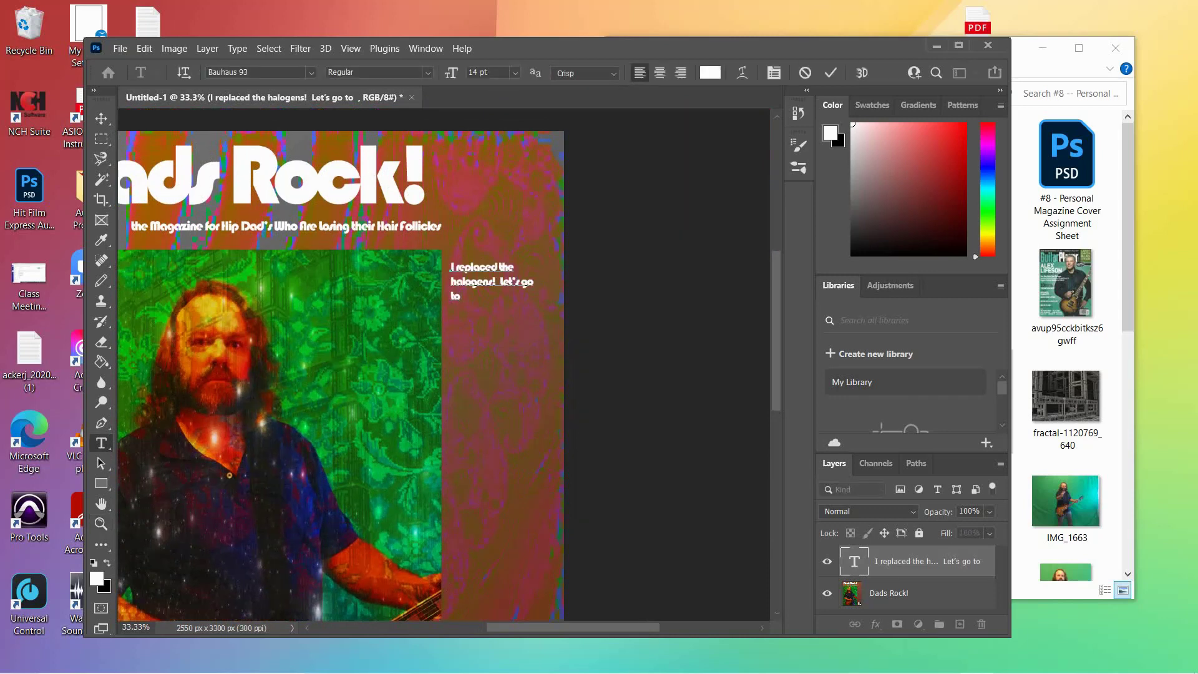
{"action": "type", "text": "the Olive"}
{"action": "key", "text": "BackSpace"}
{"action": "type", "text": "ive garden"}
{"action": "key", "text": "Delete"}
{"action": "type", "text": "Garden to Celebrate!"}
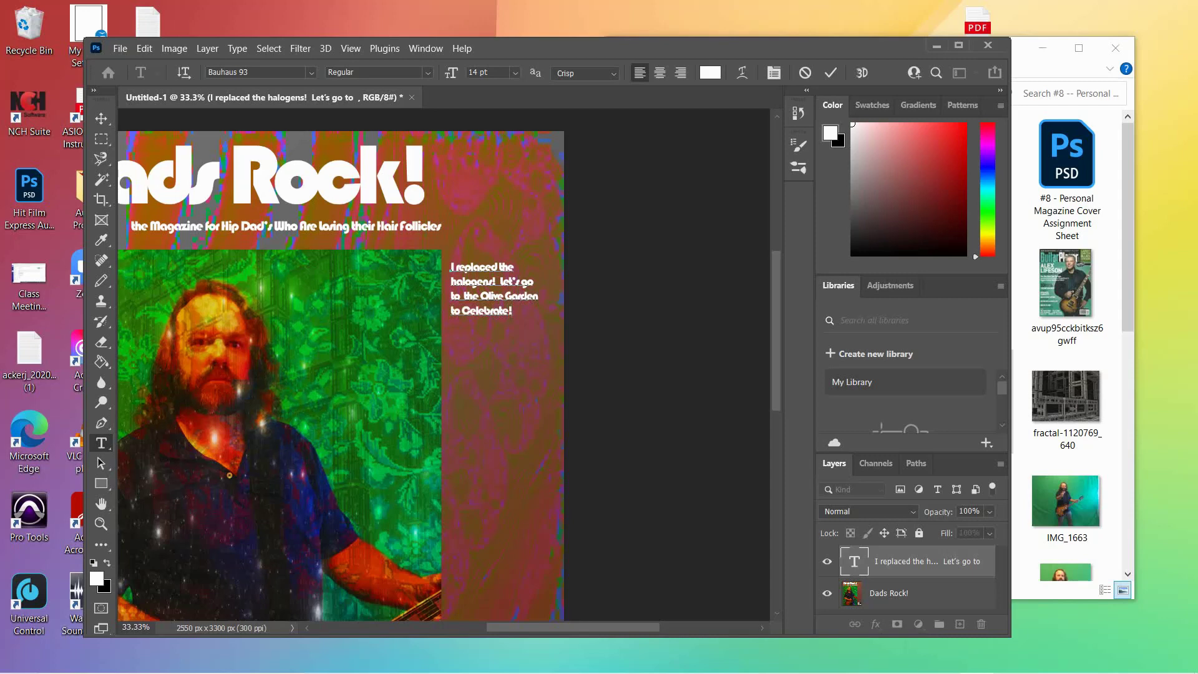
Try 16 pt on the whole halogens cover line and set its font size to 18 pt.
{"action": "key", "text": "ctrl+a"}
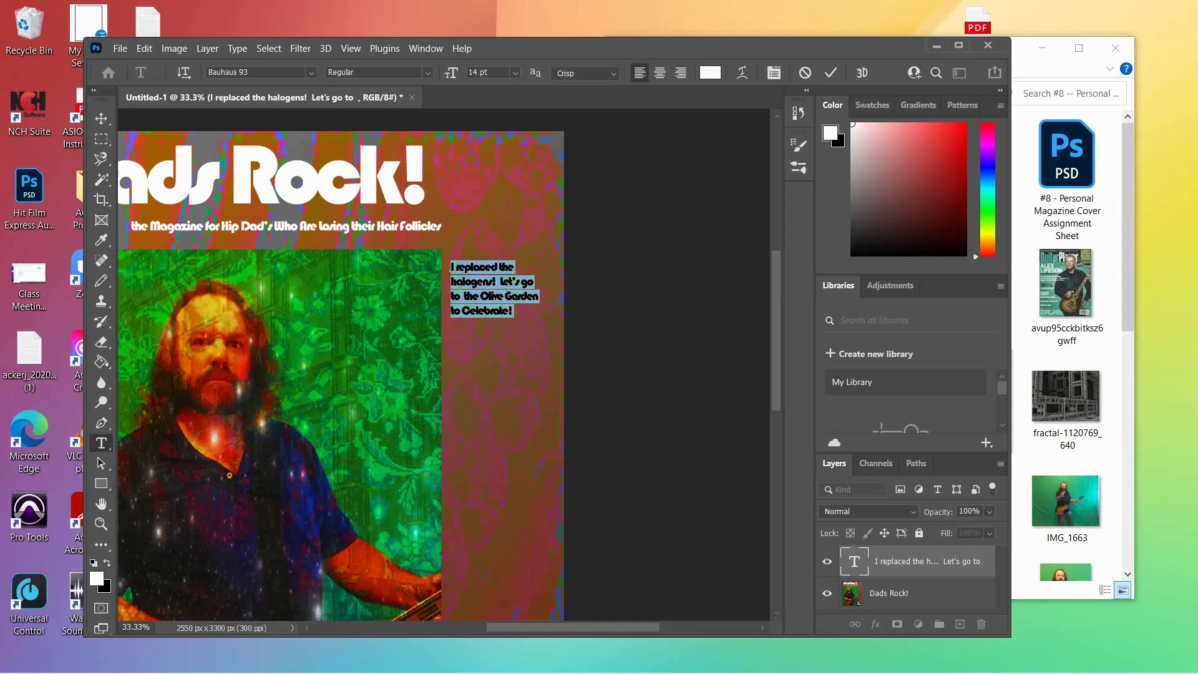
{"action": "left_click", "coordinate": [515, 72]}
{"action": "left_click", "coordinate": [486, 187]}
{"action": "left_click", "coordinate": [515, 72]}
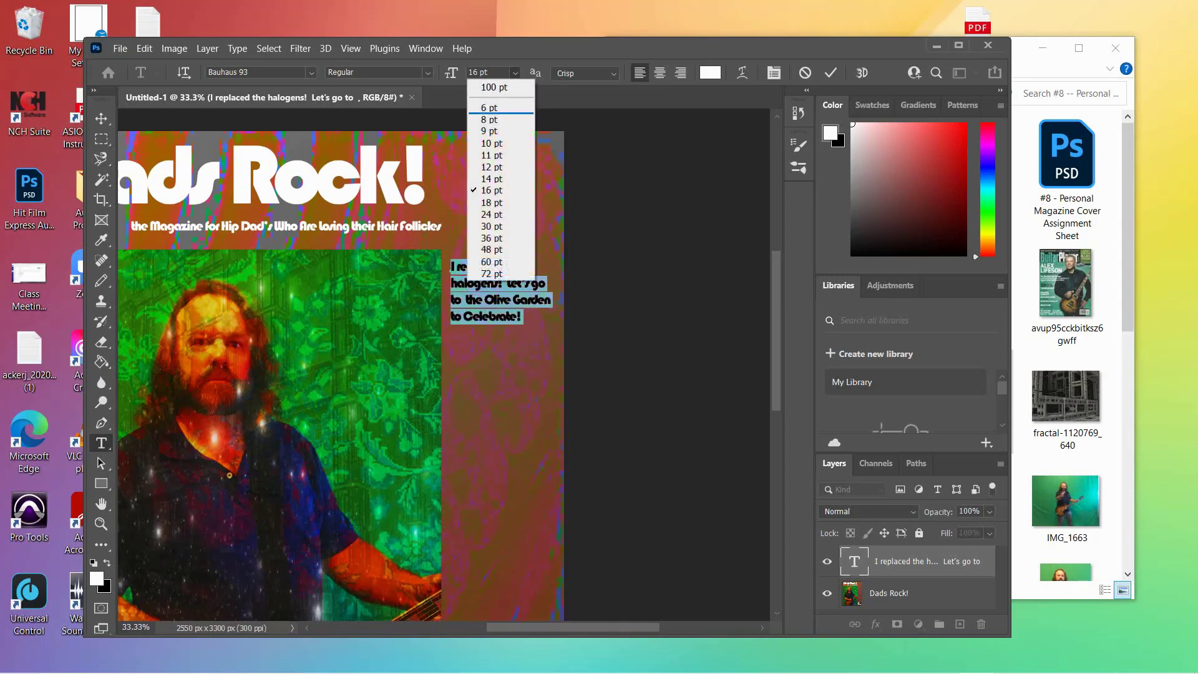
{"action": "left_click", "coordinate": [493, 202]}
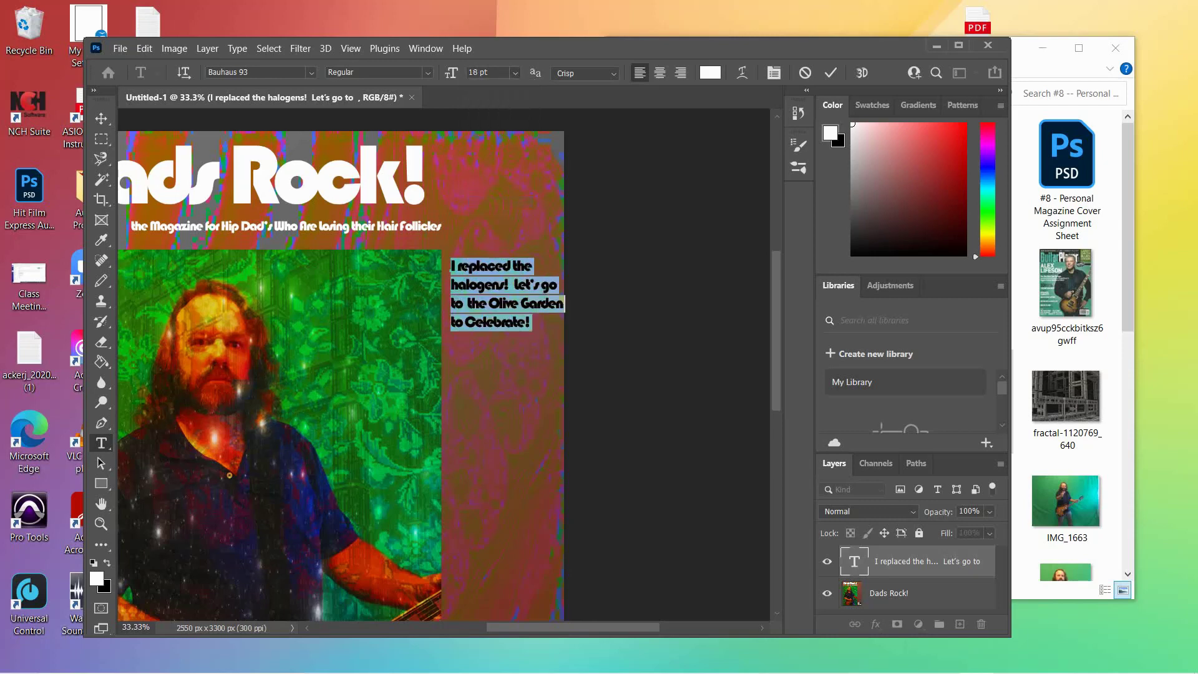
{"action": "key", "text": "ctrl+h"}
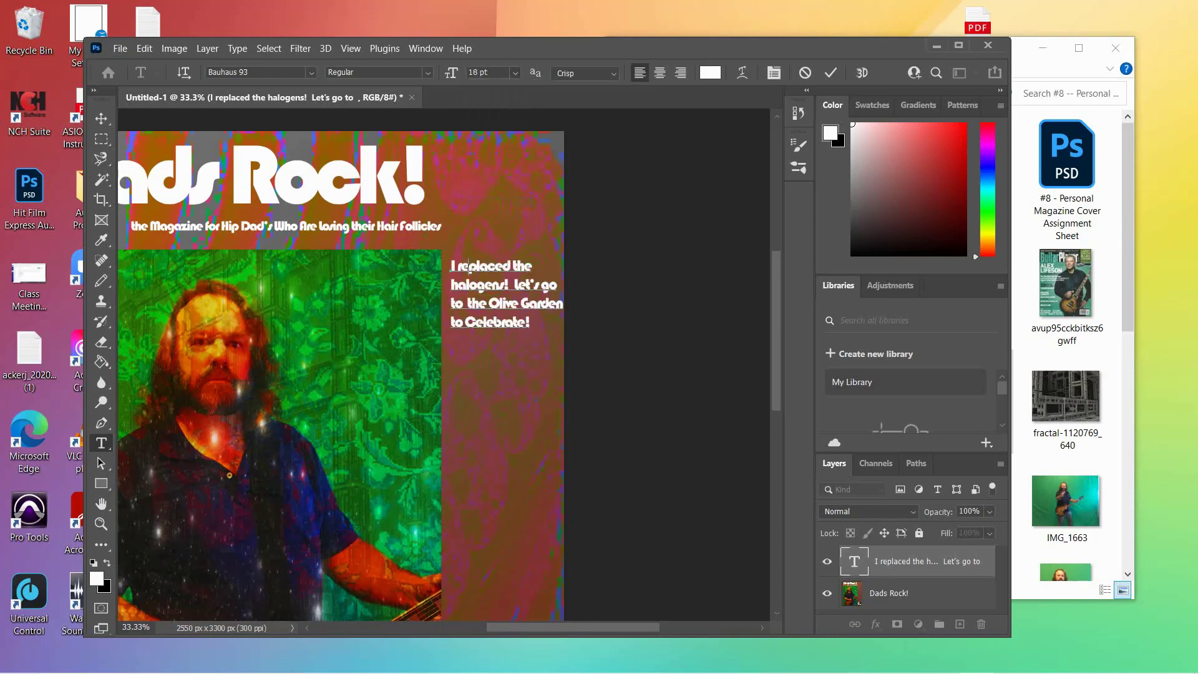
{"action": "key", "text": "Escape"}
Nudge the halogens cover line slightly left and down so it fits inside the strip beside the guitarist.
{"action": "key", "text": "v"}
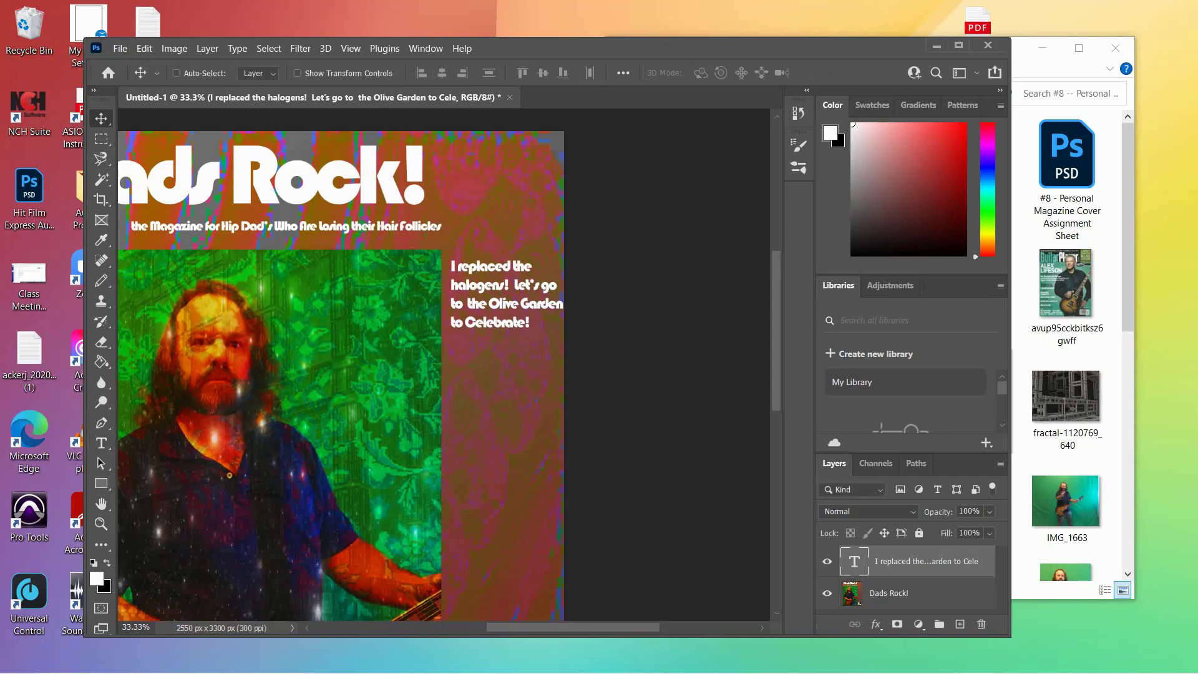
{"action": "key", "text": "Left"}
{"action": "key", "text": "Left"}
{"action": "key", "text": "Left"}
{"action": "key", "text": "Left"}
{"action": "key", "text": "Left"}
{"action": "key", "text": "Left"}
{"action": "key", "text": "Left"}
{"action": "key", "text": "Left"}
{"action": "key", "text": "Left"}
{"action": "key", "text": "Left"}
{"action": "key", "text": "Left"}
{"action": "key", "text": "Left"}
{"action": "key", "text": "Left"}
{"action": "key", "text": "Left"}
{"action": "key", "text": "Left"}
{"action": "key", "text": "Left"}
{"action": "key", "text": "Left"}
{"action": "key", "text": "Left"}
{"action": "key", "text": "Left"}
{"action": "key", "text": "Left"}
{"action": "key", "text": "Down"}
{"action": "key", "text": "Down"}
{"action": "key", "text": "Down"}
{"action": "key", "text": "Down"}
{"action": "key", "text": "Down"}
{"action": "key", "text": "Down"}
{"action": "key", "text": "Down"}
{"action": "key", "text": "Down"}
{"action": "key", "text": "Down"}
{"action": "key", "text": "Down"}
{"action": "key", "text": "Down"}
{"action": "key", "text": "Down"}
{"action": "key", "text": "Down"}
{"action": "key", "text": "Down"}
{"action": "key", "text": "Down"}
{"action": "key", "text": "Down"}
{"action": "key", "text": "Down"}
{"action": "key", "text": "Down"}
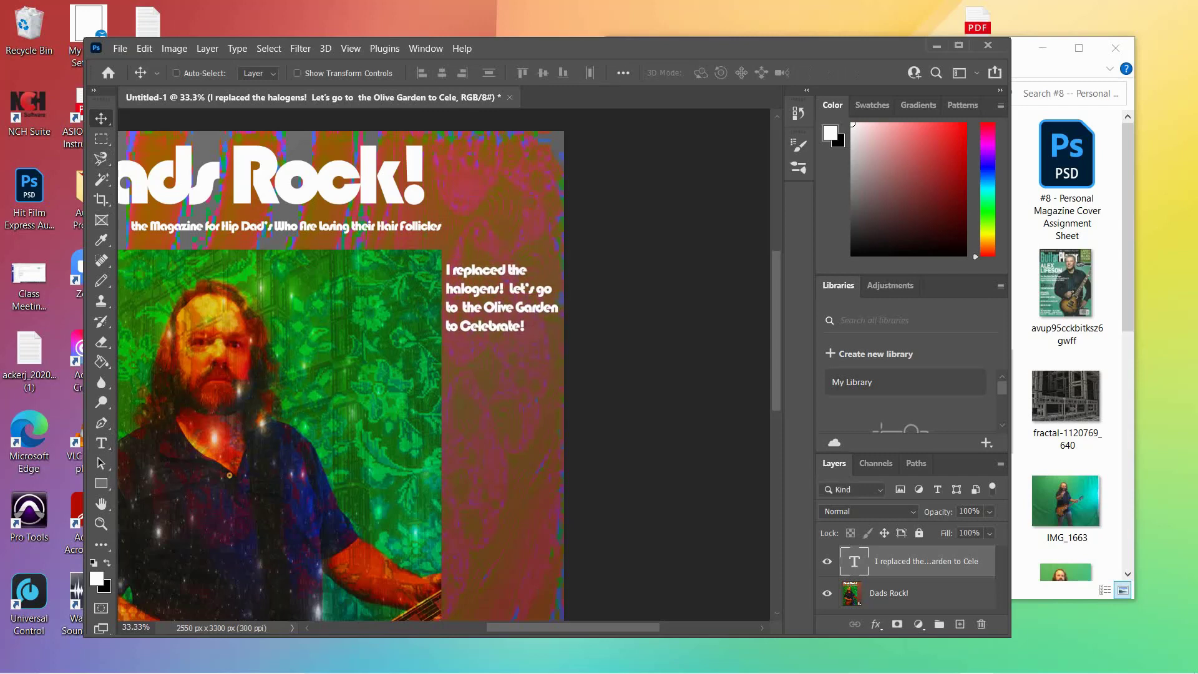
Add a new text layer below the halogens line reading "Why won't my daughter take fashion tips from Dad".
{"action": "scroll", "coordinate": [341, 365], "scroll_direction": "down", "scroll_amount": 5}
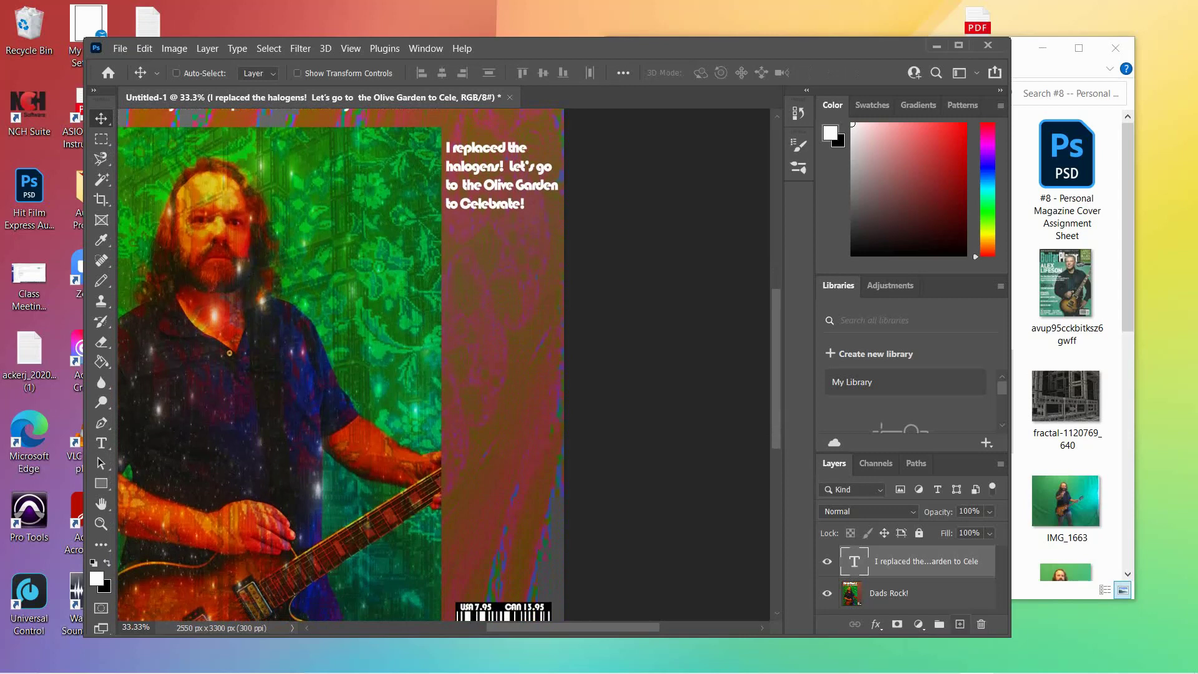
{"action": "key", "text": "ctrl+shift+alt+n"}
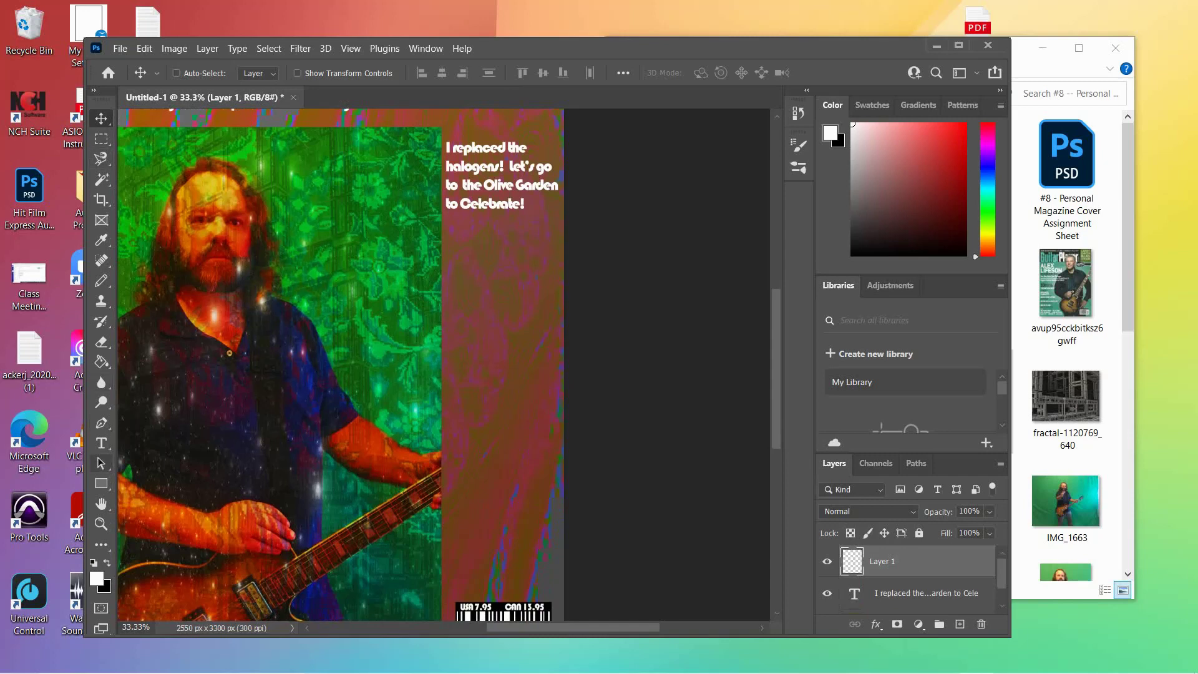
{"action": "left_click", "coordinate": [101, 443]}
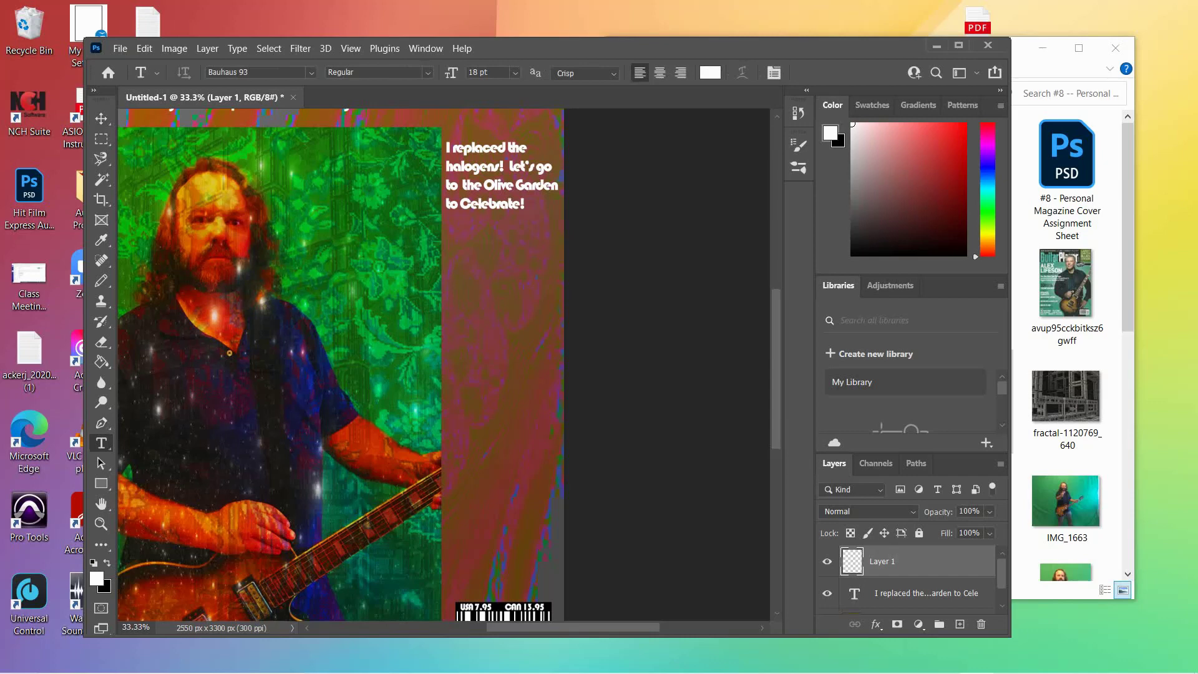
{"action": "left_click", "coordinate": [452, 255]}
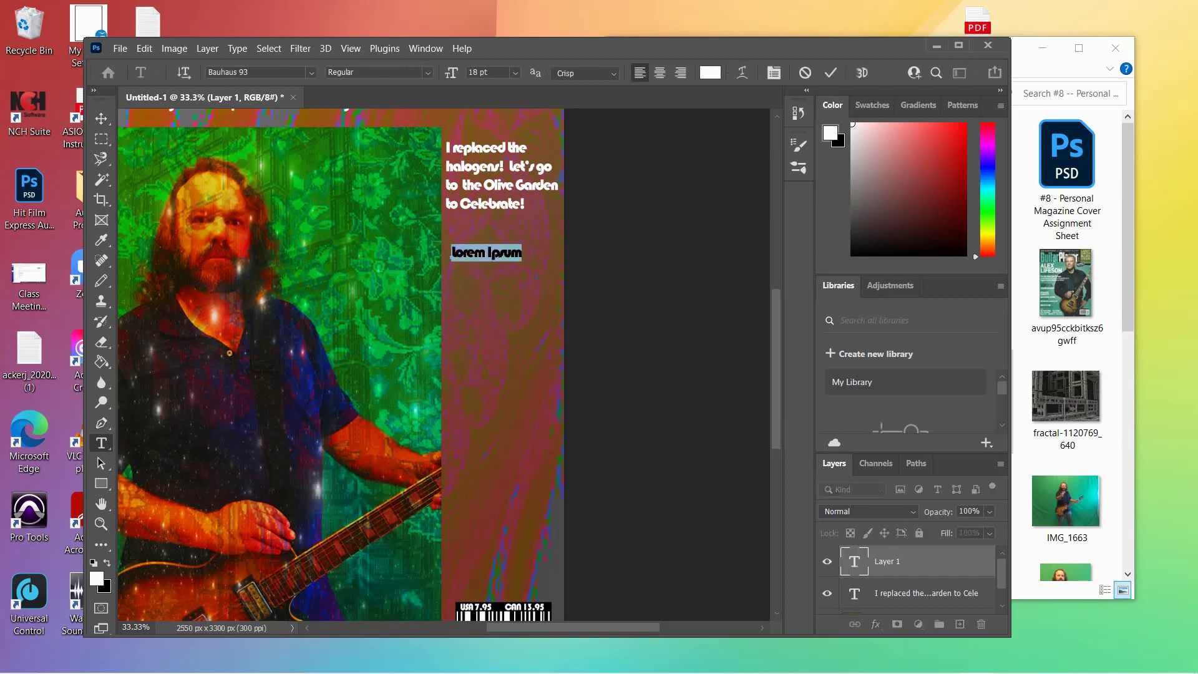
{"action": "type", "text": "Why"}
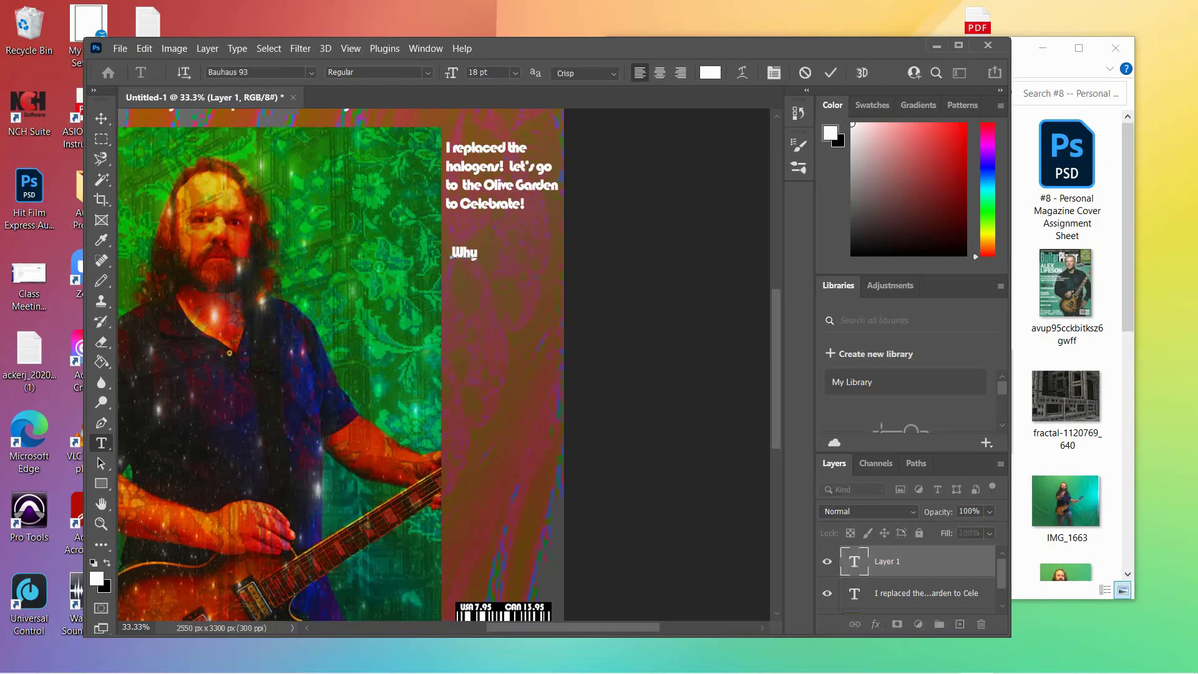
{"action": "type", "text": " won't my daughter"}
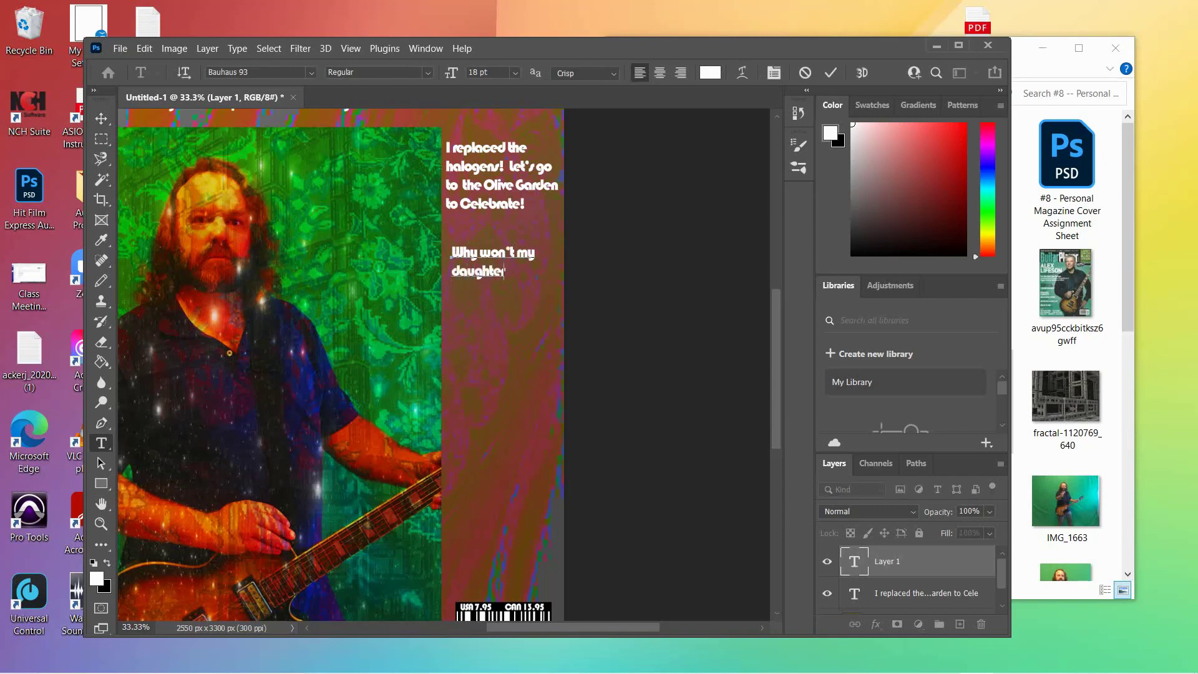
{"action": "type", "text": "!ake fashio"}
{"action": "key", "text": "BackSpace"}
{"action": "key", "text": "BackSpace"}
{"action": "key", "text": "BackSpace"}
{"action": "key", "text": "BackSpace"}
{"action": "key", "text": "BackSpace"}
{"action": "key", "text": "BackSpace"}
{"action": "key", "text": "BackSpace"}
{"action": "key", "text": "Return"}
{"action": "type", "text": "fashion tips from Dad"}
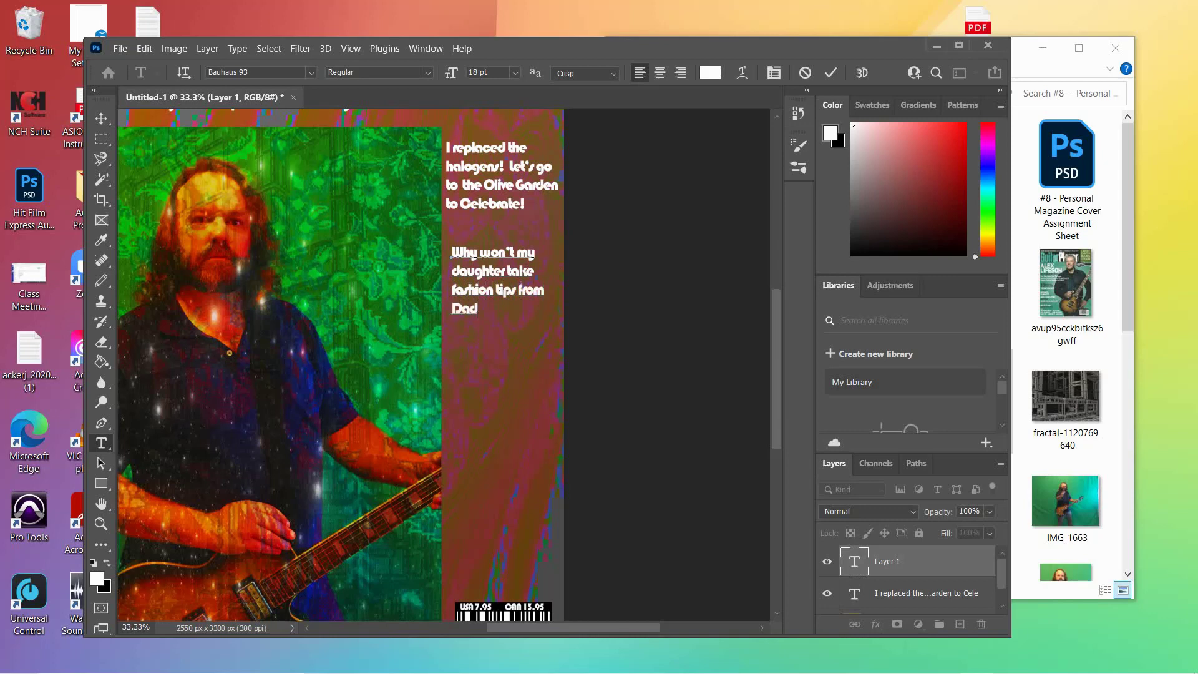
Finish the fashion tips cover line with "? Turn to page 72 to find out more." and start a new paragraph.
{"action": "type", "text": "?"}
{"action": "type", "text": " read"}
{"action": "key", "text": "BackSpace"}
{"action": "key", "text": "BackSpace"}
{"action": "key", "text": "BackSpace"}
{"action": "key", "text": "BackSpace"}
{"action": "type", "text": "Turn topage"}
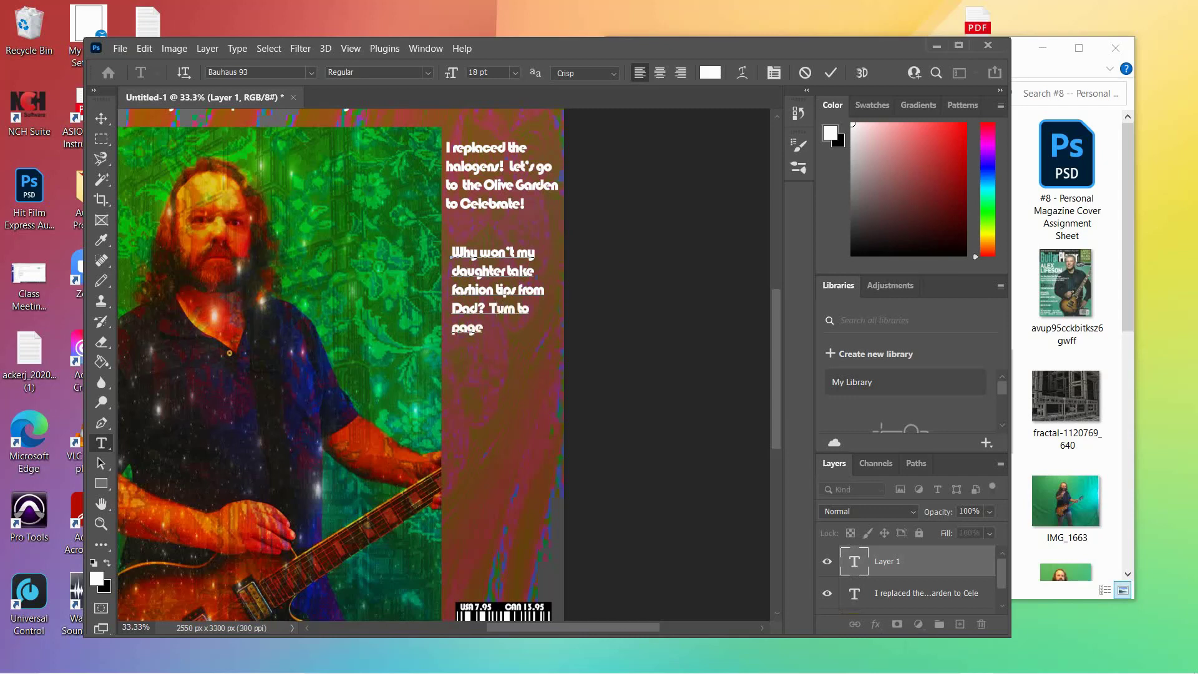
{"action": "type", "text": " 72 to find o ut"}
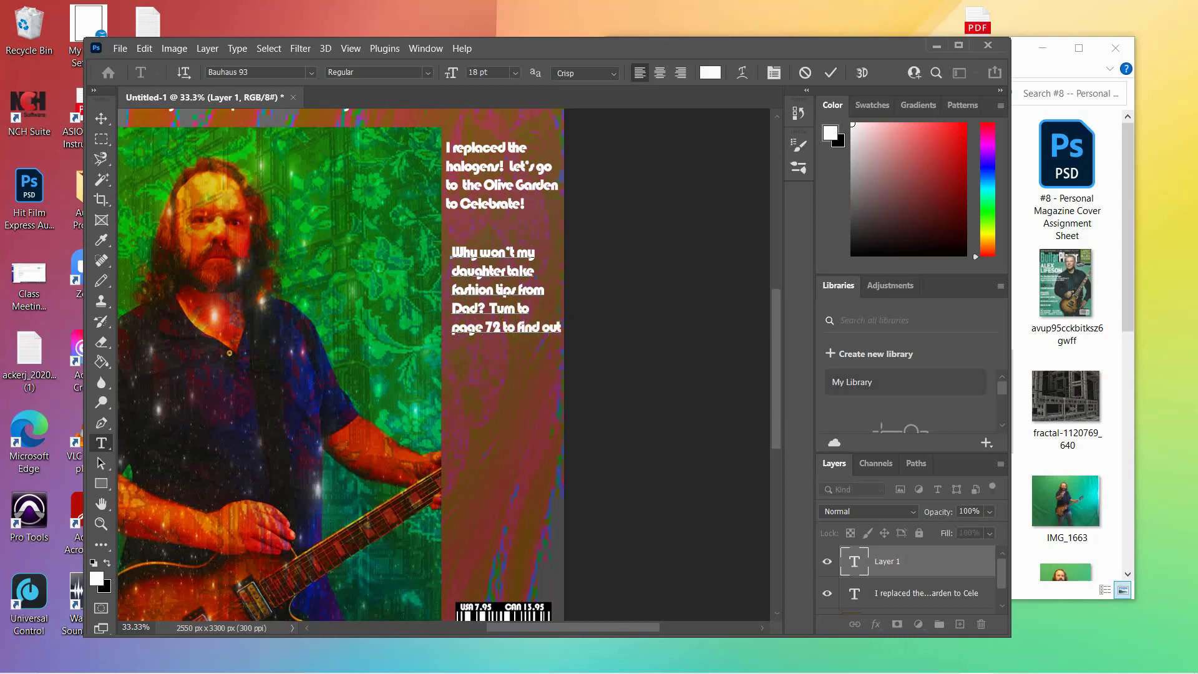
{"action": "type", "text": "more."}
{"action": "key", "text": "Return"}
Write the next cover line "Why Dad's are the trickiest ATMs" below the fashion tips text.
{"action": "type", "text": "Why I"}
{"action": "key", "text": "BackSpace"}
{"action": "key", "text": "BackSpace"}
{"action": "type", "text": "Dad's"}
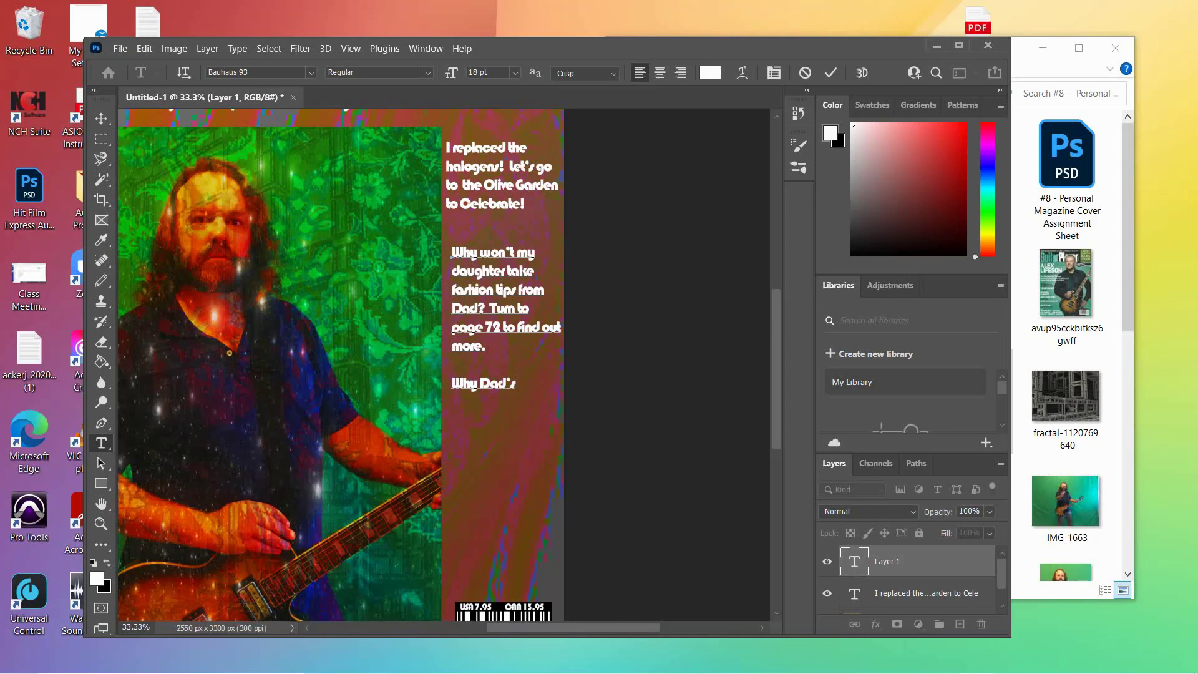
{"action": "type", "text": " are"}
{"action": "type", "text": " thr"}
{"action": "type", "text": "e"}
{"action": "key", "text": "Return"}
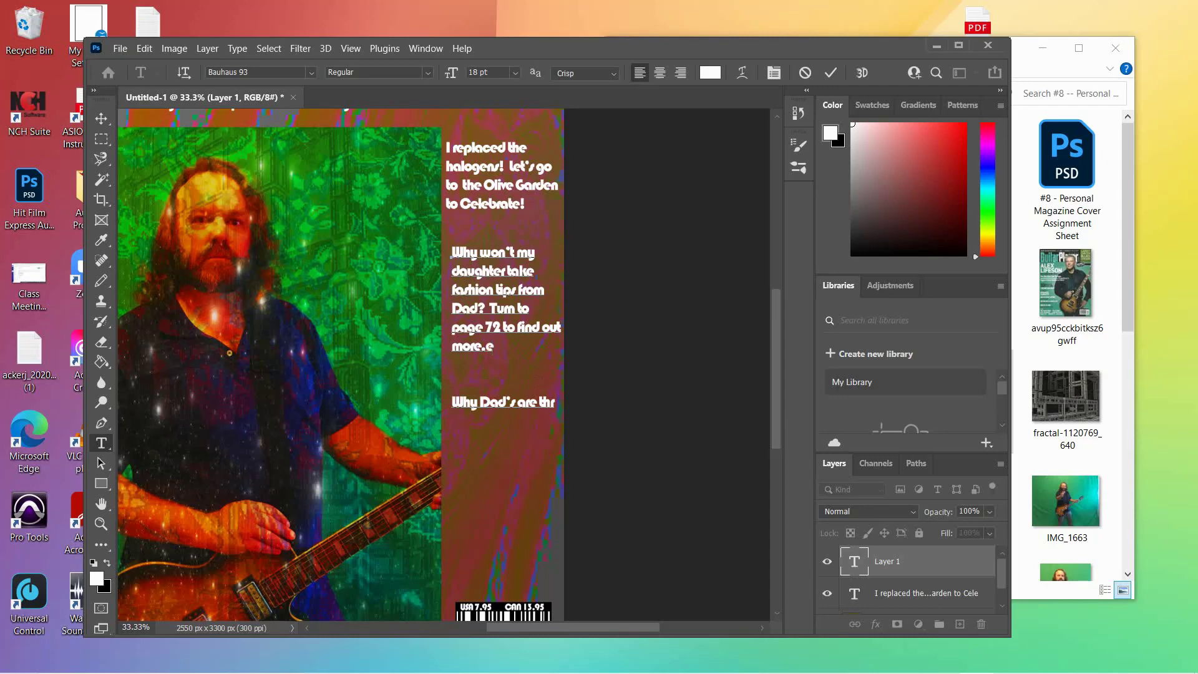
{"action": "key", "text": "BackSpace"}
{"action": "type", "text": "e trickiest ATMs"}
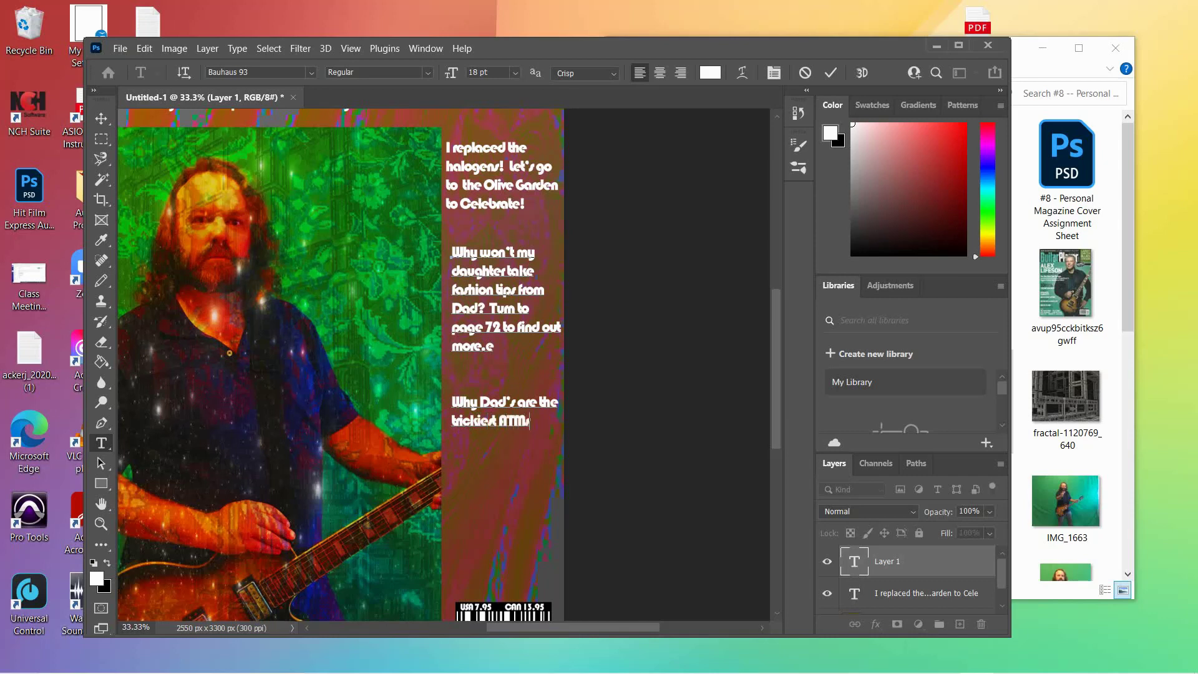
Continue the ATMs cover line with ". Kids reveal strategies to withdraw money from Dad's wallet.".
{"action": "type", "text": "."}
{"action": "type", "text": "Kid"}
{"action": "type", "text": "s reveal s"}
{"action": "type", "text": "tra"}
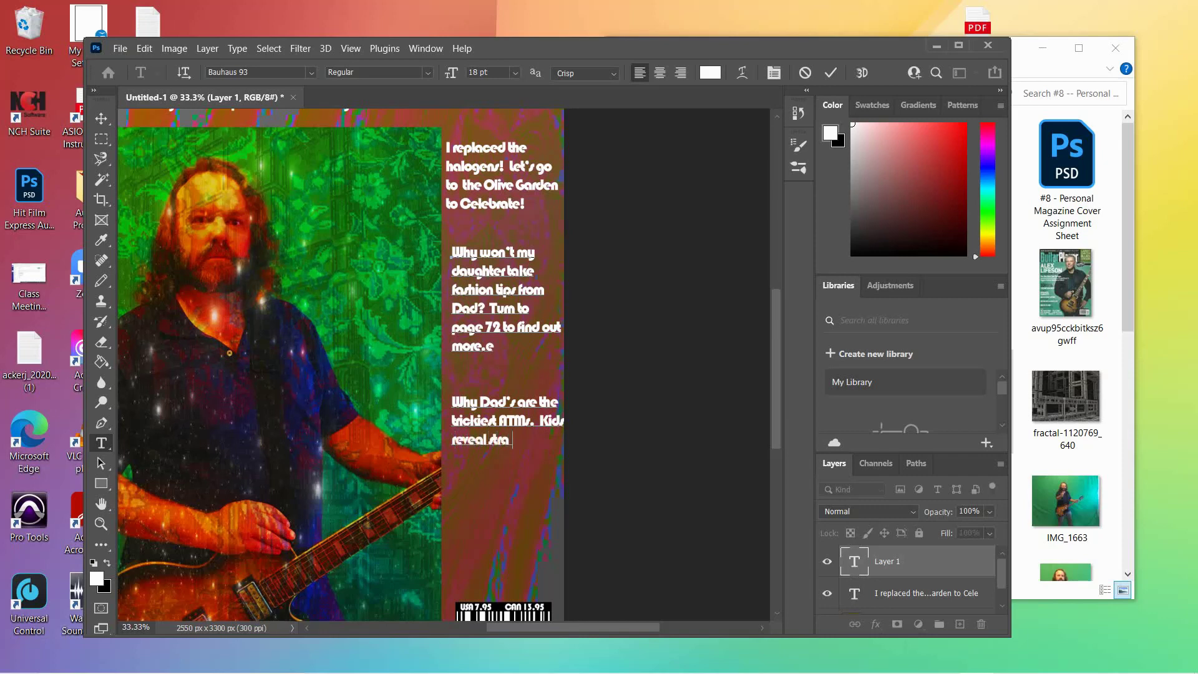
{"action": "type", "text": "tegies to withdraw"}
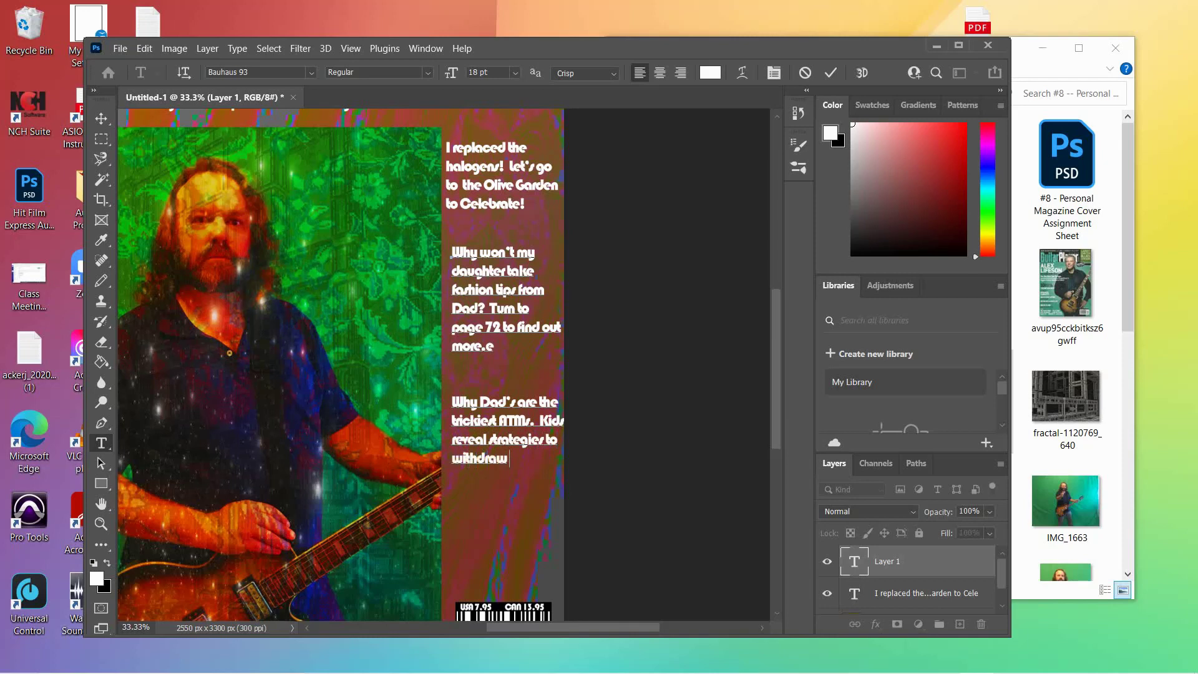
{"action": "type", "text": " money from Da"}
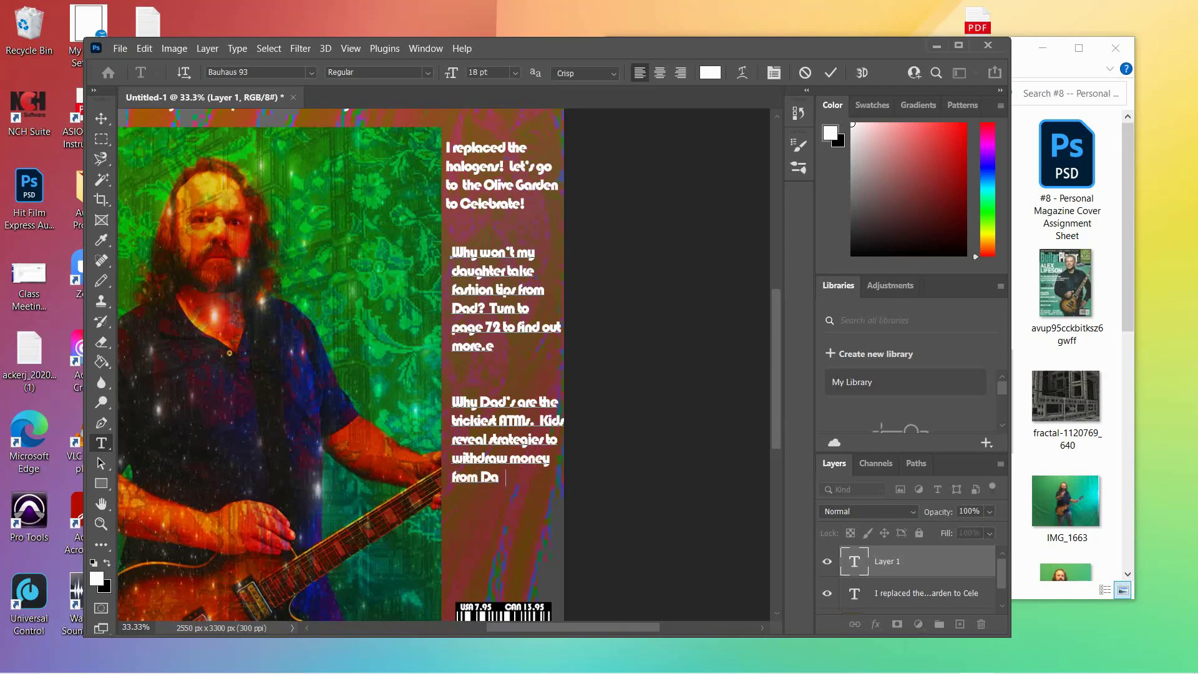
{"action": "type", "text": "d's wallet."}
Add a final cover line reading "Party Time: Dad's breaking out the guitar again." below the ATMs line and commit the text.
{"action": "type", "text": "Par"}
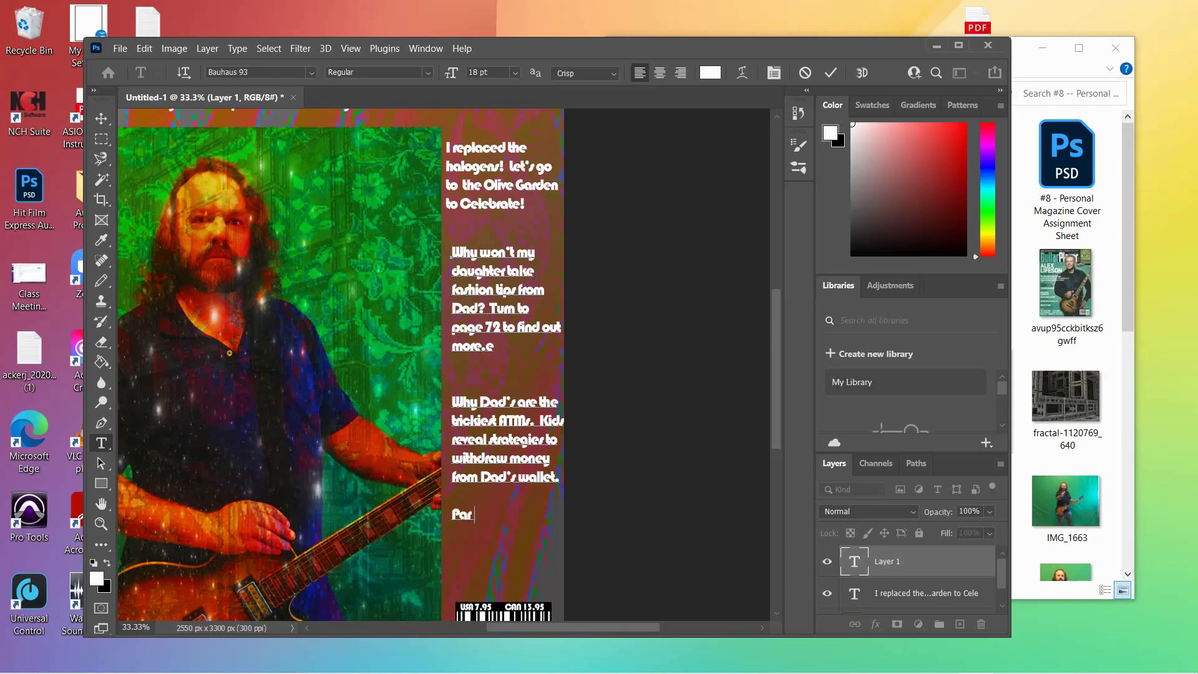
{"action": "type", "text": "ty Time: Dad's"}
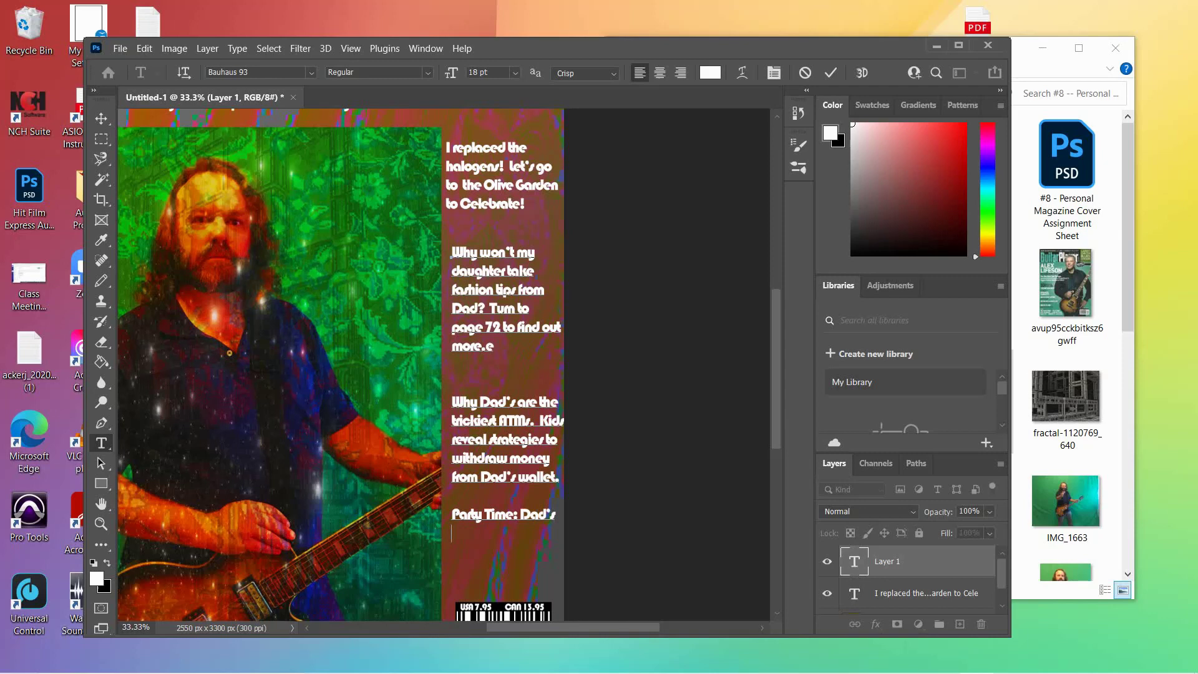
{"action": "type", "text": "breaking out the quitar again"}
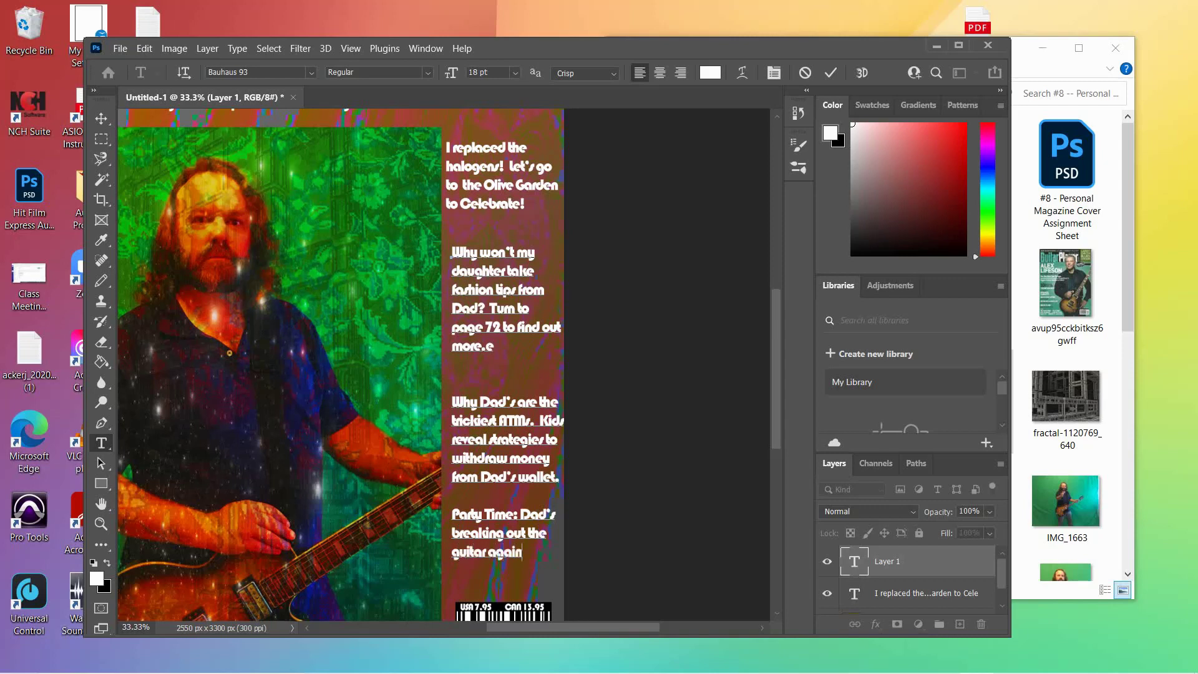
{"action": "type", "text": "."}
{"action": "left_click", "coordinate": [101, 525]}
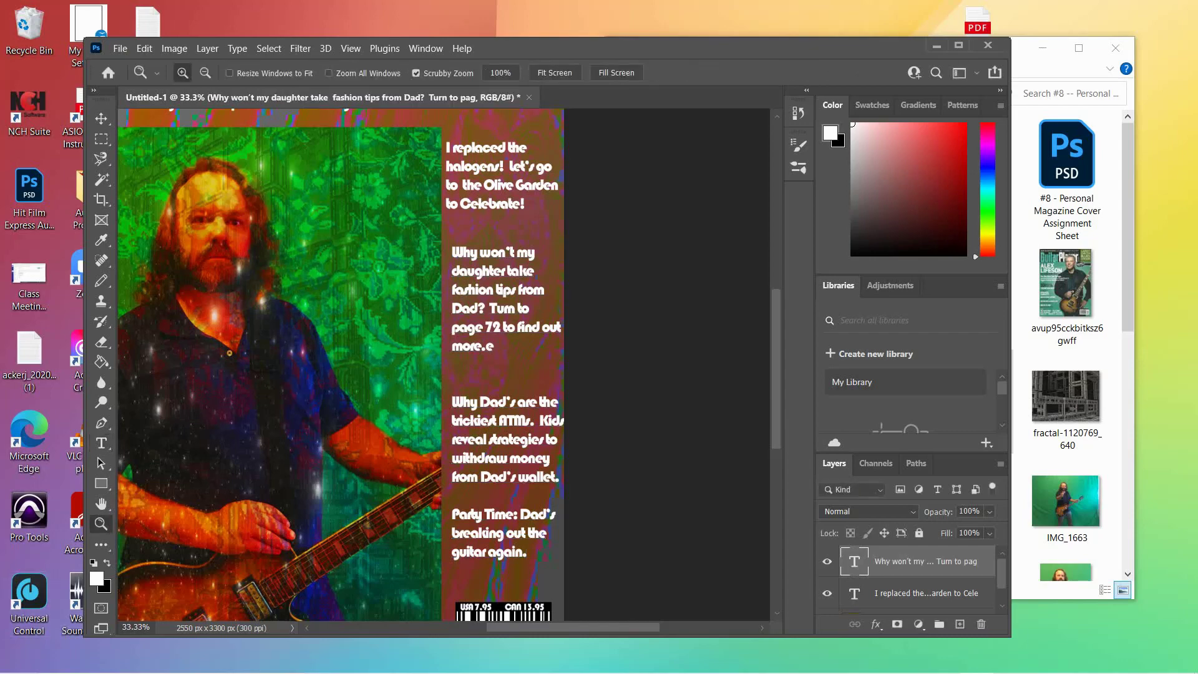
Move the lower cover-line text block slightly left so its edge lines up with the halogens line above.
{"action": "key", "text": "ctrl+minus"}
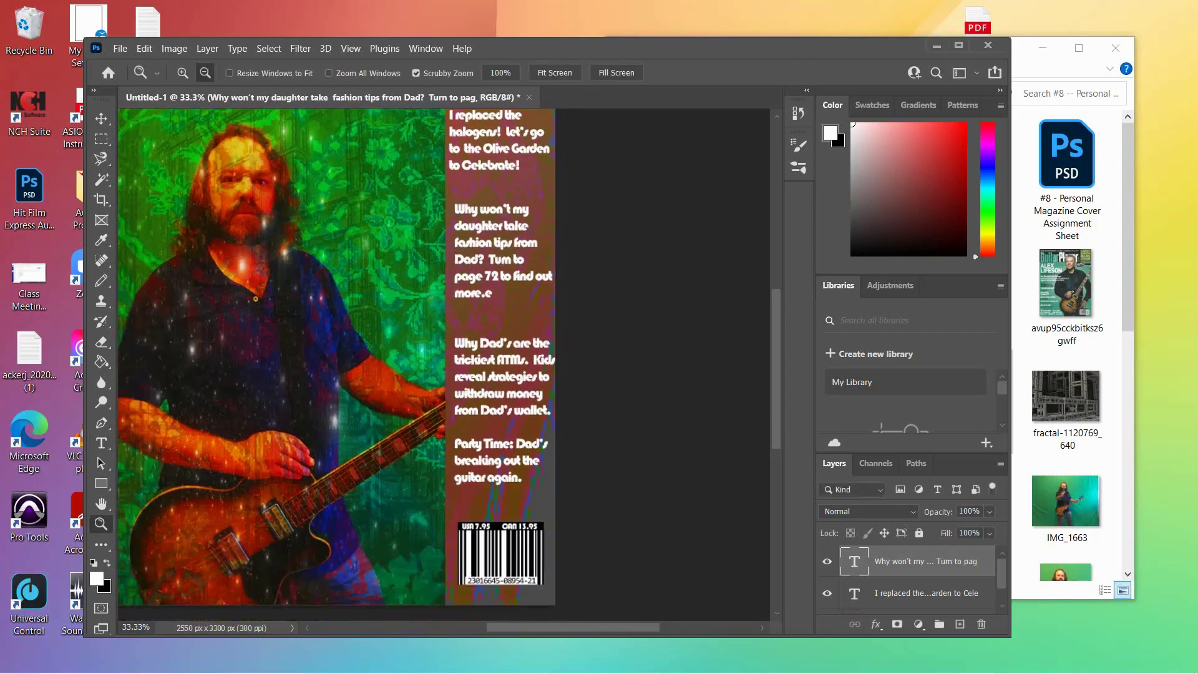
{"action": "scroll", "coordinate": [342, 362], "scroll_direction": "up", "scroll_amount": 4}
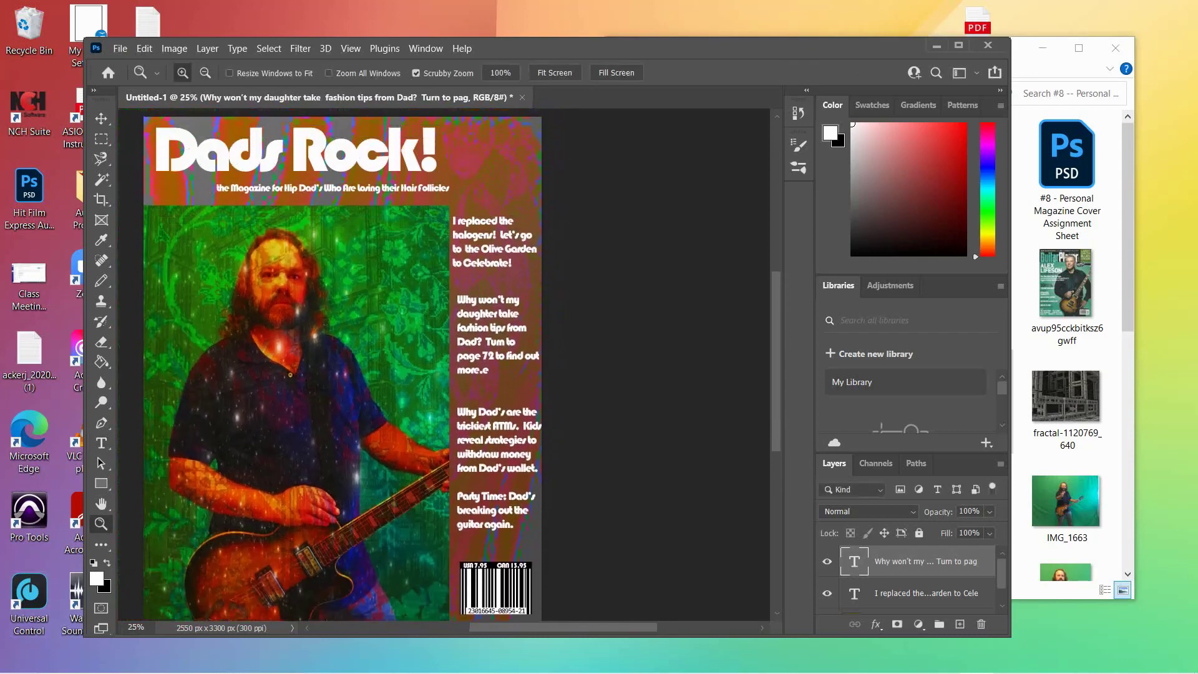
{"action": "scroll", "coordinate": [342, 365], "scroll_direction": "down", "scroll_amount": 1}
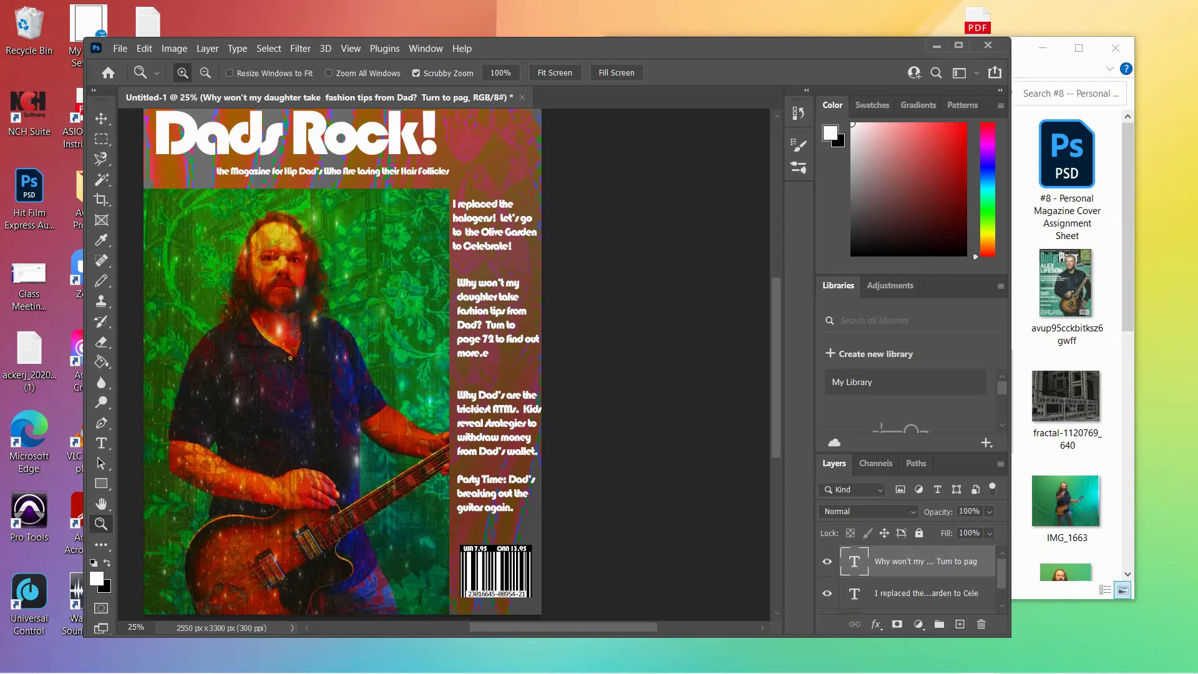
{"action": "double_click", "coordinate": [854, 561]}
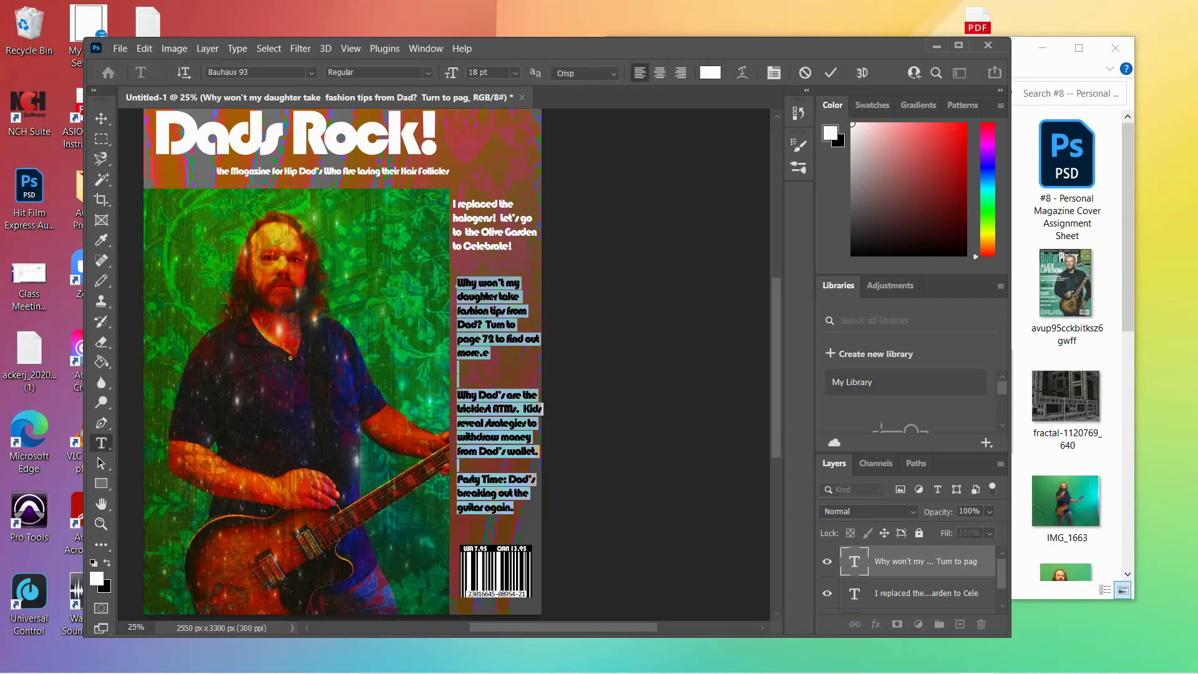
{"action": "key", "text": "ctrl+h"}
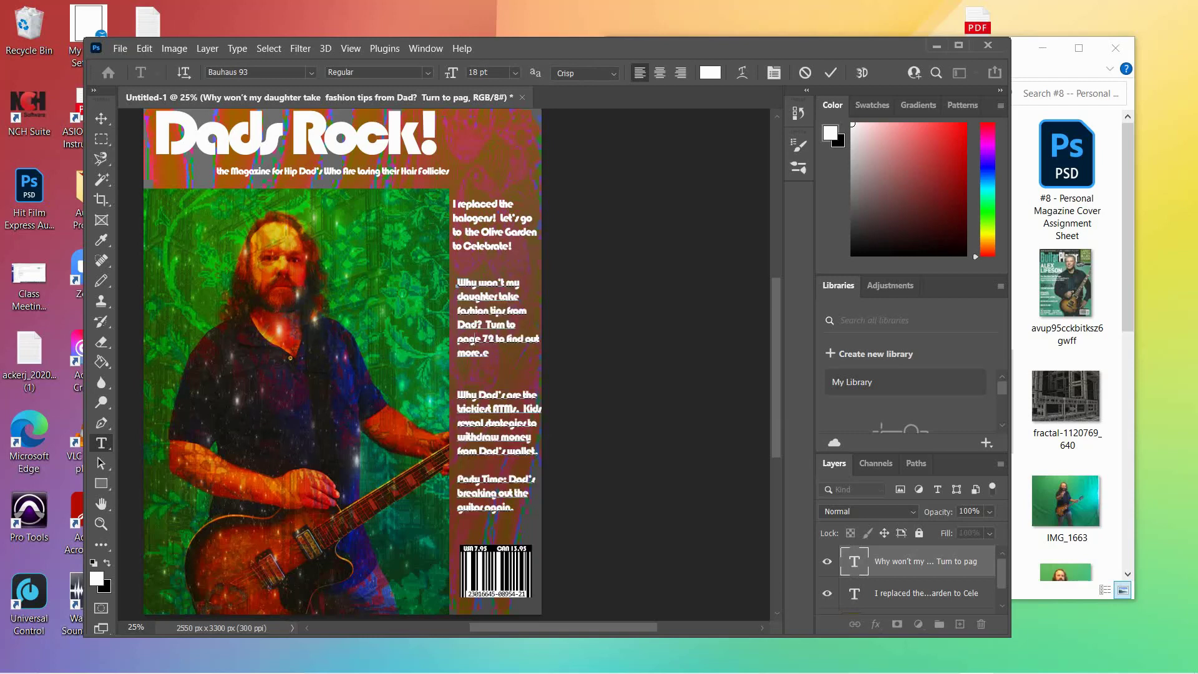
{"action": "key", "text": "ctrl+Return"}
{"action": "key", "text": "v"}
{"action": "left_click_drag", "start_coordinate": [502, 245], "coordinate": [498, 245]}
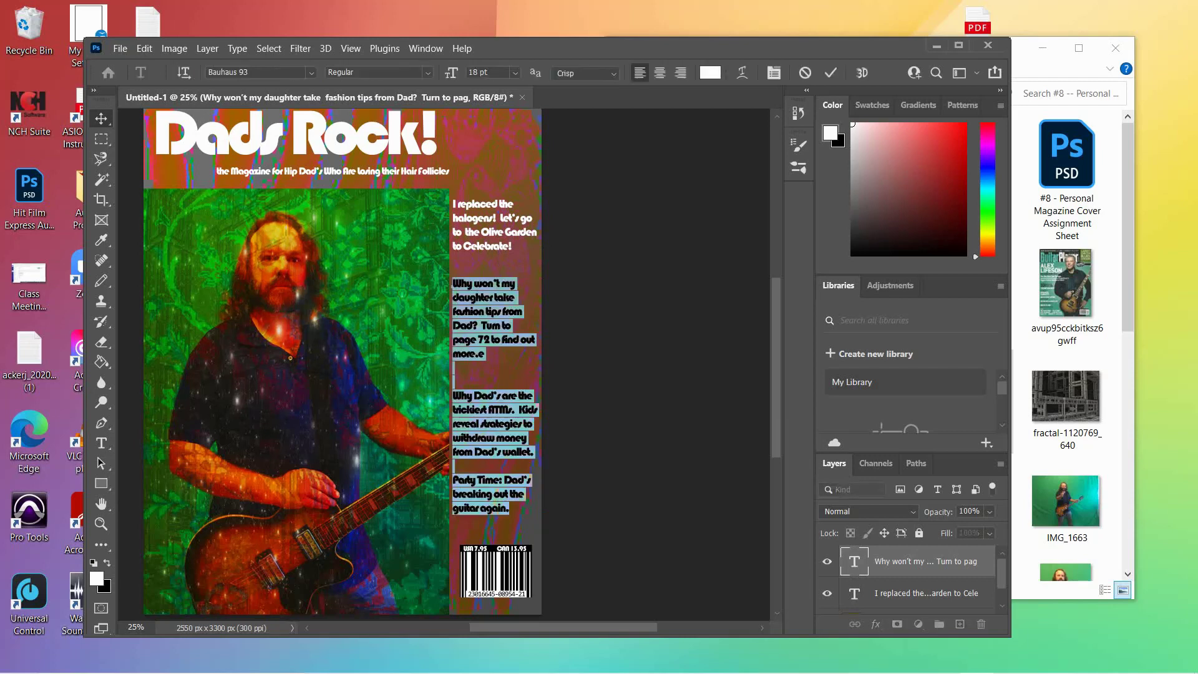
Delete the stray "e" after "more." in the fashion tips cover line and finish editing the text.
{"action": "double_click", "coordinate": [855, 561]}
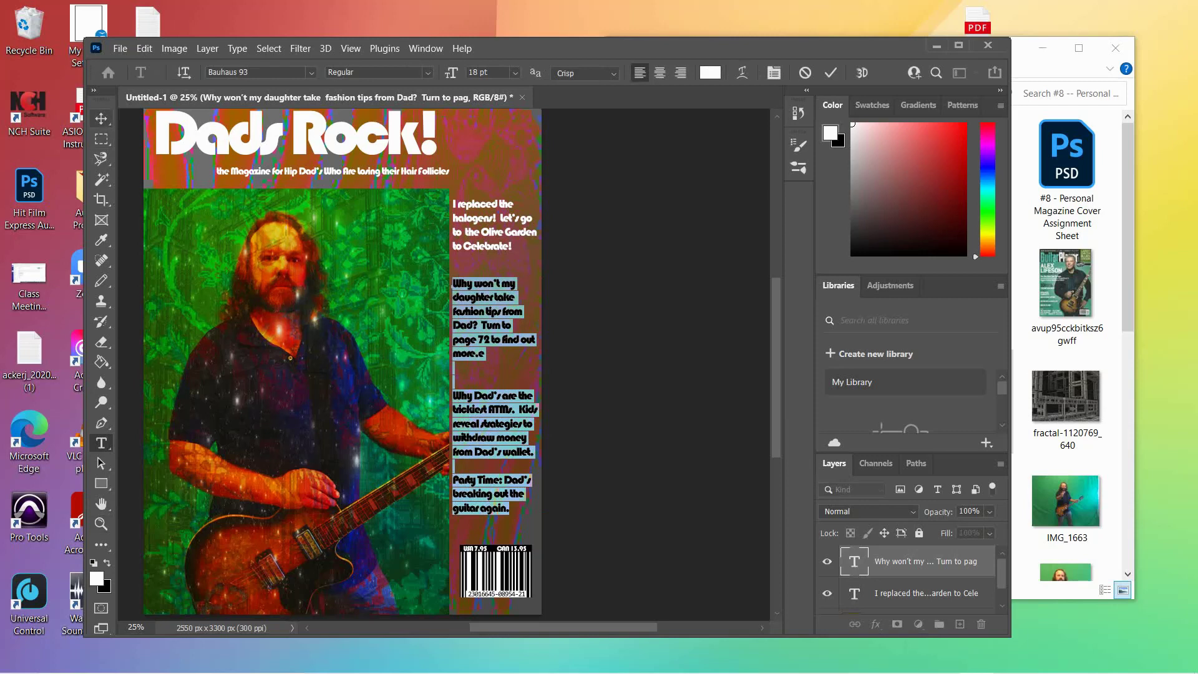
{"action": "left_click", "coordinate": [101, 118]}
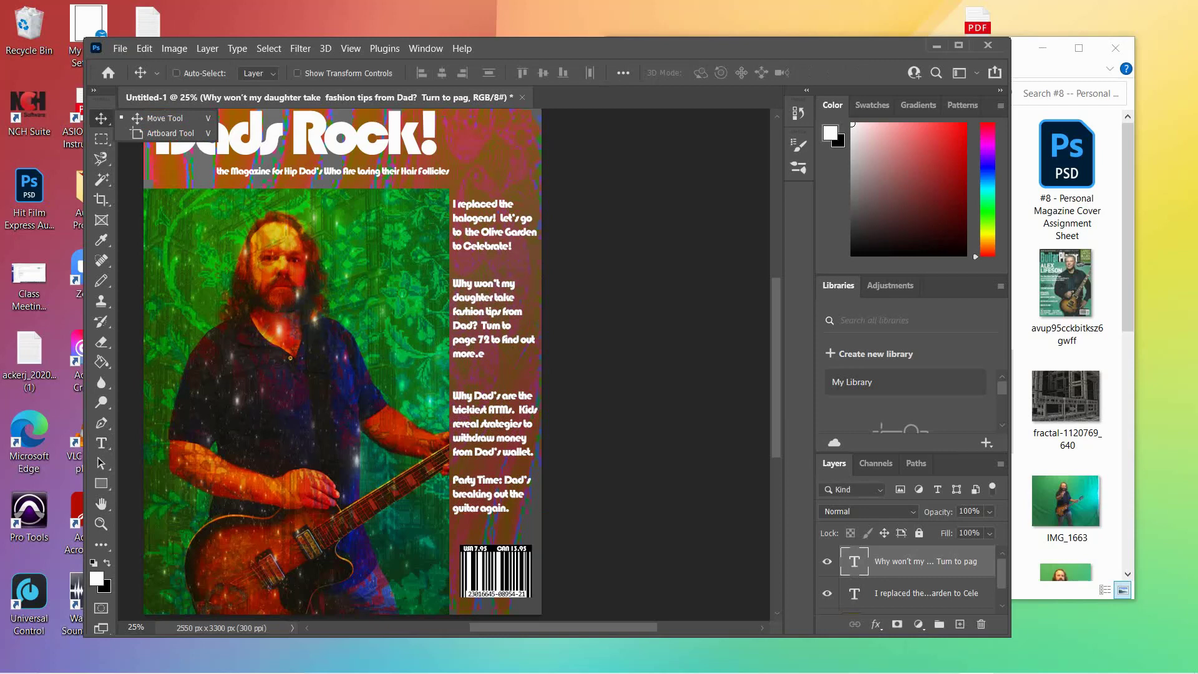
{"action": "key", "text": "t"}
{"action": "key", "text": "Return"}
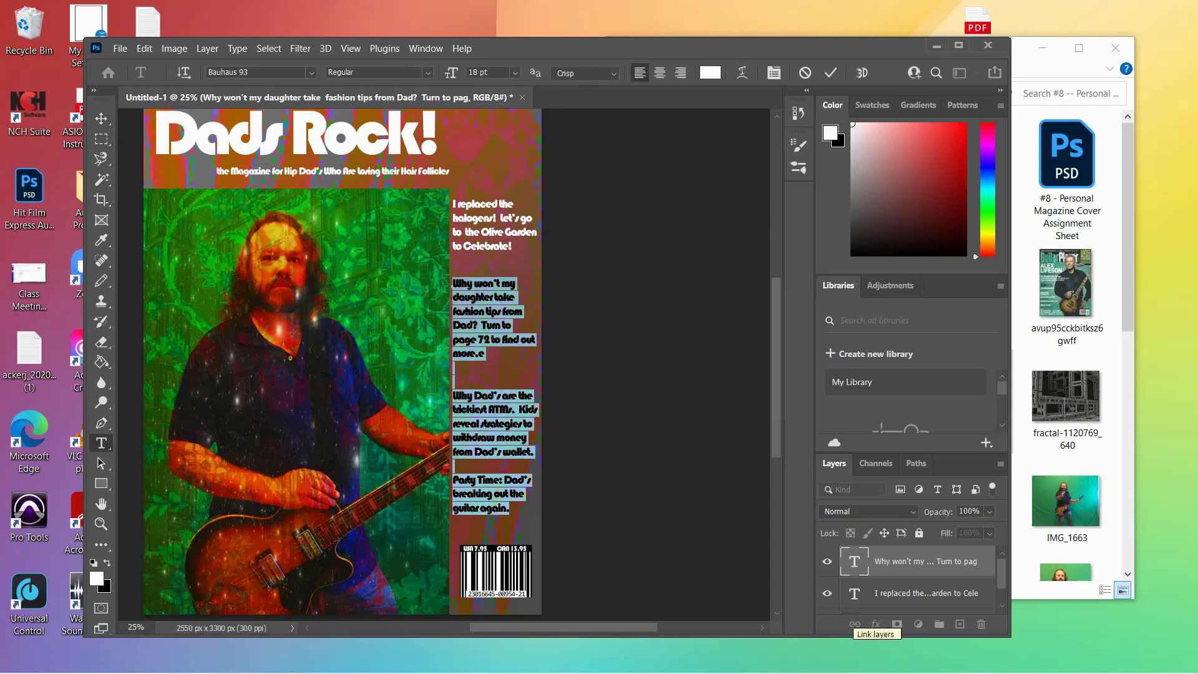
{"action": "key", "text": "Escape"}
{"action": "key", "text": "v"}
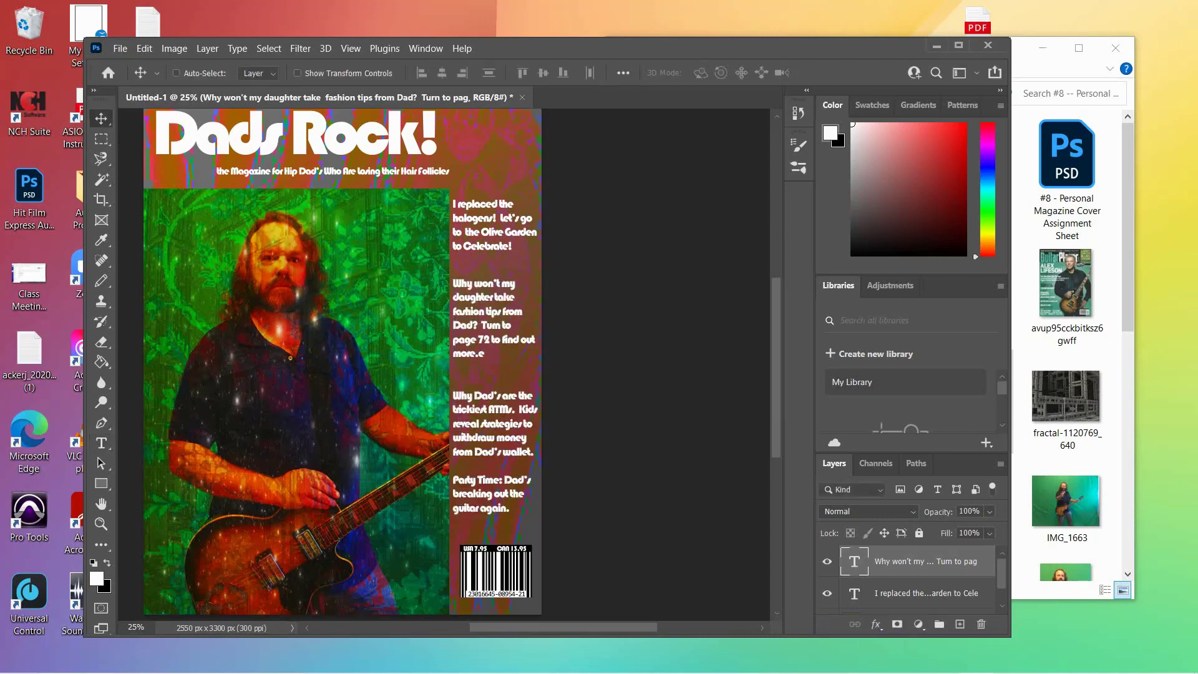
{"action": "key", "text": "t"}
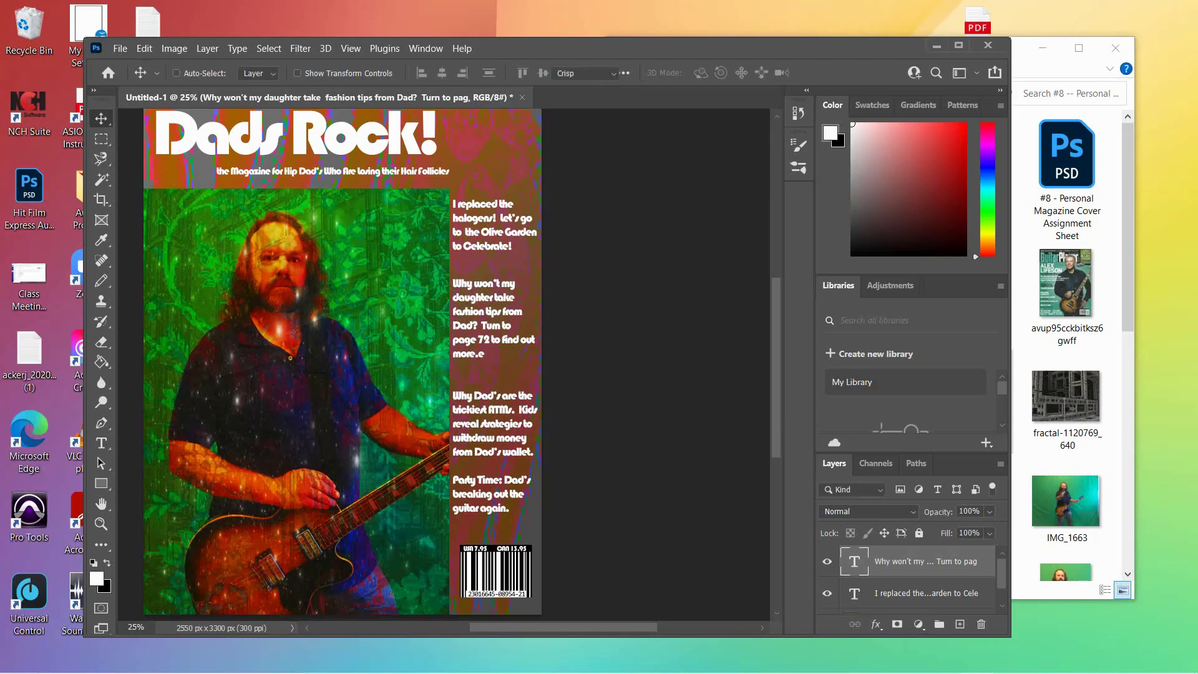
{"action": "left_click", "coordinate": [484, 354]}
{"action": "key", "text": "BackSpace"}
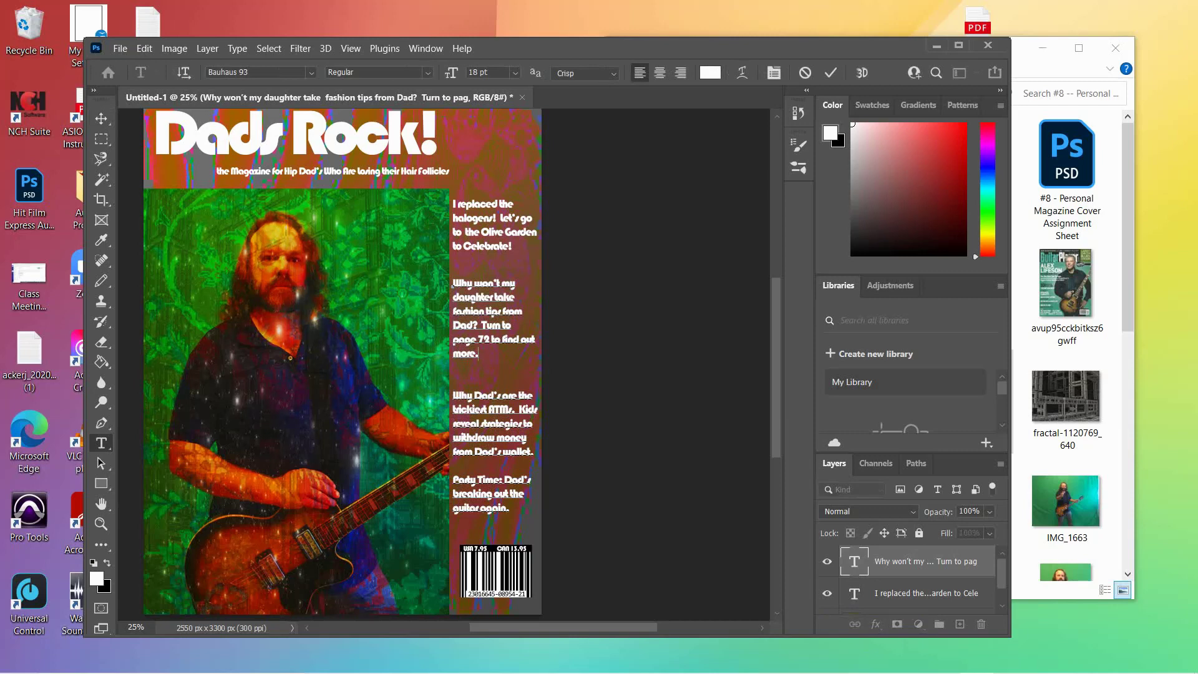
{"action": "key", "text": "ctrl+a"}
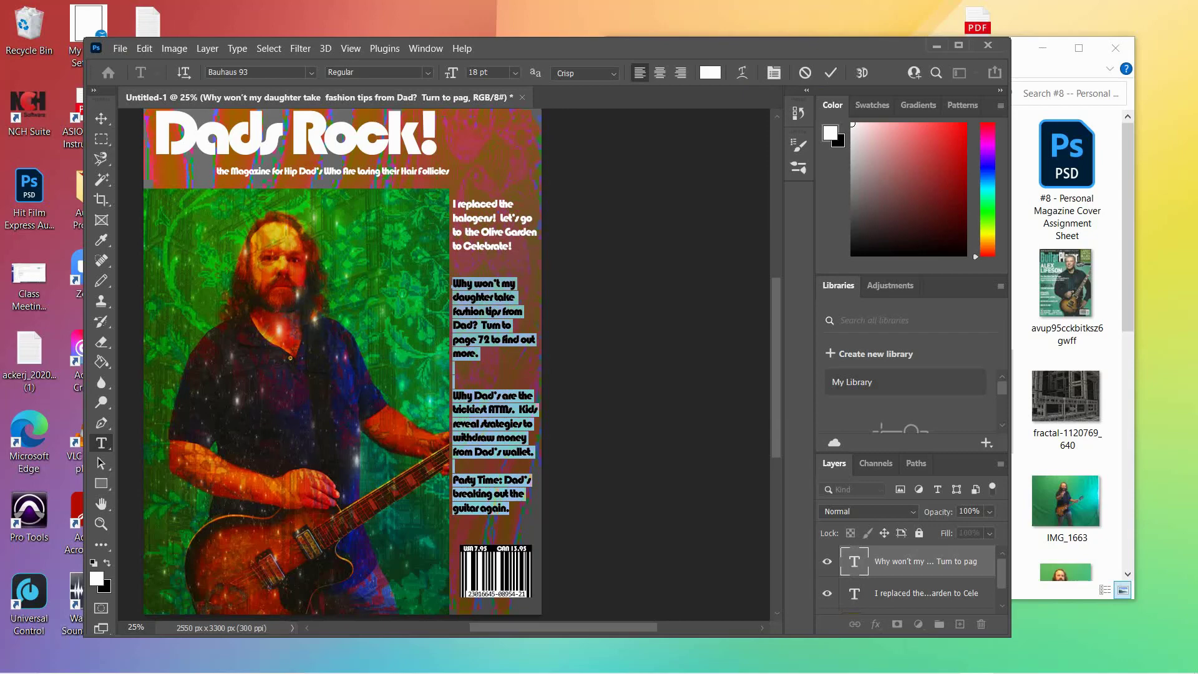
{"action": "key", "text": "Escape"}
{"action": "key", "text": "v"}
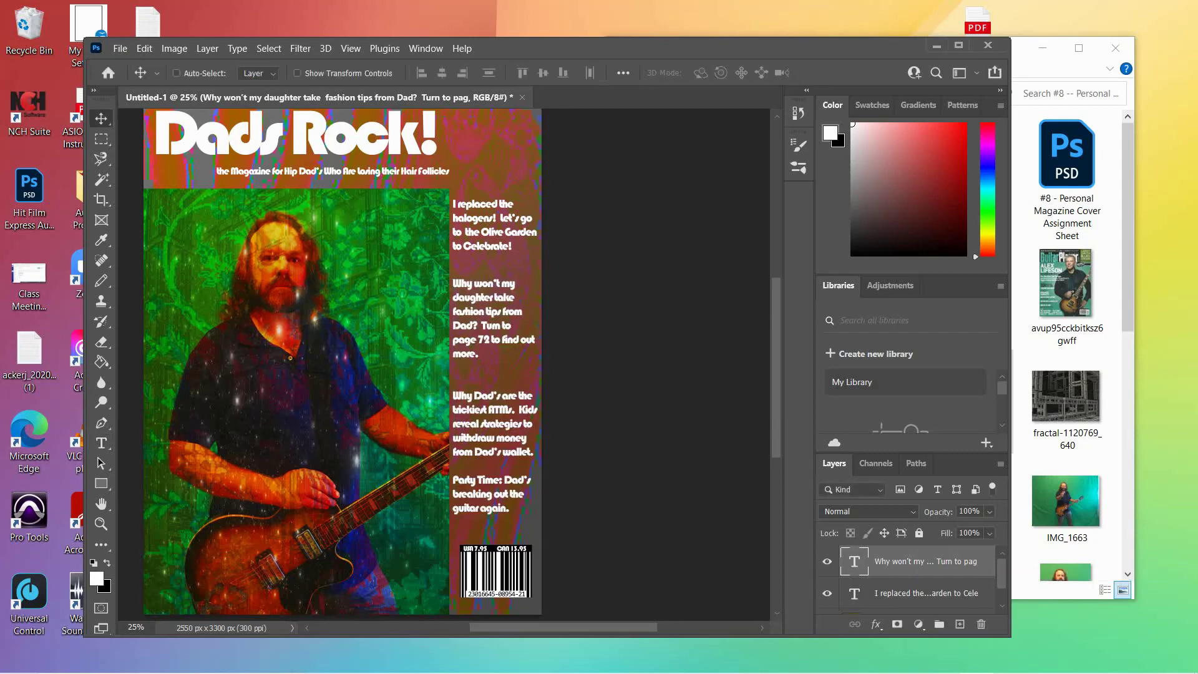
Rasterize the type layer holding the fashion tips, ATMs and party time cover lines.
{"action": "right_click", "coordinate": [912, 561]}
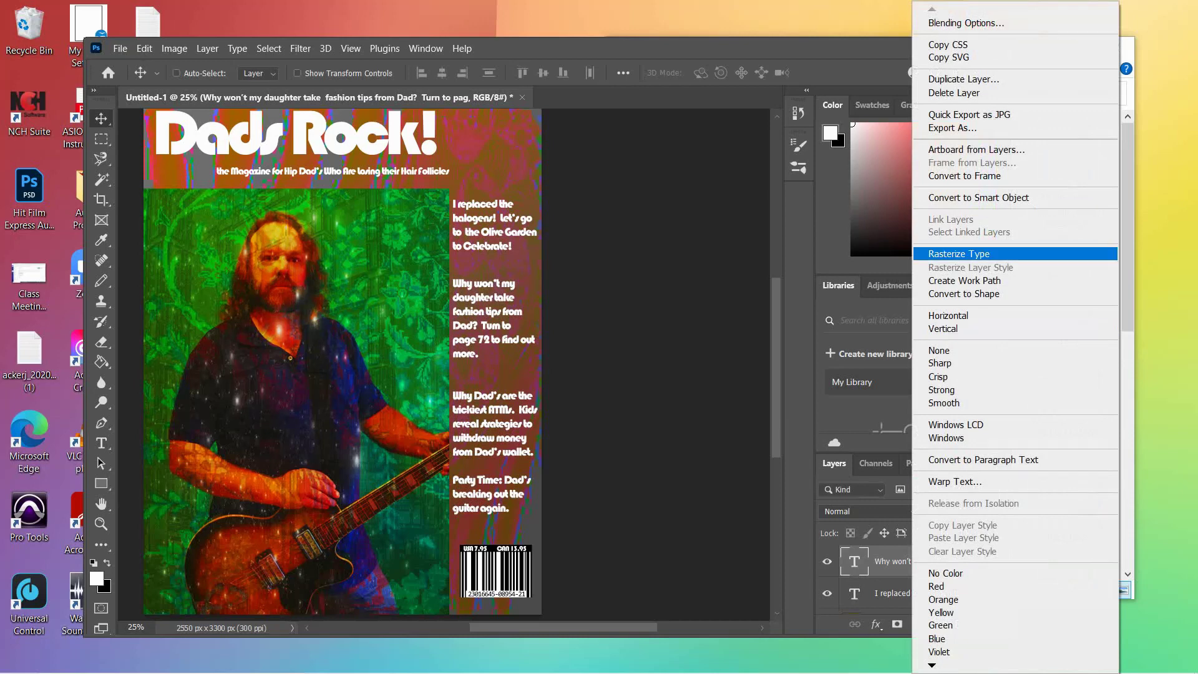
{"action": "left_click", "coordinate": [960, 254]}
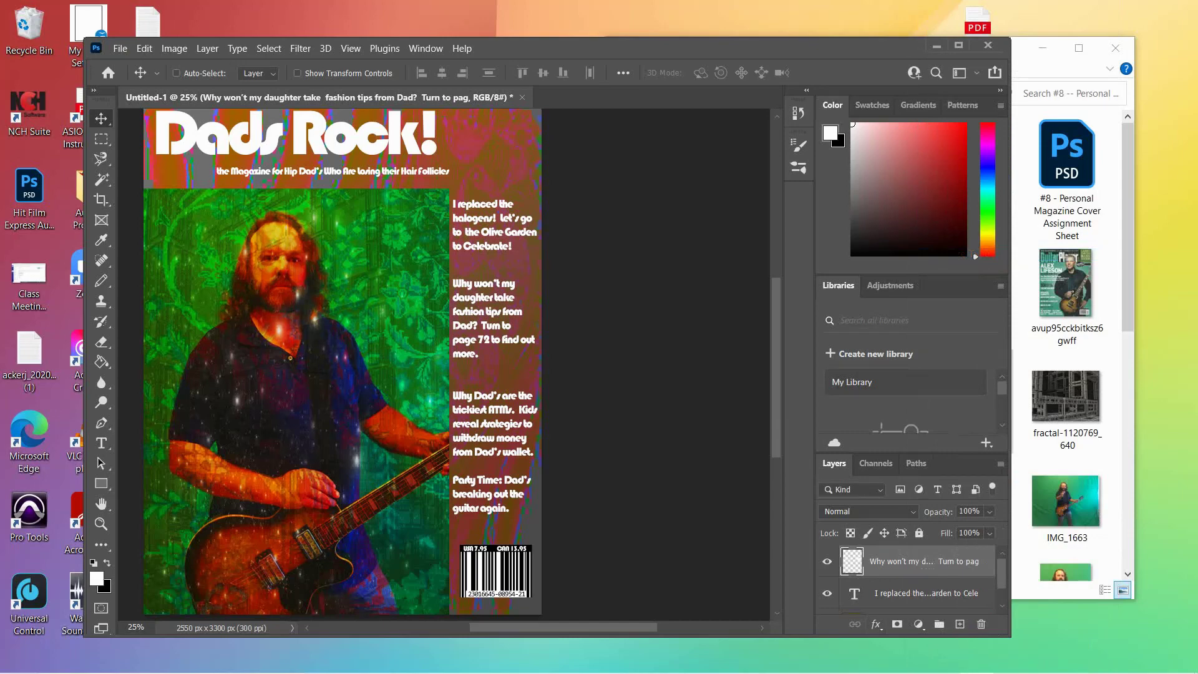
{"action": "right_click", "coordinate": [904, 561]}
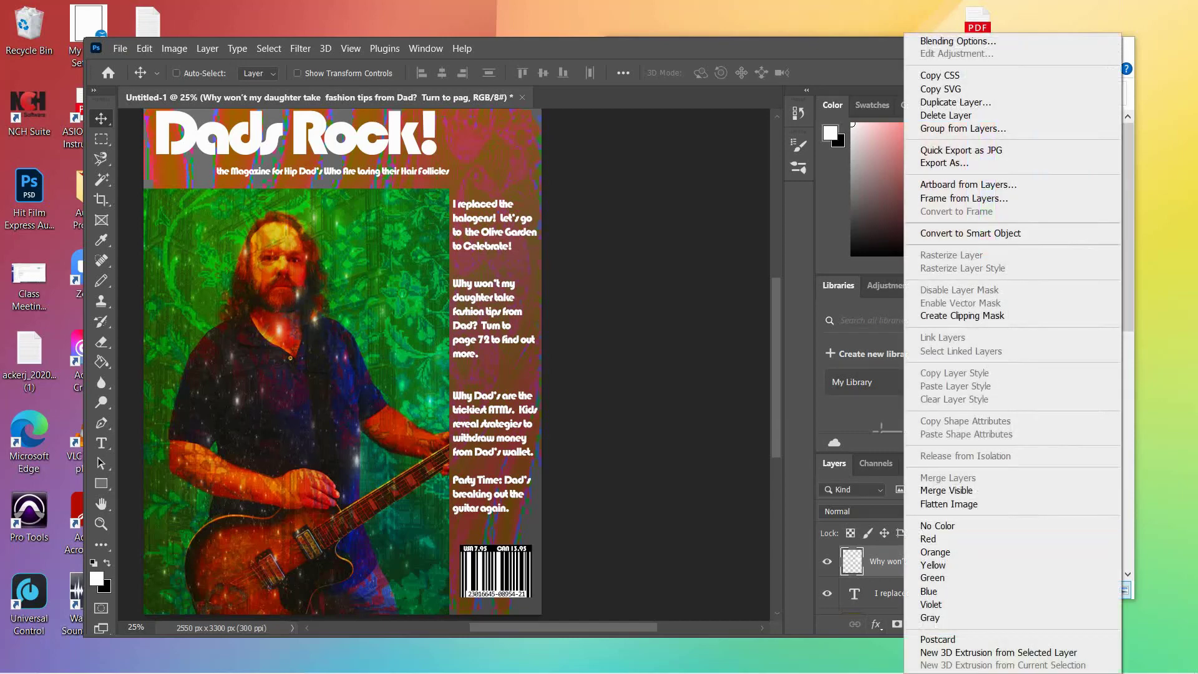
{"action": "left_click", "coordinate": [876, 624]}
{"action": "left_click", "coordinate": [876, 625]}
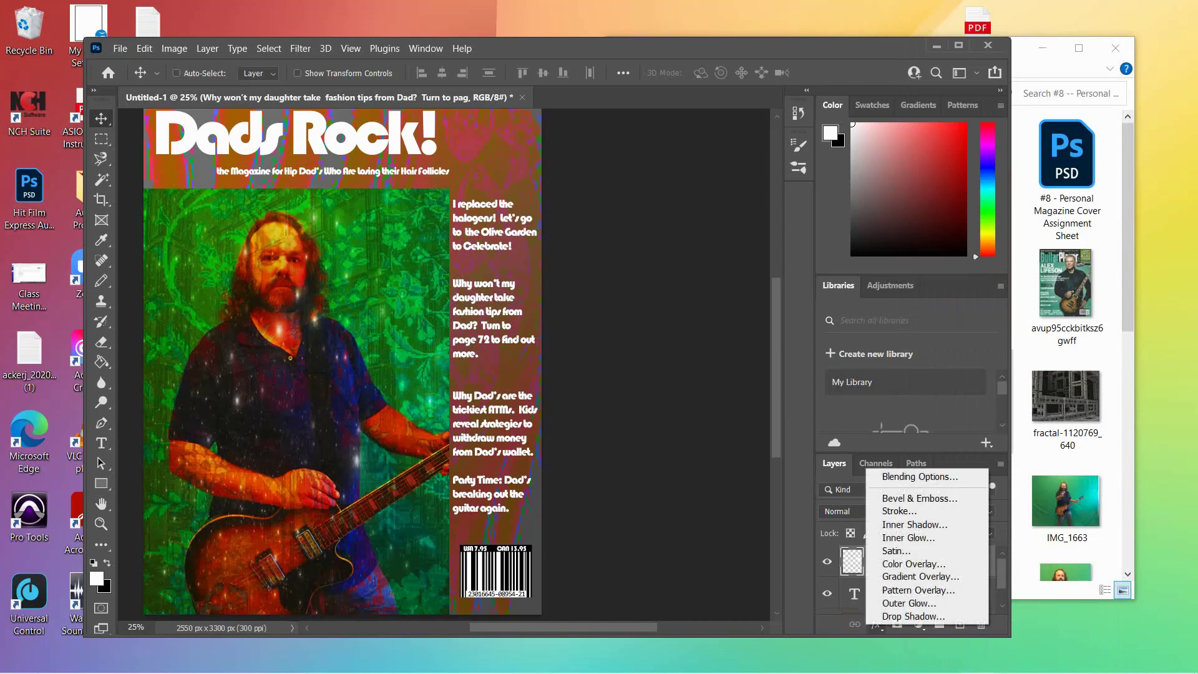
{"action": "key", "text": "Up"}
{"action": "key", "text": "Up"}
{"action": "key", "text": "Up"}
{"action": "key", "text": "Up"}
{"action": "key", "text": "Up"}
{"action": "key", "text": "Up"}
{"action": "key", "text": "Up"}
{"action": "key", "text": "Up"}
{"action": "key", "text": "Up"}
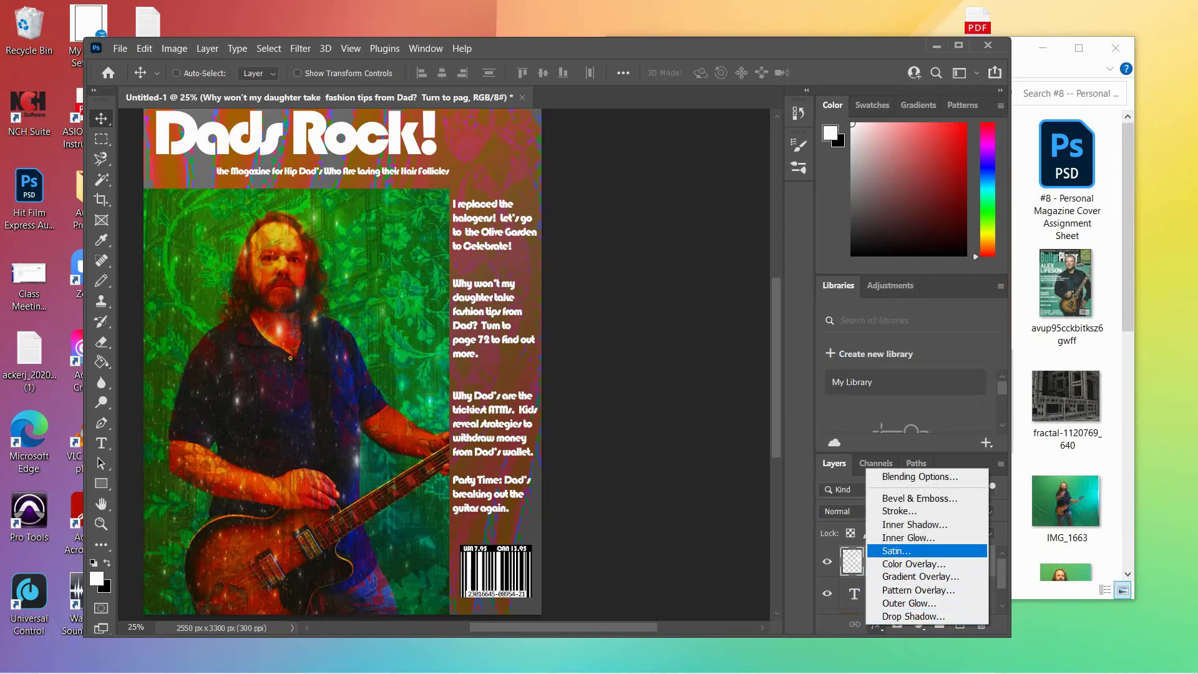
{"action": "key", "text": "Up"}
{"action": "key", "text": "Escape"}
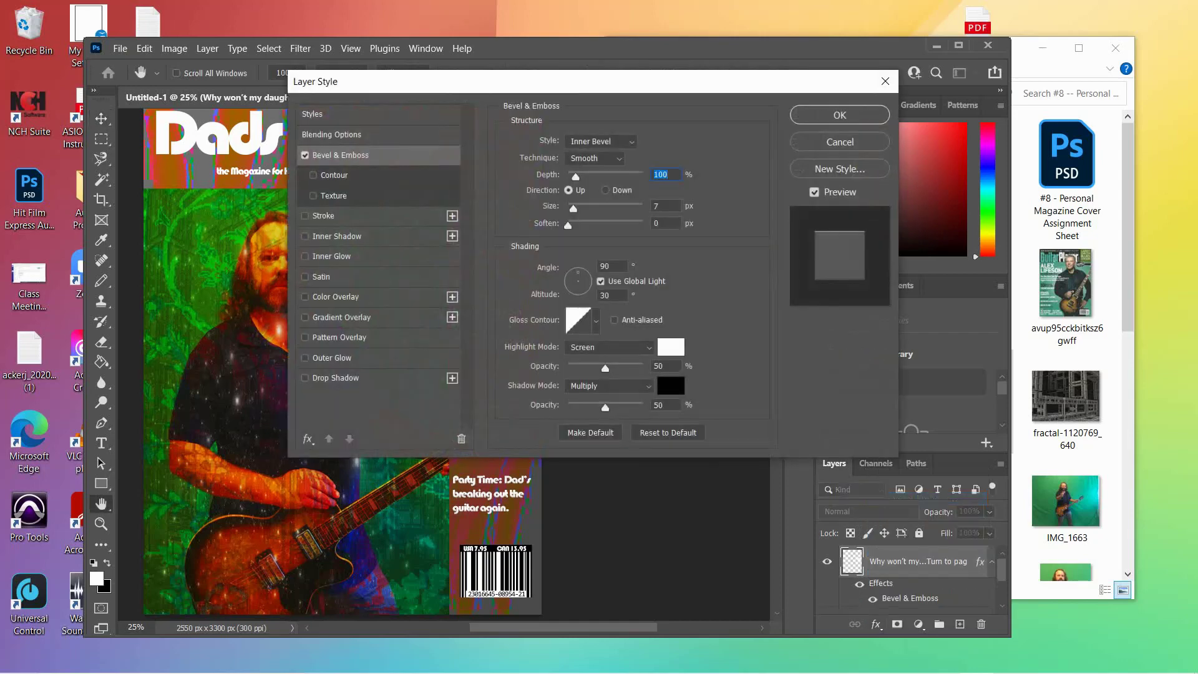
{"action": "left_click_drag", "start_coordinate": [545, 78], "coordinate": [846, 207]}
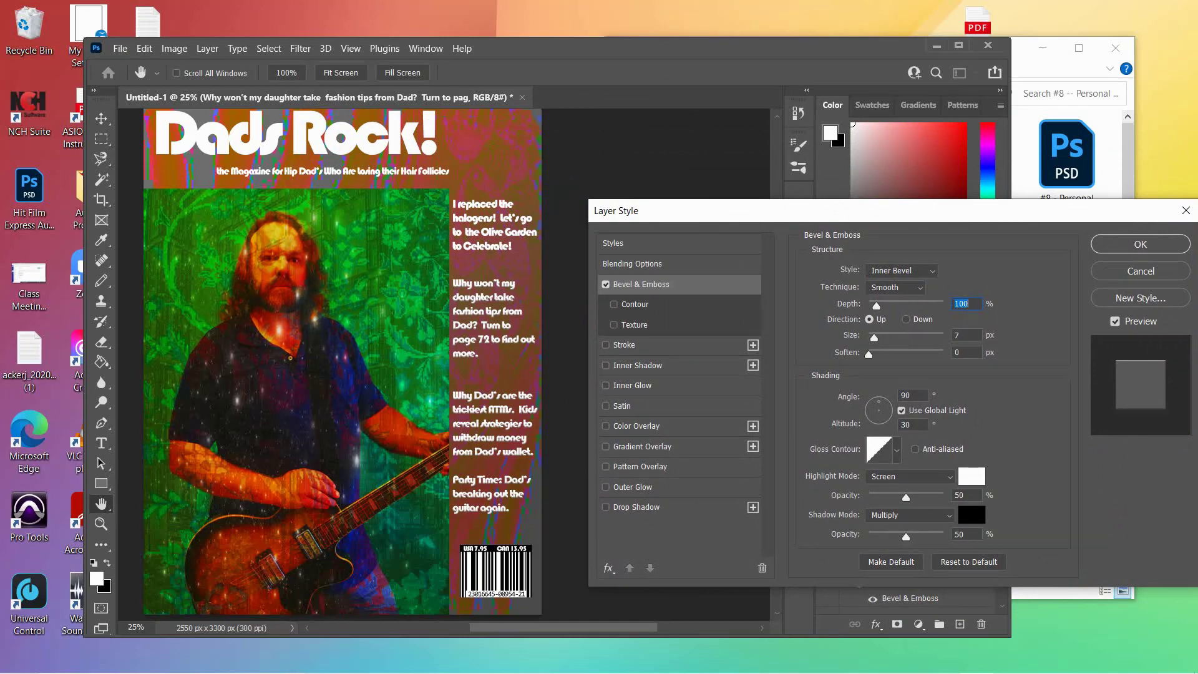
{"action": "left_click", "coordinate": [1141, 271]}
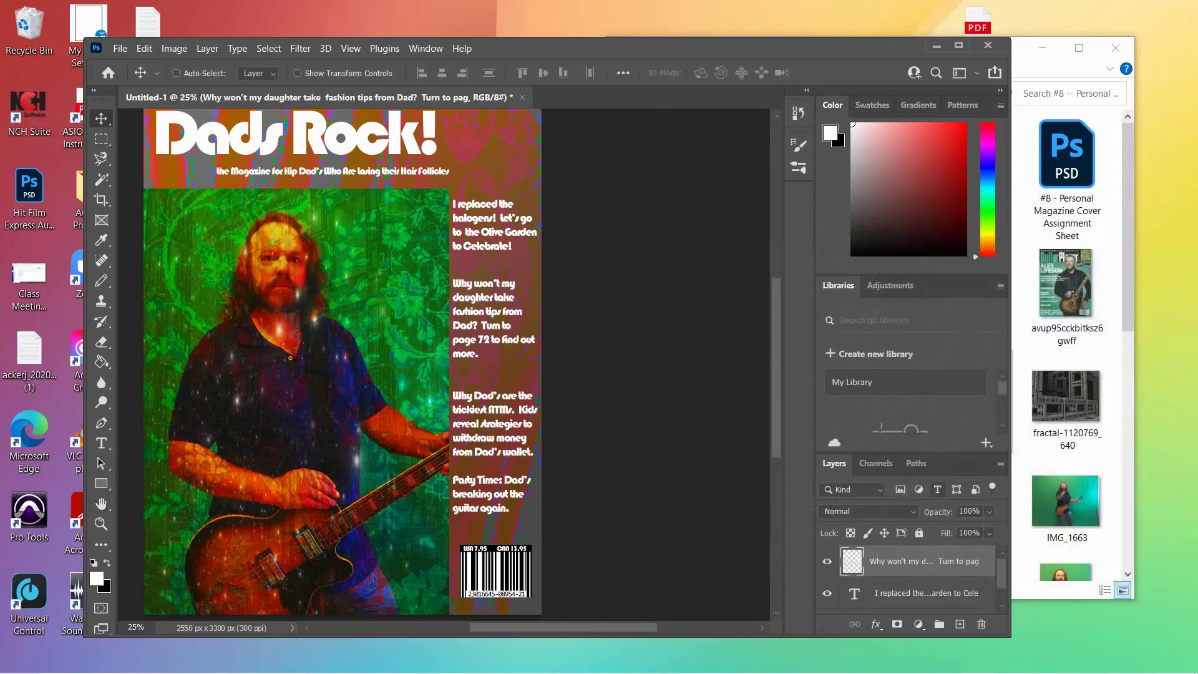
Apply a drop shadow to the rasterized cover lines with distance 19 px, spread 67% and size 27 px.
{"action": "left_click", "coordinate": [876, 624]}
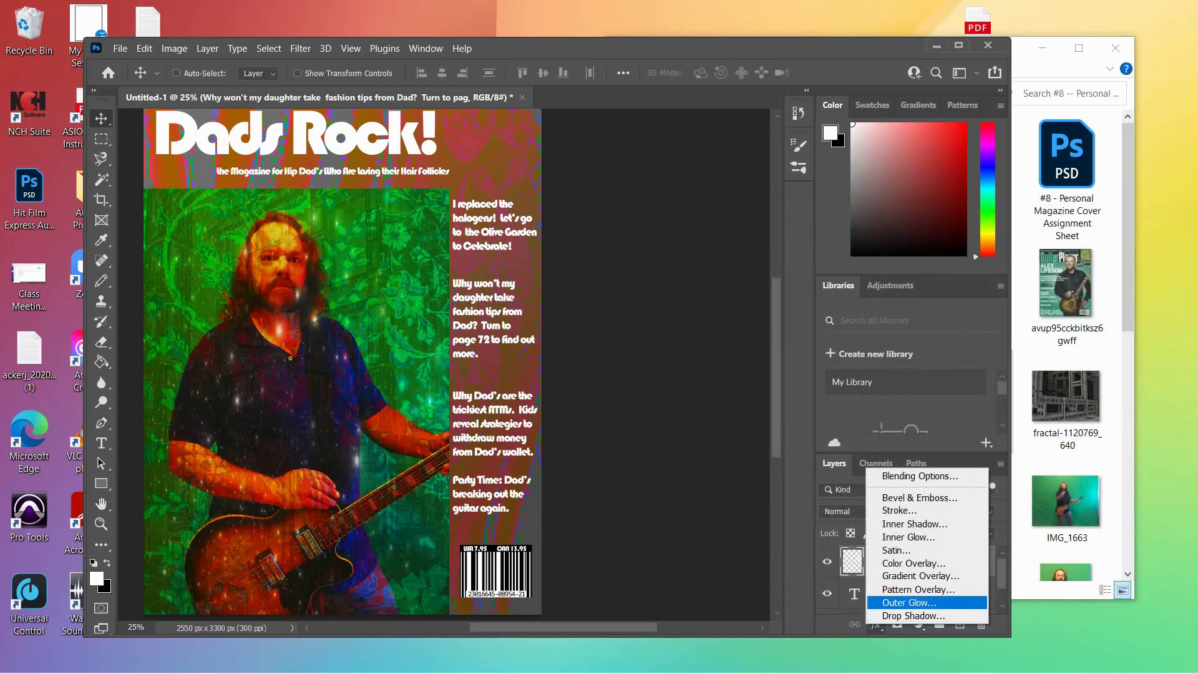
{"action": "left_click", "coordinate": [913, 616]}
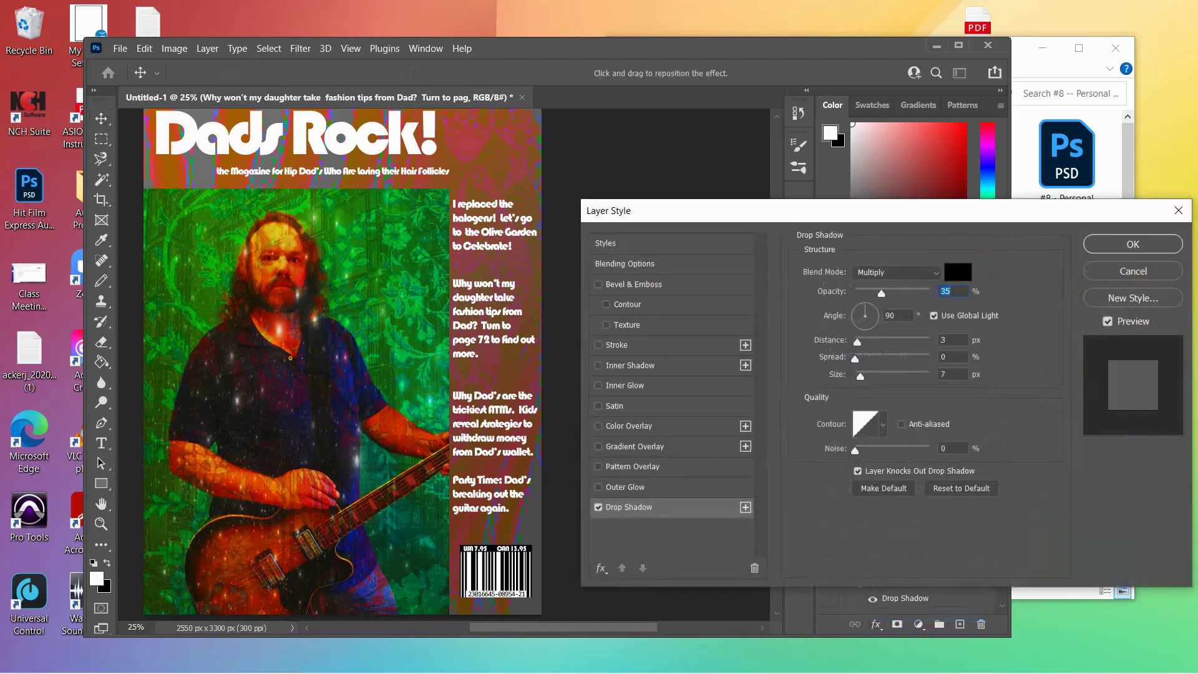
{"action": "left_click_drag", "start_coordinate": [856, 342], "coordinate": [870, 342]}
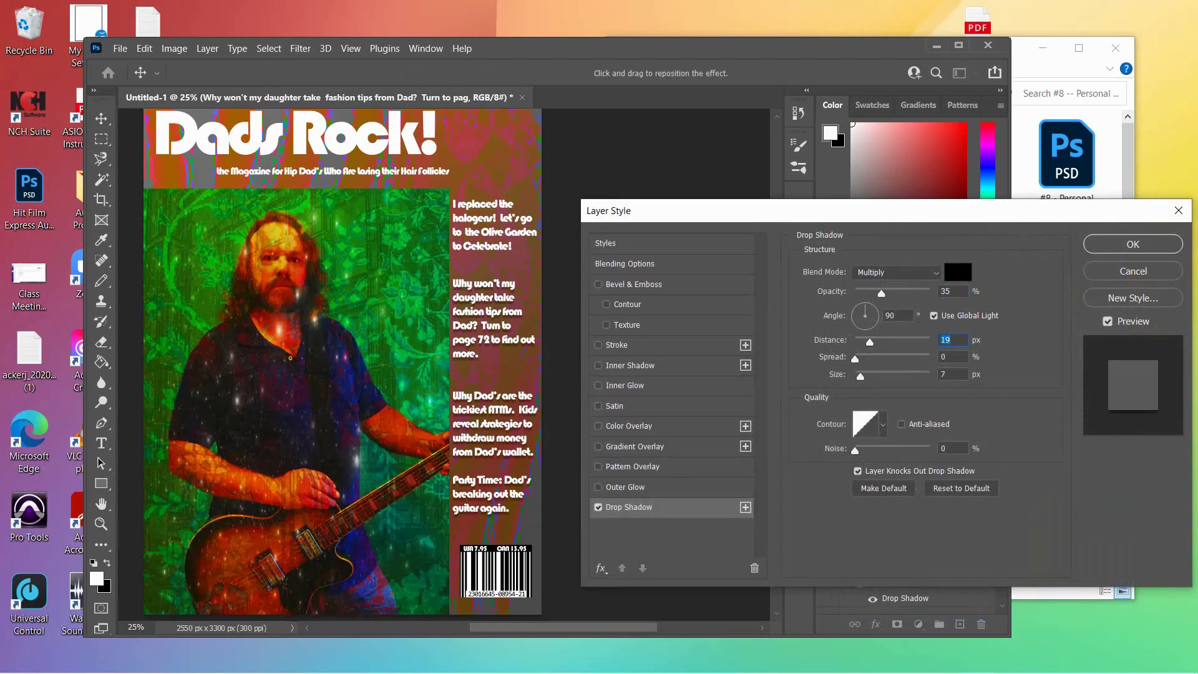
{"action": "left_click_drag", "start_coordinate": [855, 359], "coordinate": [905, 359]}
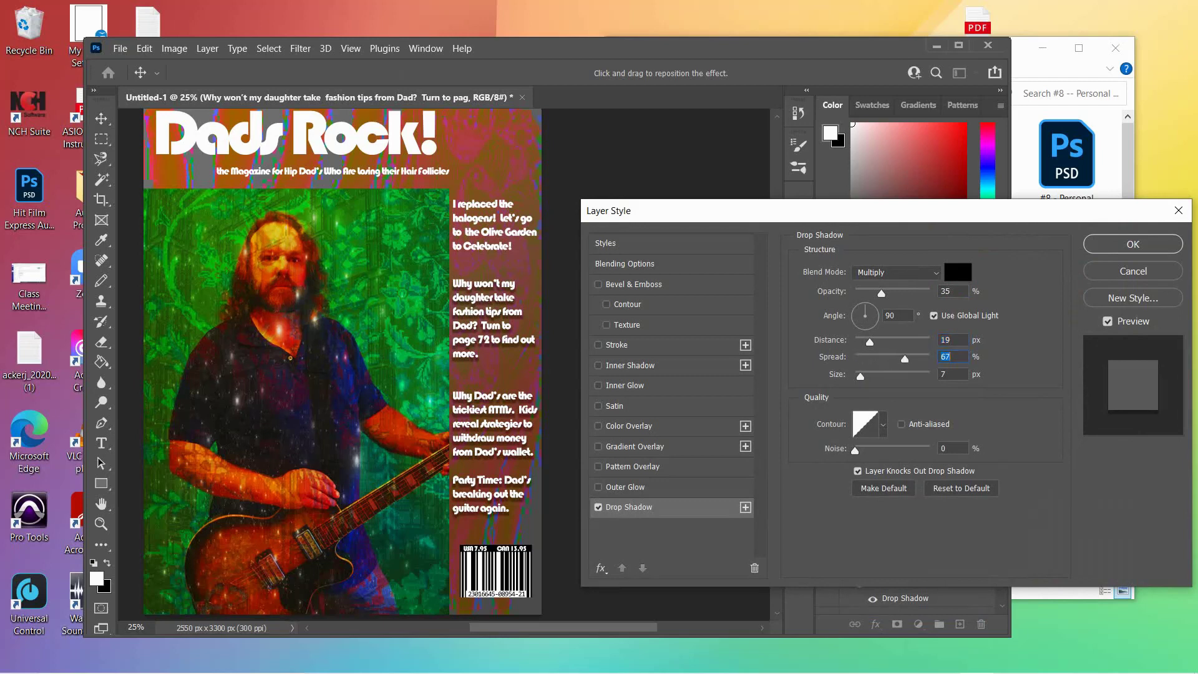
{"action": "mouse_move", "coordinate": [860, 377]}
{"action": "left_mouse_down"}
{"action": "mouse_move", "coordinate": [907, 377]}
{"action": "mouse_move", "coordinate": [868, 377]}
{"action": "left_mouse_up"}
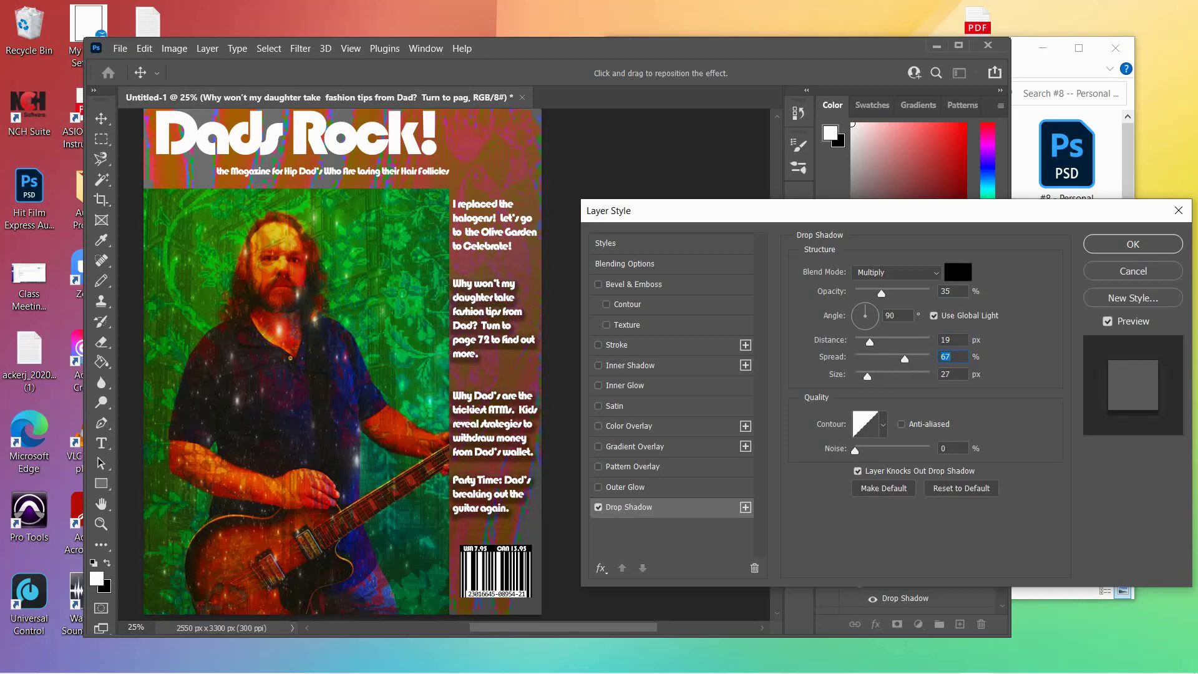
{"action": "left_click", "coordinate": [946, 374]}
{"action": "key", "text": "Return"}
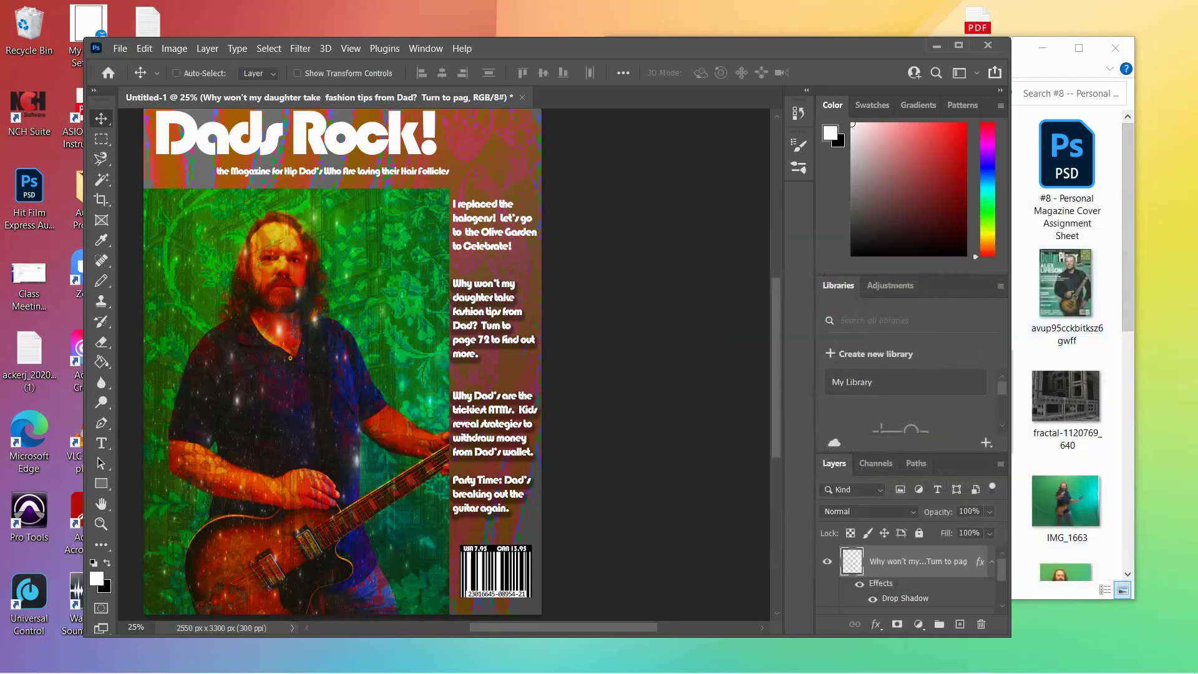
Rasterize the type layer holding the halogens and Olive Garden cover line.
{"action": "scroll", "coordinate": [912, 577], "scroll_direction": "down", "scroll_amount": 2}
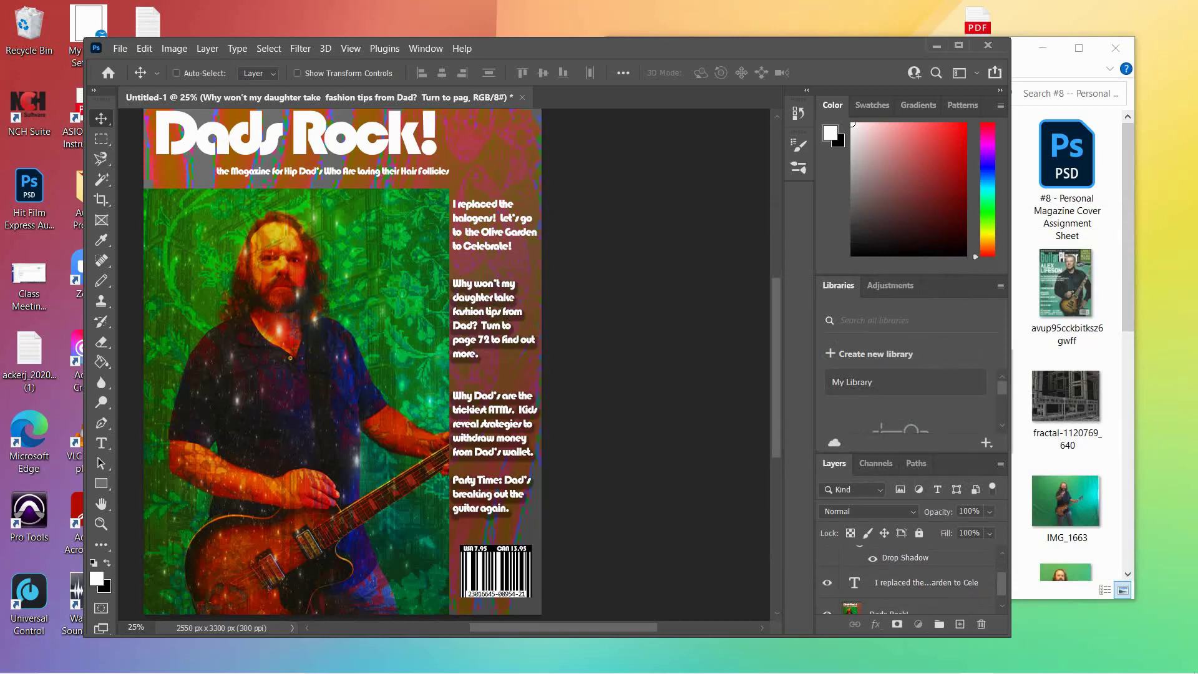
{"action": "left_click", "coordinate": [926, 583]}
{"action": "right_click", "coordinate": [858, 582]}
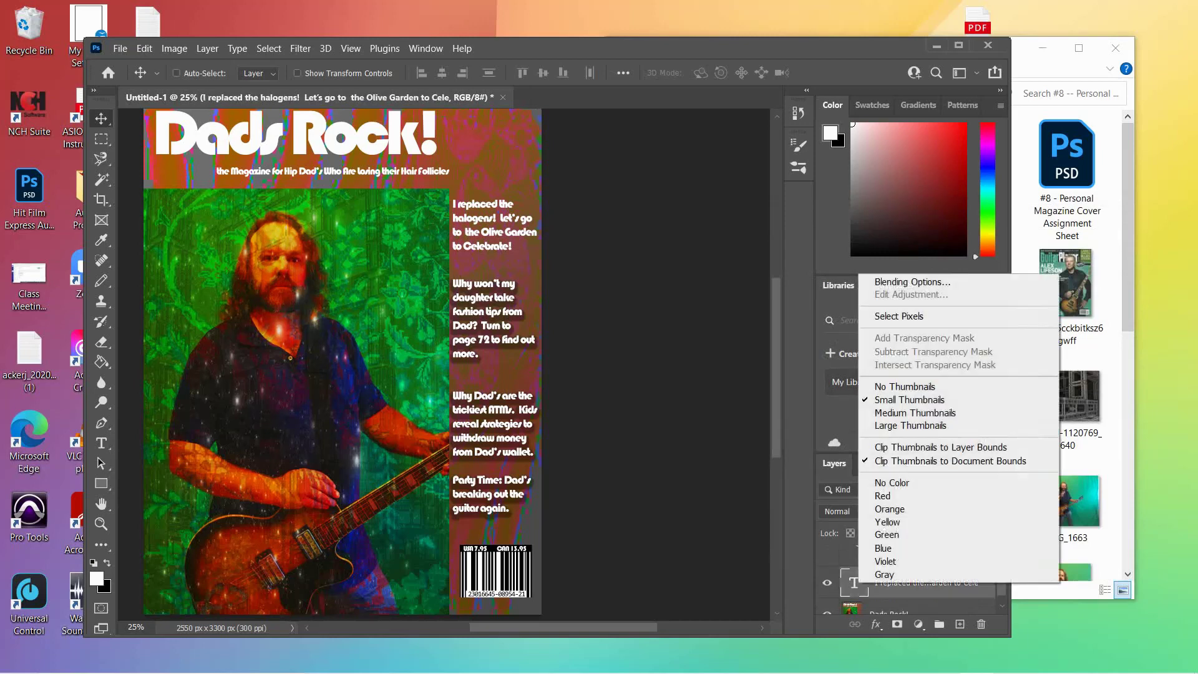
{"action": "key", "text": "Escape"}
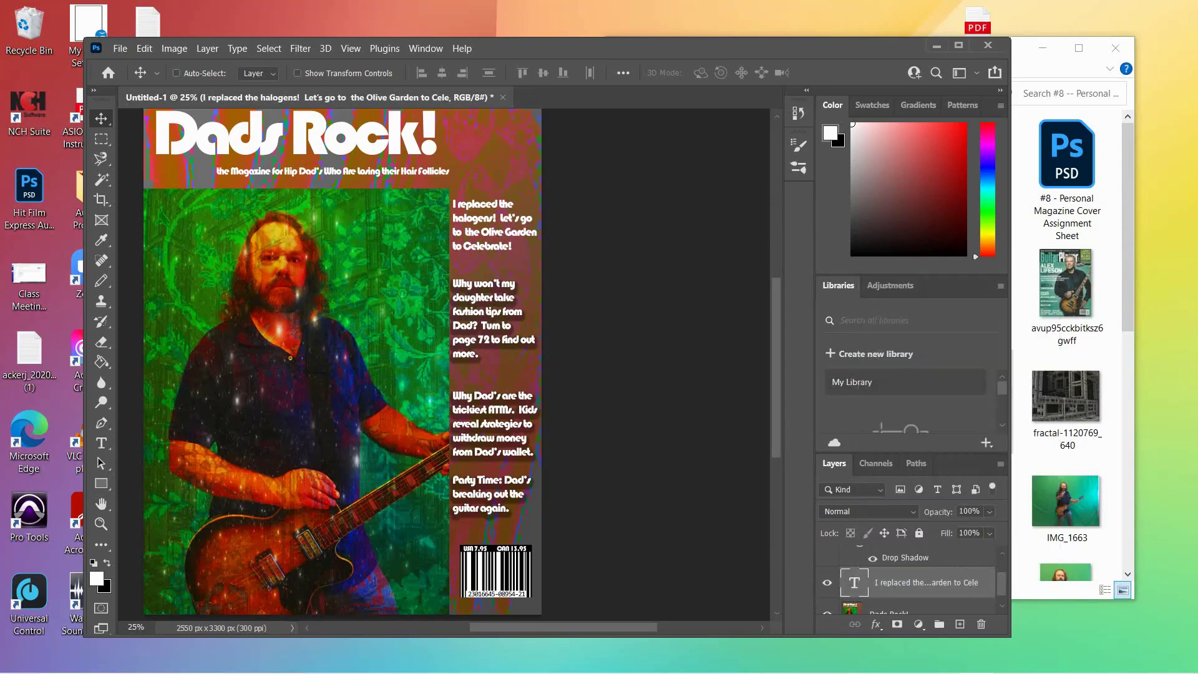
{"action": "right_click", "coordinate": [926, 582]}
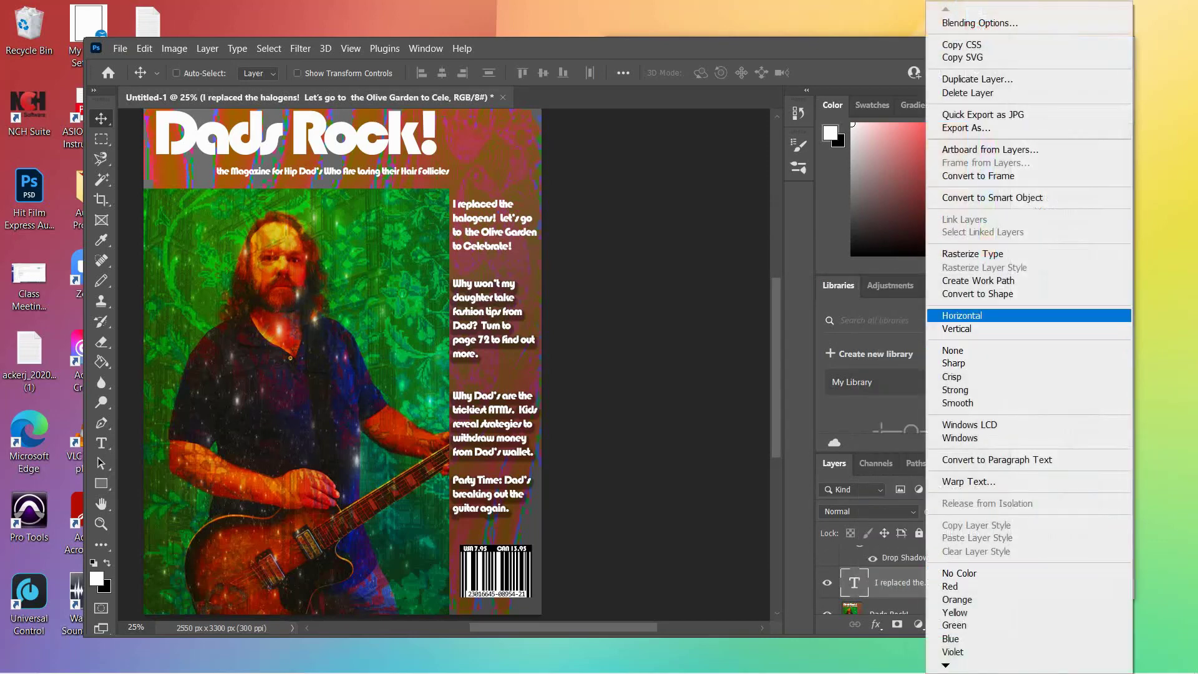
{"action": "left_click", "coordinate": [973, 253]}
Apply a drop shadow to the rasterized halogens cover line with opacity 35%, distance 19 px, spread 67% and size 27 px.
{"action": "left_click", "coordinate": [876, 624]}
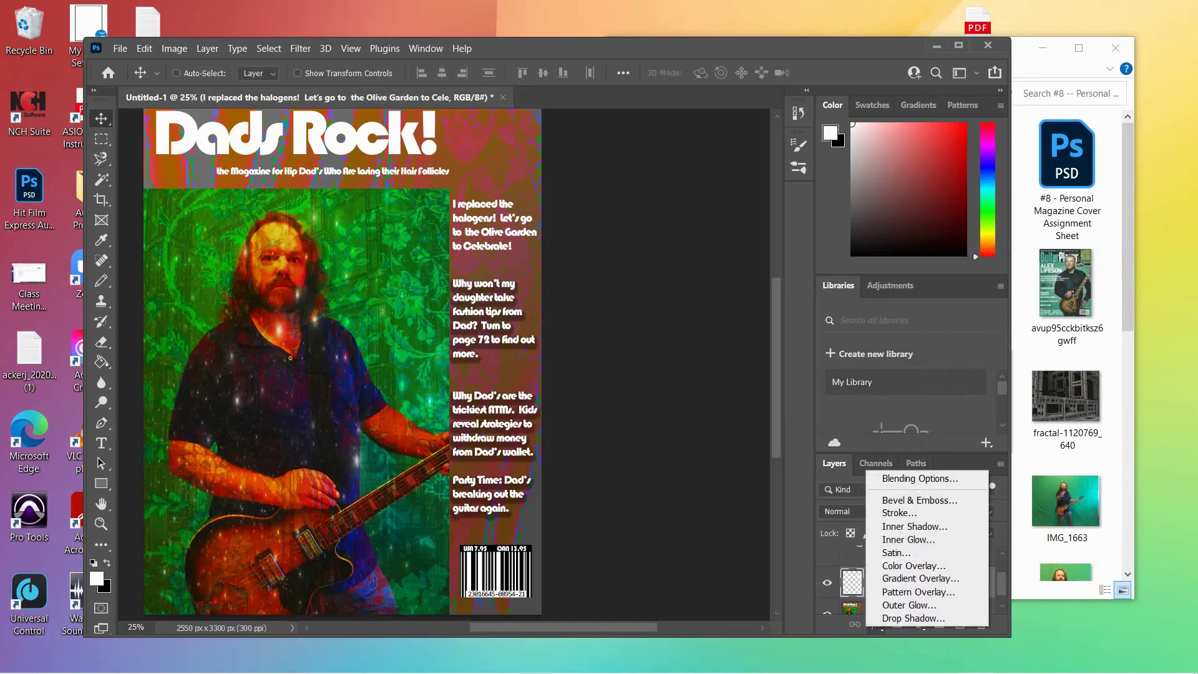
{"action": "left_click", "coordinate": [913, 618]}
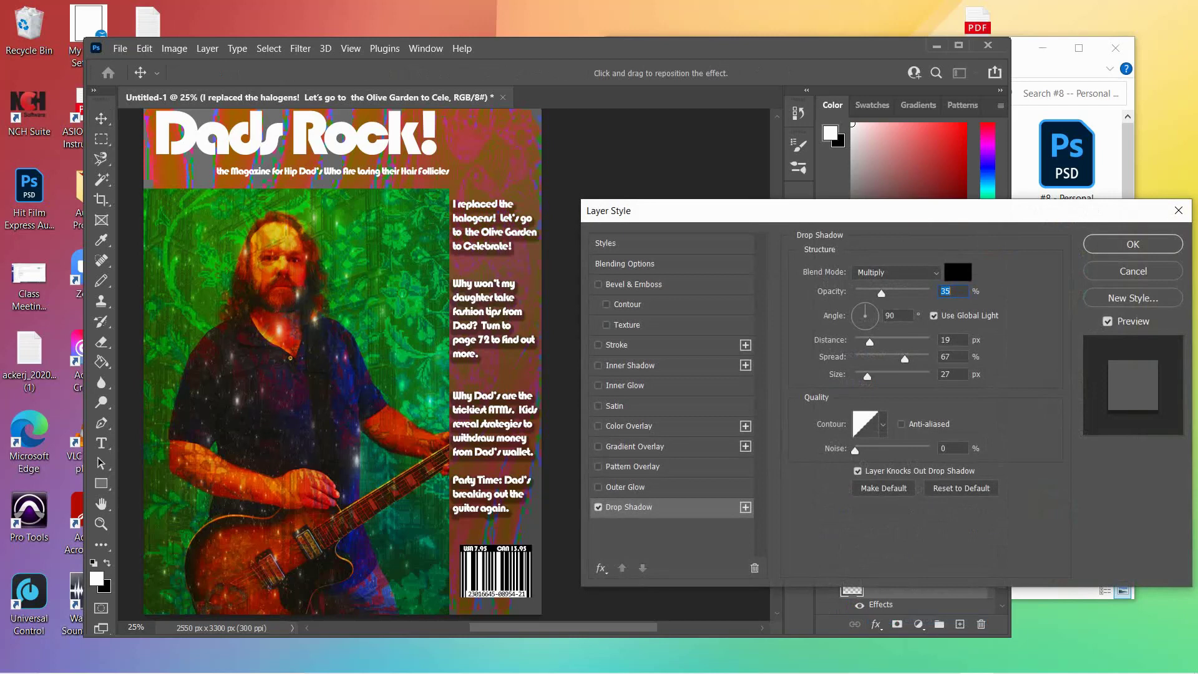
{"action": "key", "text": "Return"}
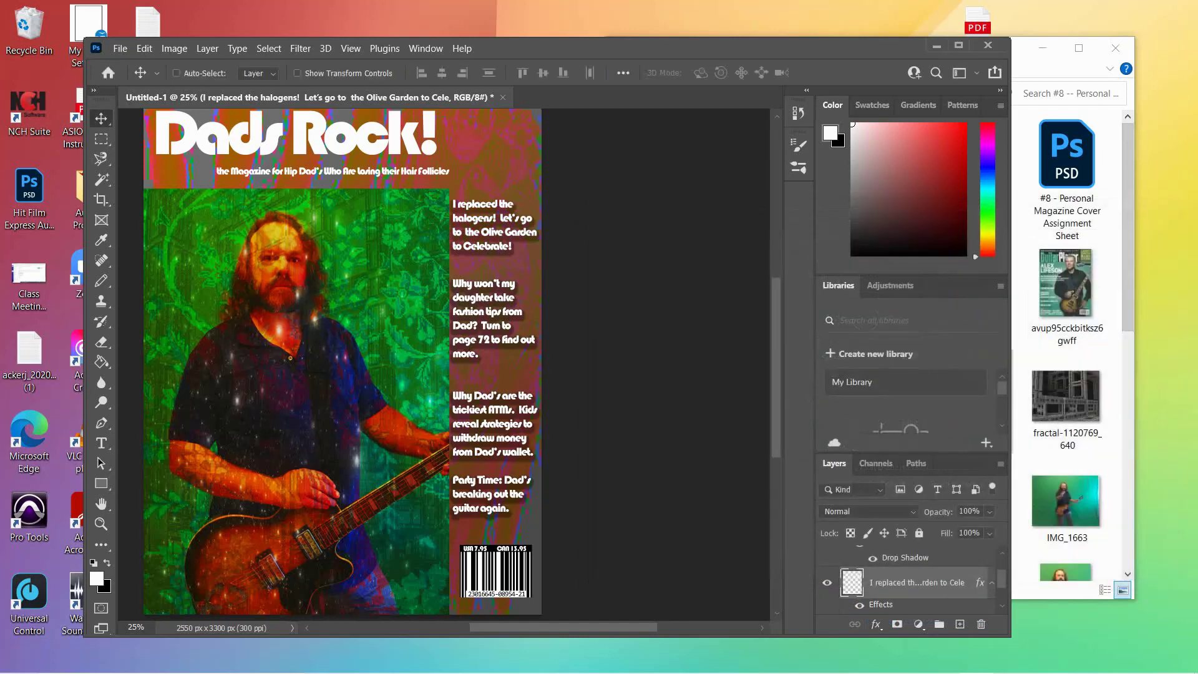
Select only the white "Dads Rock!" masthead letters on the Dads Rock! layer using the Magic Wand with Contiguous enabled.
{"action": "scroll", "coordinate": [912, 580], "scroll_direction": "down", "scroll_amount": 2}
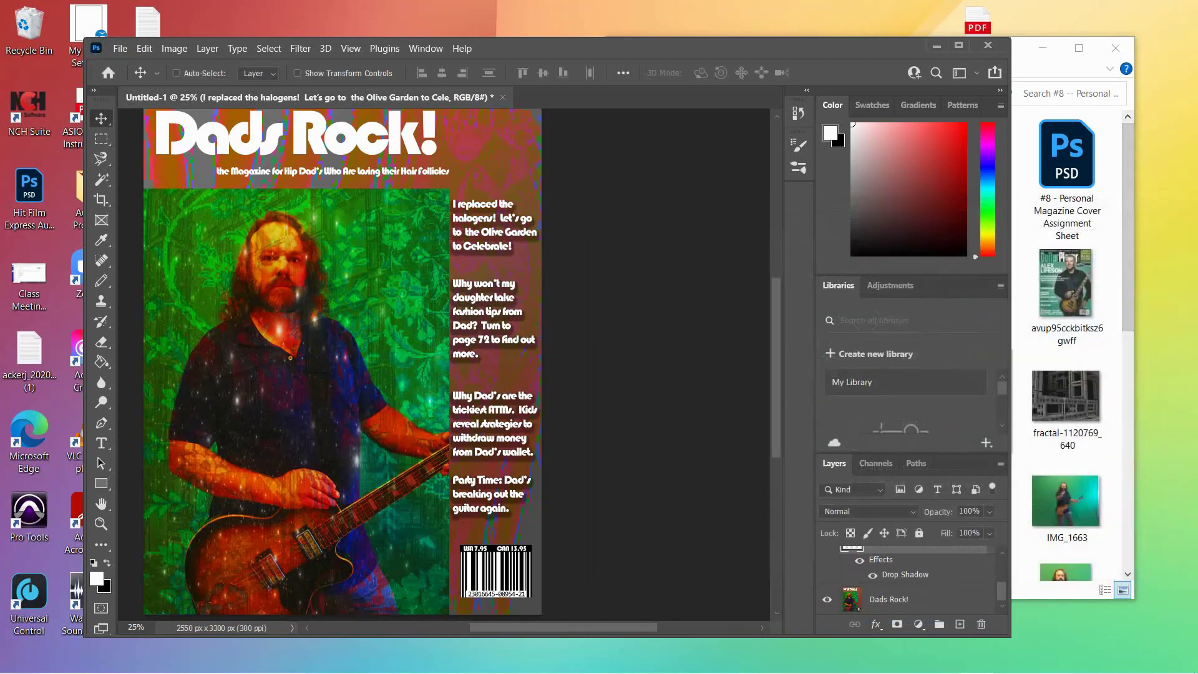
{"action": "left_click", "coordinate": [911, 598]}
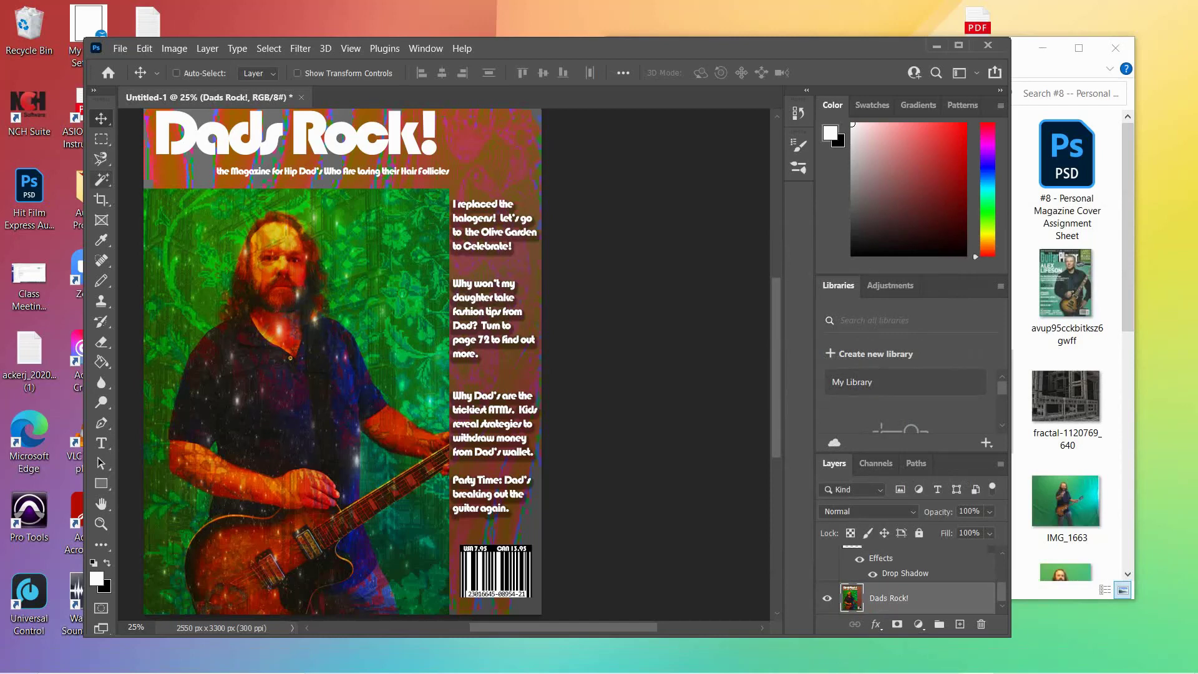
{"action": "left_click", "coordinate": [102, 180]}
{"action": "left_click", "coordinate": [163, 133]}
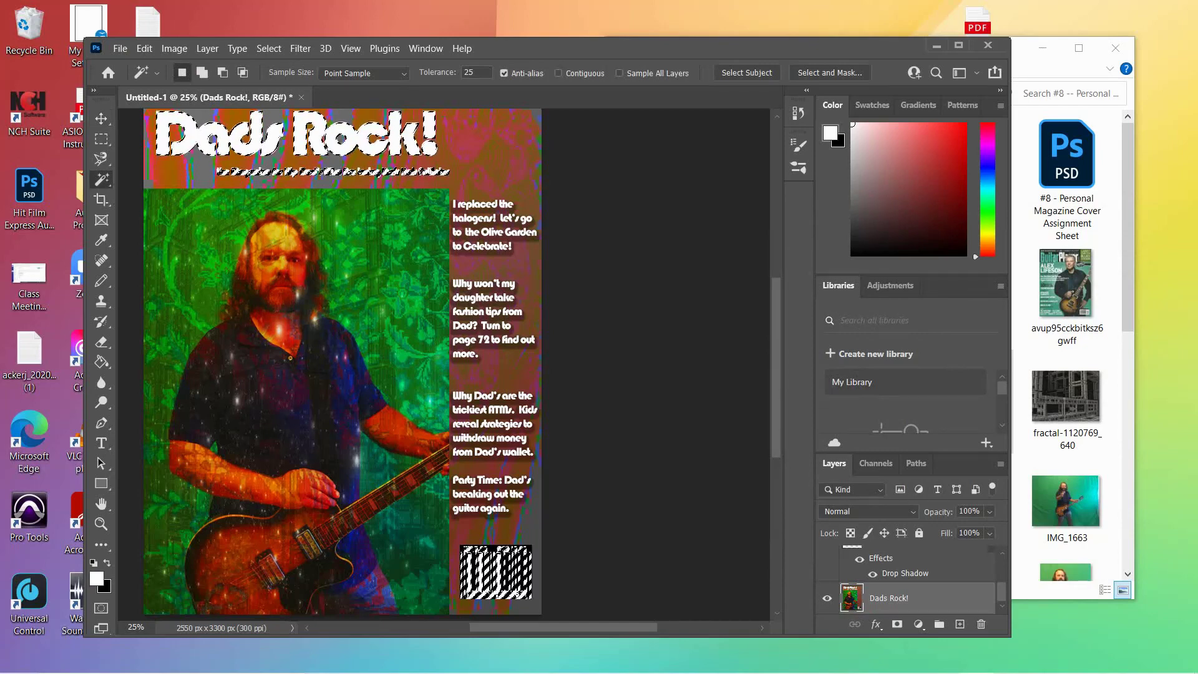
{"action": "left_click", "coordinate": [558, 73]}
{"action": "key", "text": "ctrl+d"}
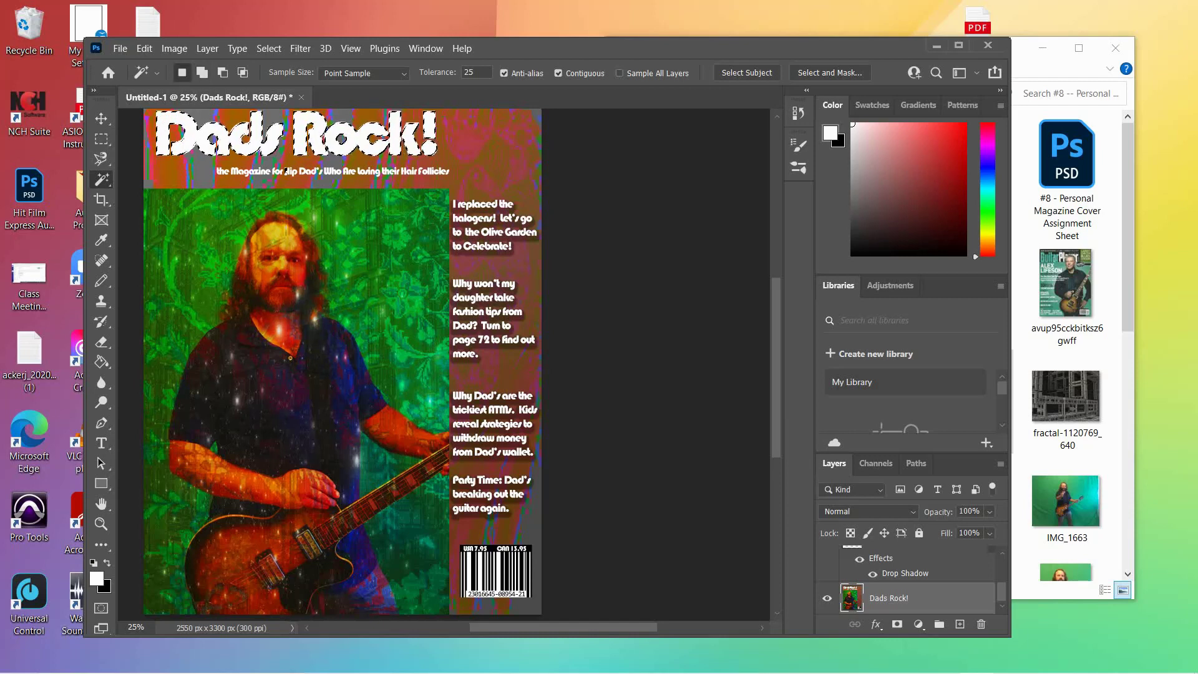
Try an Inner Bevel effect on the Dads Rock! layer with size 144 px and soften 10 px.
{"action": "left_click", "coordinate": [876, 624]}
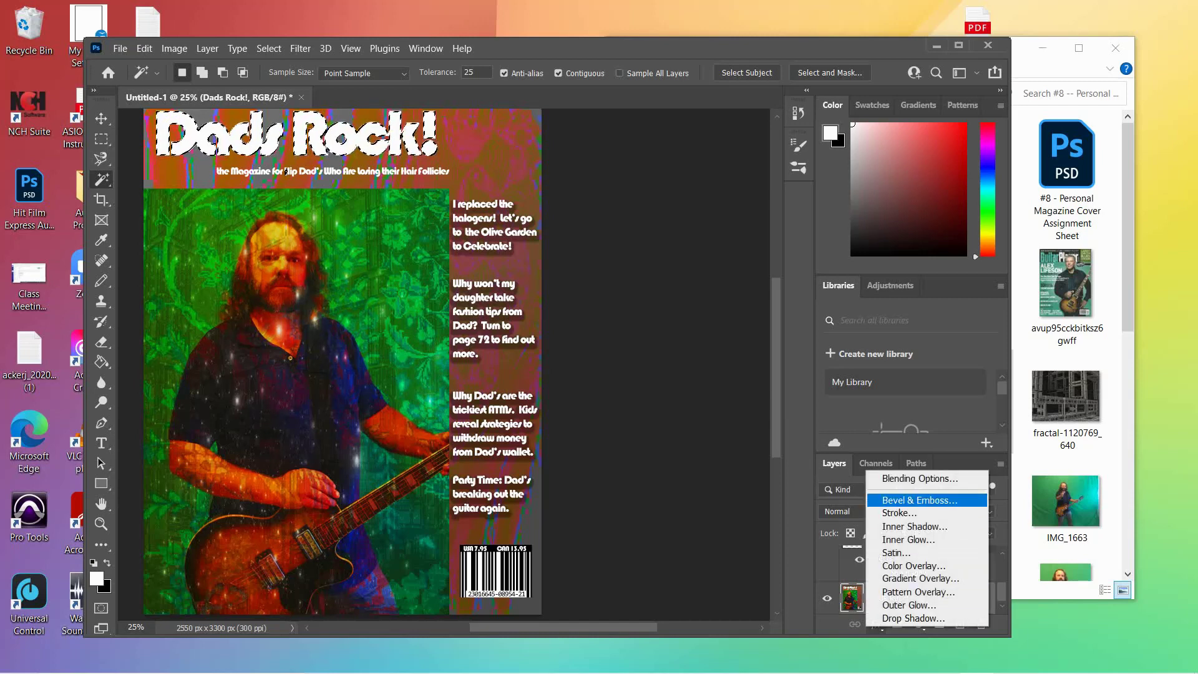
{"action": "left_click", "coordinate": [920, 500]}
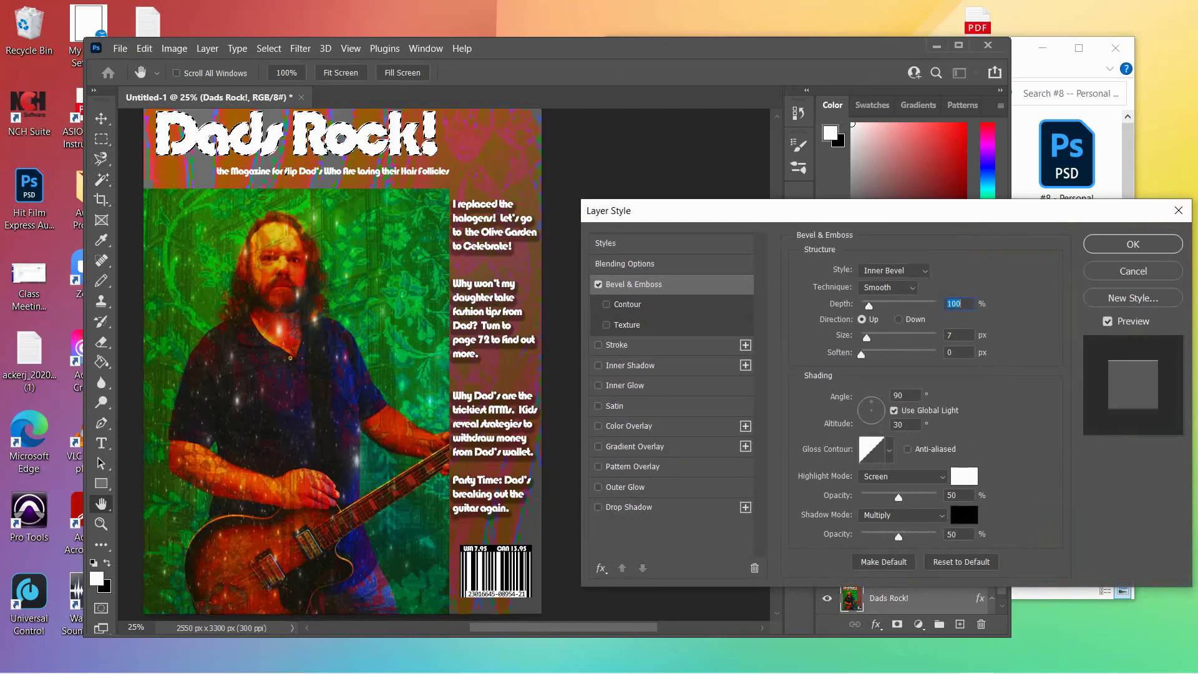
{"action": "left_click_drag", "start_coordinate": [866, 338], "coordinate": [908, 338]}
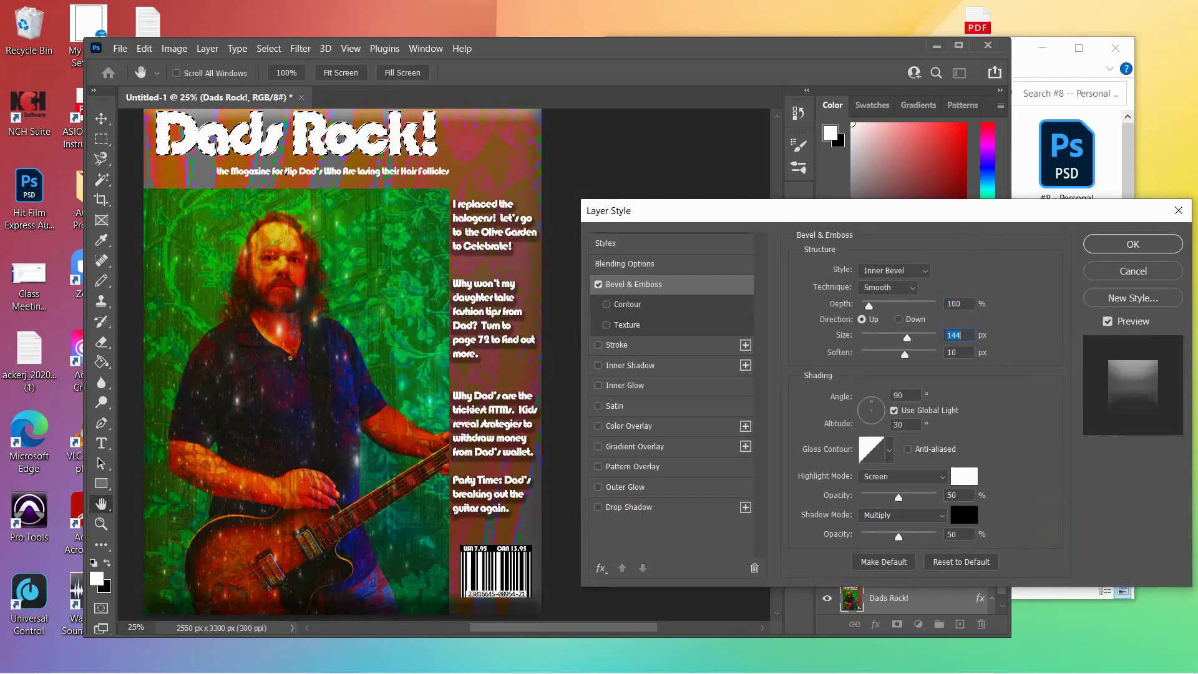
{"action": "key", "text": "Tab"}
{"action": "key", "text": "Return"}
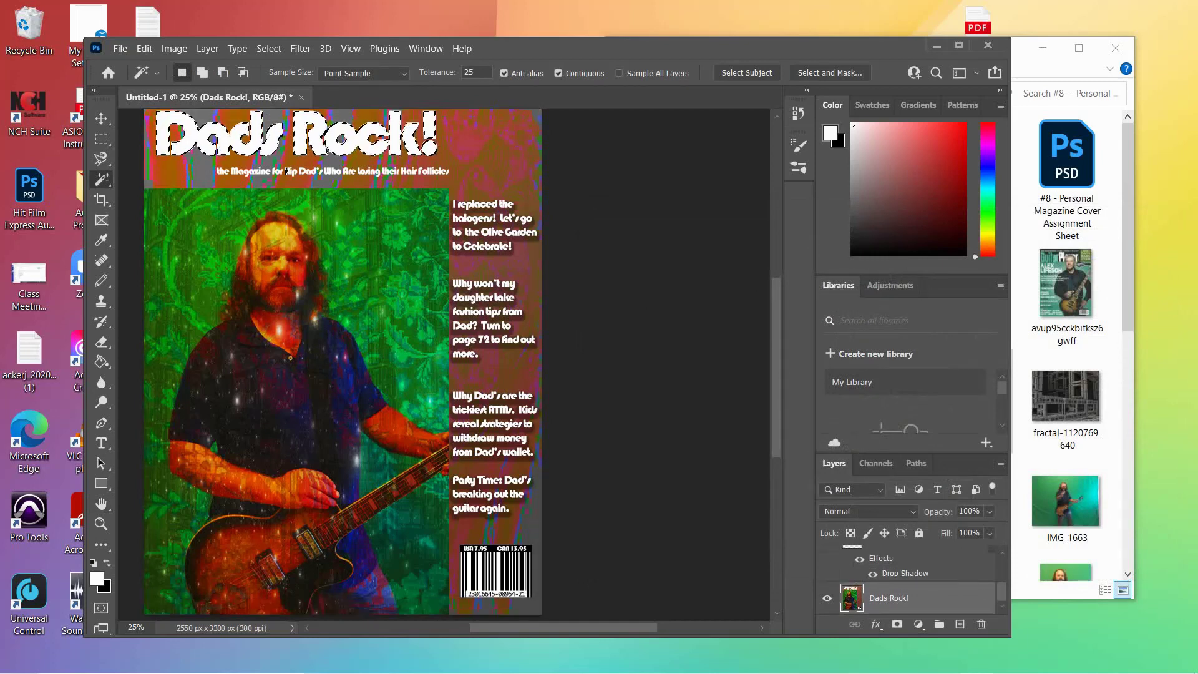
Try a drop shadow on the Dads Rock! layer, testing the Dissolve and Soft Light blend modes.
{"action": "left_click", "coordinate": [877, 624]}
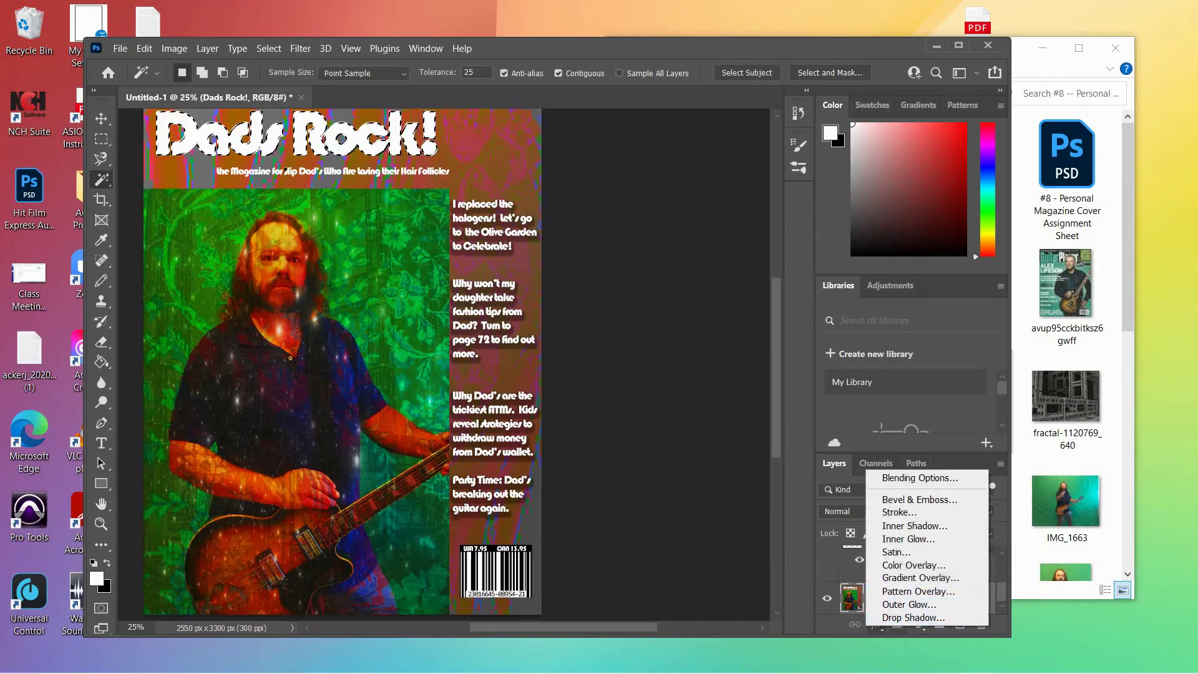
{"action": "left_click", "coordinate": [914, 618]}
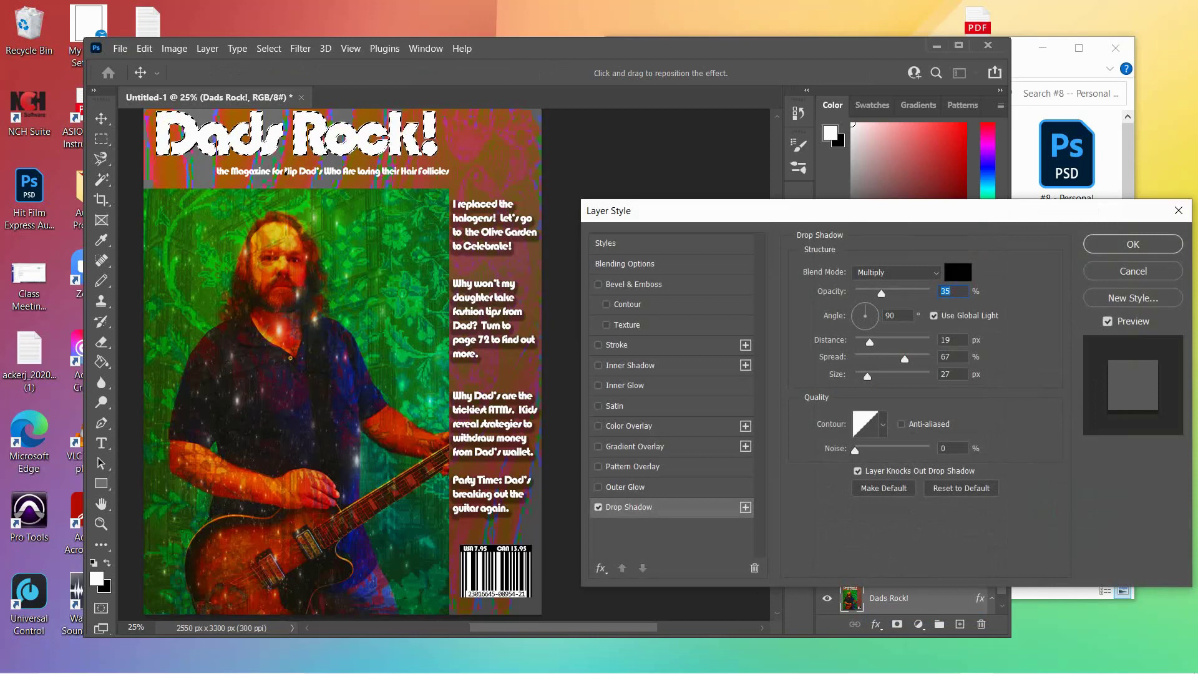
{"action": "left_click", "coordinate": [897, 272]}
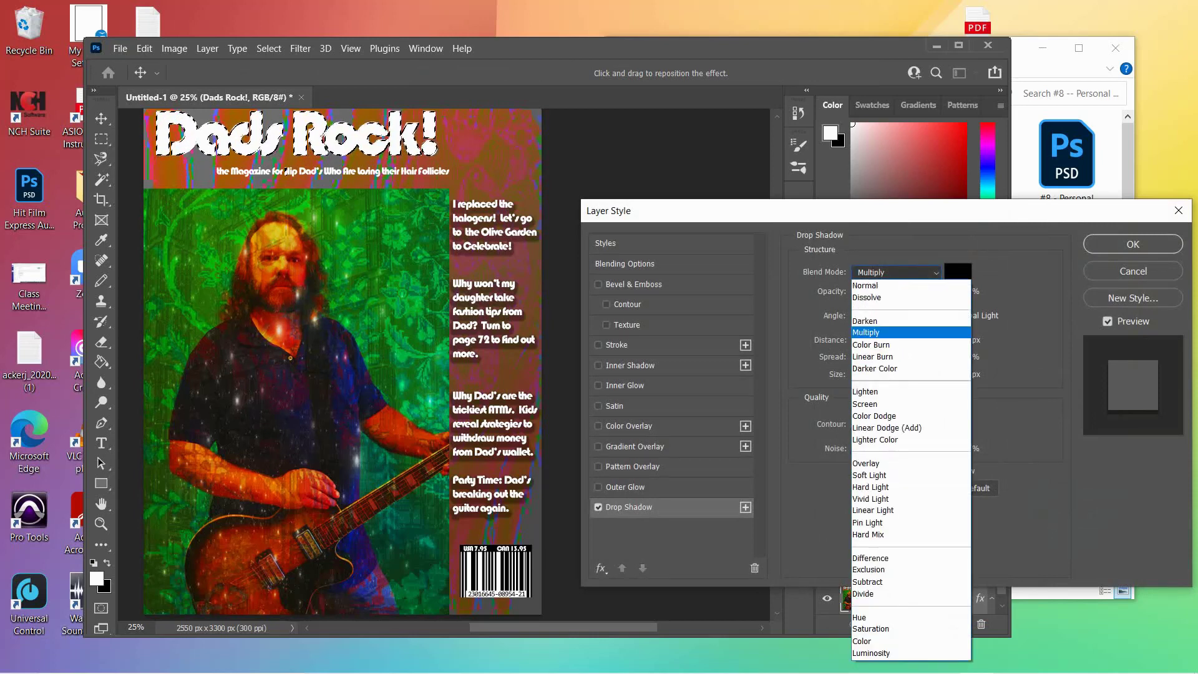
{"action": "key", "text": "Down"}
{"action": "key", "text": "Return"}
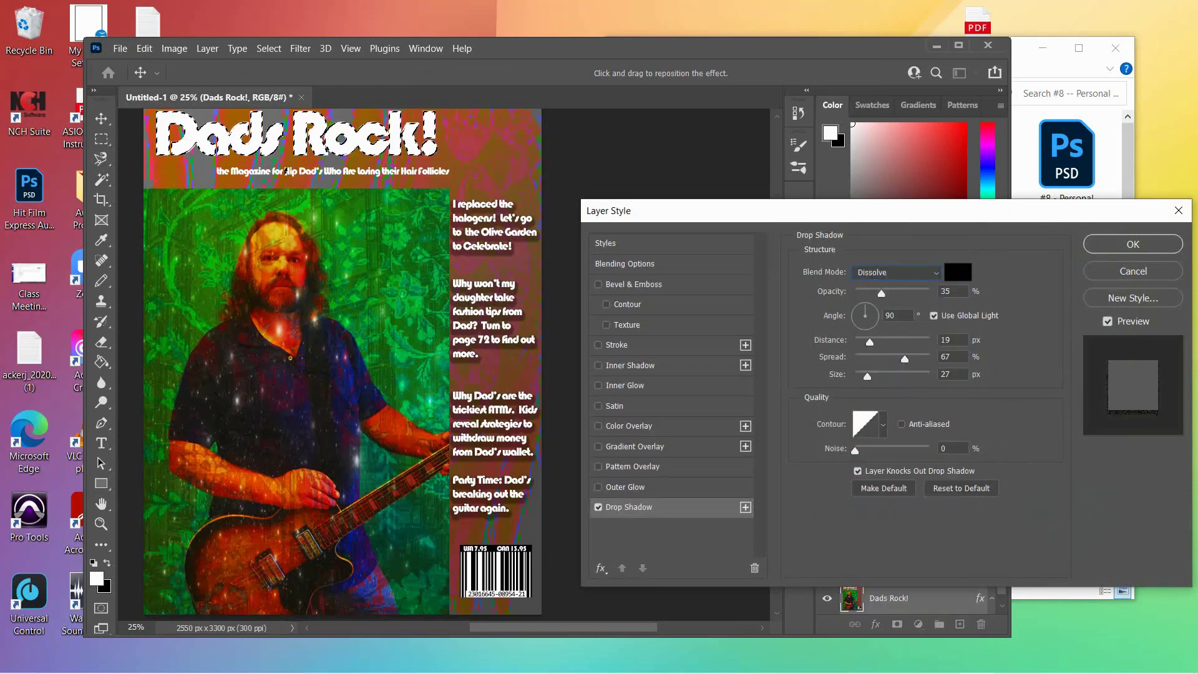
{"action": "key", "text": "alt+Down"}
{"action": "key", "text": "Down"}
{"action": "key", "text": "Down"}
{"action": "key", "text": "Down"}
{"action": "key", "text": "Down"}
{"action": "key", "text": "Down"}
{"action": "key", "text": "Down"}
{"action": "key", "text": "Down"}
{"action": "key", "text": "Down"}
{"action": "key", "text": "Down"}
{"action": "key", "text": "Down"}
{"action": "key", "text": "Down"}
{"action": "key", "text": "Down"}
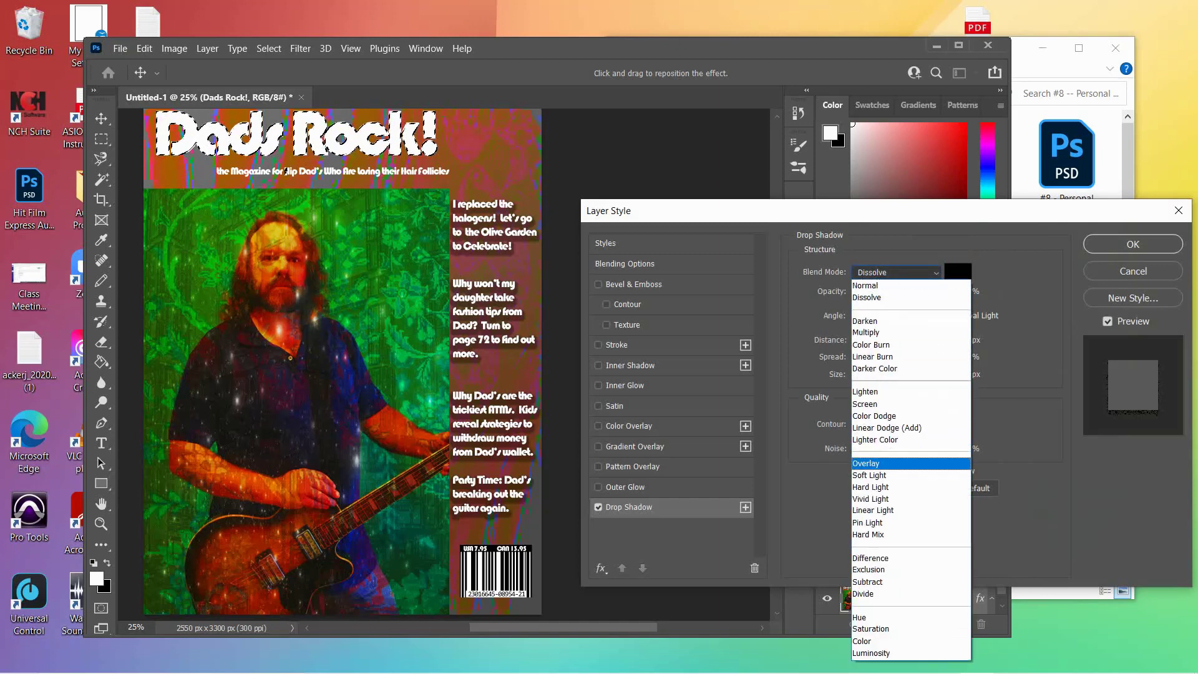
{"action": "key", "text": "Return"}
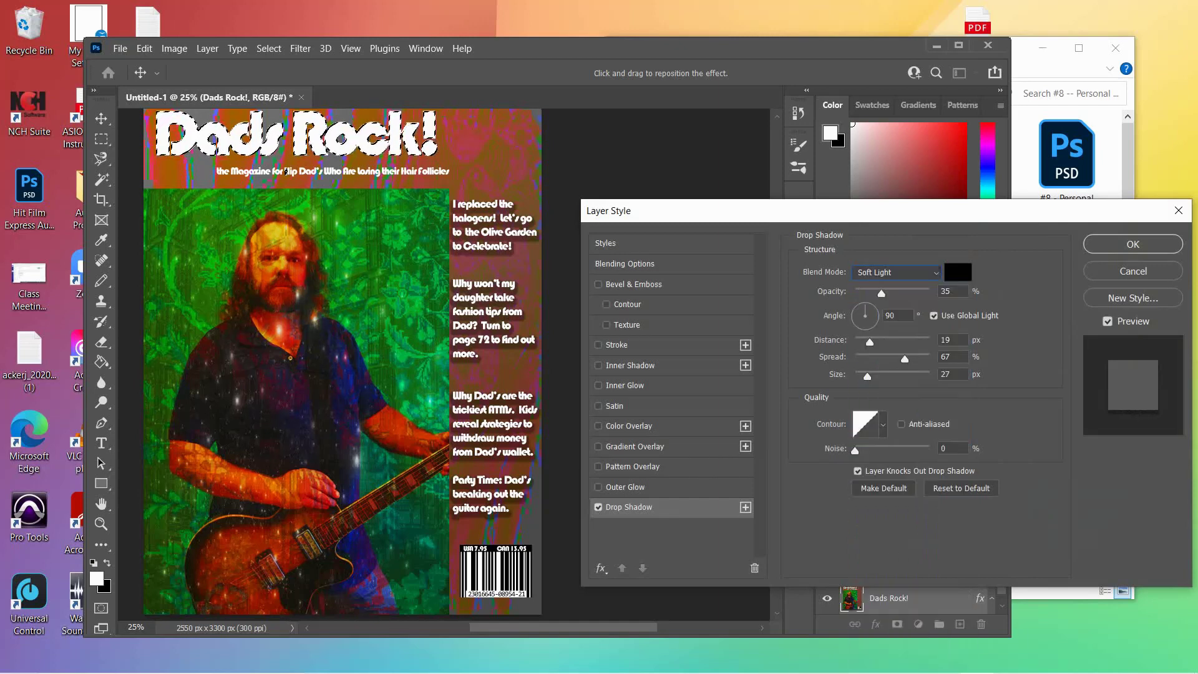
{"action": "left_click", "coordinate": [943, 448]}
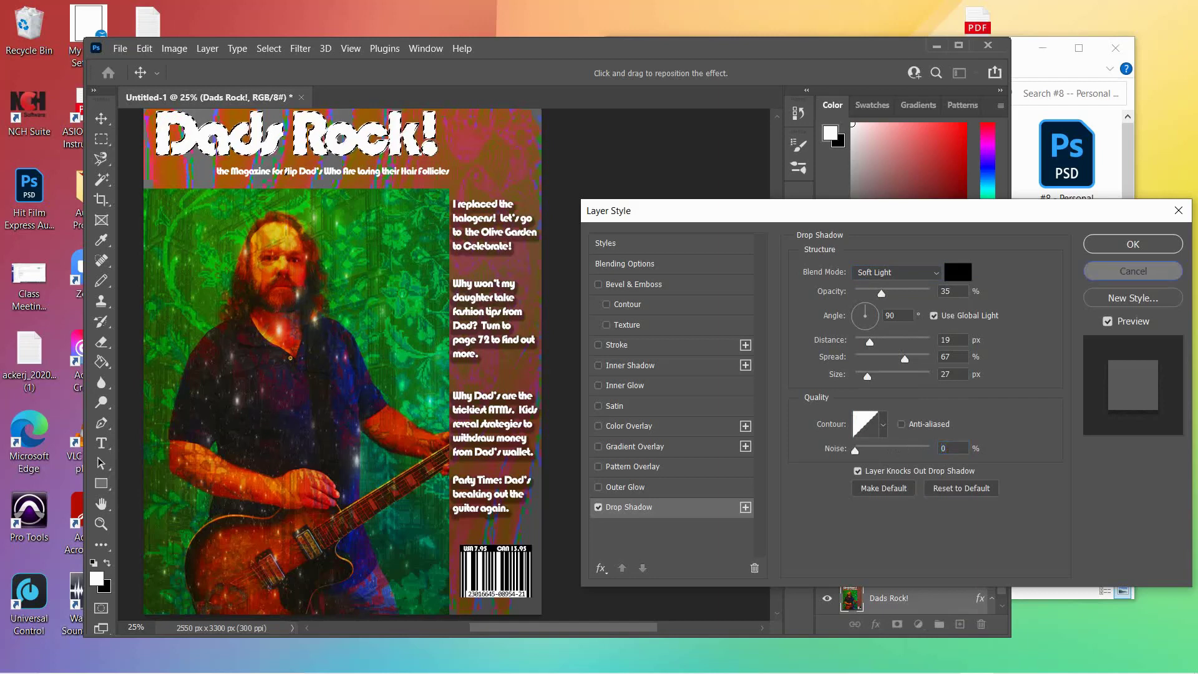
{"action": "key", "text": "Return"}
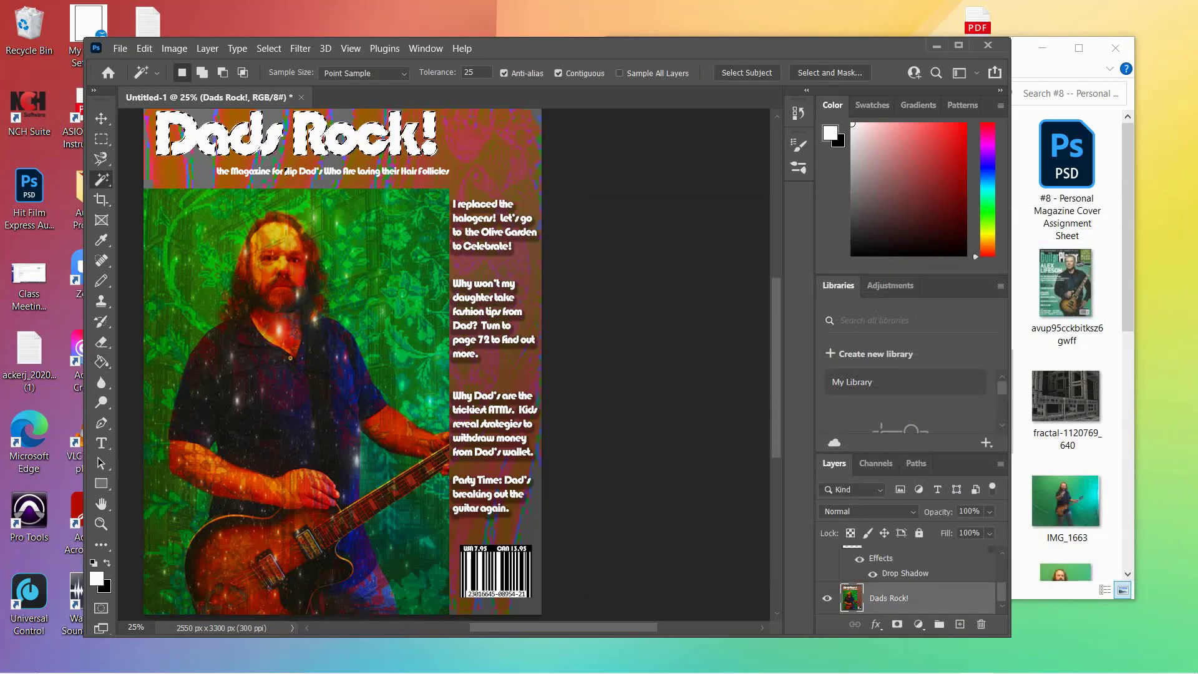
Try filling the selected masthead letters with the red-to-purple linear gradient.
{"action": "left_click", "coordinate": [102, 361]}
{"action": "left_click", "coordinate": [170, 361]}
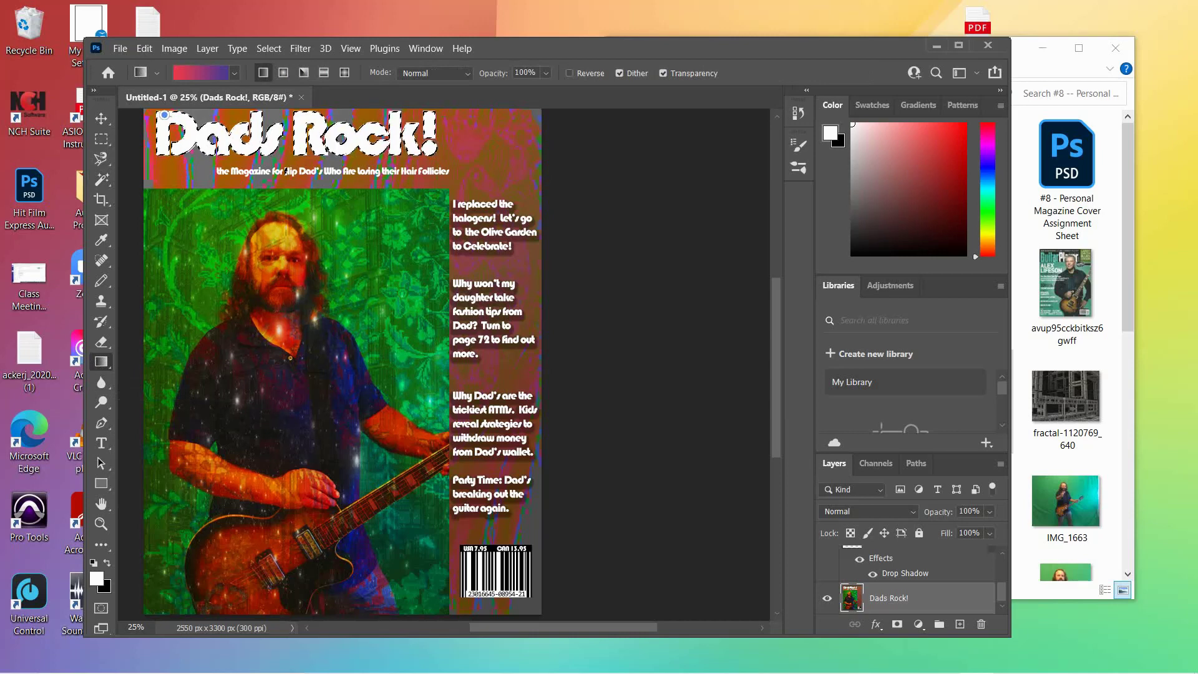
{"action": "left_click_drag", "start_coordinate": [449, 153], "coordinate": [448, 153]}
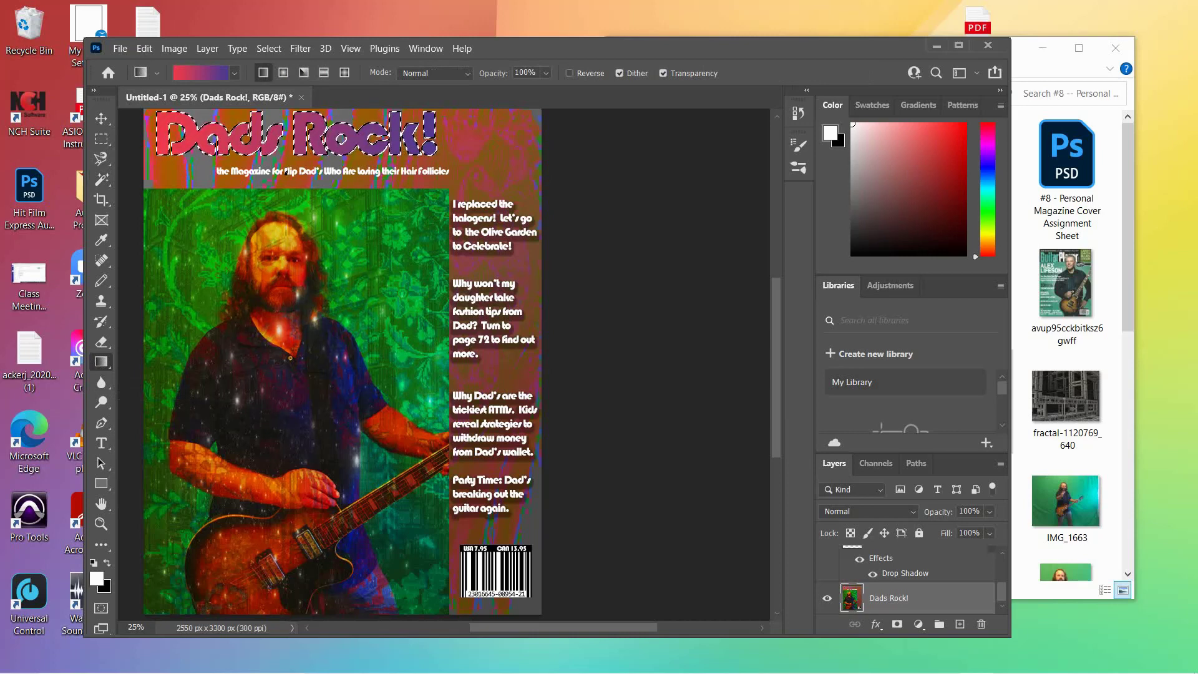
{"action": "key", "text": "ctrl+z"}
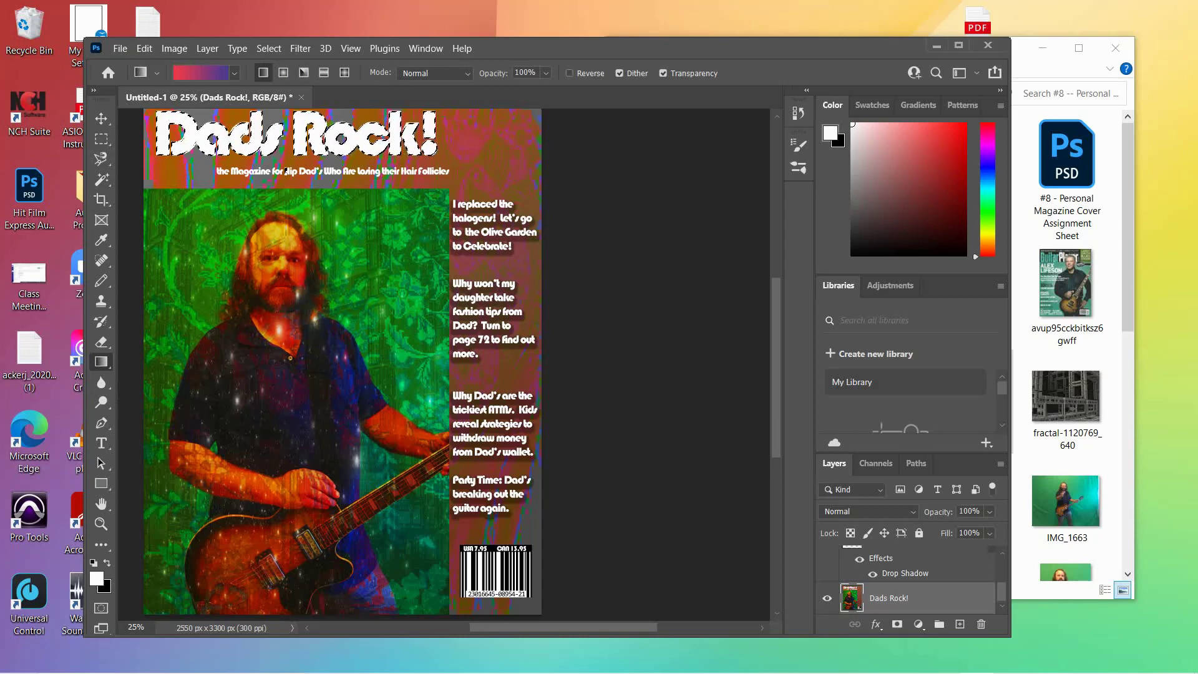
Try a pale blue-to-peach gradient from the Pastels presets across the selected masthead letters.
{"action": "left_click", "coordinate": [234, 73]}
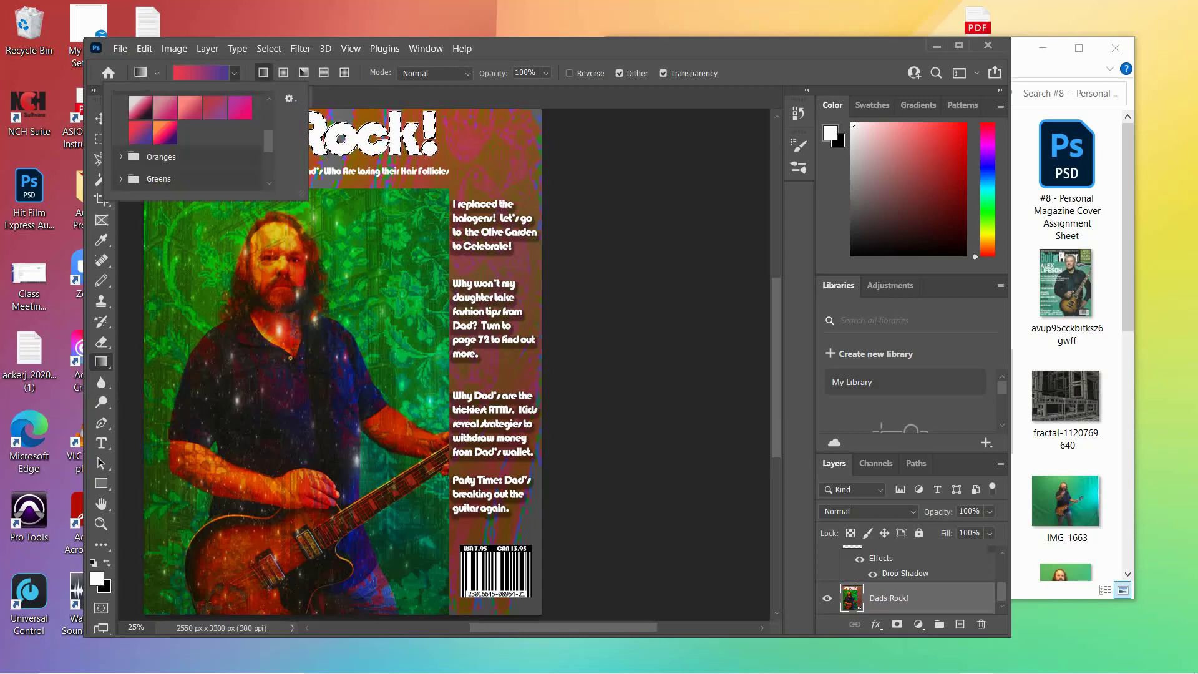
{"action": "scroll", "coordinate": [191, 140], "scroll_direction": "down", "scroll_amount": 2}
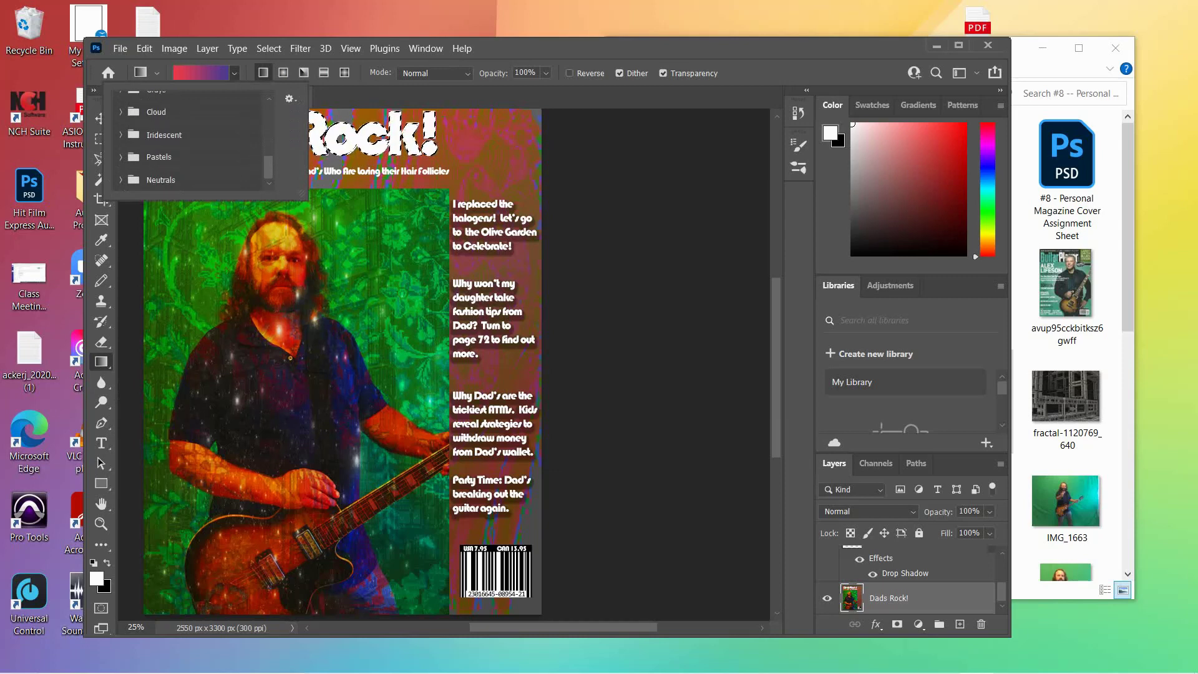
{"action": "left_click", "coordinate": [121, 157]}
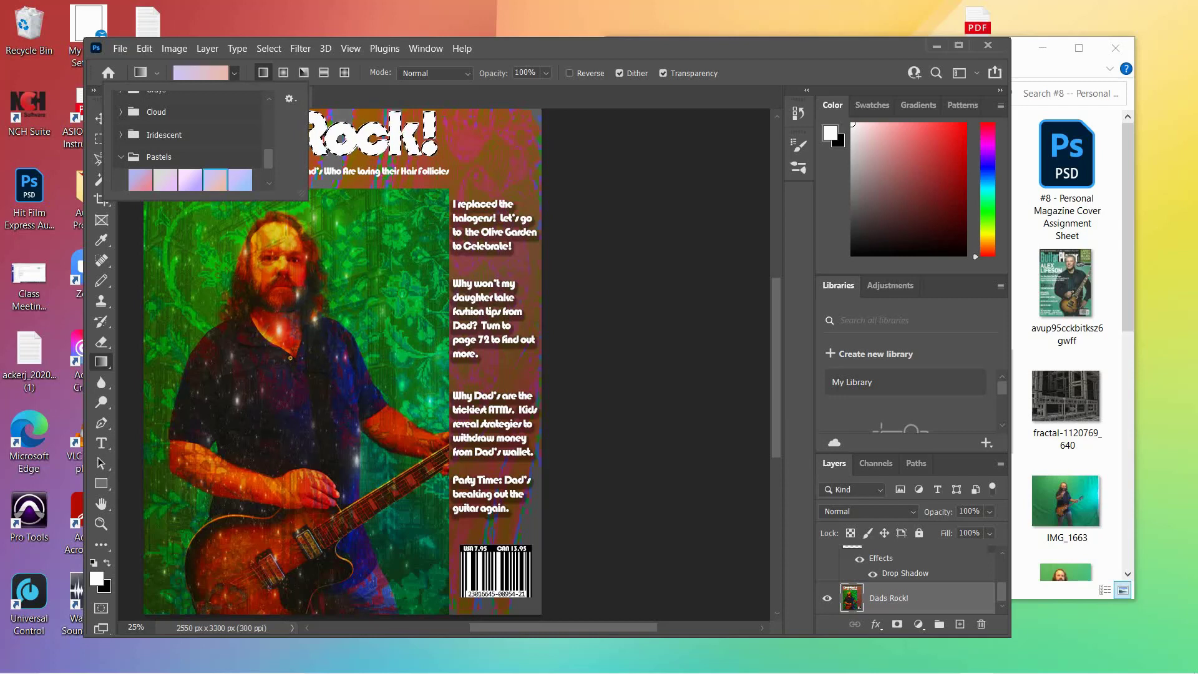
{"action": "left_click", "coordinate": [161, 155]}
{"action": "left_click_drag", "start_coordinate": [161, 155], "coordinate": [430, 120]}
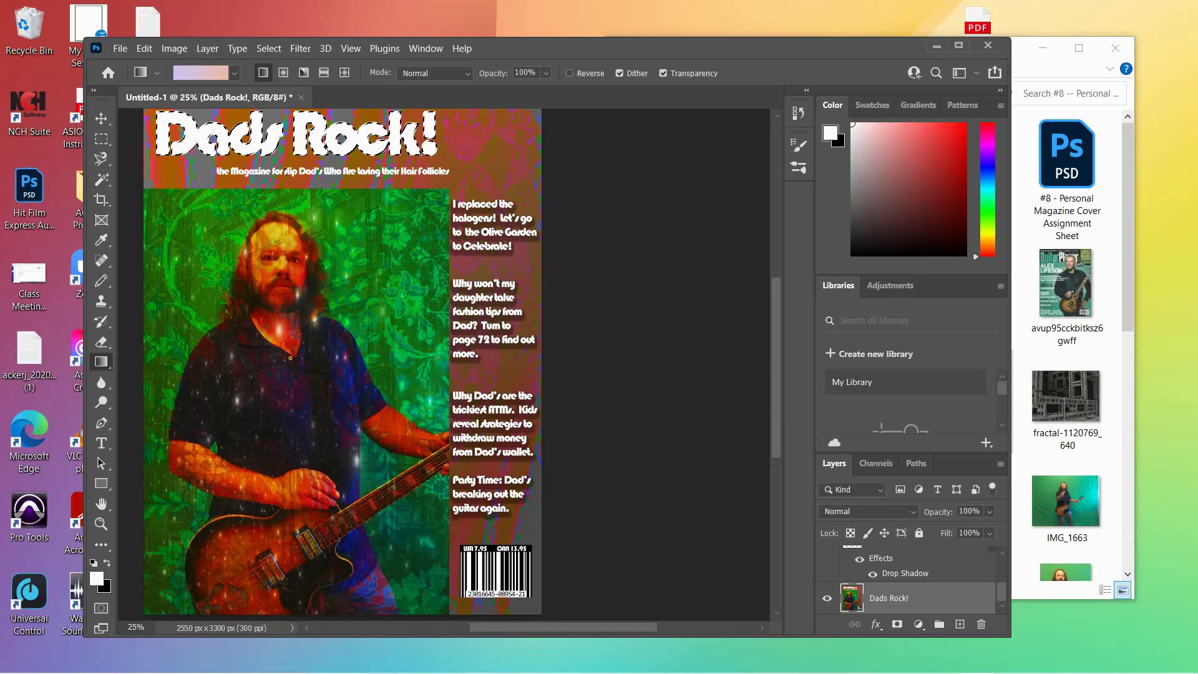
Fill the selected masthead letters with the pale pink-to-lavender Pastels gradient, running diagonally from the D past the exclamation mark.
{"action": "left_click", "coordinate": [234, 73]}
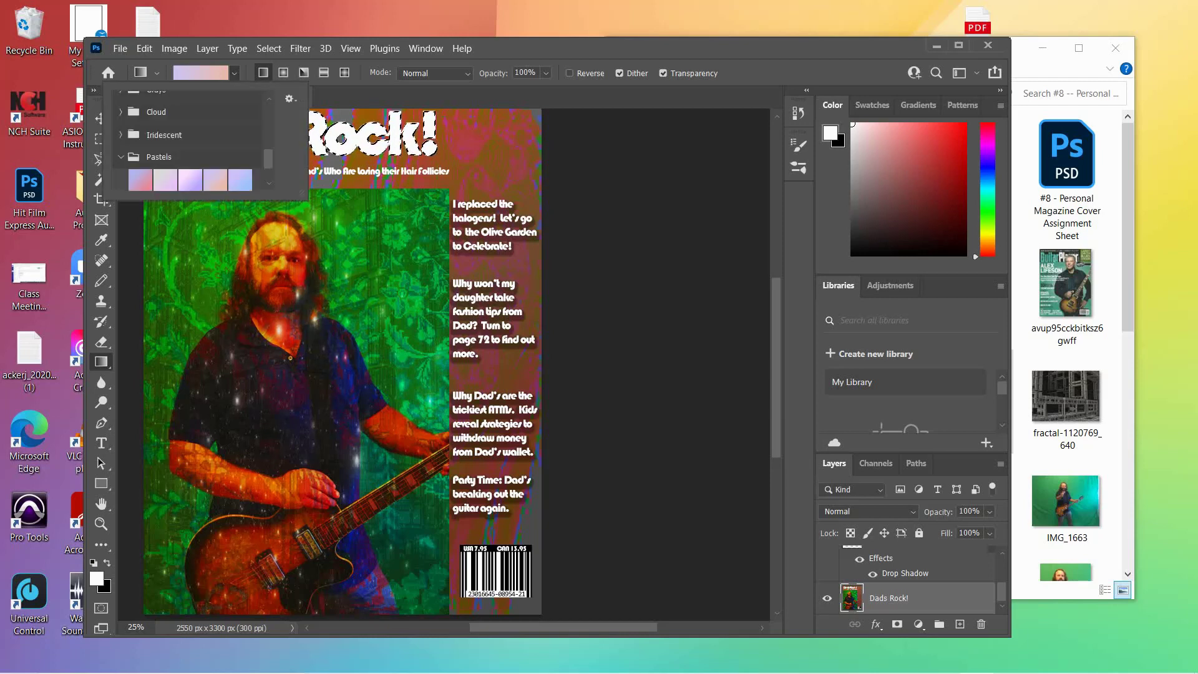
{"action": "scroll", "coordinate": [187, 140], "scroll_direction": "down", "scroll_amount": 2}
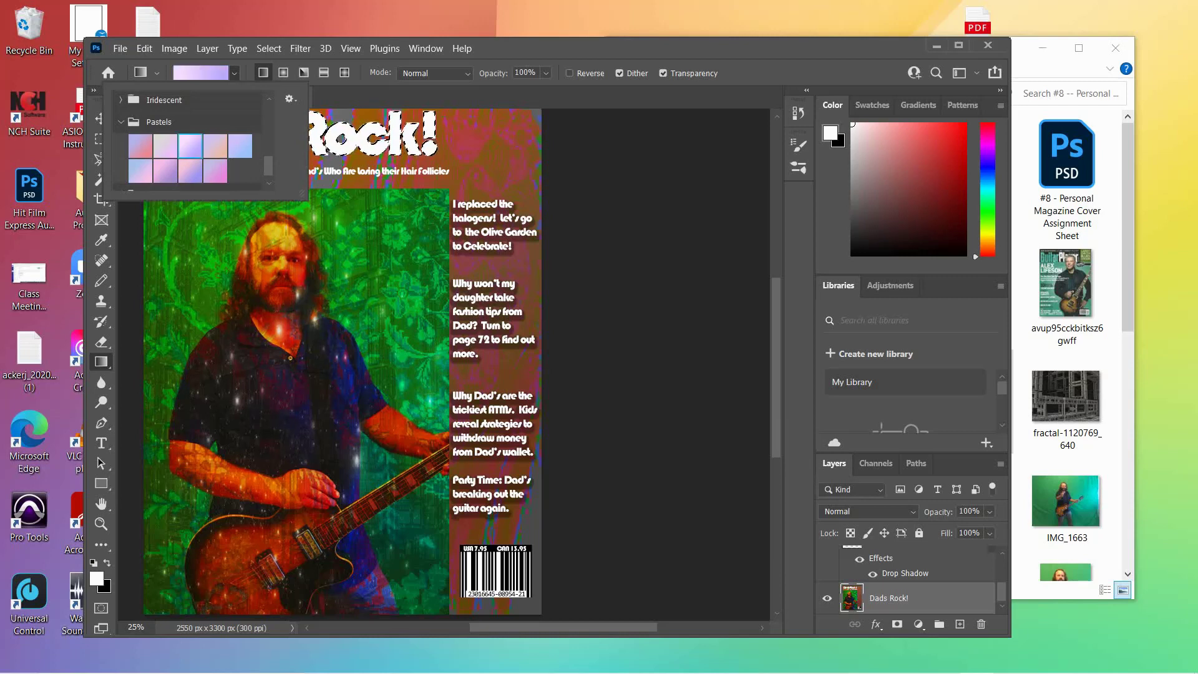
{"action": "key", "text": "Return"}
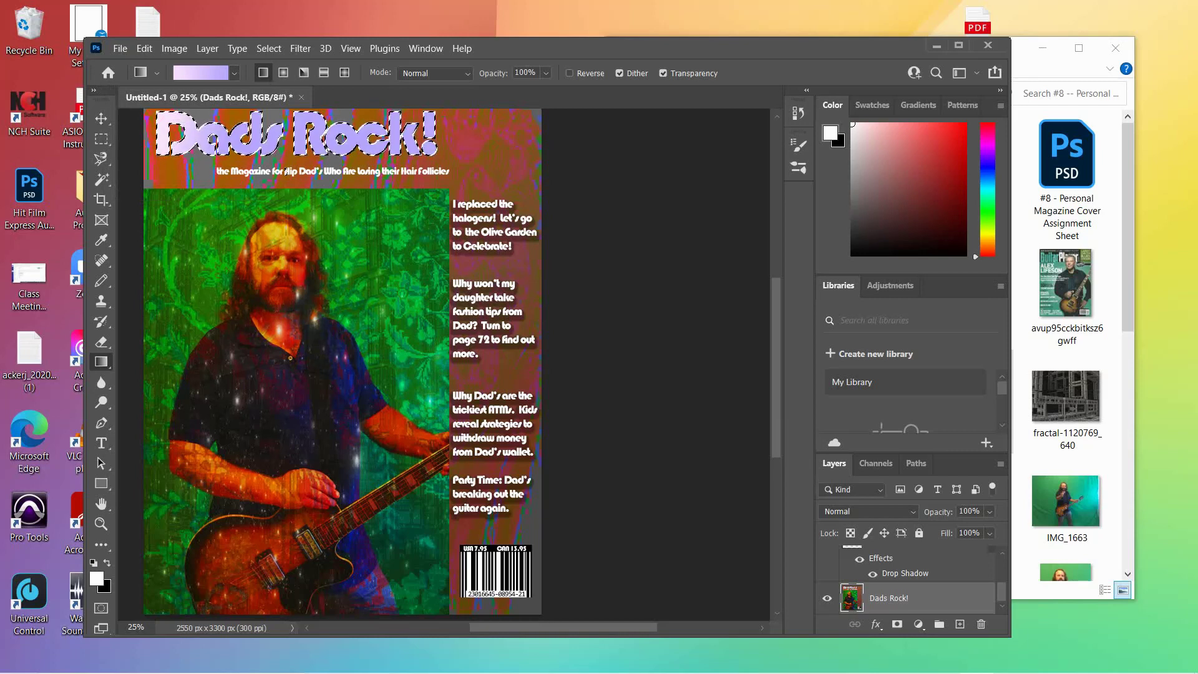
{"action": "key", "text": "ctrl+z"}
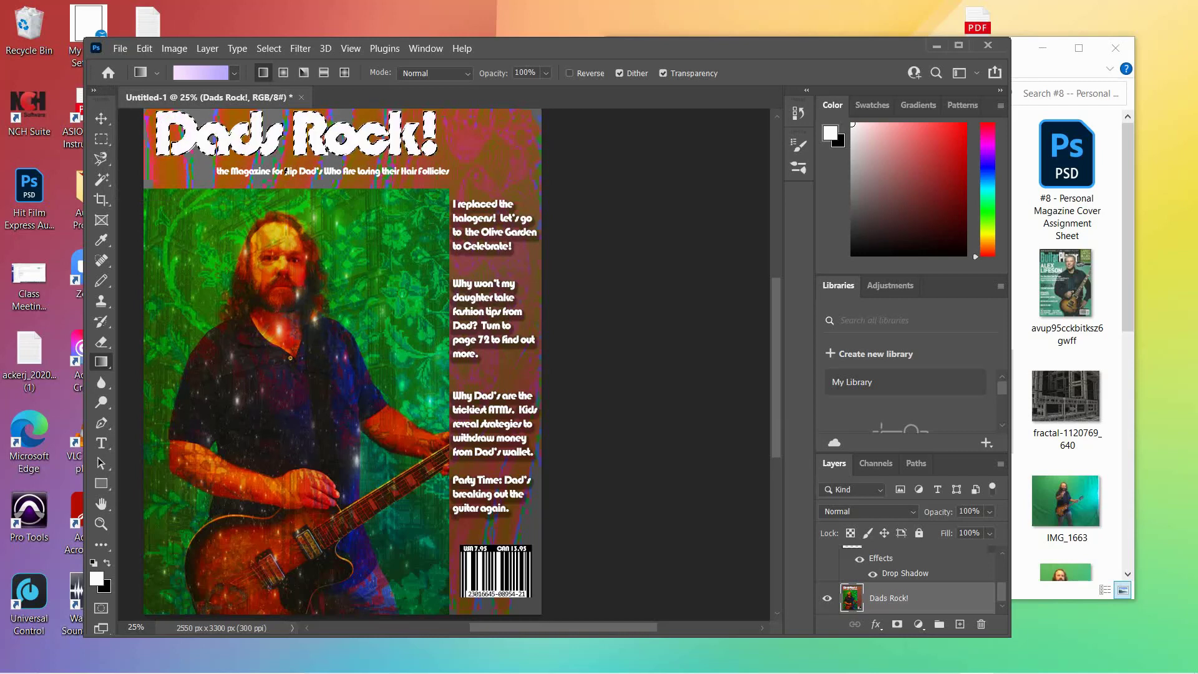
{"action": "left_click_drag", "start_coordinate": [159, 112], "coordinate": [528, 159]}
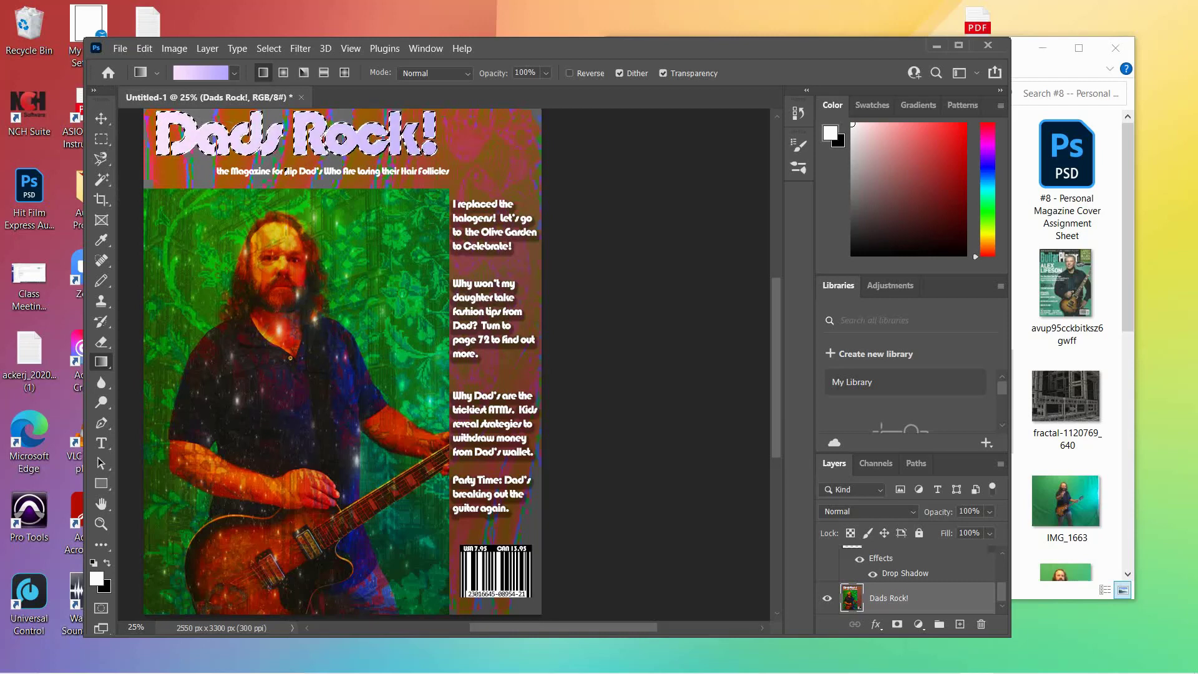
{"action": "key", "text": "ctrl+d"}
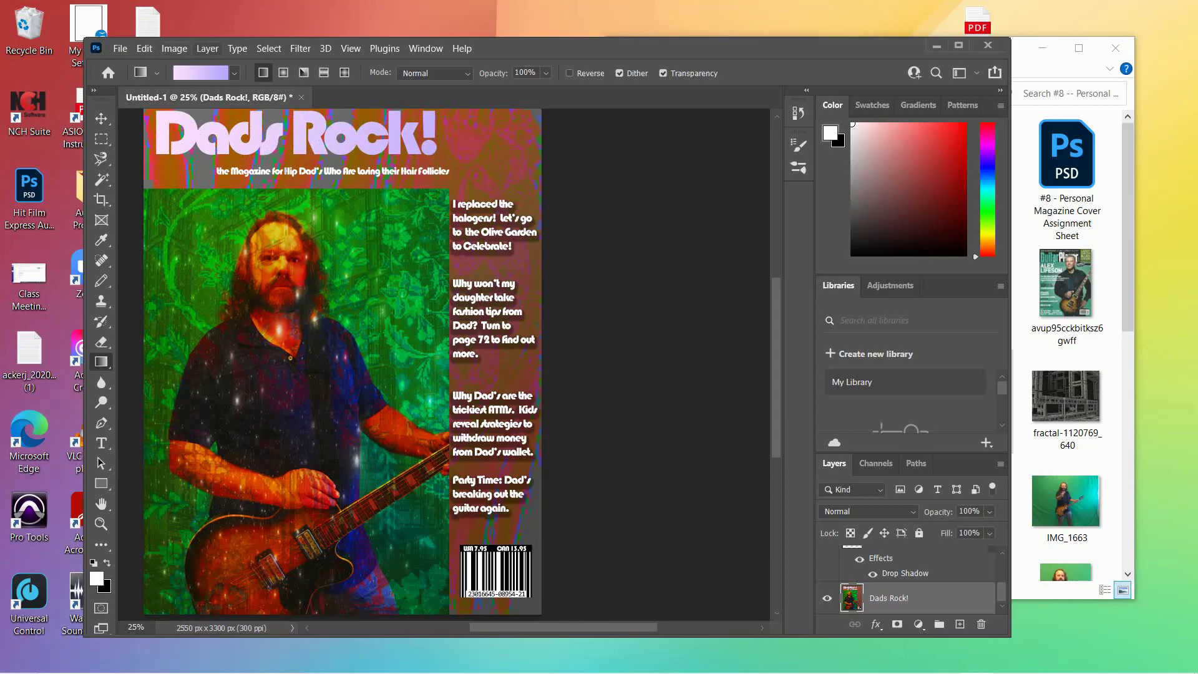
{"action": "left_click", "coordinate": [174, 49]}
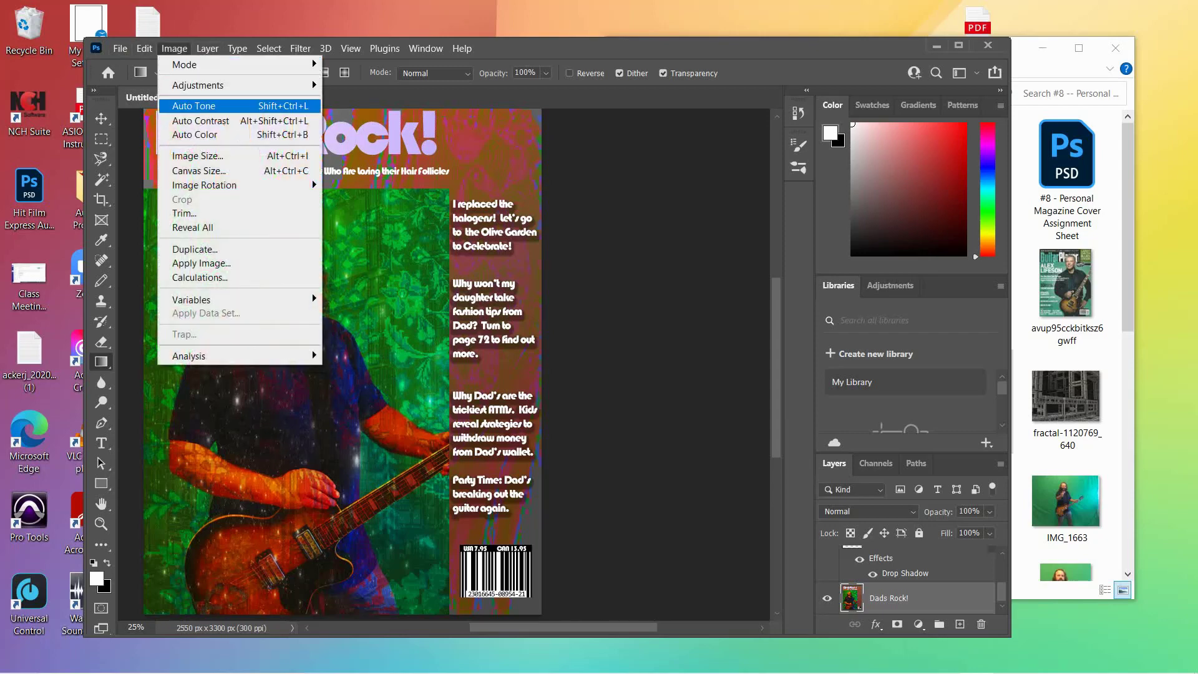
{"action": "mouse_move", "coordinate": [237, 85]}
{"action": "left_click", "coordinate": [367, 164]}
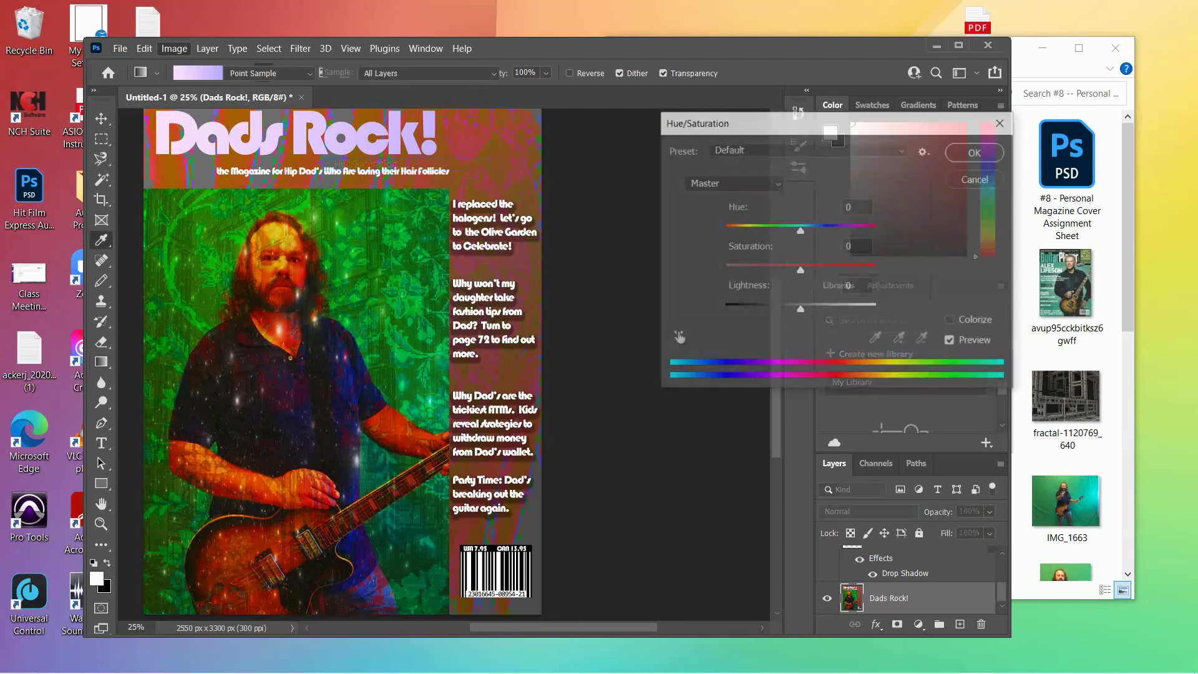
{"action": "mouse_move", "coordinate": [800, 310]}
{"action": "left_mouse_down"}
{"action": "mouse_move", "coordinate": [811, 310]}
{"action": "mouse_move", "coordinate": [798, 310]}
{"action": "left_mouse_up"}
{"action": "left_click", "coordinate": [977, 179]}
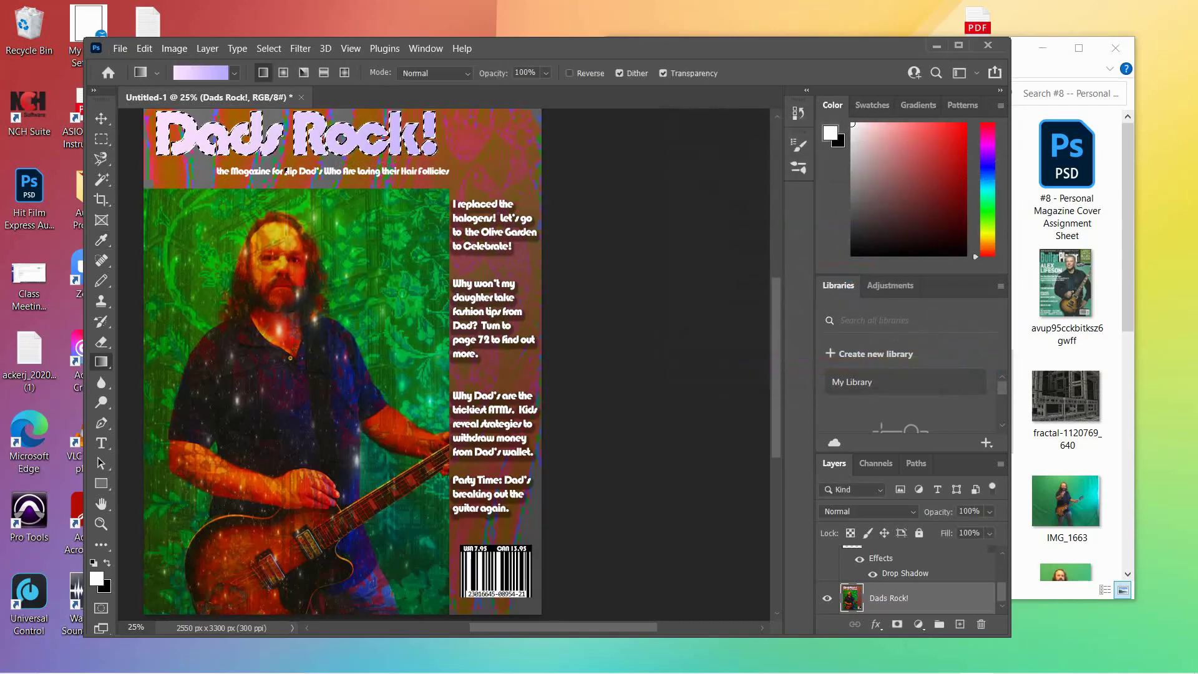
Start a Hue/Saturation adjustment on the selected masthead letters and raise the lightness to +24.
{"action": "left_click", "coordinate": [174, 49]}
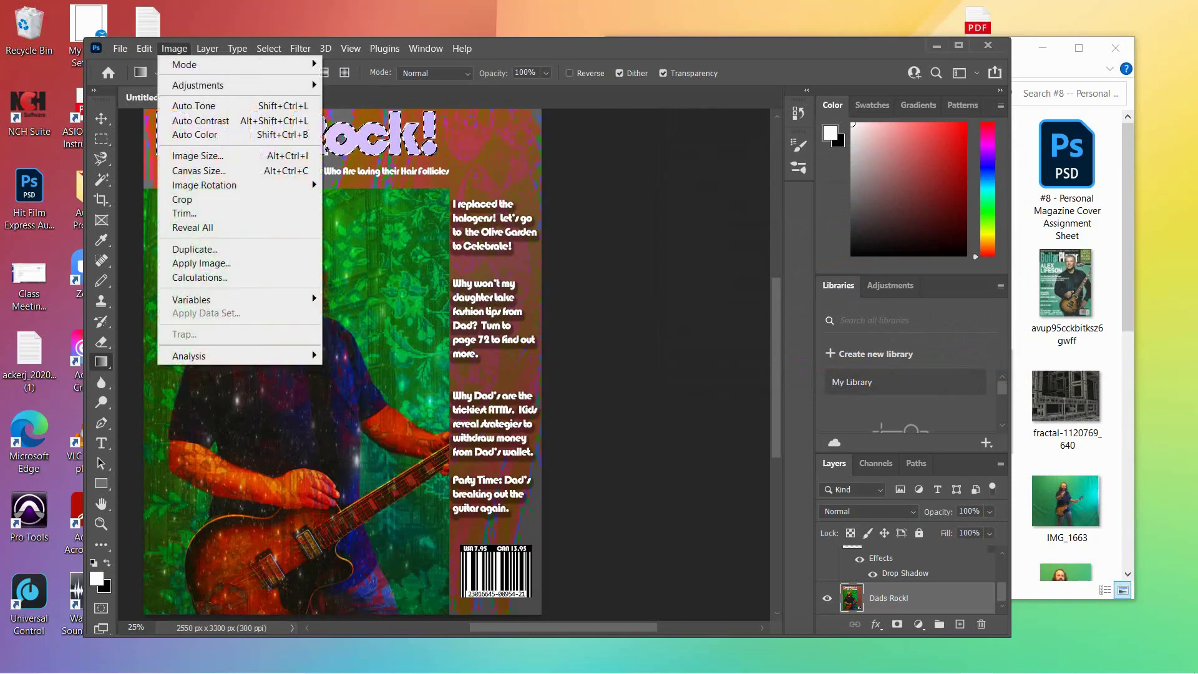
{"action": "mouse_move", "coordinate": [200, 85]}
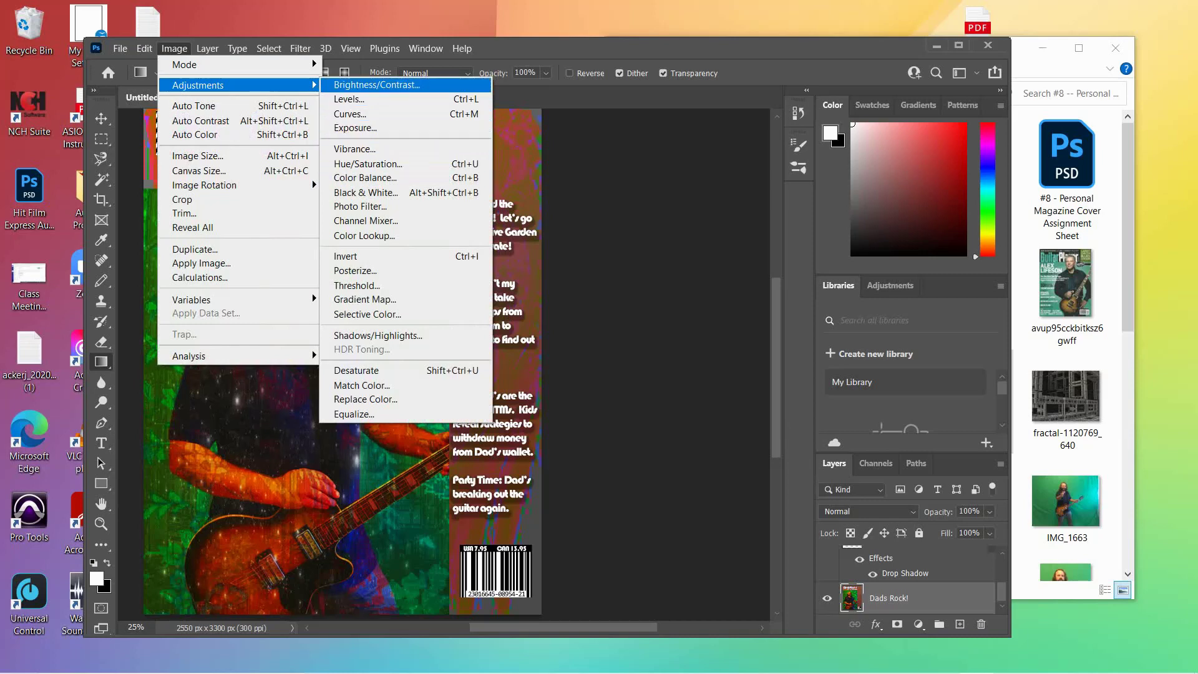
{"action": "left_click", "coordinate": [481, 163]}
{"action": "key", "text": "Tab"}
{"action": "key", "text": "Tab"}
{"action": "key", "text": "Down"}
{"action": "key", "text": "Down"}
{"action": "key", "text": "shift+Up"}
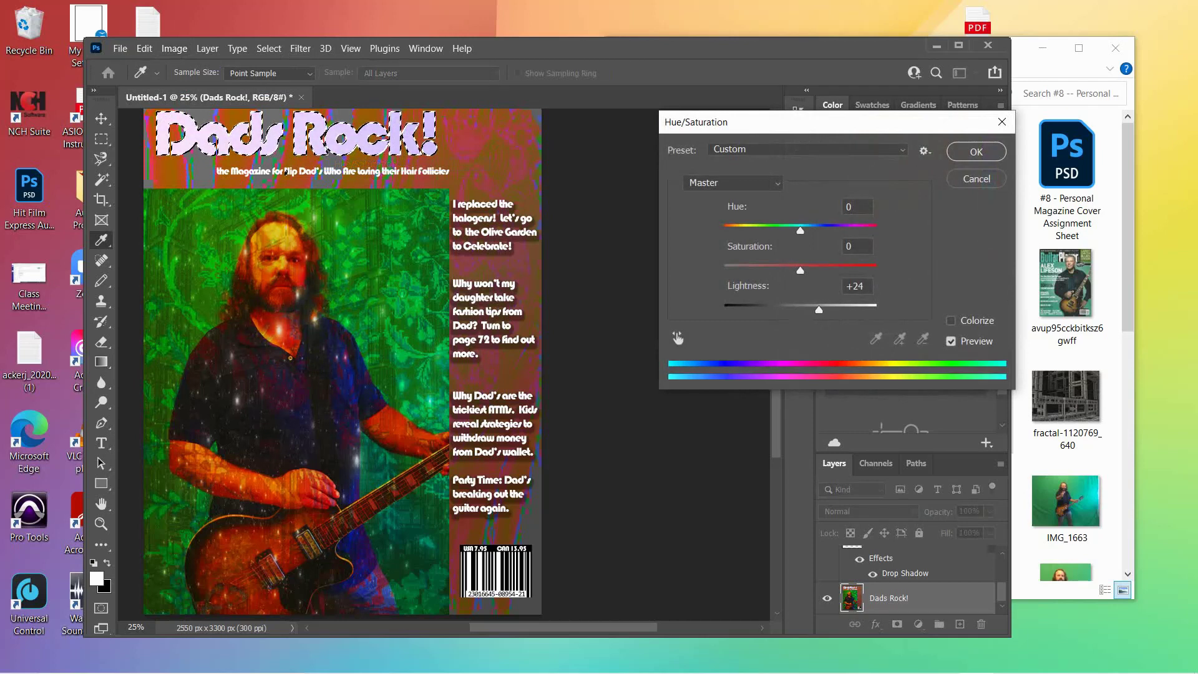
Shift the masthead letters' hue to -97 and set the lightness to +22.
{"action": "key", "text": "shift+Down"}
{"action": "key", "text": "shift+Down"}
{"action": "key", "text": "shift+Down"}
{"action": "key", "text": "shift+Down"}
{"action": "key", "text": "Up"}
{"action": "key", "text": "shift+Down"}
{"action": "key", "text": "shift+Down"}
{"action": "key", "text": "shift+Down"}
{"action": "key", "text": "shift+Down"}
{"action": "key", "text": "shift+Down"}
{"action": "key", "text": "shift+Down"}
{"action": "key", "text": "Up"}
{"action": "key", "text": "Up"}
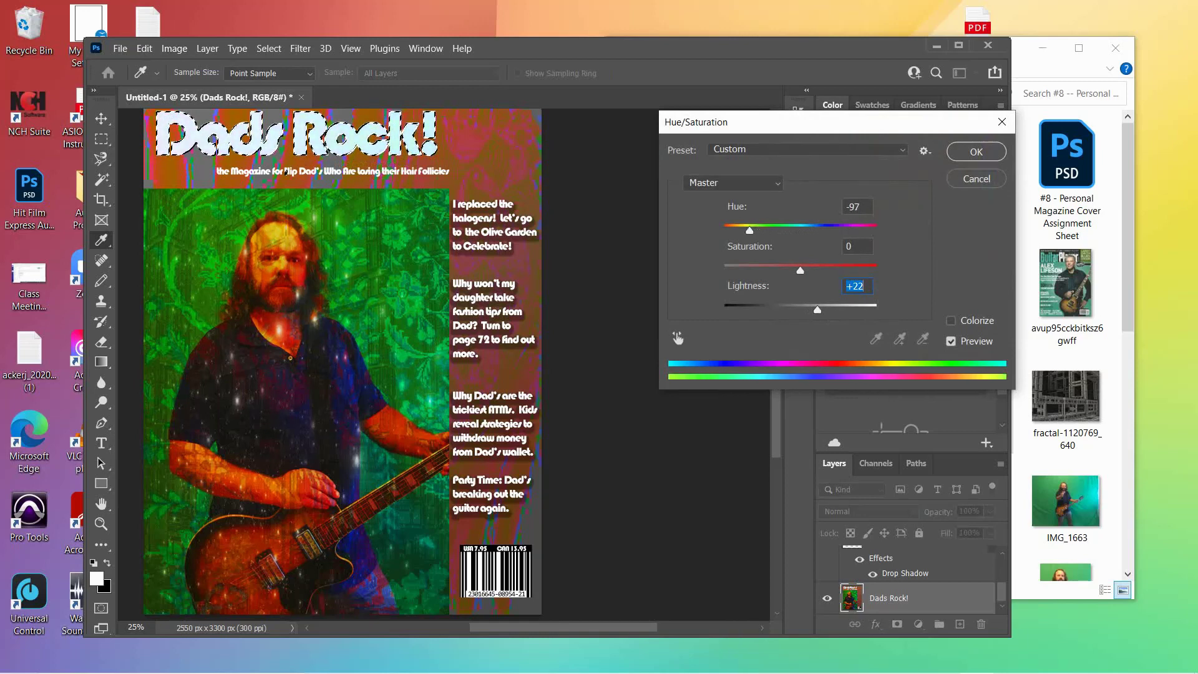
Try a saturation of -76 on the masthead letters.
{"action": "key", "text": "shift+Tab"}
{"action": "key", "text": "shift+Up"}
{"action": "key", "text": "shift+Up"}
{"action": "key", "text": "shift+Up"}
{"action": "key", "text": "shift+Up"}
{"action": "key", "text": "shift+Up"}
{"action": "key", "text": "Down"}
{"action": "key", "text": "Down"}
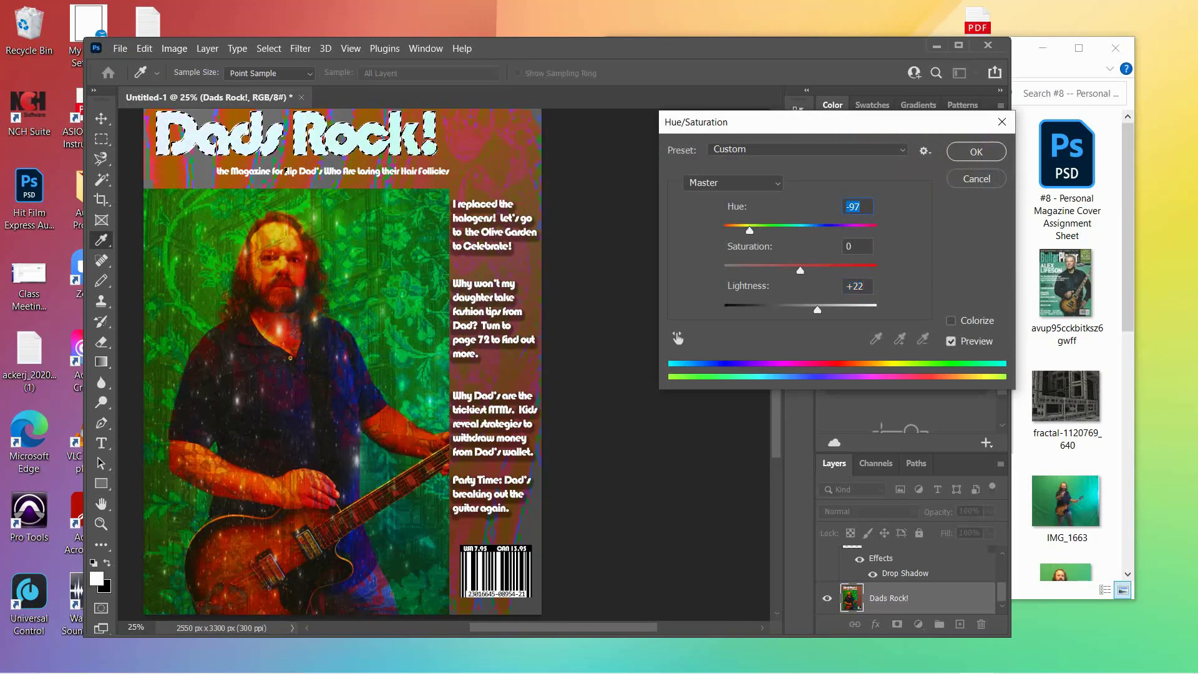
{"action": "key", "text": "shift+Tab"}
{"action": "key", "text": "shift+Down"}
{"action": "key", "text": "shift+Down"}
{"action": "key", "text": "shift+Down"}
{"action": "key", "text": "shift+Down"}
{"action": "key", "text": "shift+Down"}
{"action": "key", "text": "shift+Down"}
{"action": "key", "text": "Up"}
{"action": "key", "text": "Up"}
{"action": "key", "text": "Up"}
{"action": "key", "text": "Up"}
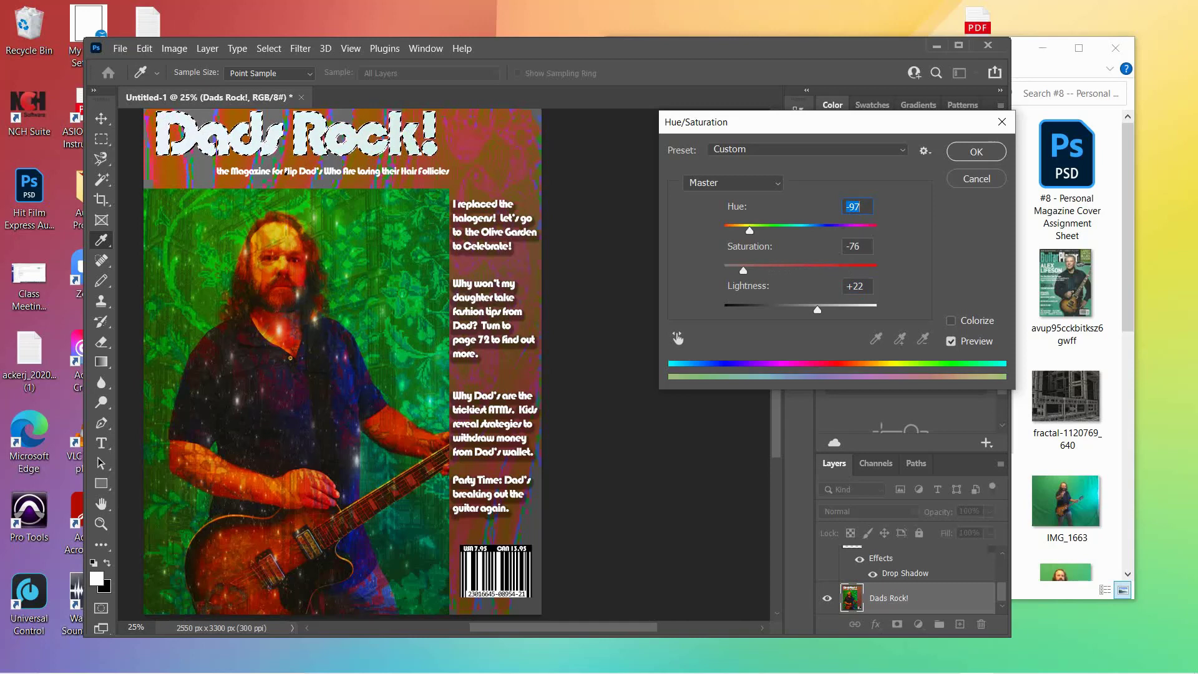
Set the masthead letters' saturation to -8 and lower the lightness to -9.
{"action": "key", "text": "Tab"}
{"action": "key", "text": "Tab"}
{"action": "key", "text": "shift+Down"}
{"action": "key", "text": "shift+Down"}
{"action": "key", "text": "Up"}
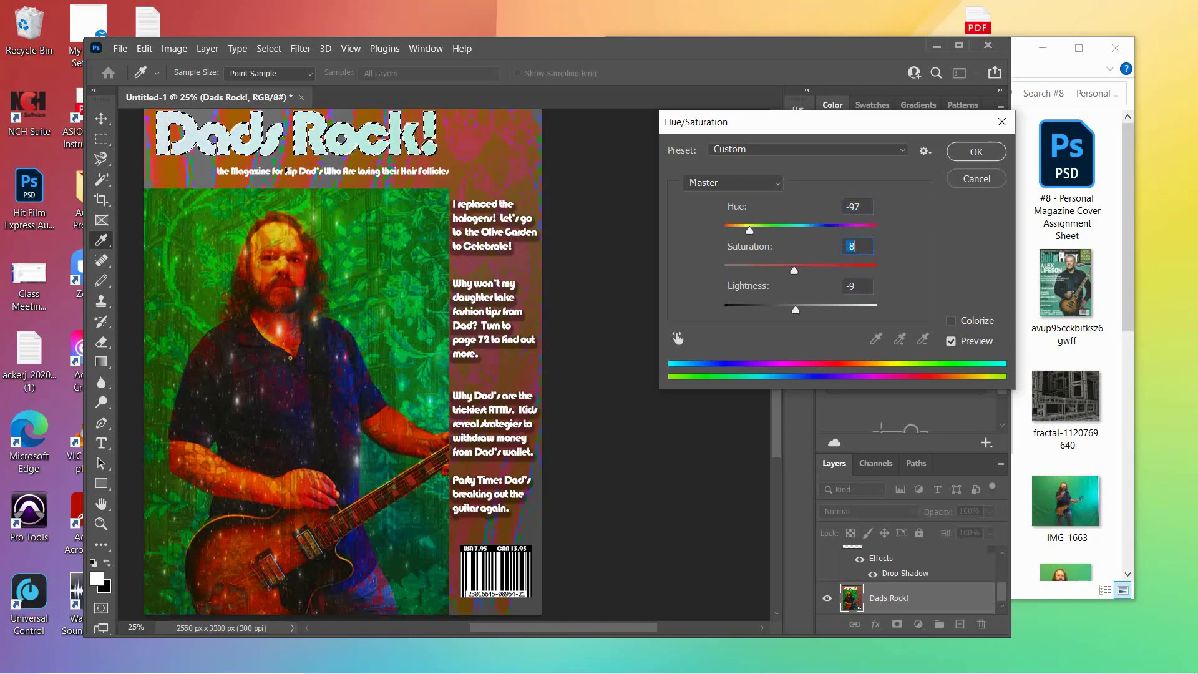
Set the lightness to +5, apply the Hue/Saturation adjustment and deselect the masthead letters.
{"action": "key", "text": "shift+Tab"}
{"action": "key", "text": "Tab"}
{"action": "key", "text": "Up"}
{"action": "key", "text": "Up"}
{"action": "key", "text": "shift+Tab"}
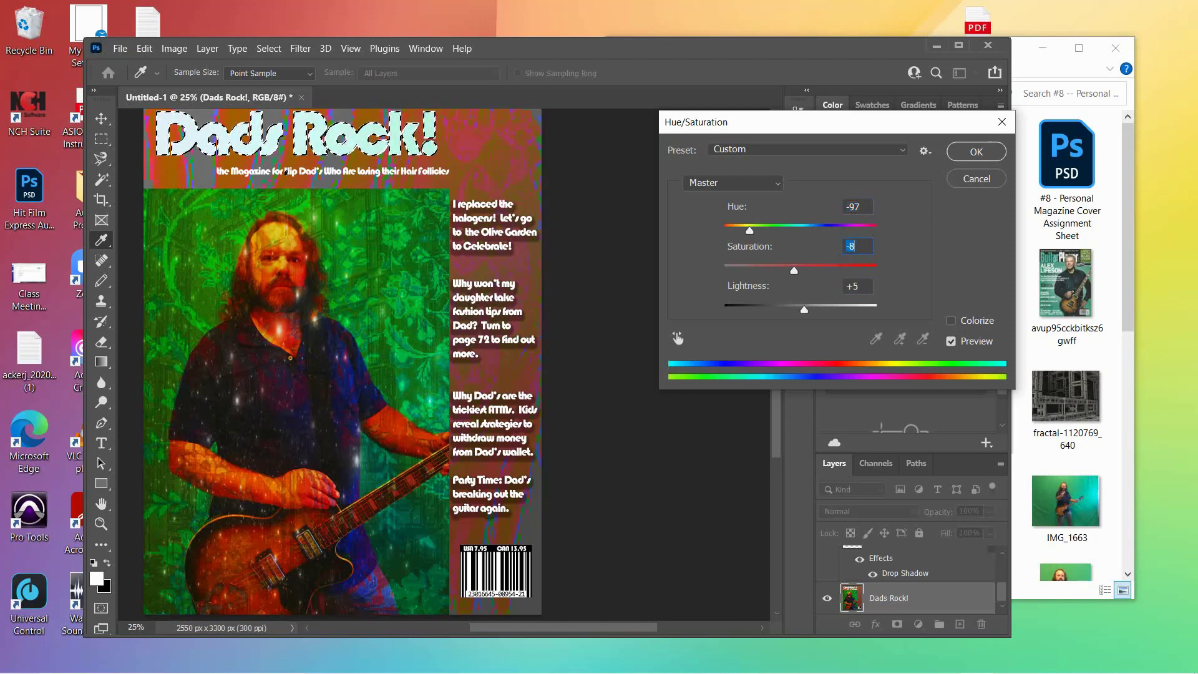
{"action": "key", "text": "Return"}
{"action": "key", "text": "g"}
{"action": "key", "text": "ctrl+d"}
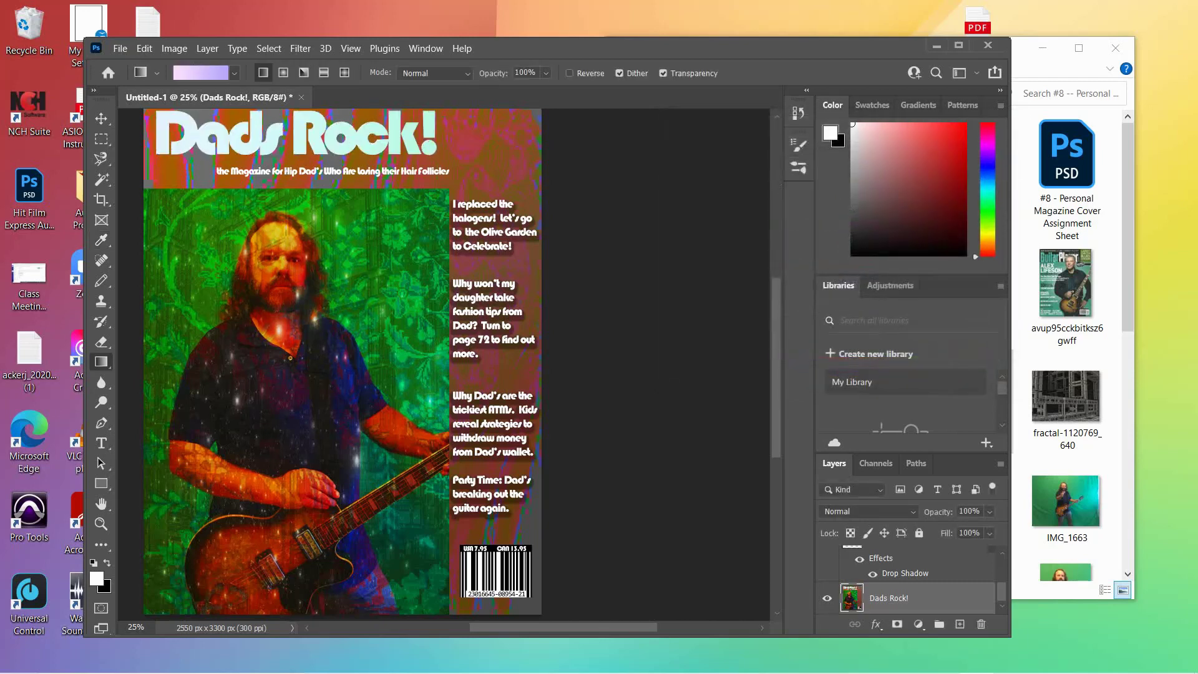